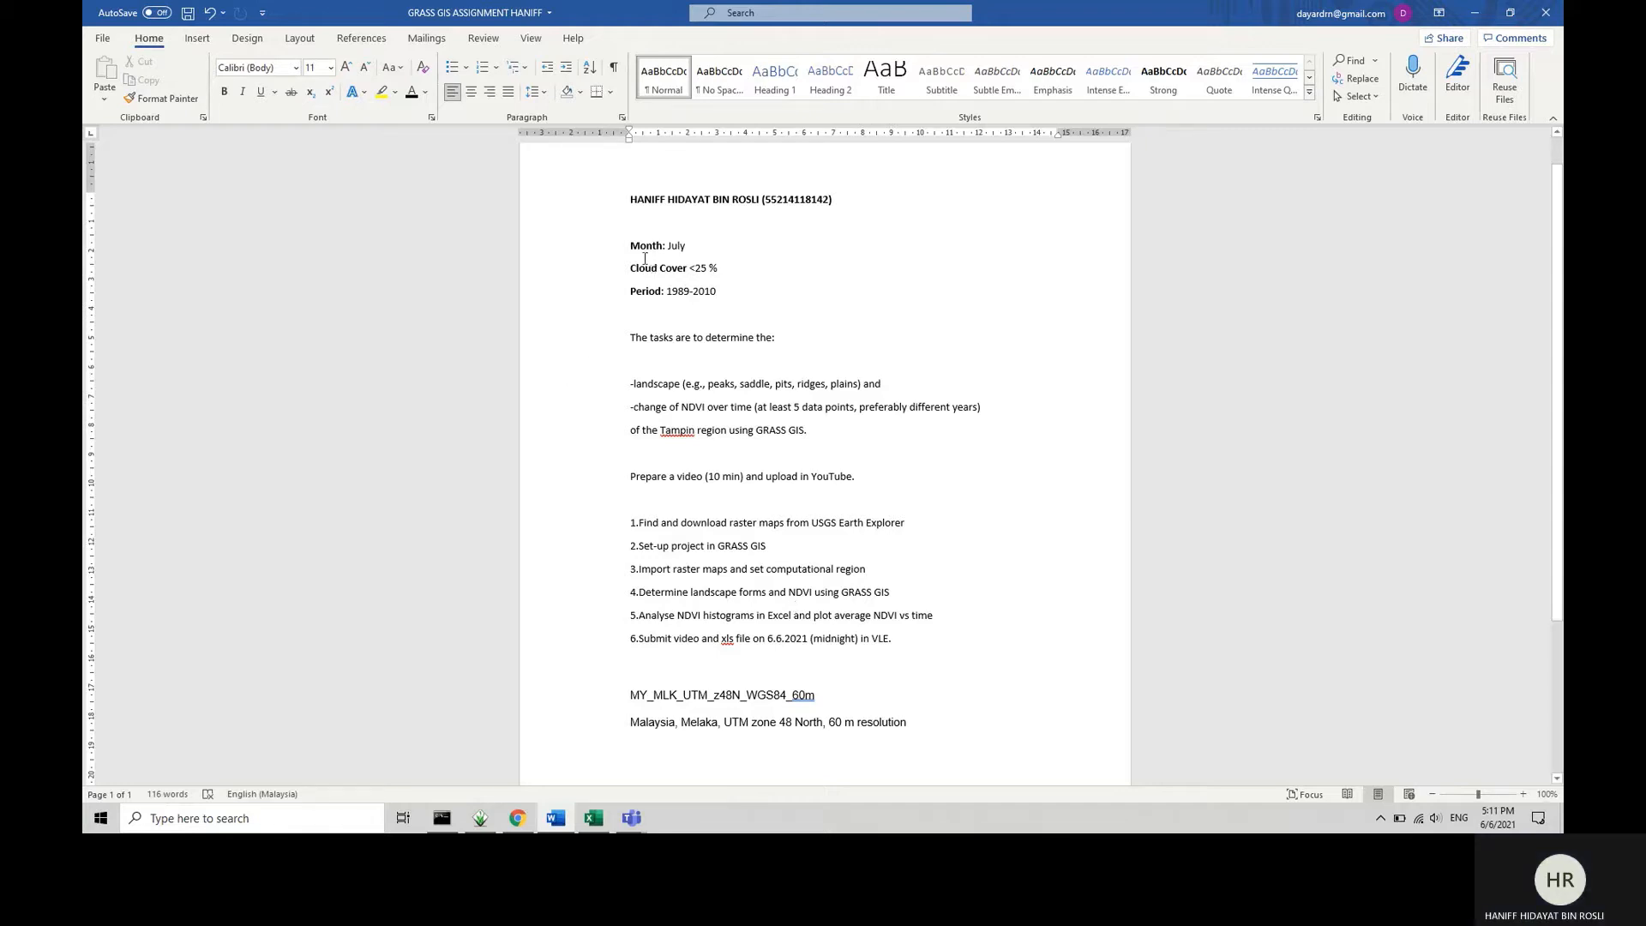
Review the month, cloud cover and period requirements in the assignment document, and switch to EarthExplorer in Chrome.
left_click_drag(631, 246, 696, 248)
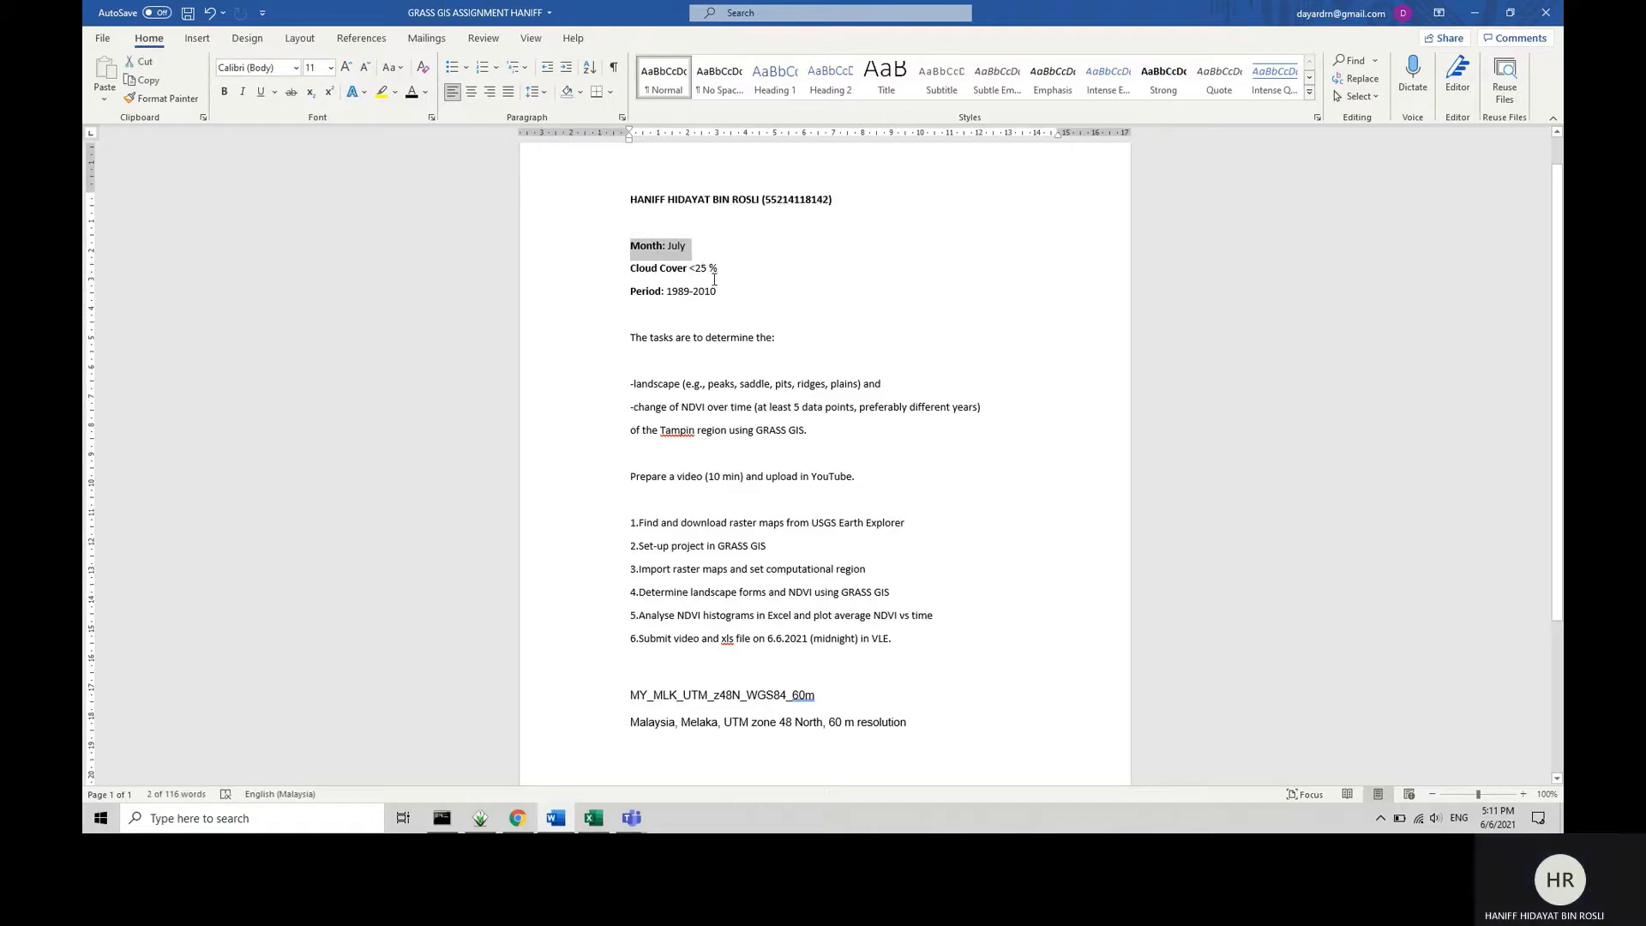
key("Right")
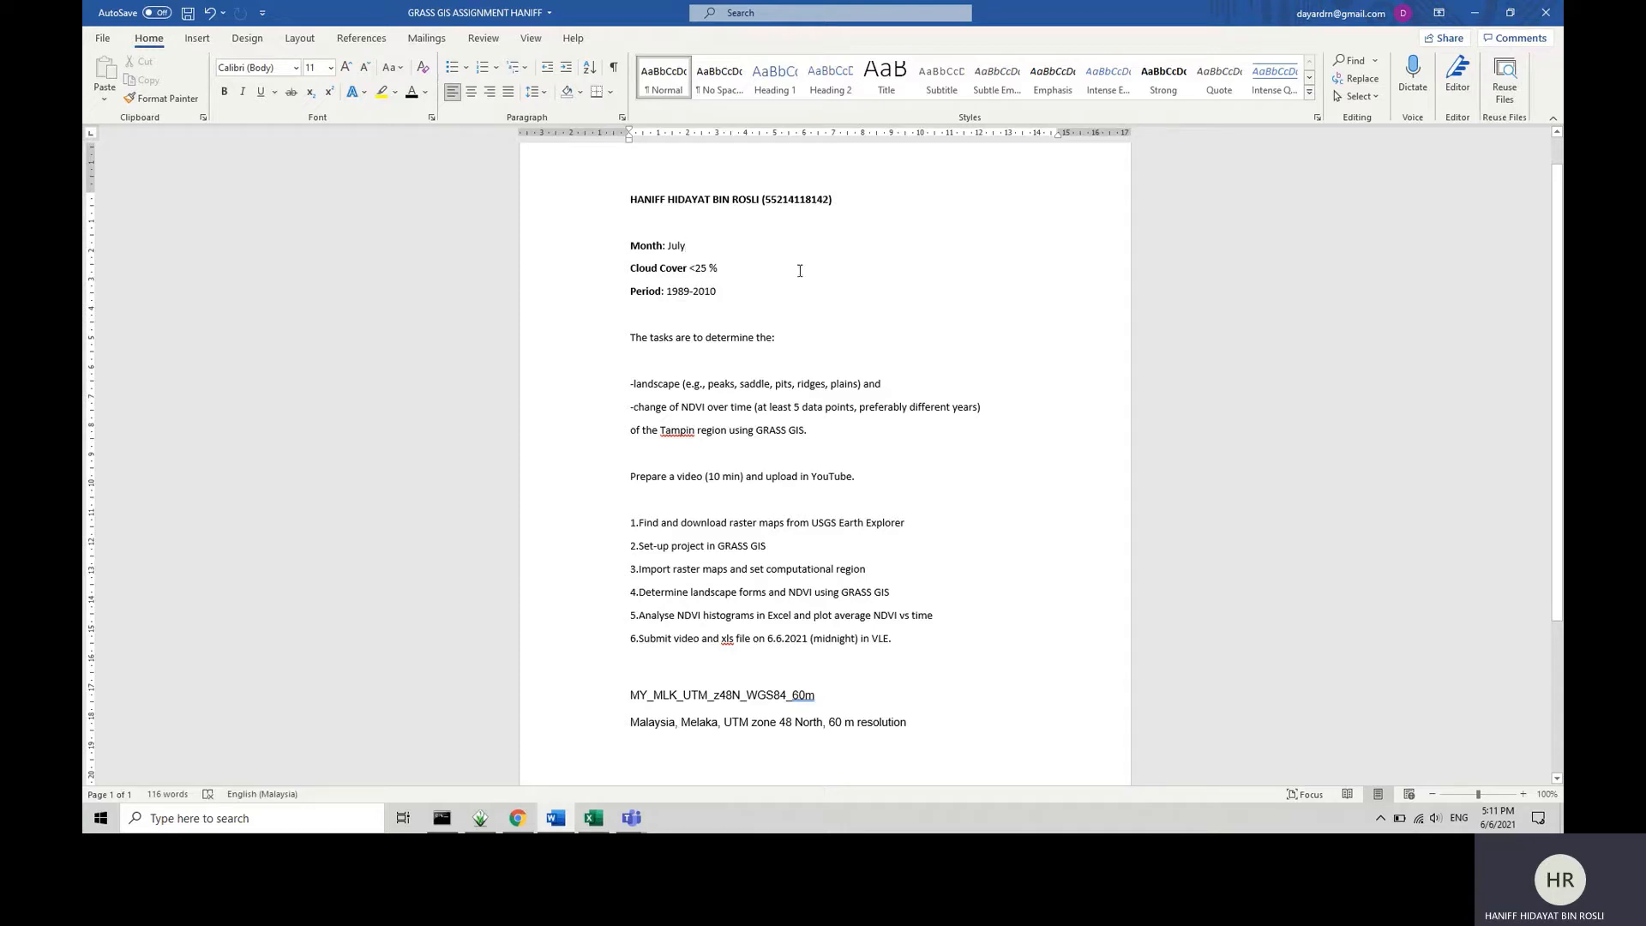
left_click(1473, 12)
left_click(514, 818)
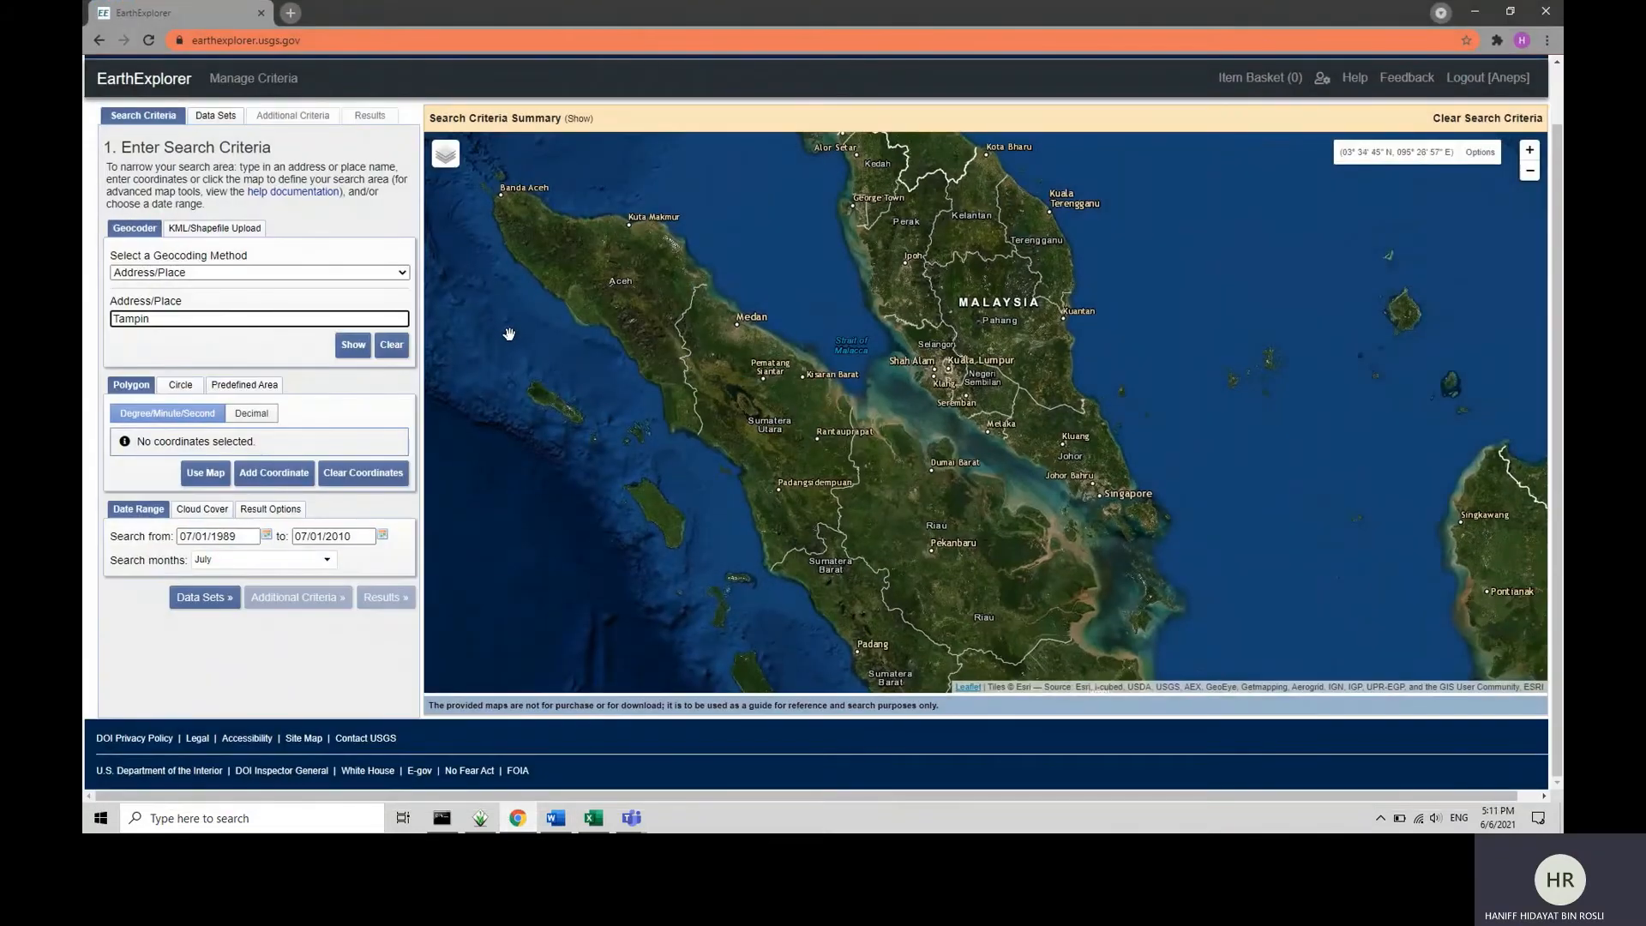
Geocode Tampin with the Address/Place method and add Tampin, Negeri Sembilan, Malaysia to the area of interest.
scroll(507, 332, "up", 2)
scroll(679, 321, "down", 2)
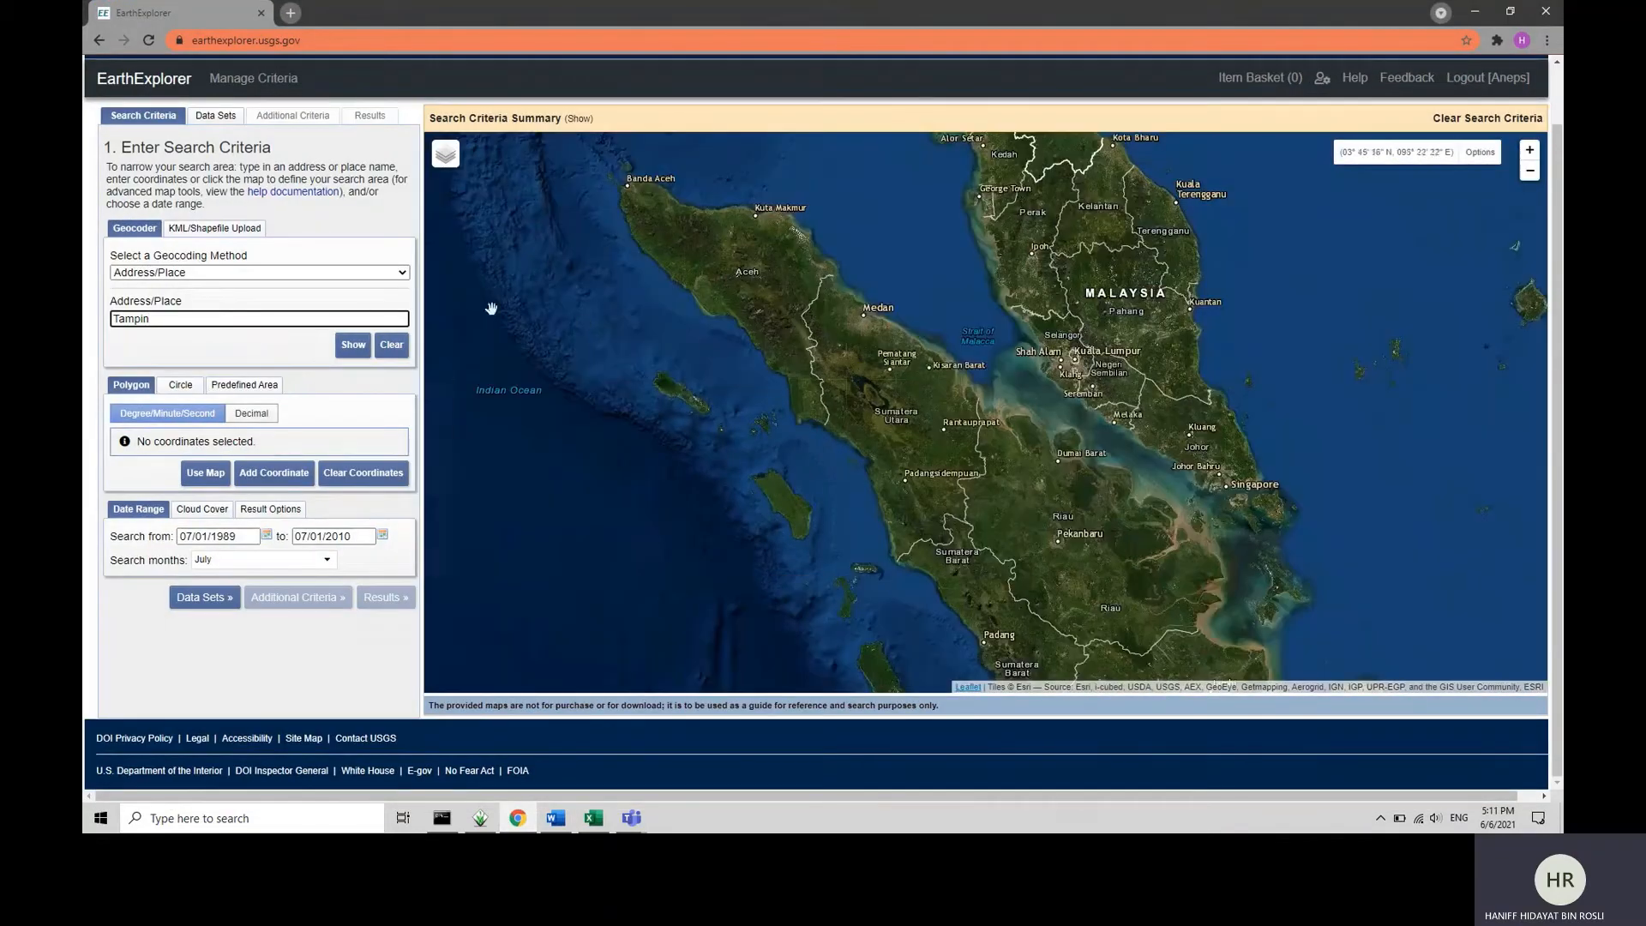
left_click(261, 275)
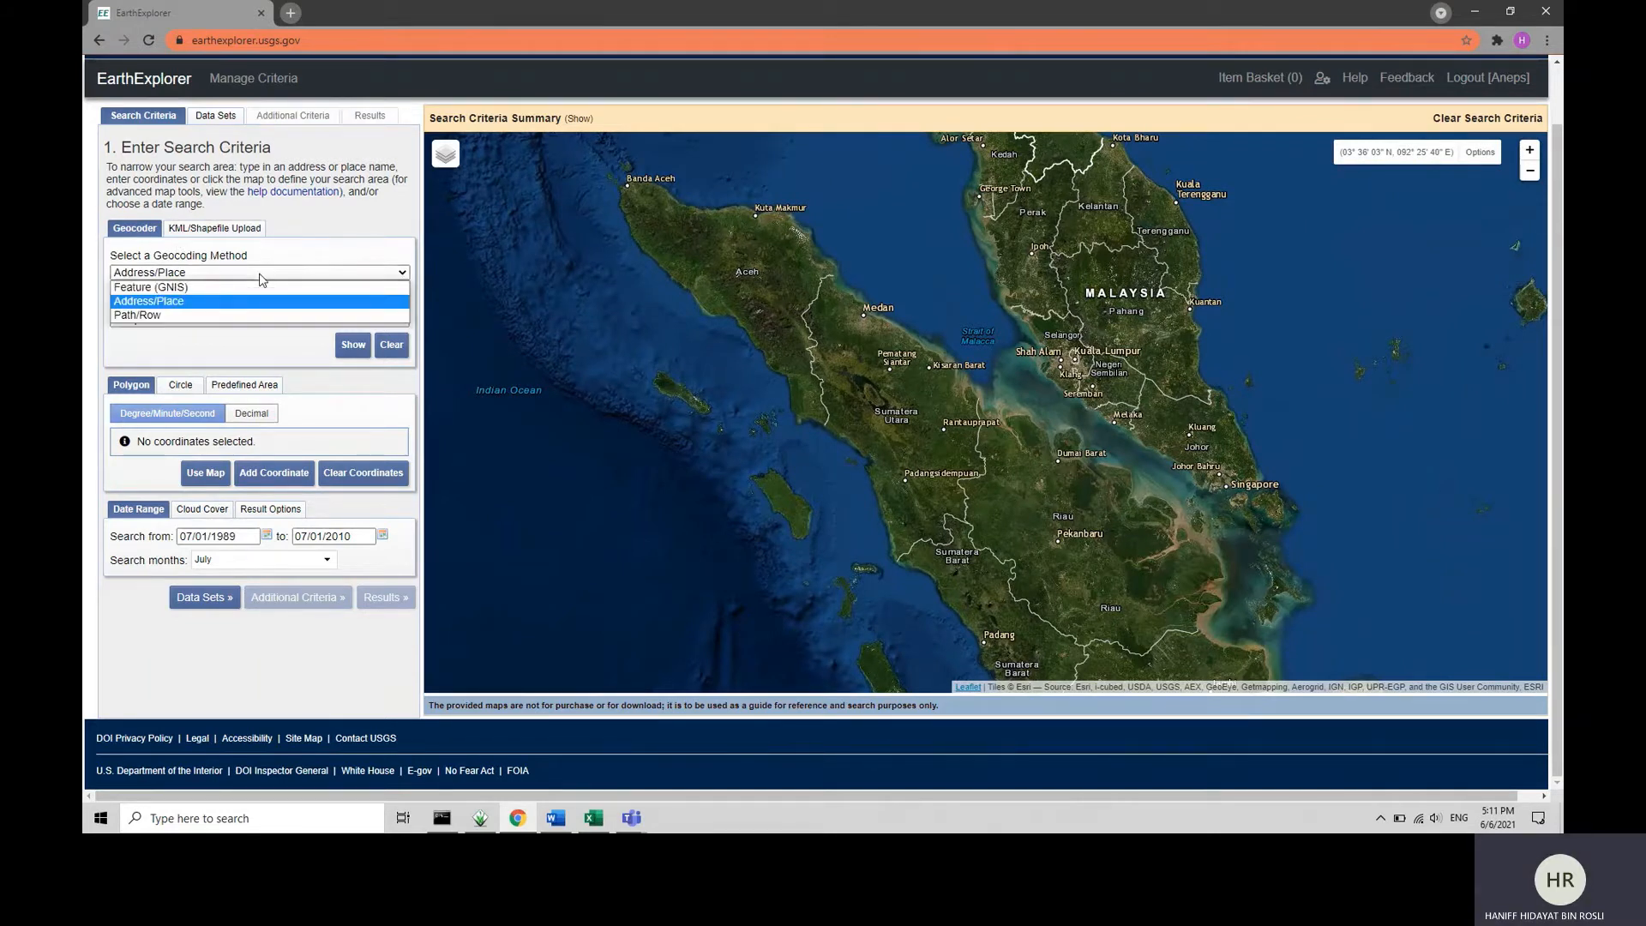
left_click(210, 303)
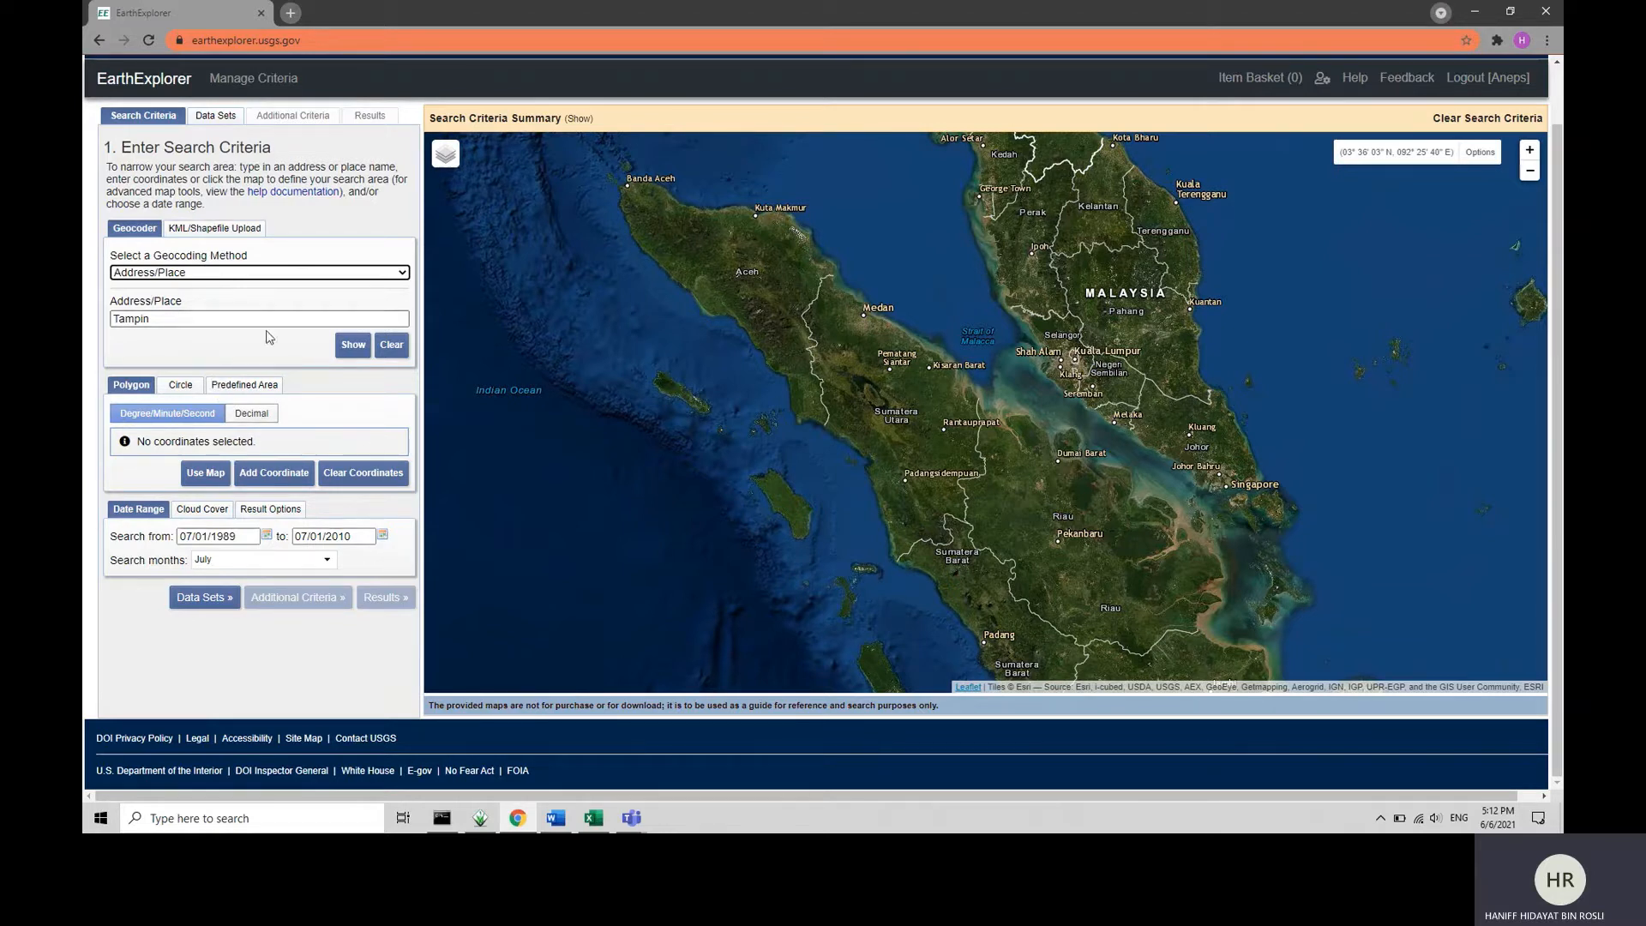
left_click(351, 345)
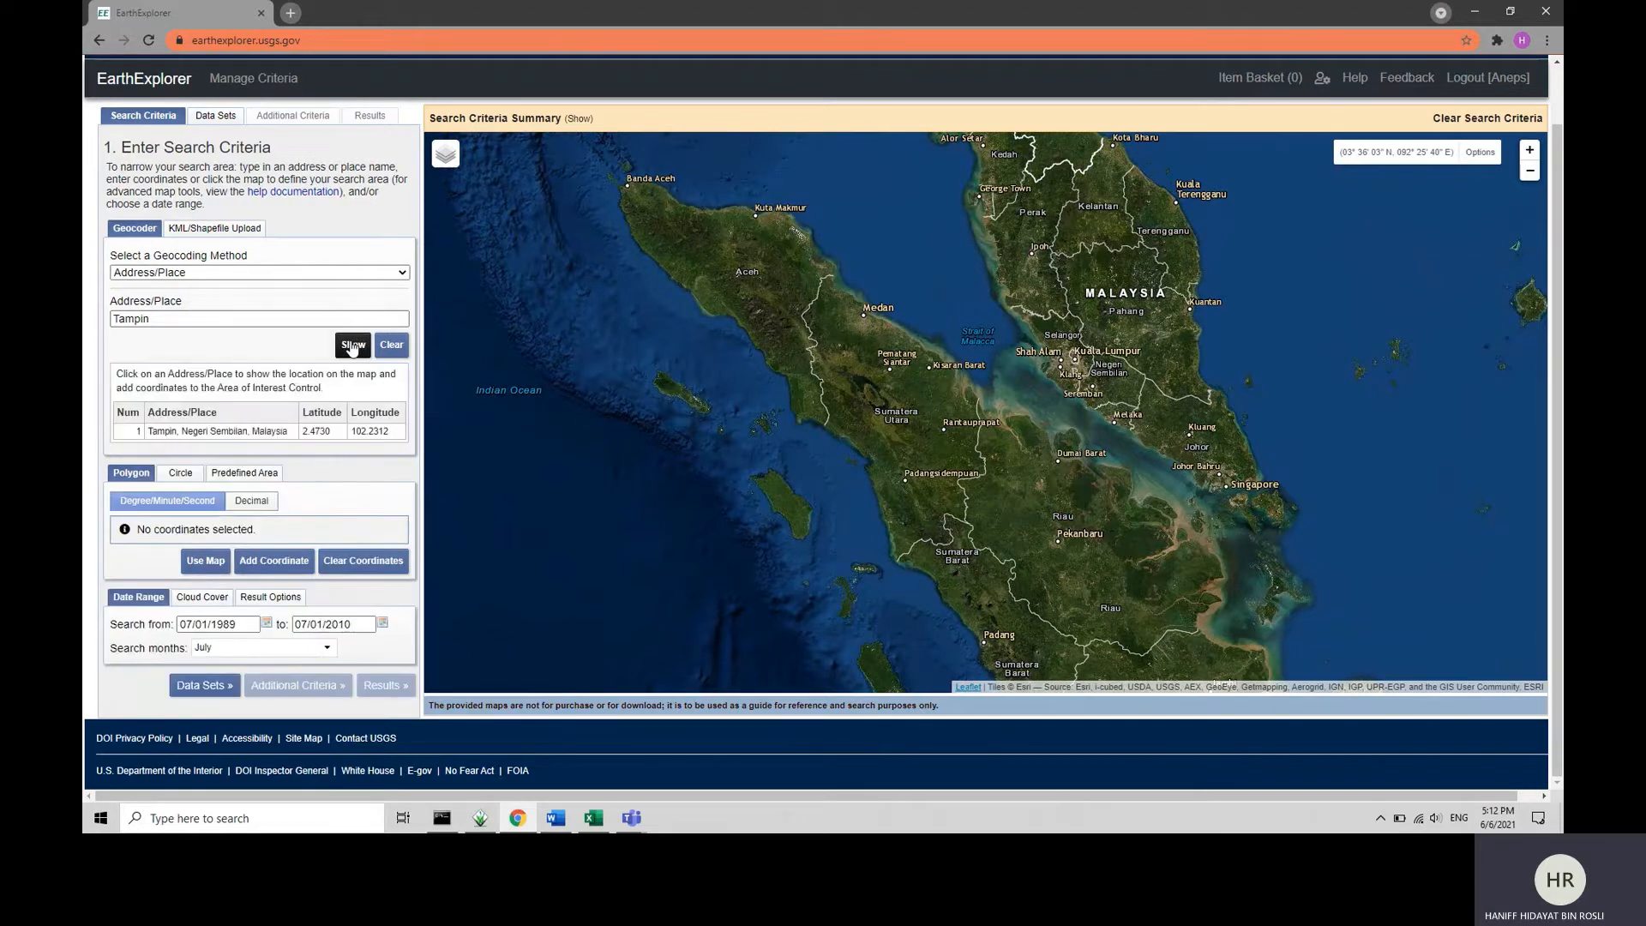
left_click(252, 431)
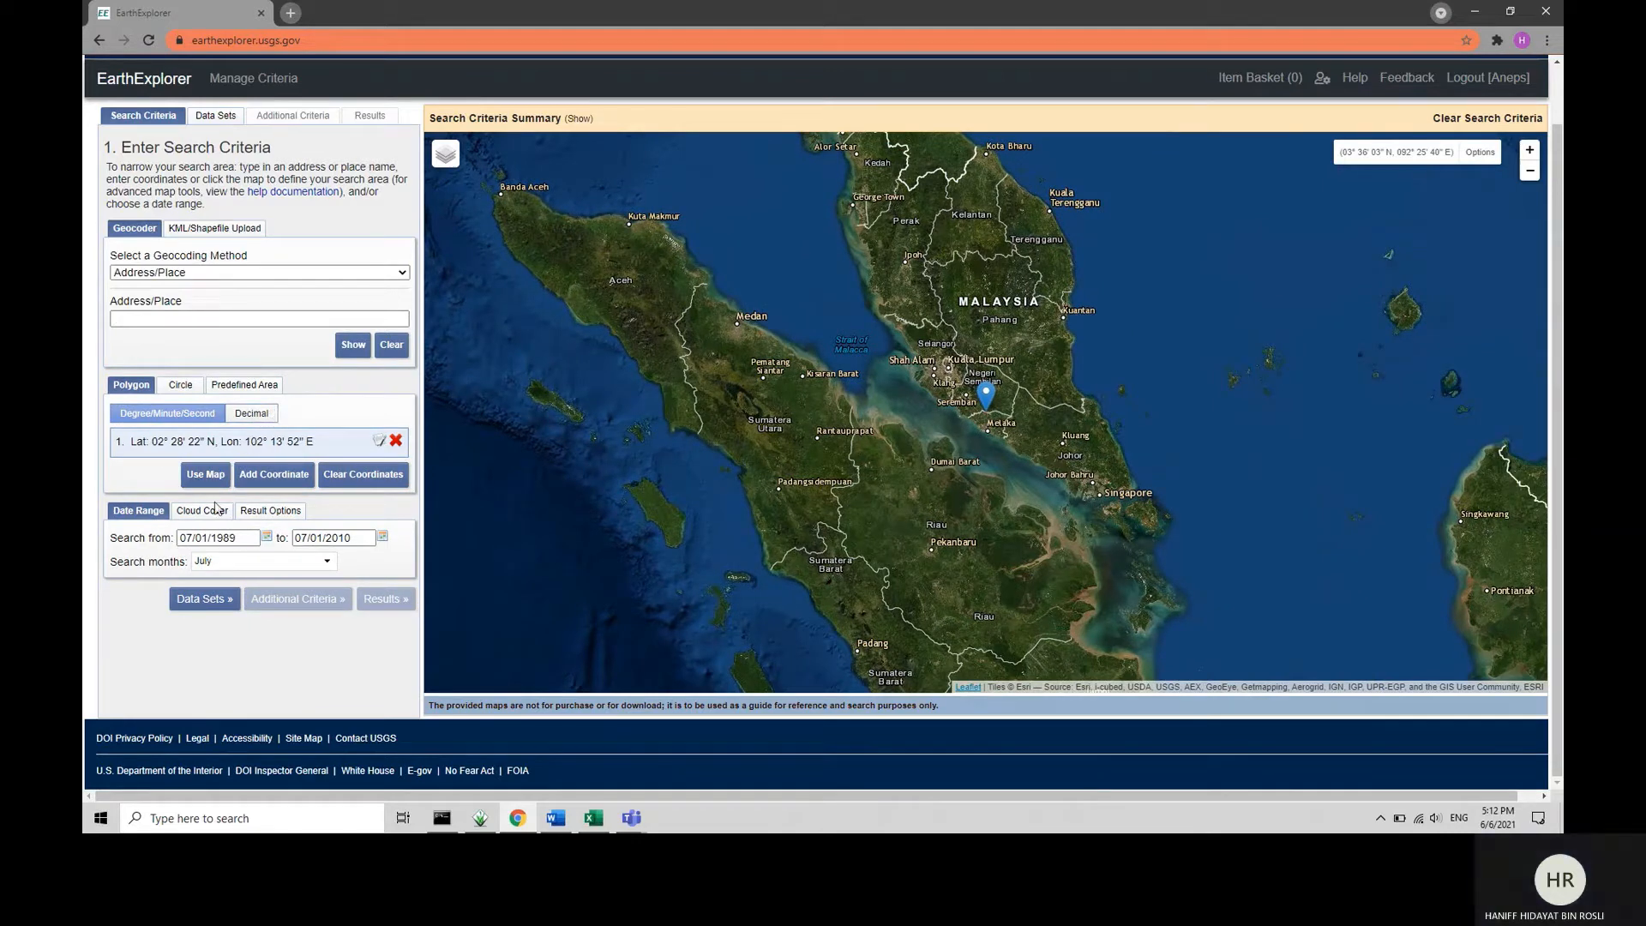
Set the search months to all months.
left_click(252, 562)
left_click(238, 582)
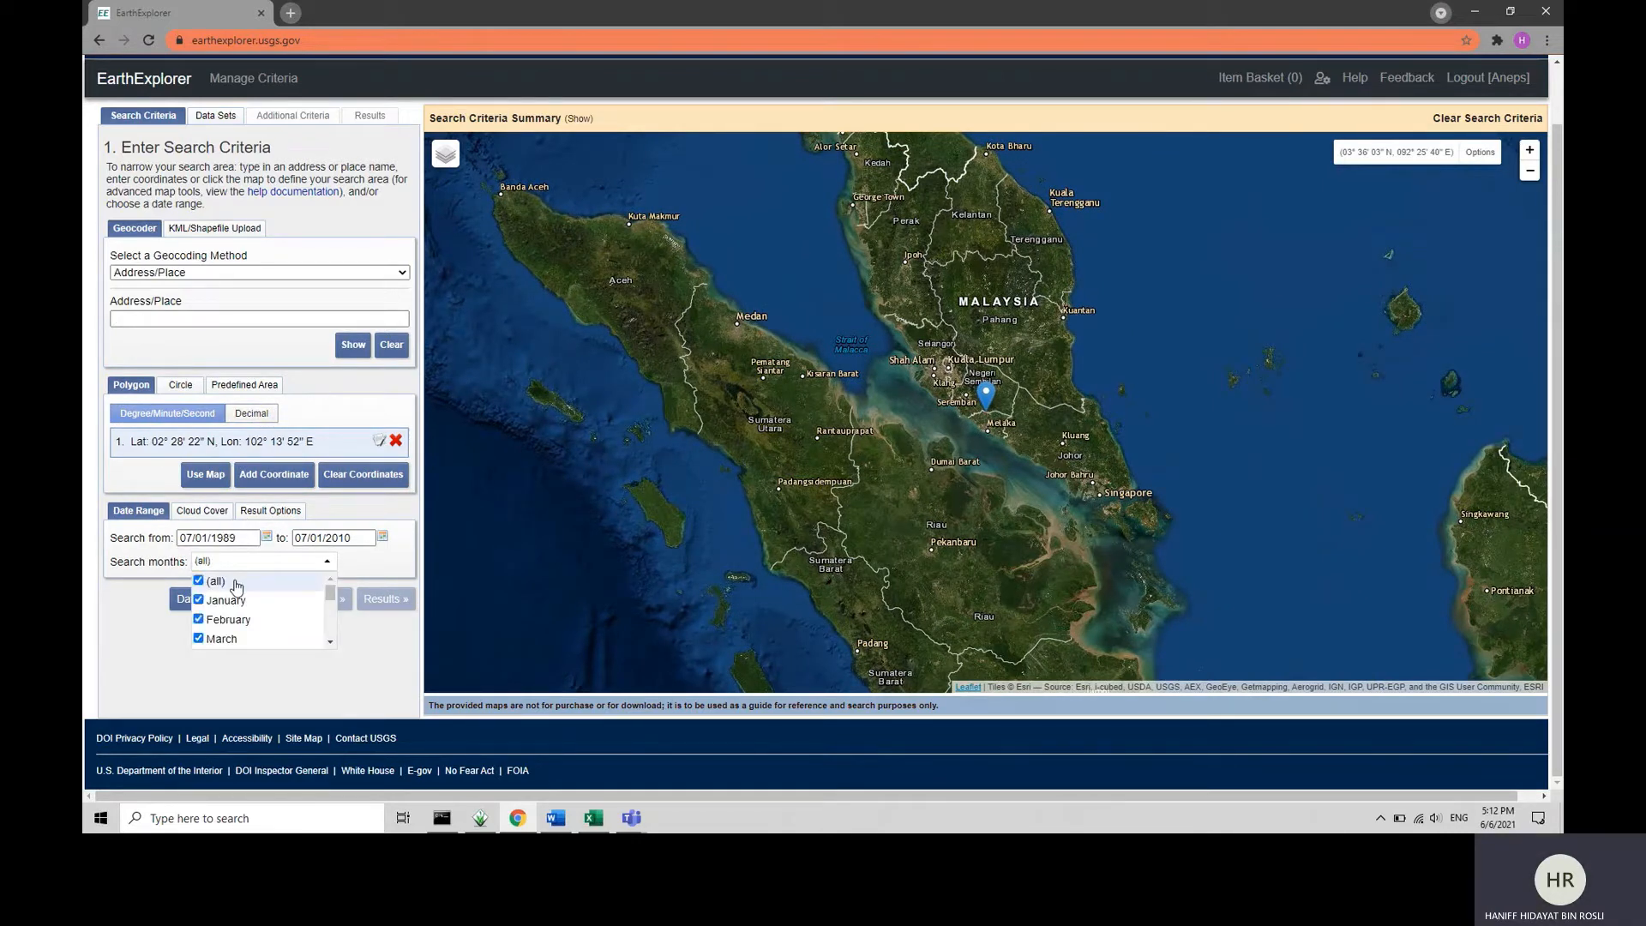
left_click(327, 562)
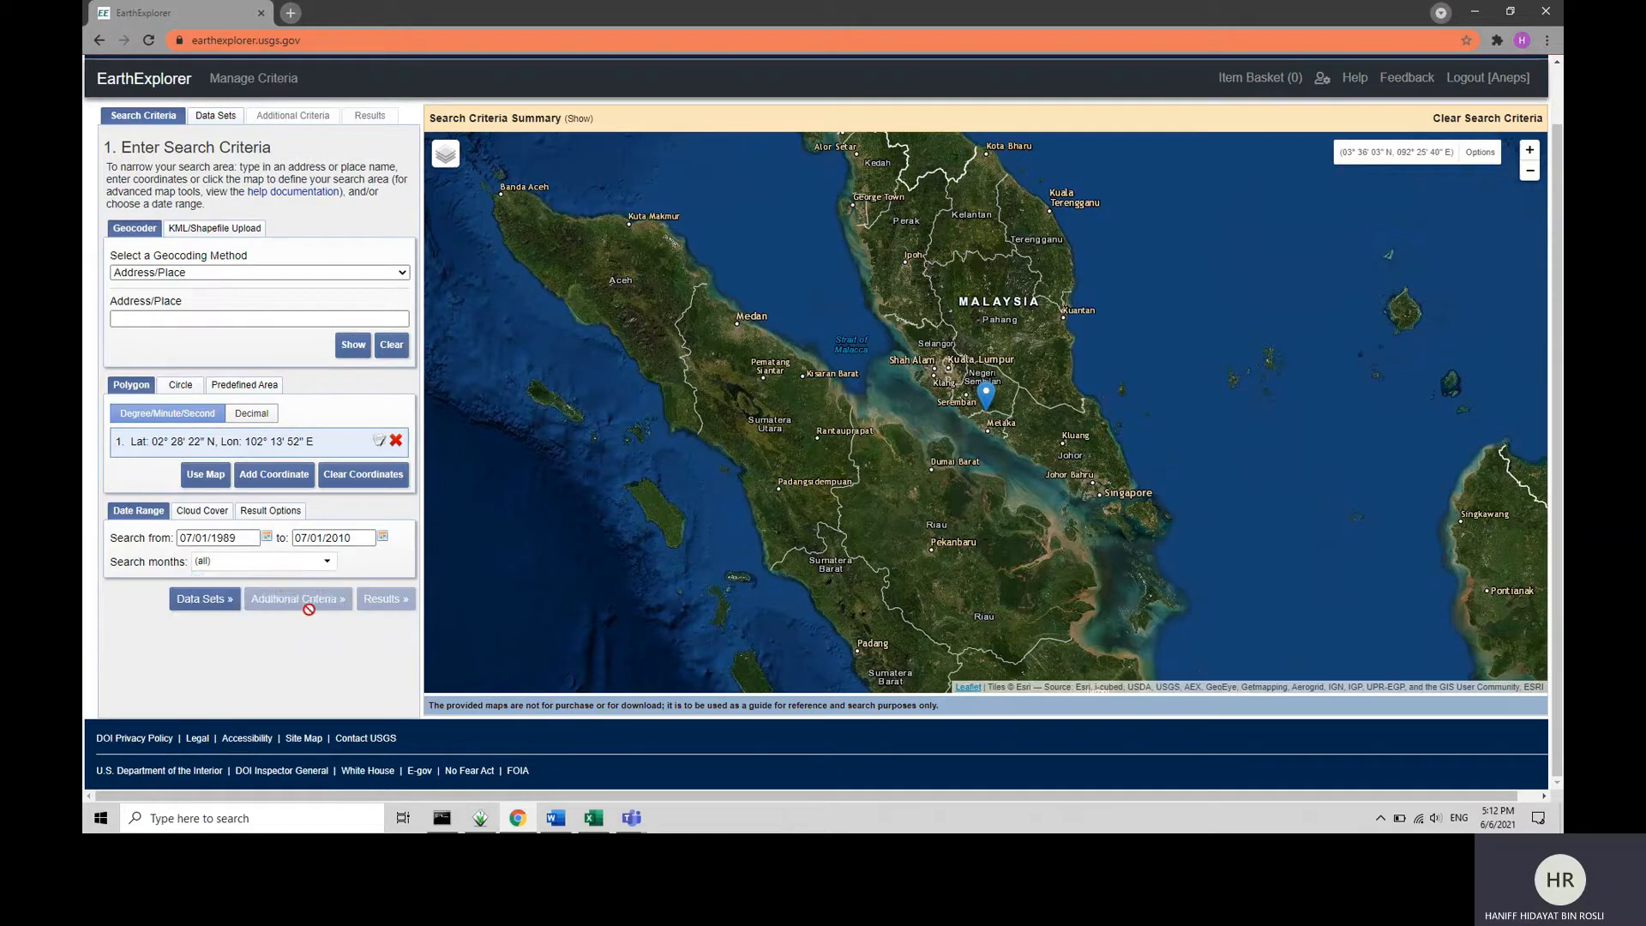
Check the landscape task in the Word assignment document and return to EarthExplorer.
left_click(555, 818)
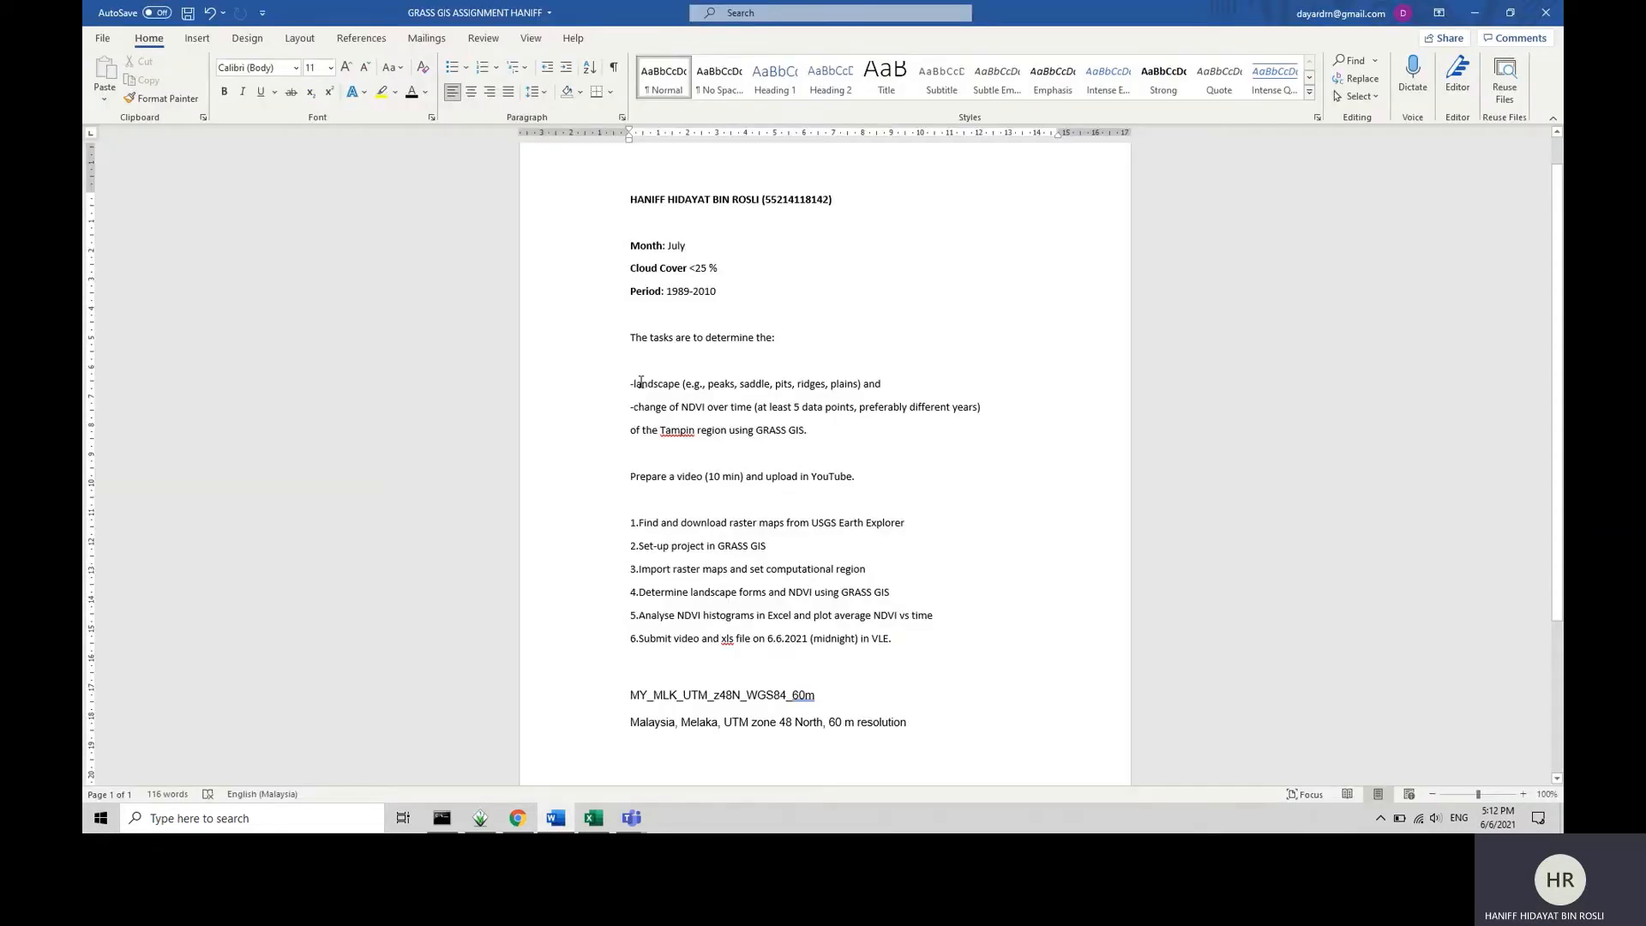
left_click_drag(641, 382, 900, 382)
left_click(900, 383)
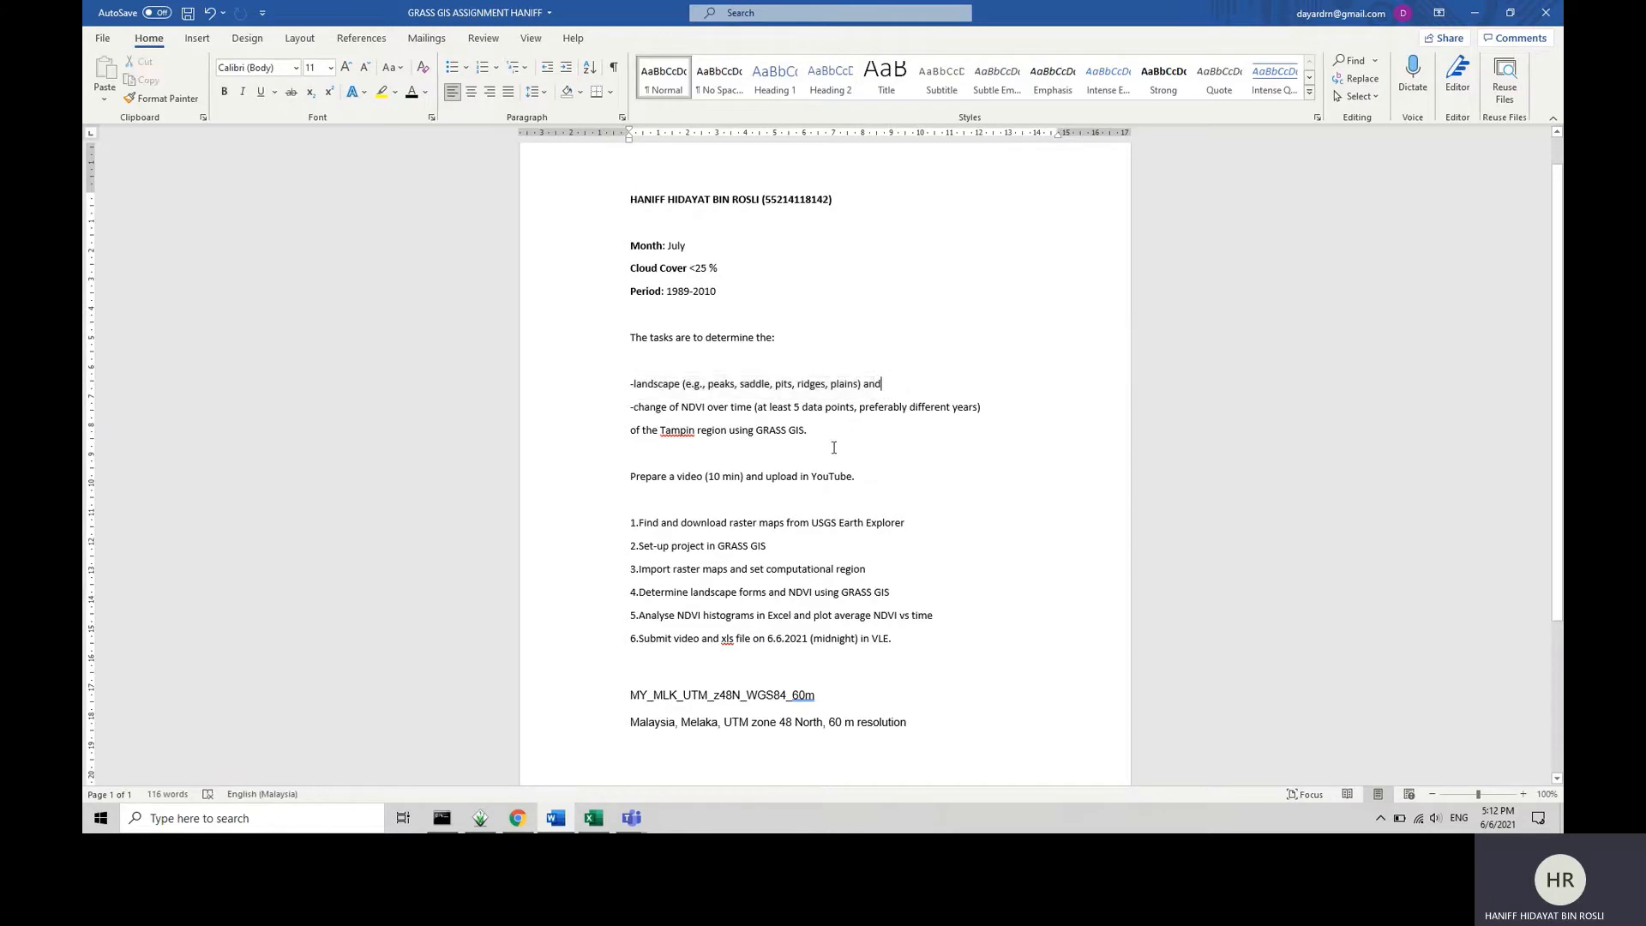
left_click(1476, 19)
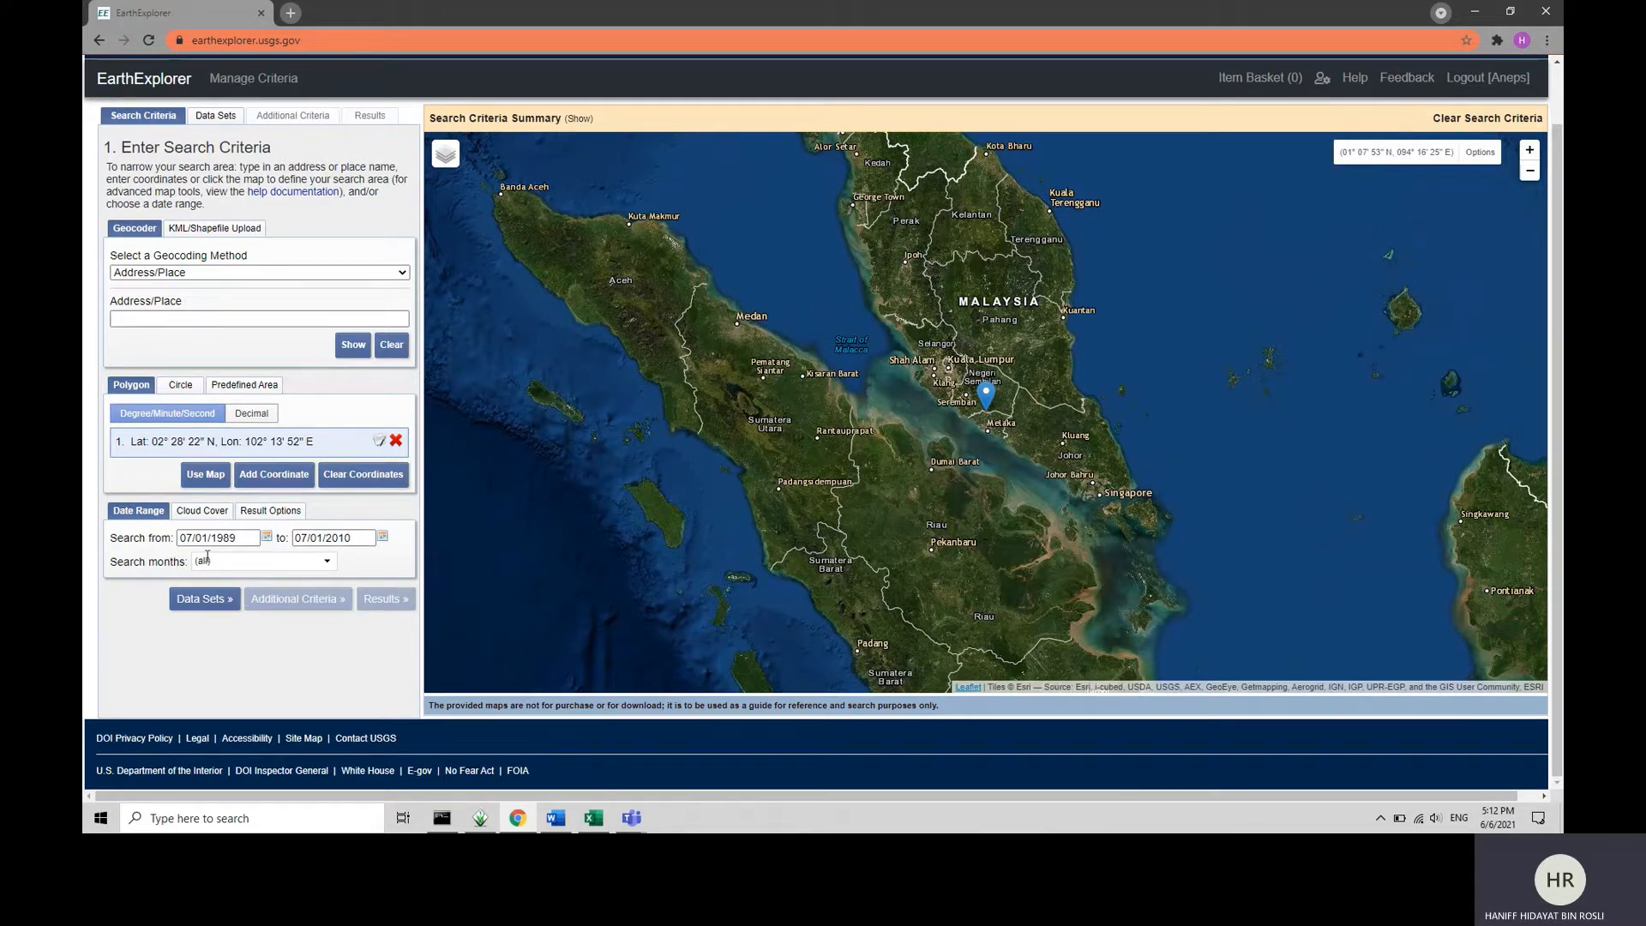
Limit the cloud cover range to 0% - 25%.
left_click(201, 512)
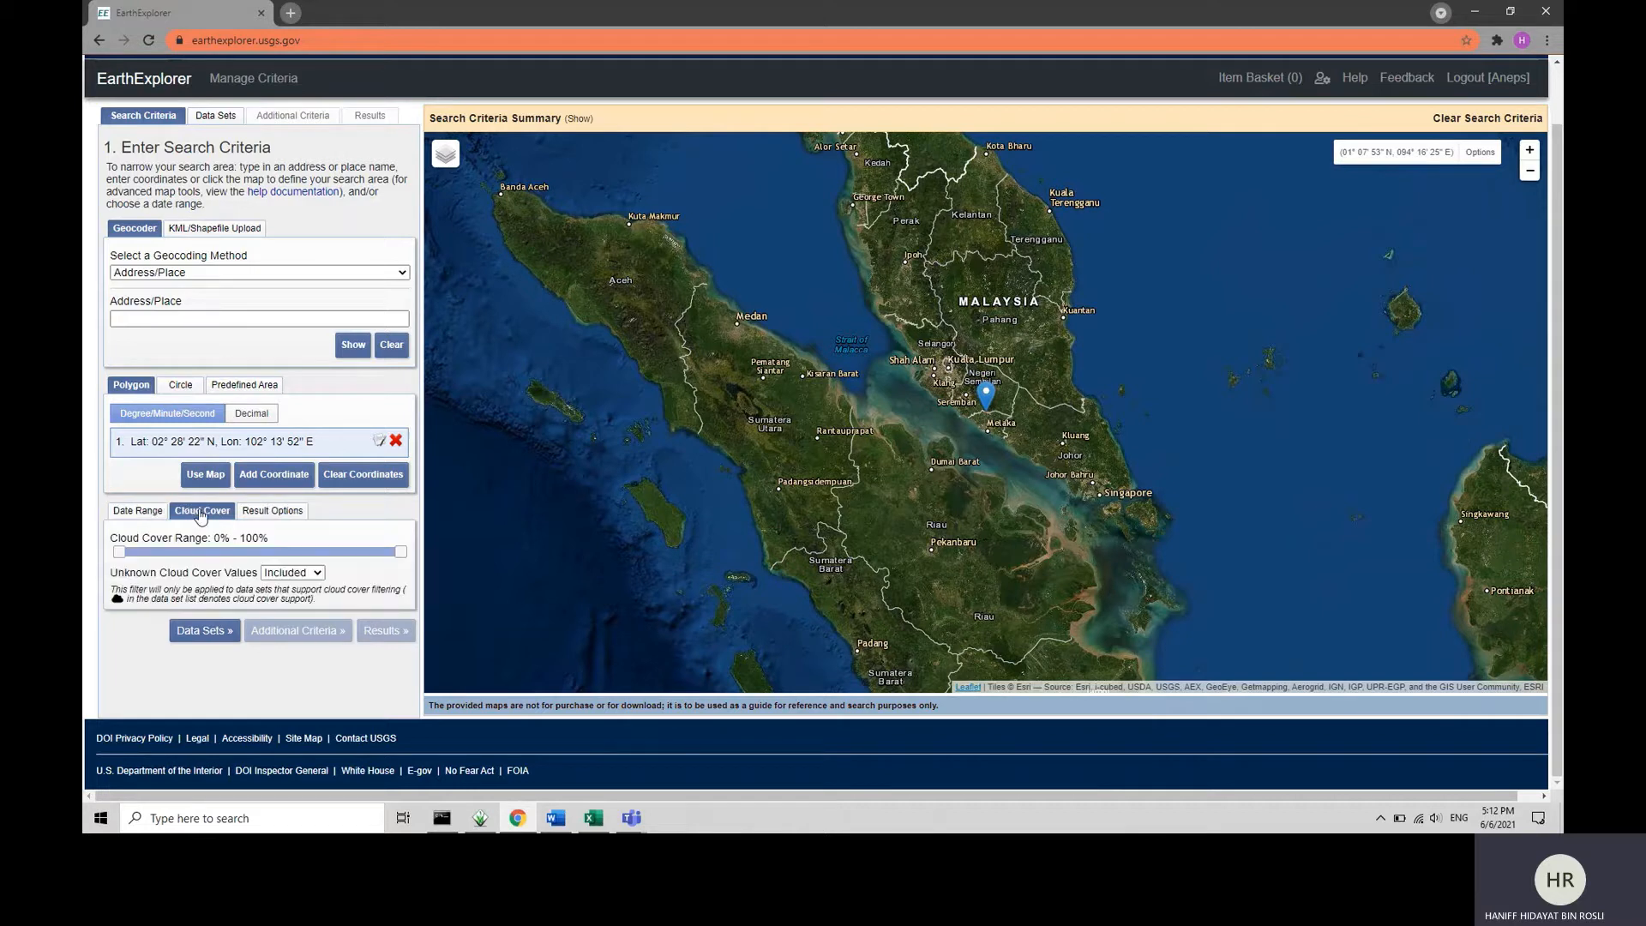
left_click(156, 512)
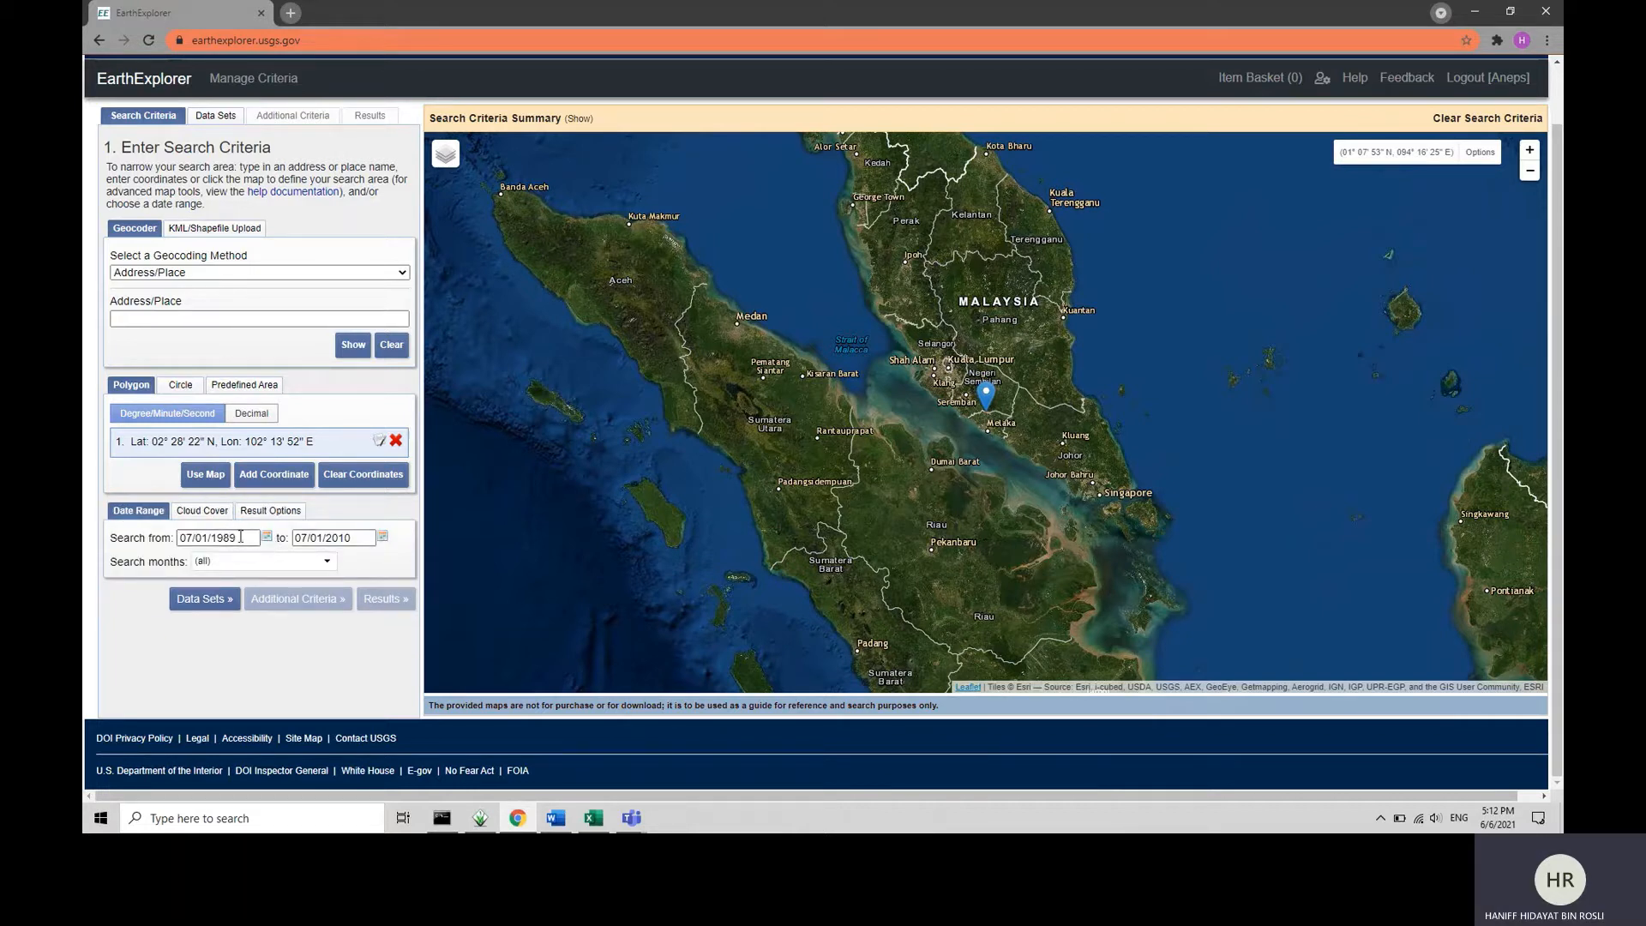
left_click(216, 512)
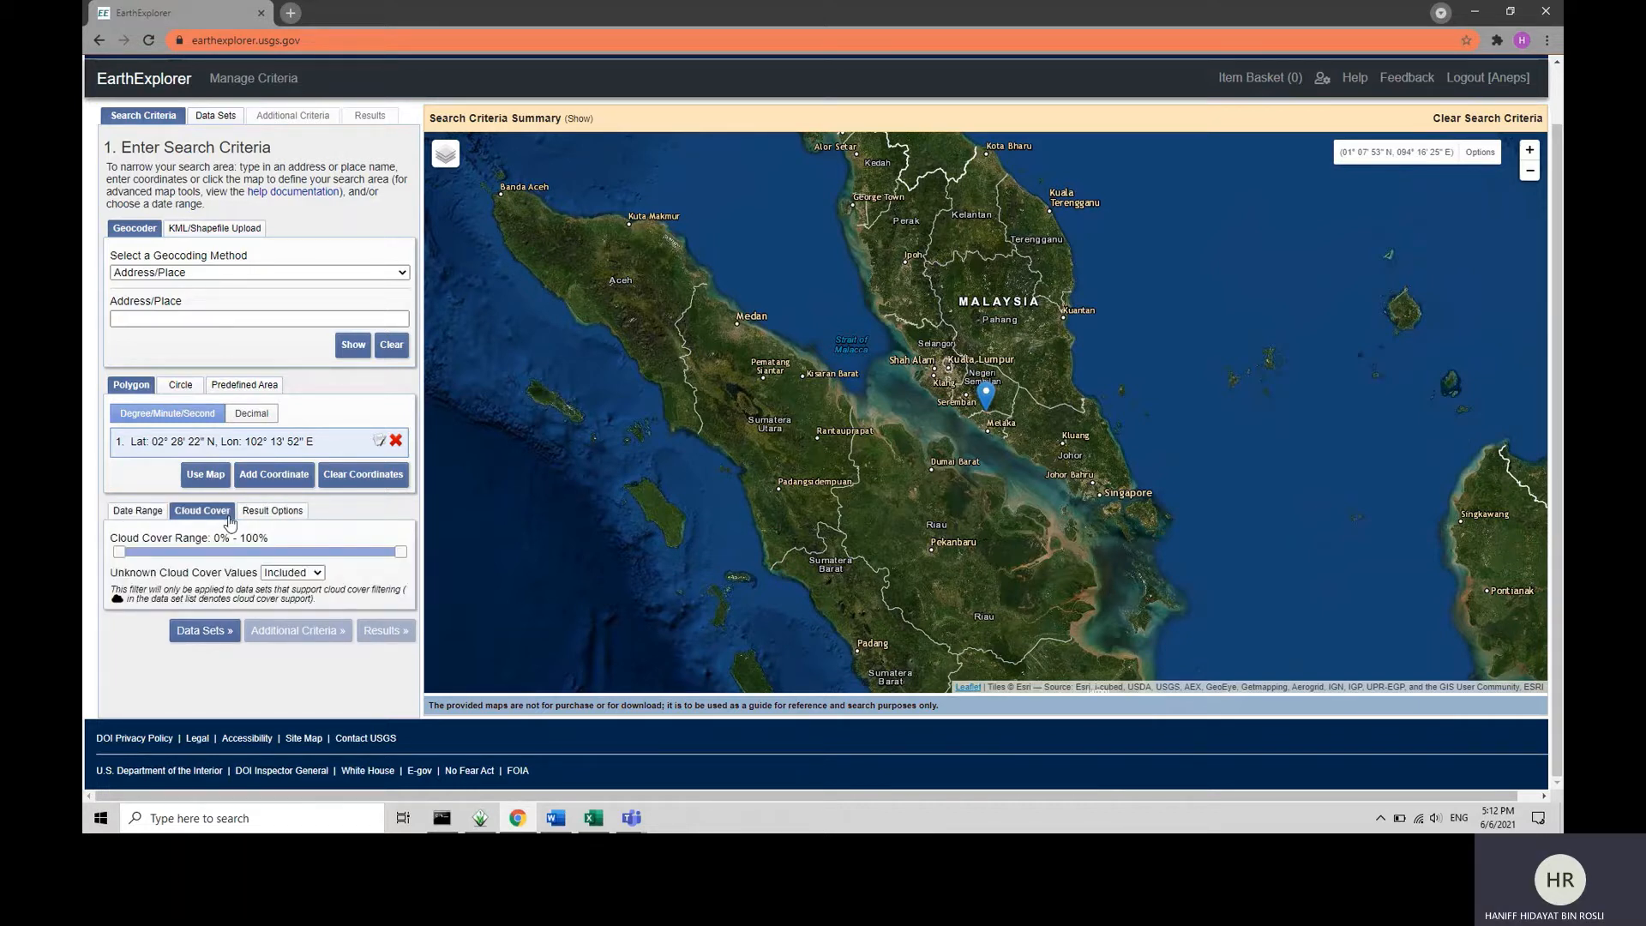
left_click_drag(400, 552, 197, 555)
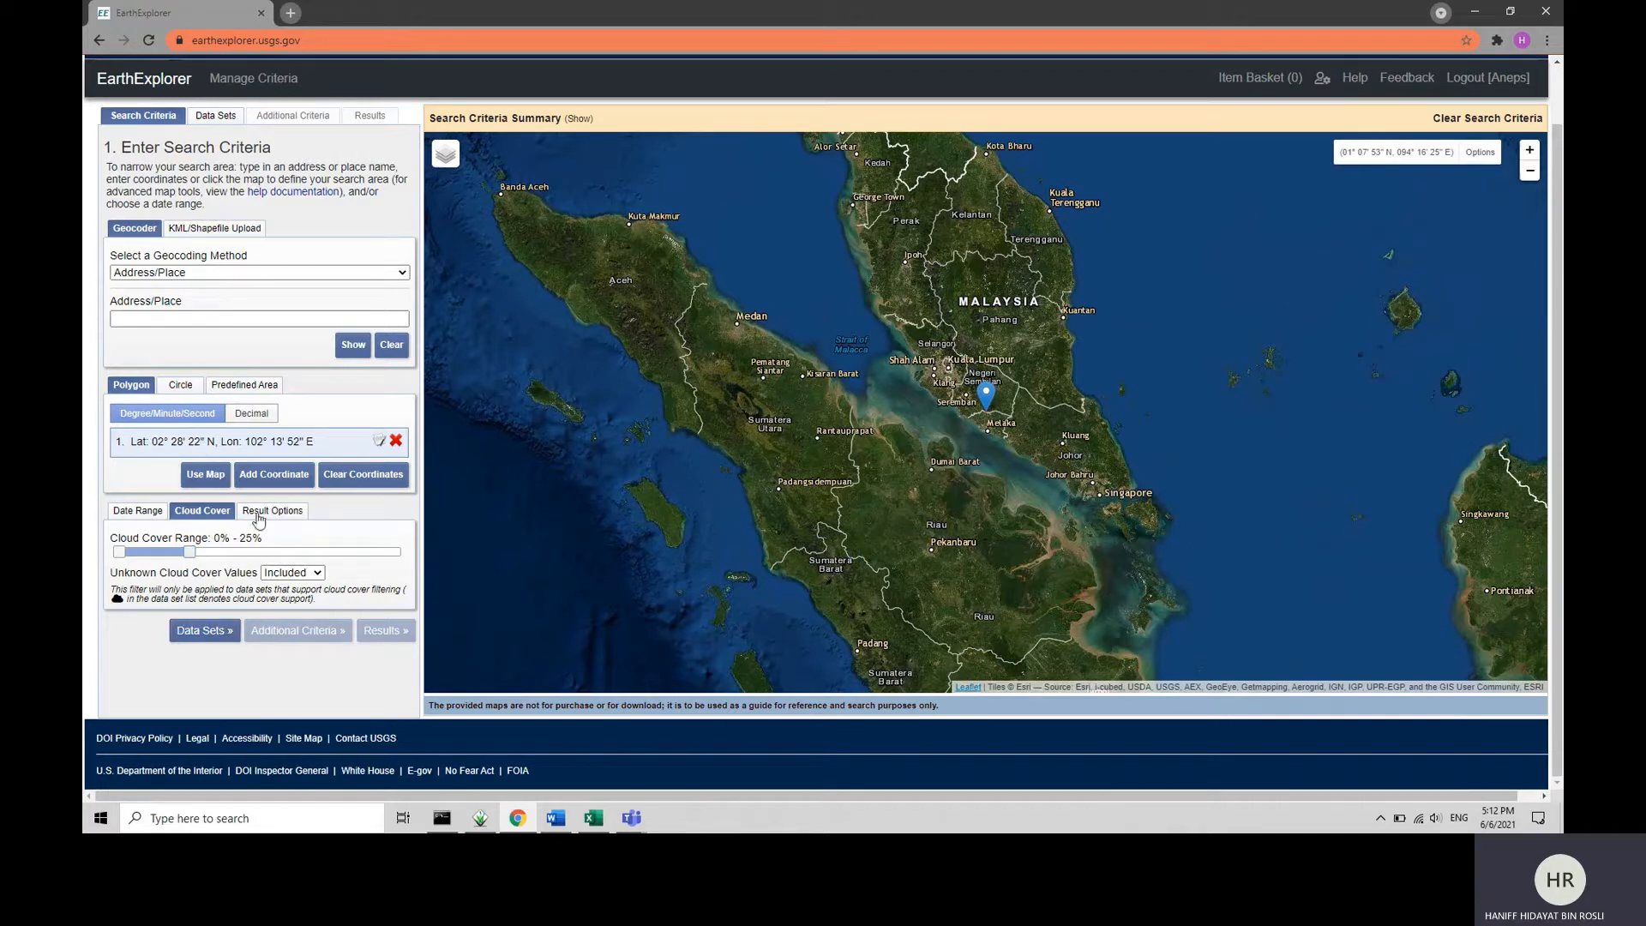
Choose the SRTM 1 Arc-Second Global data set under Digital Elevation and show its search results.
left_click(213, 115)
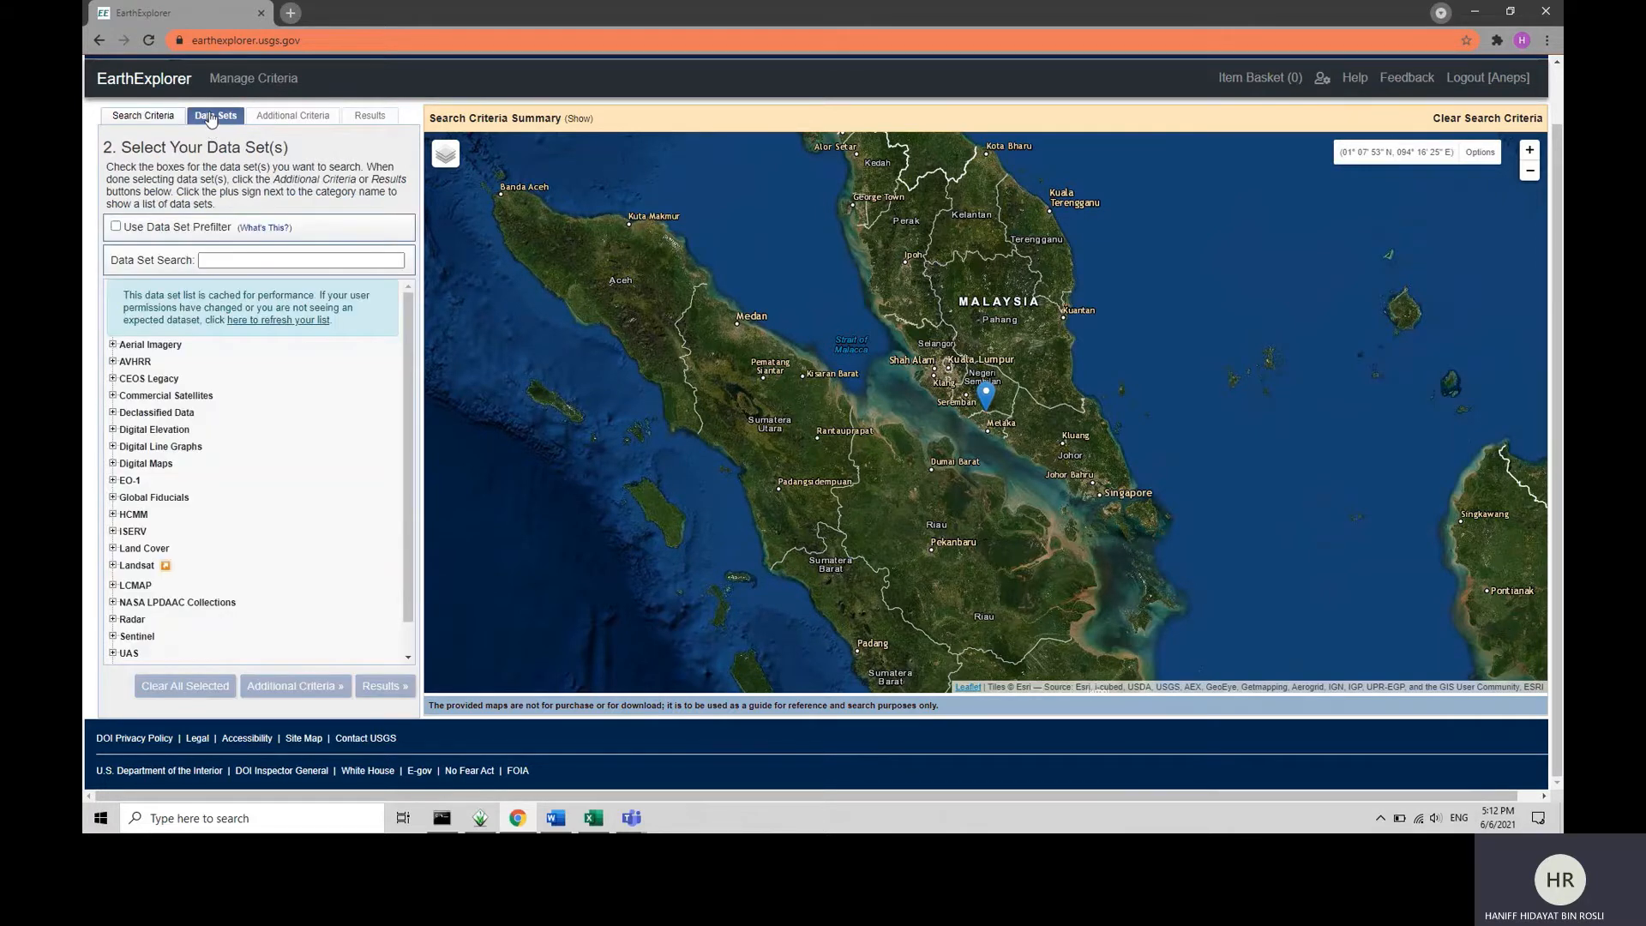
left_click(155, 431)
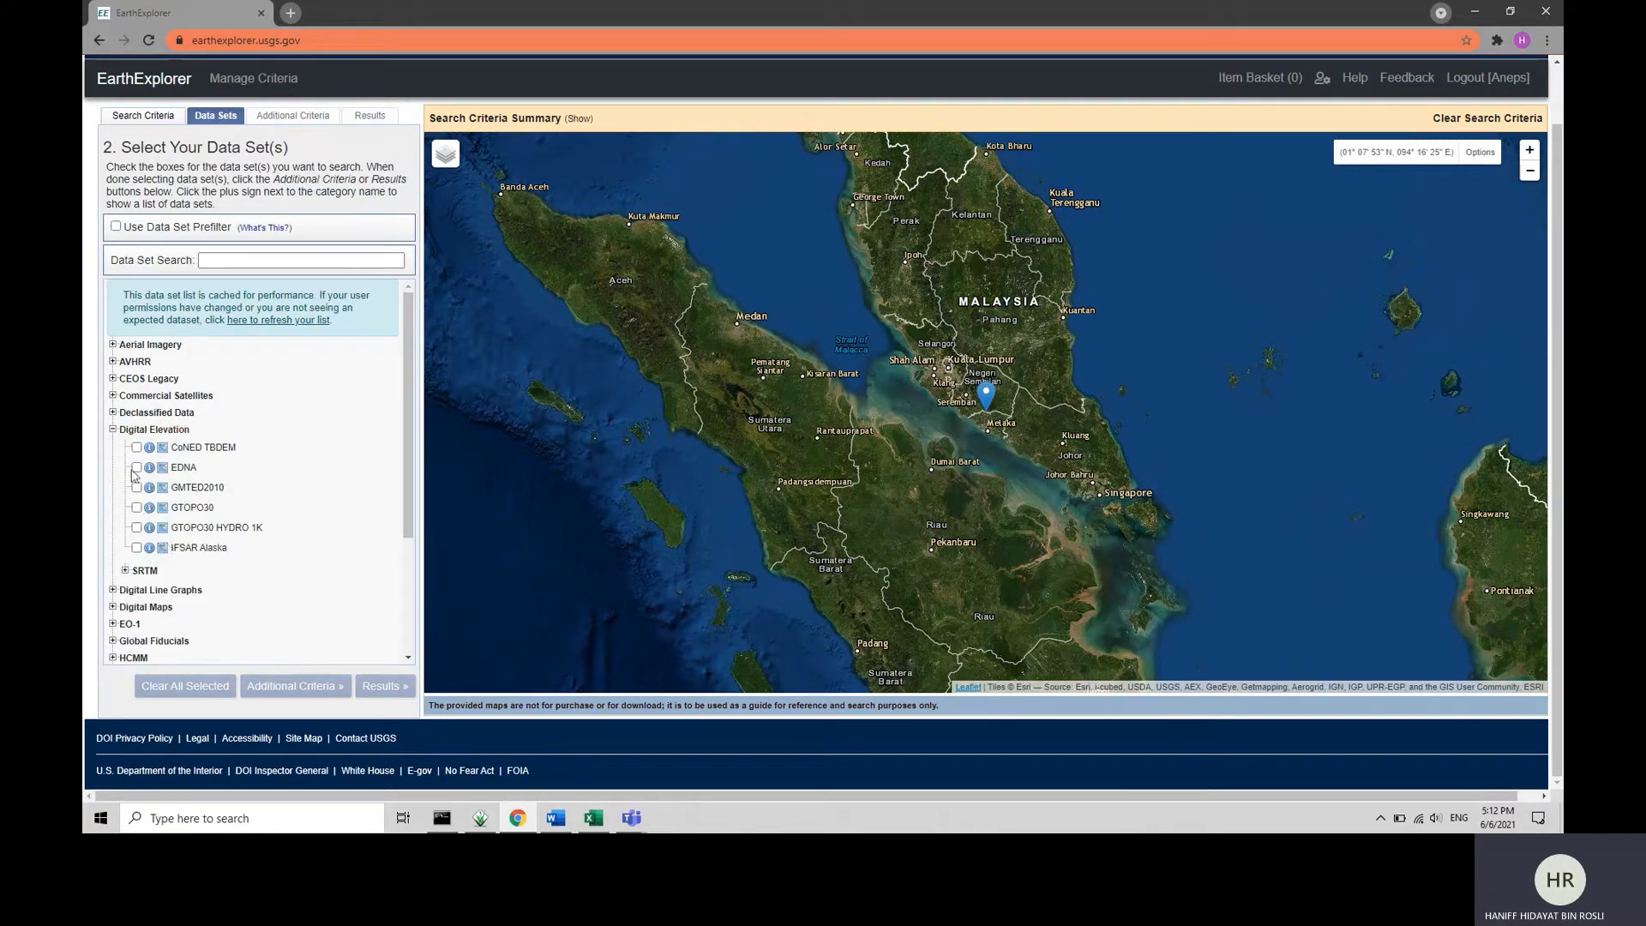
left_click(126, 572)
scroll(128, 557, "down", 2)
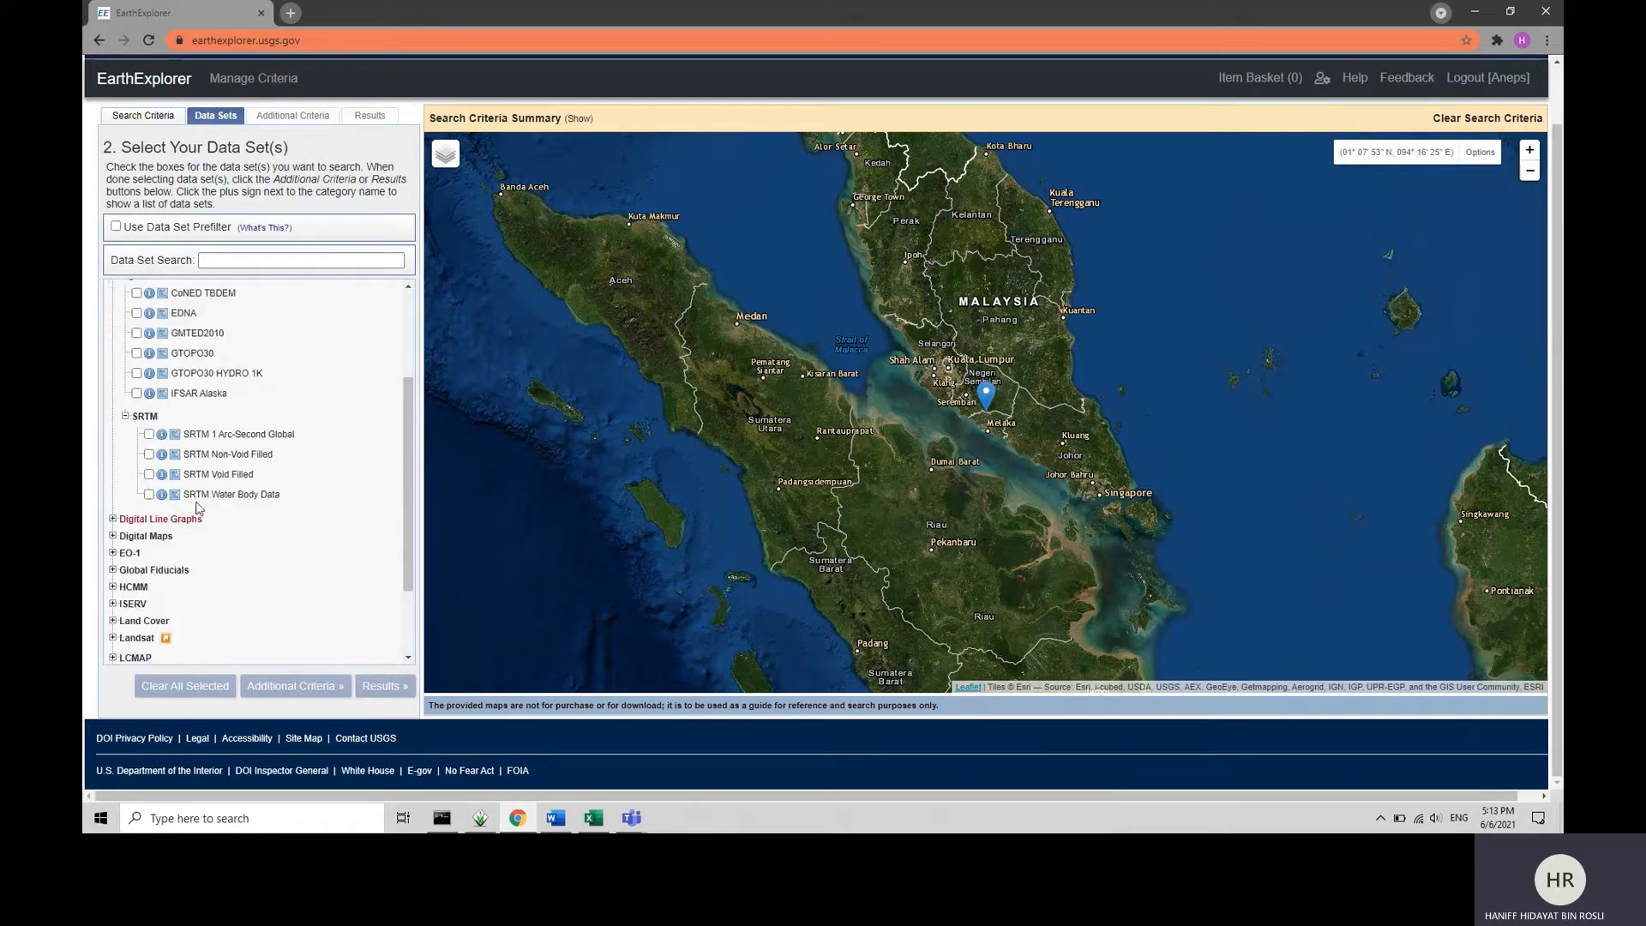
left_click(149, 434)
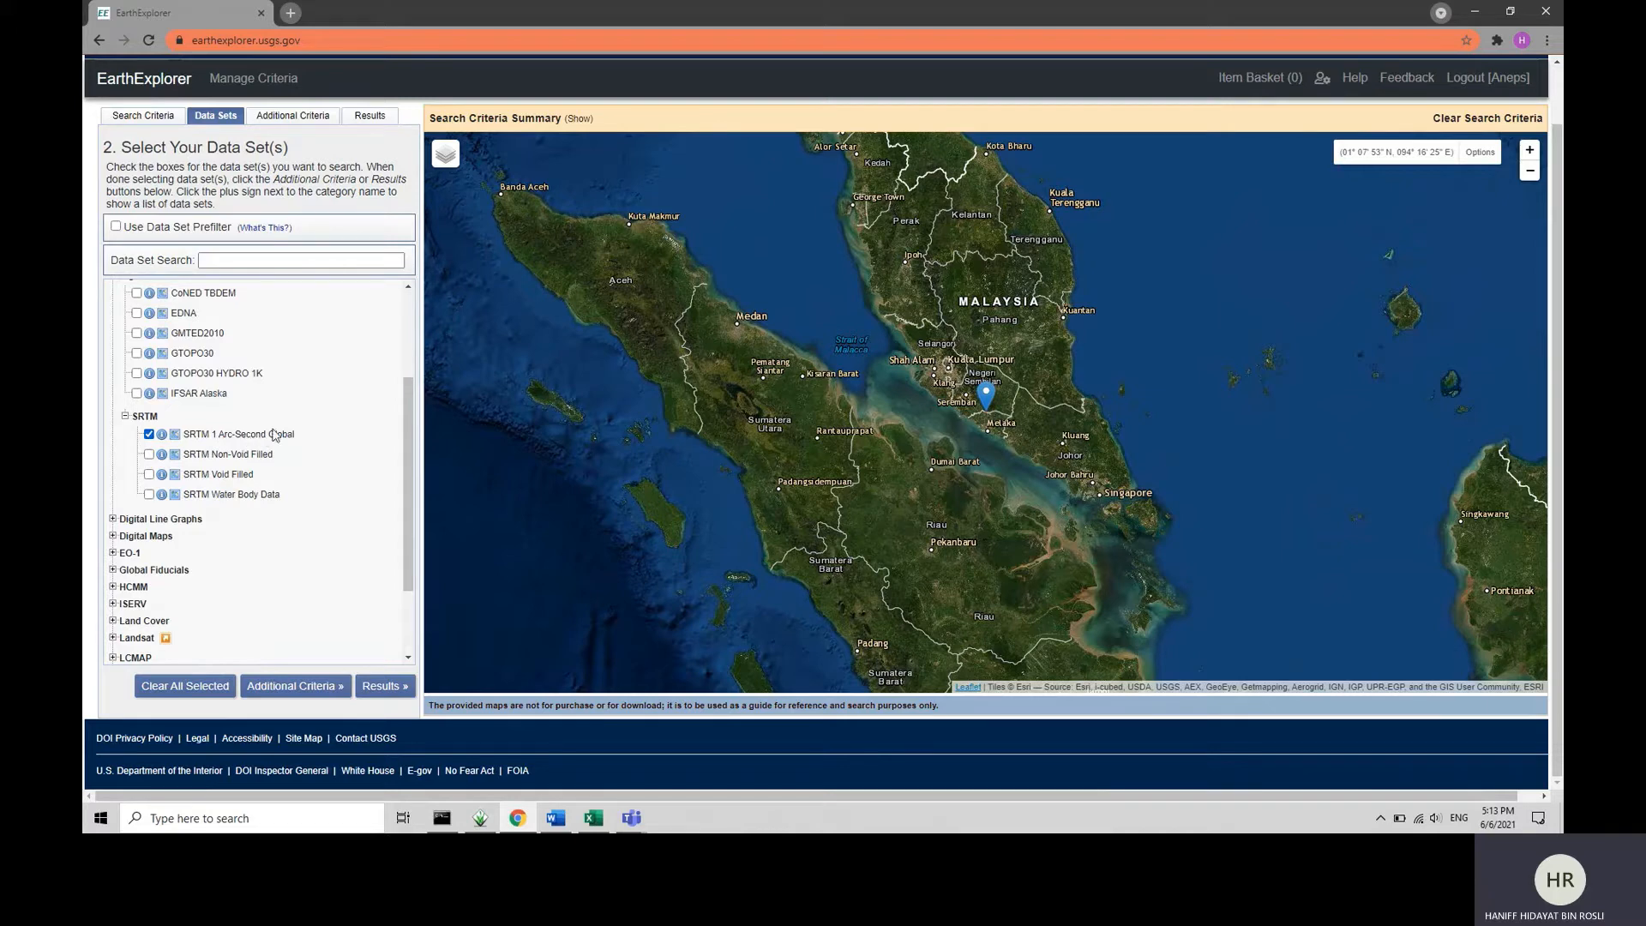
left_click(381, 689)
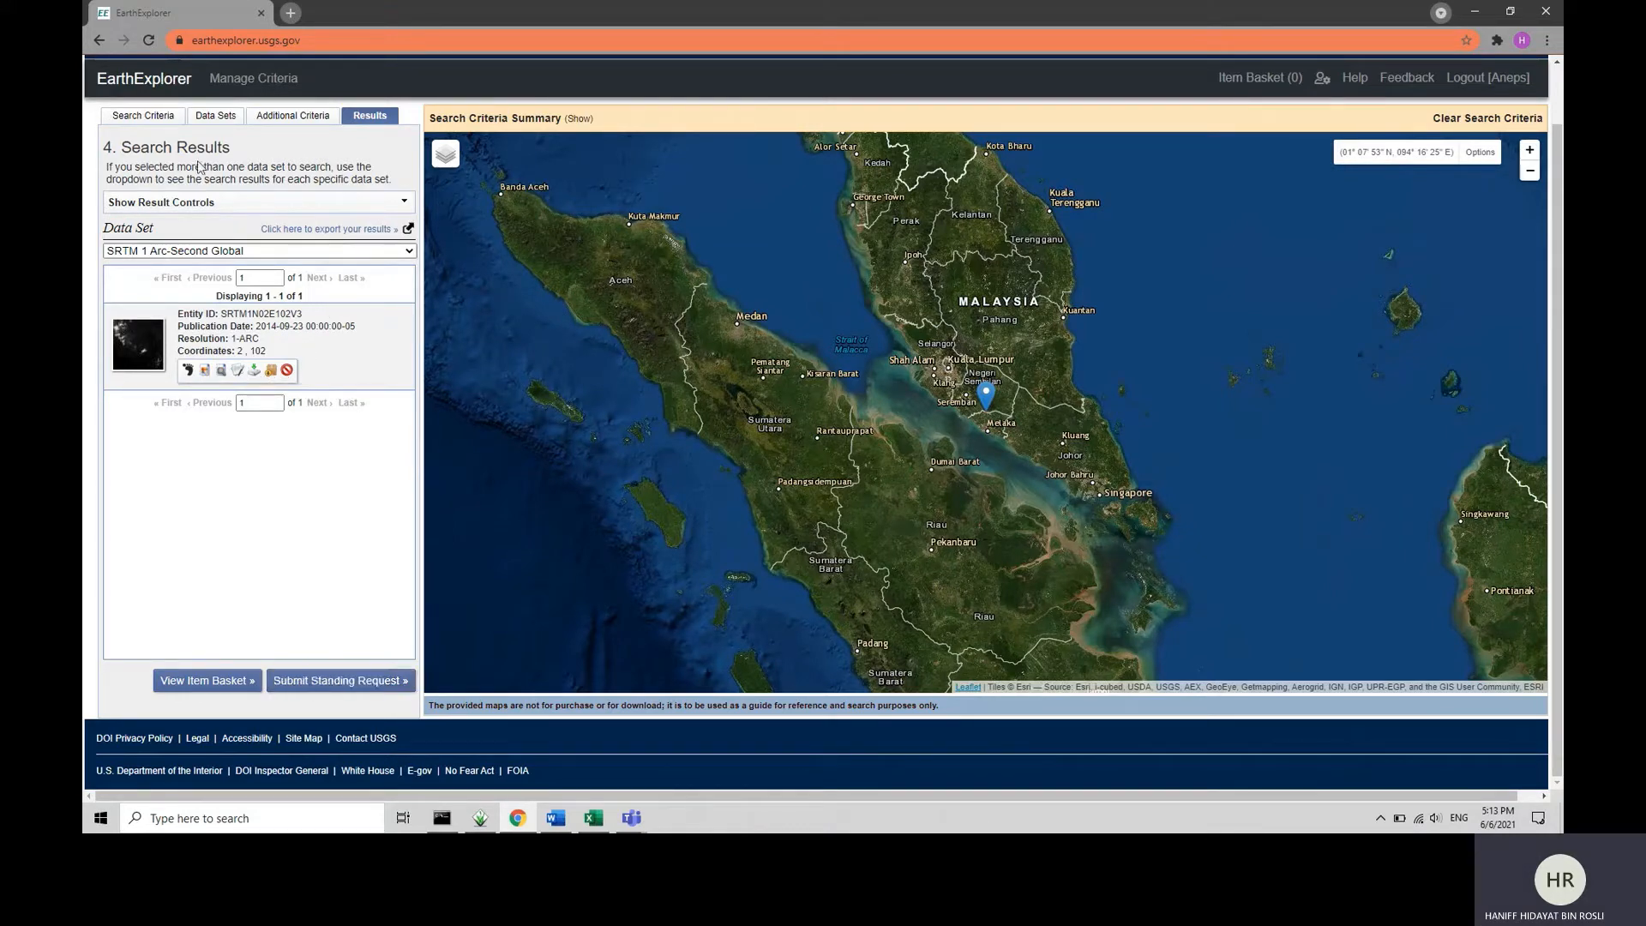
Restrict the search months to July only and check the cloud cover setting in the search criteria.
left_click(170, 119)
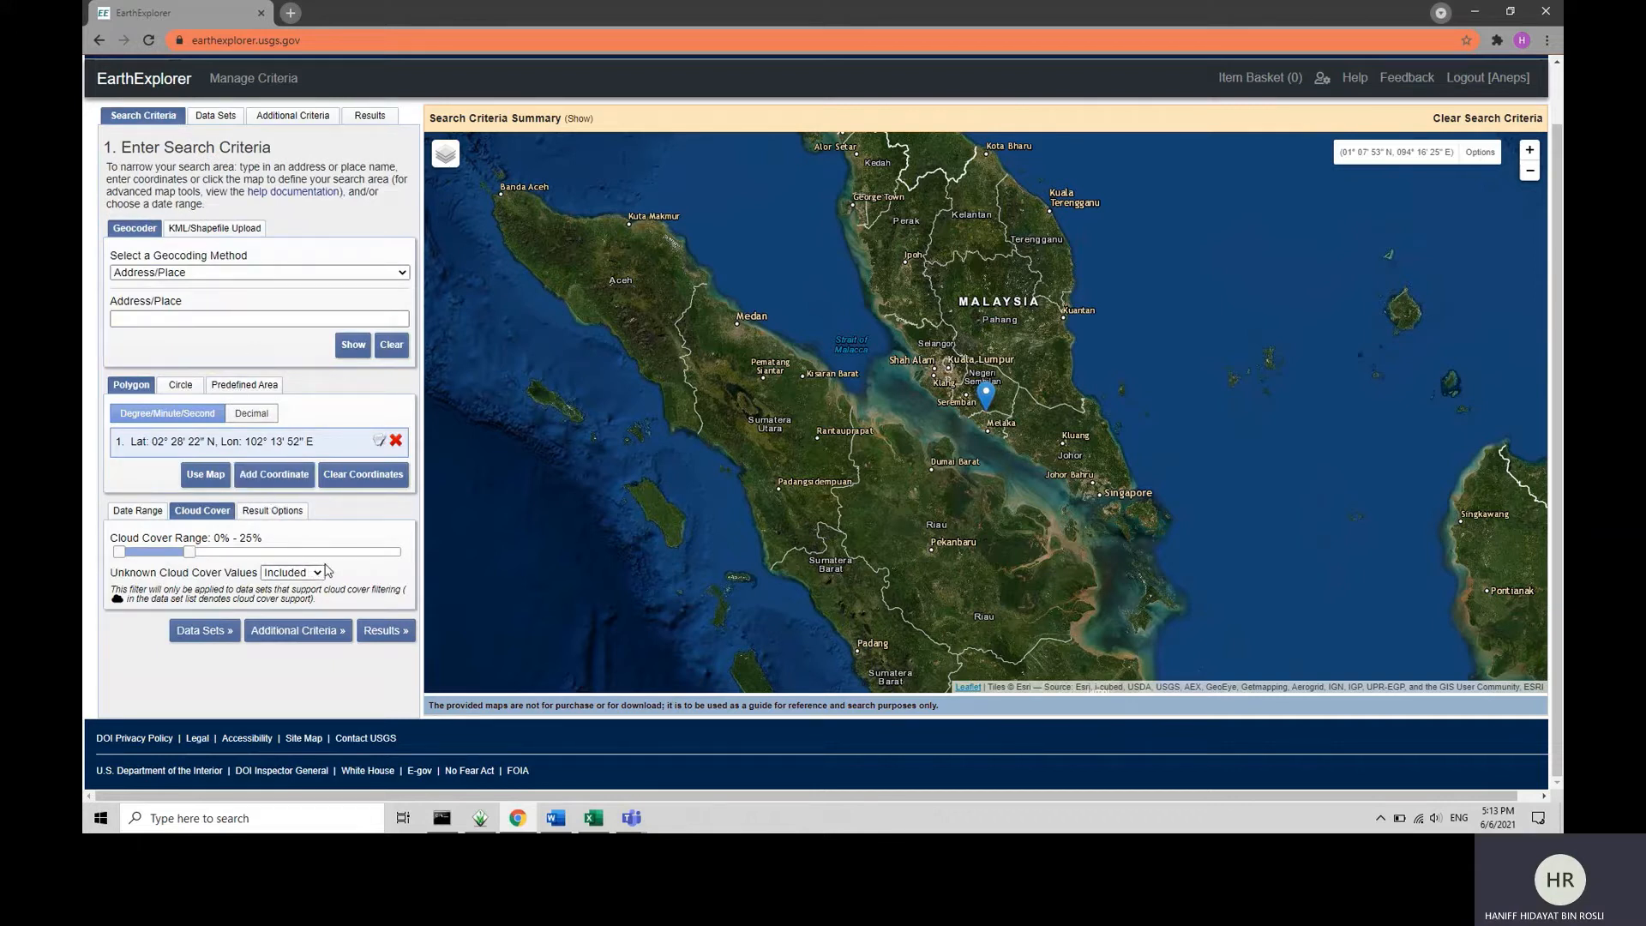
left_click(138, 512)
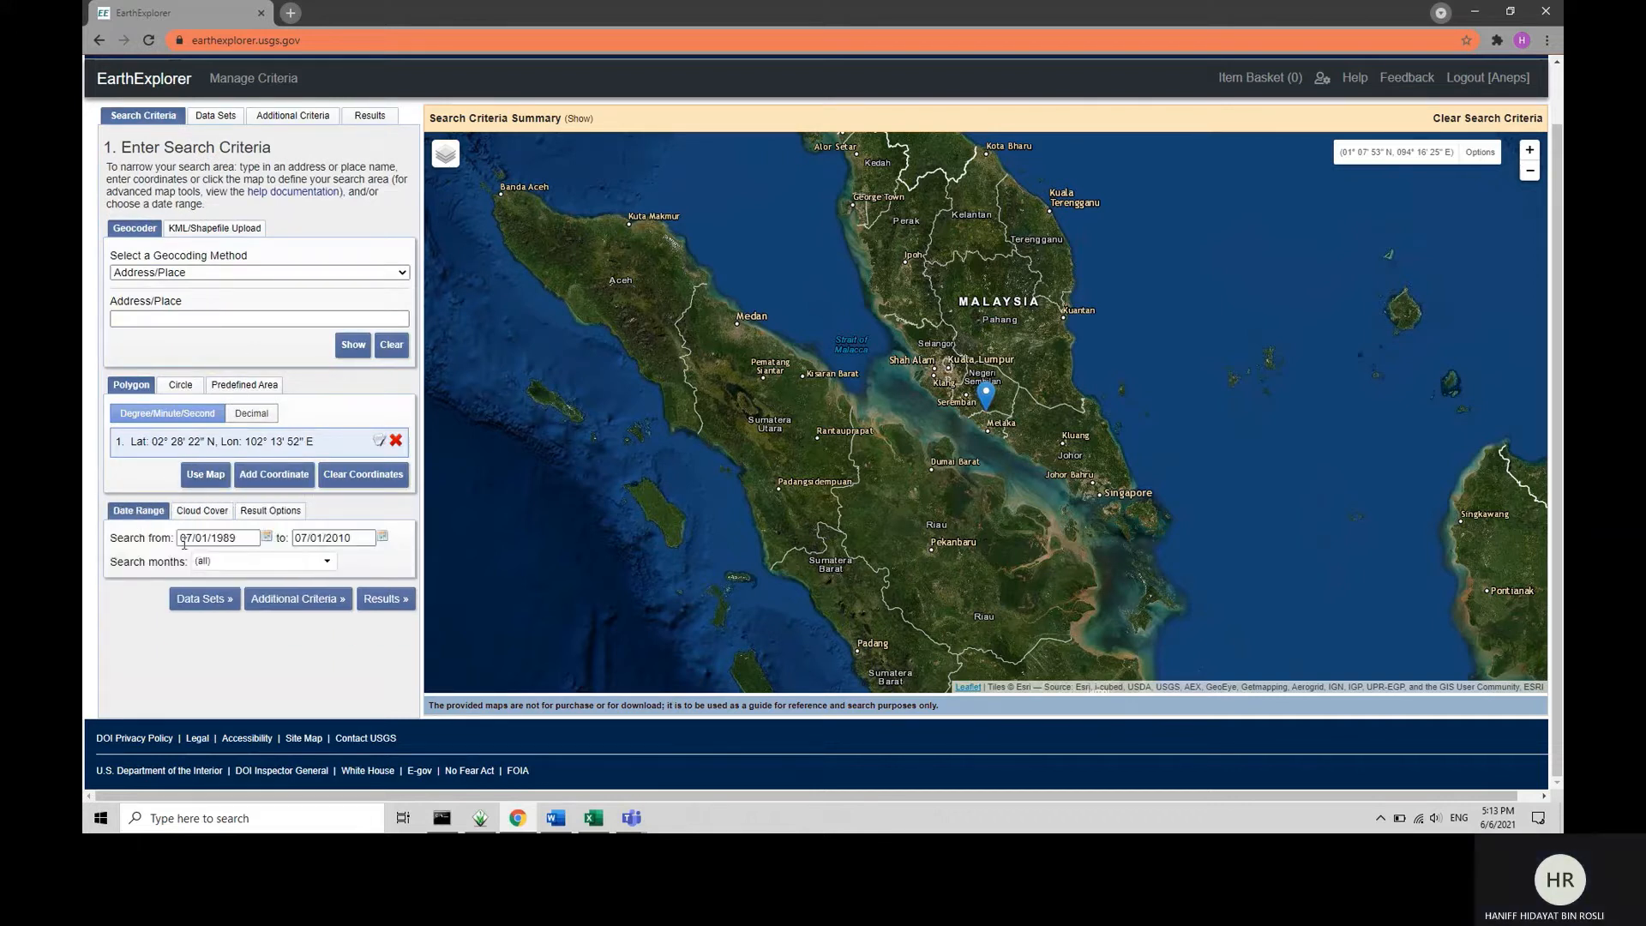
left_click(324, 563)
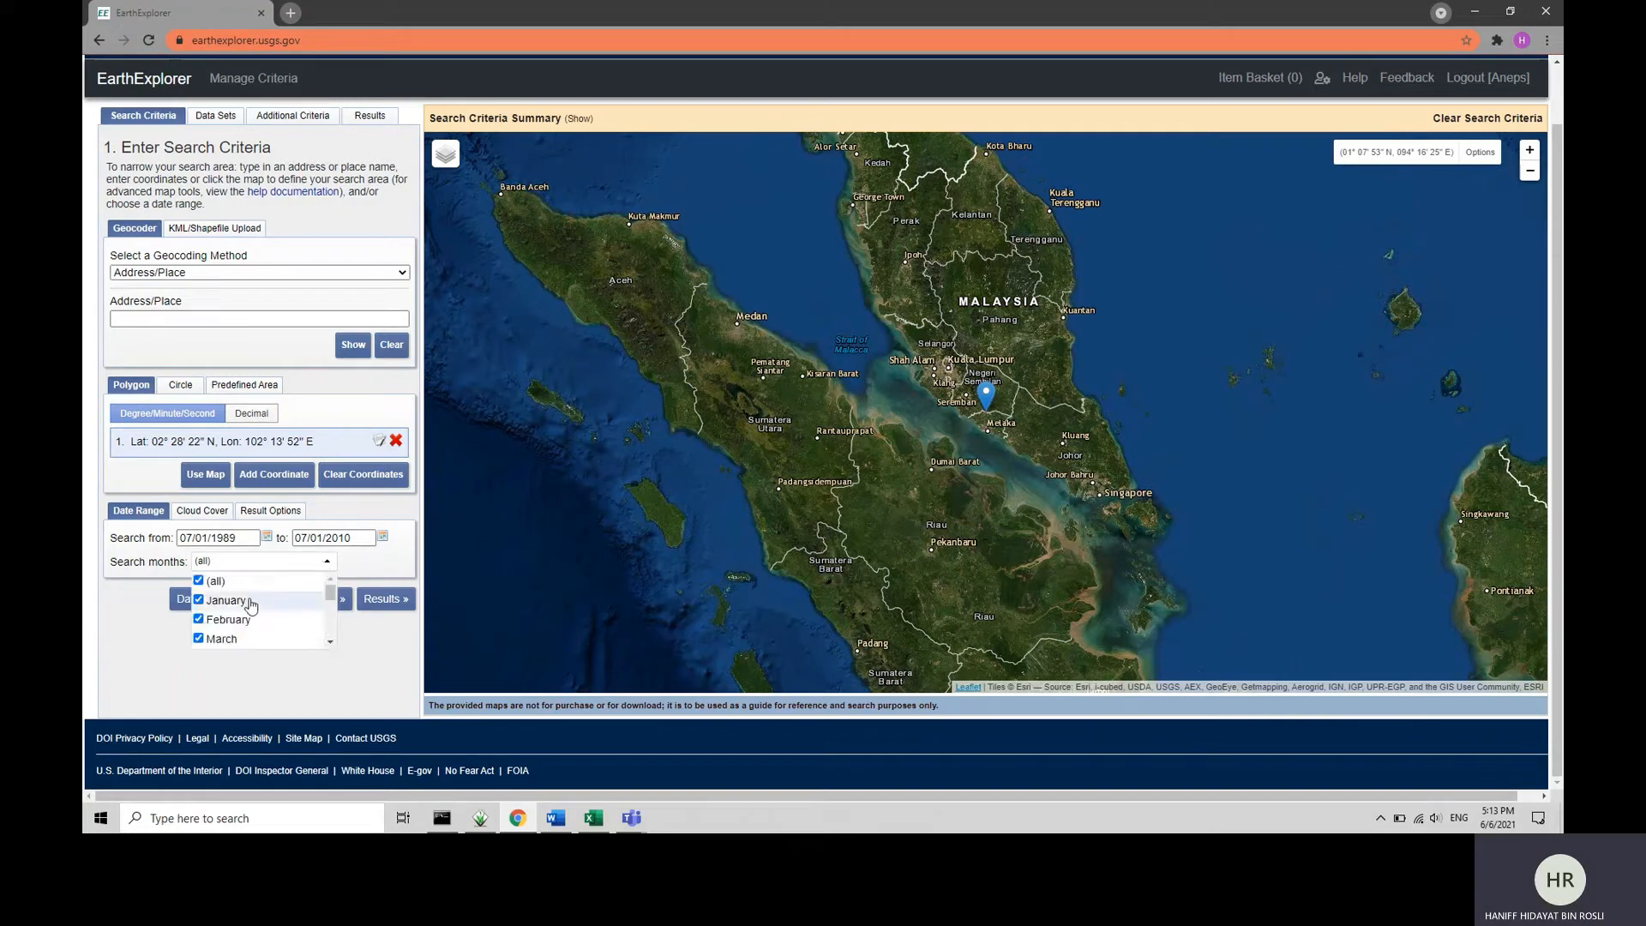
left_click(214, 581)
scroll(240, 604, "down", 2)
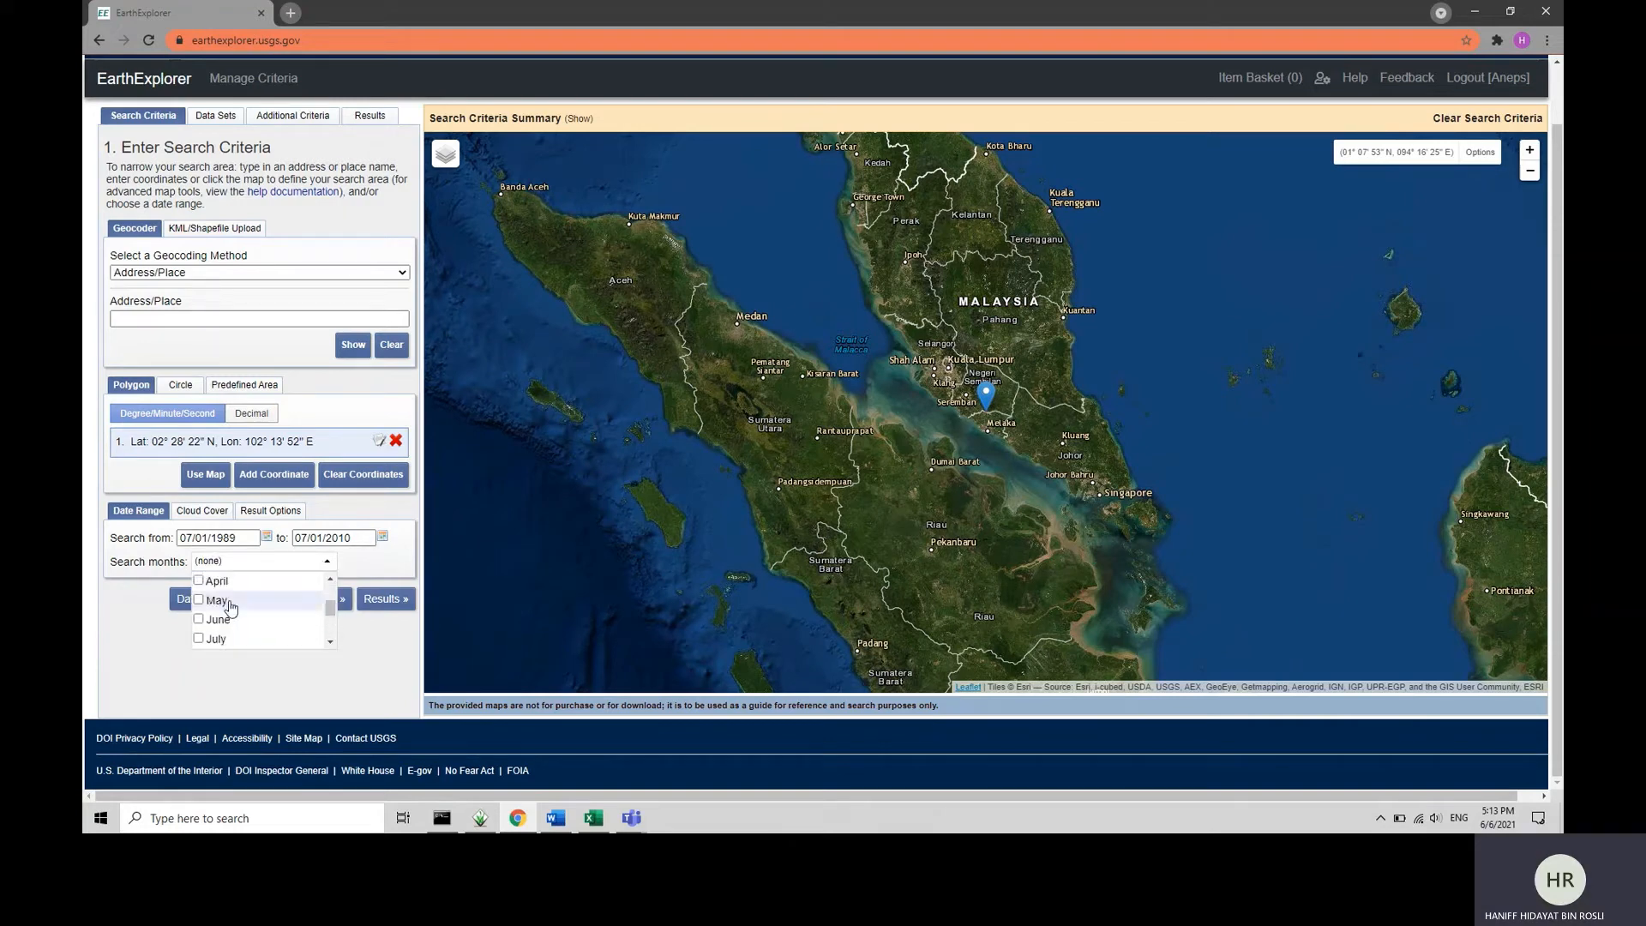
left_click(221, 638)
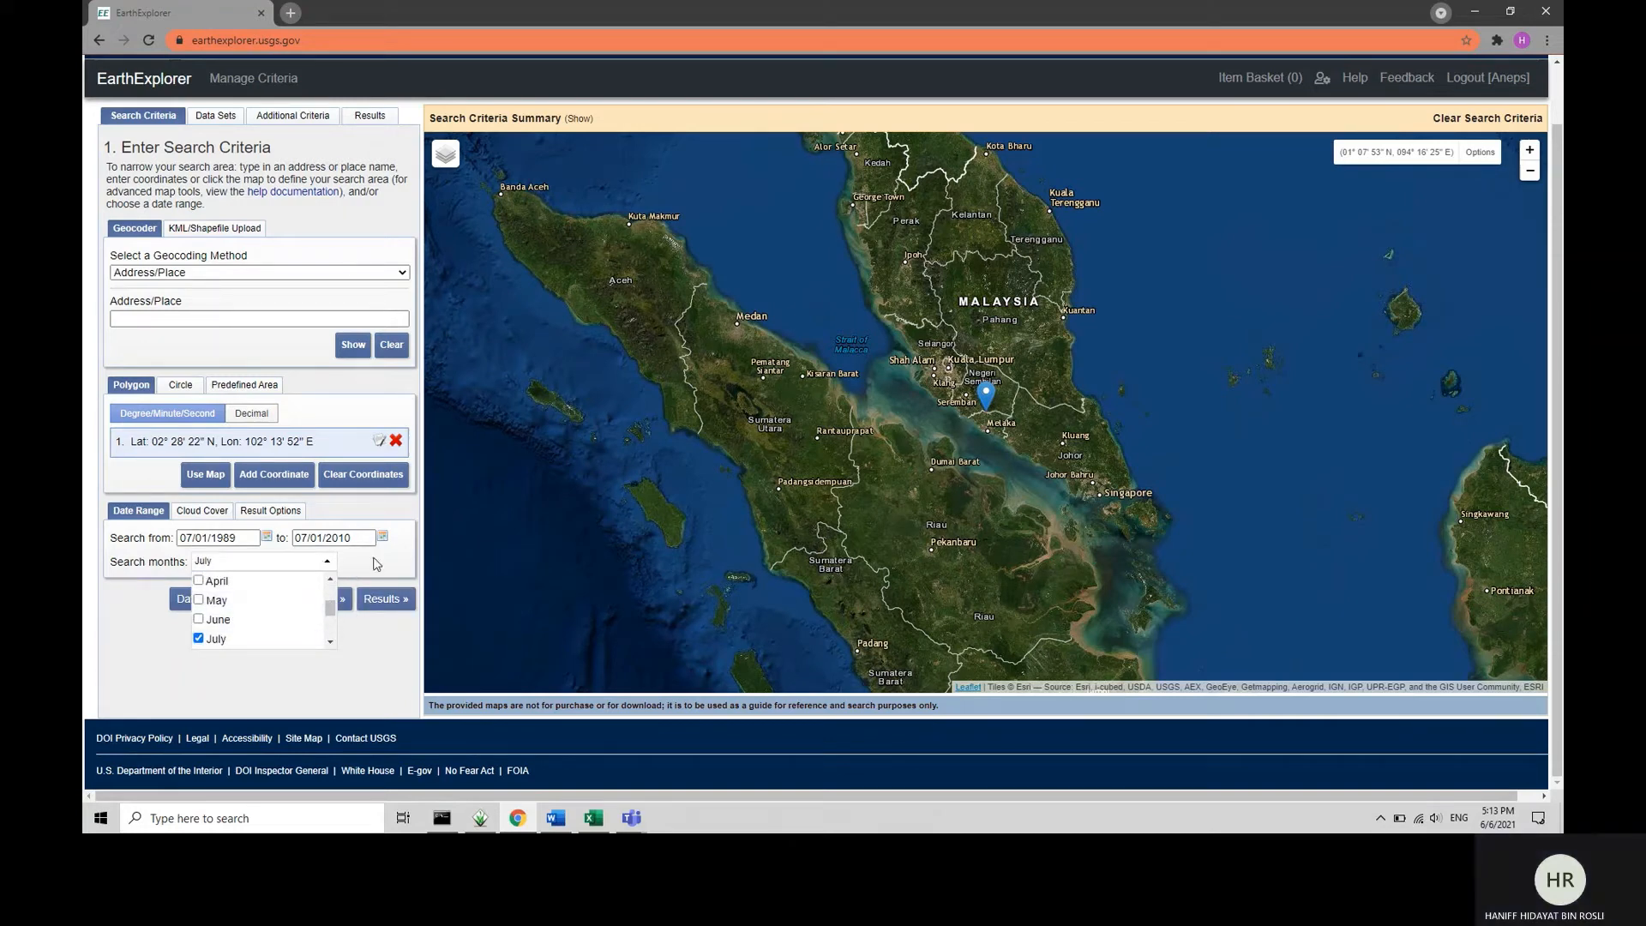
left_click(376, 563)
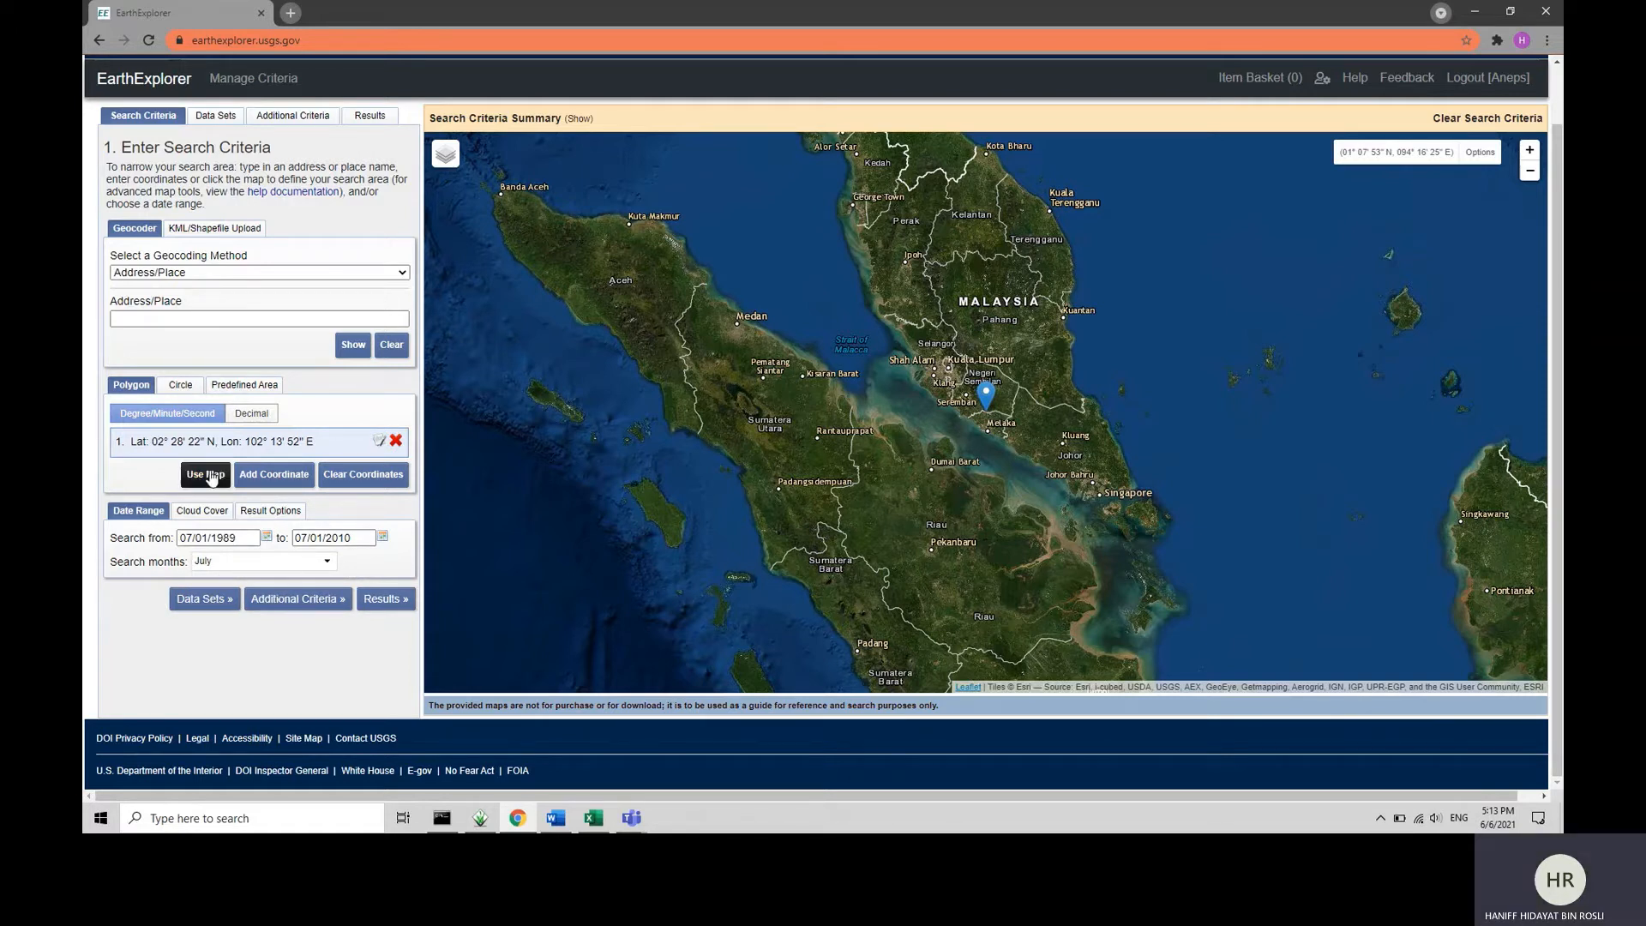
left_click(211, 511)
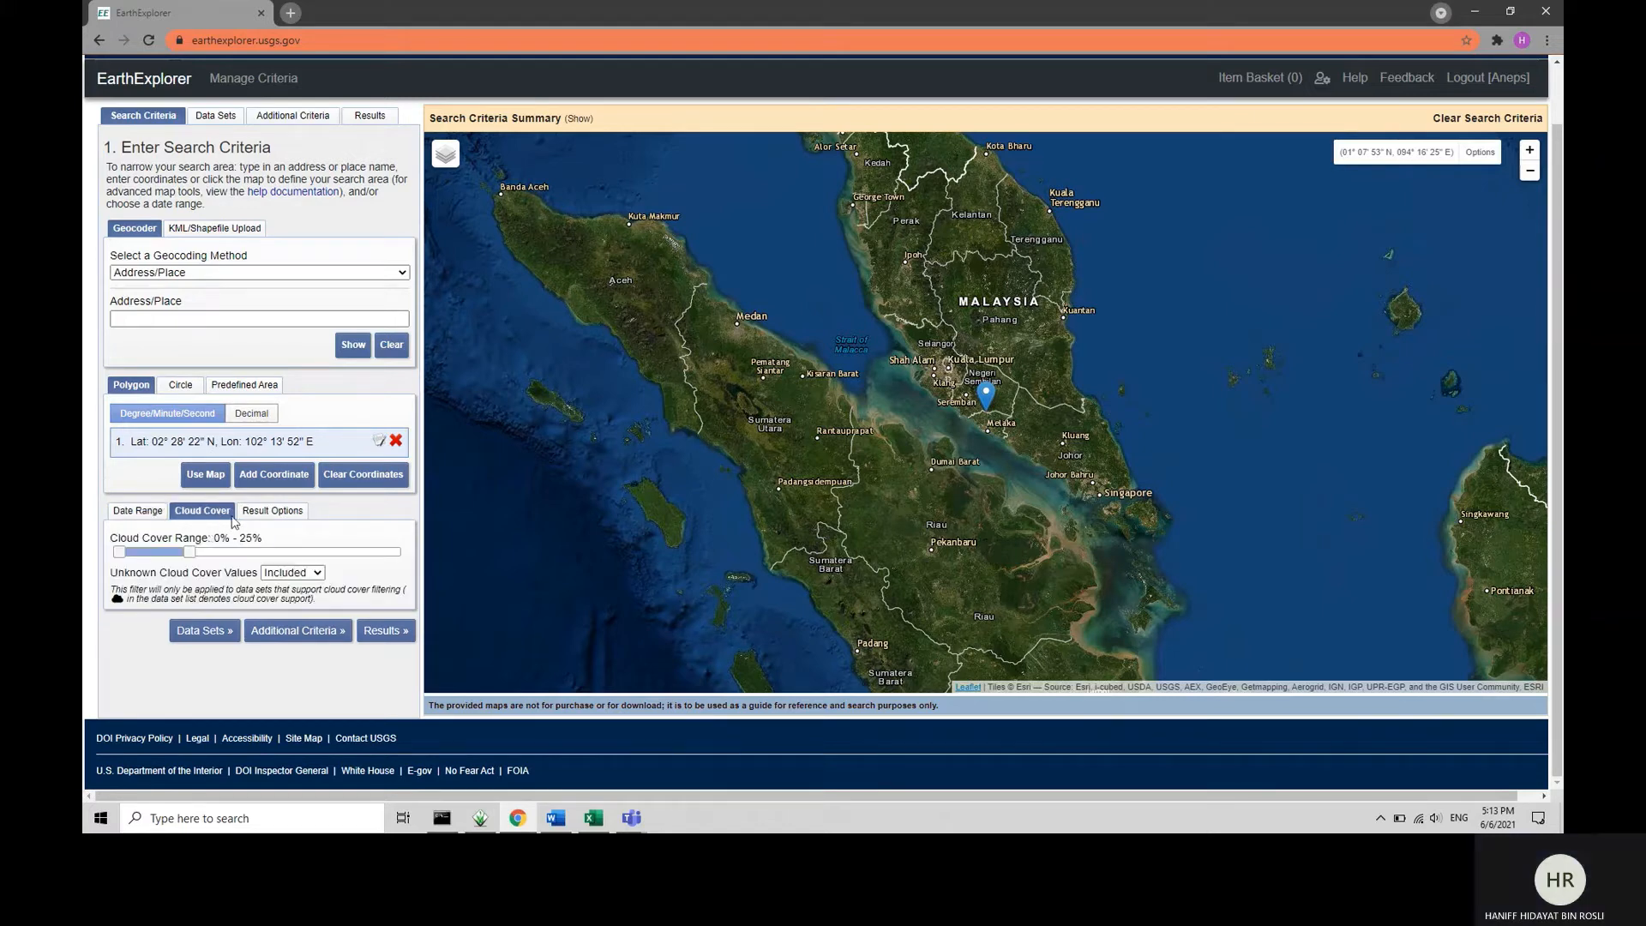
Deselect the SRTM 1 Arc-Second Global data set and collapse the SRTM and Digital Elevation groups.
scroll(282, 547, "up", 2)
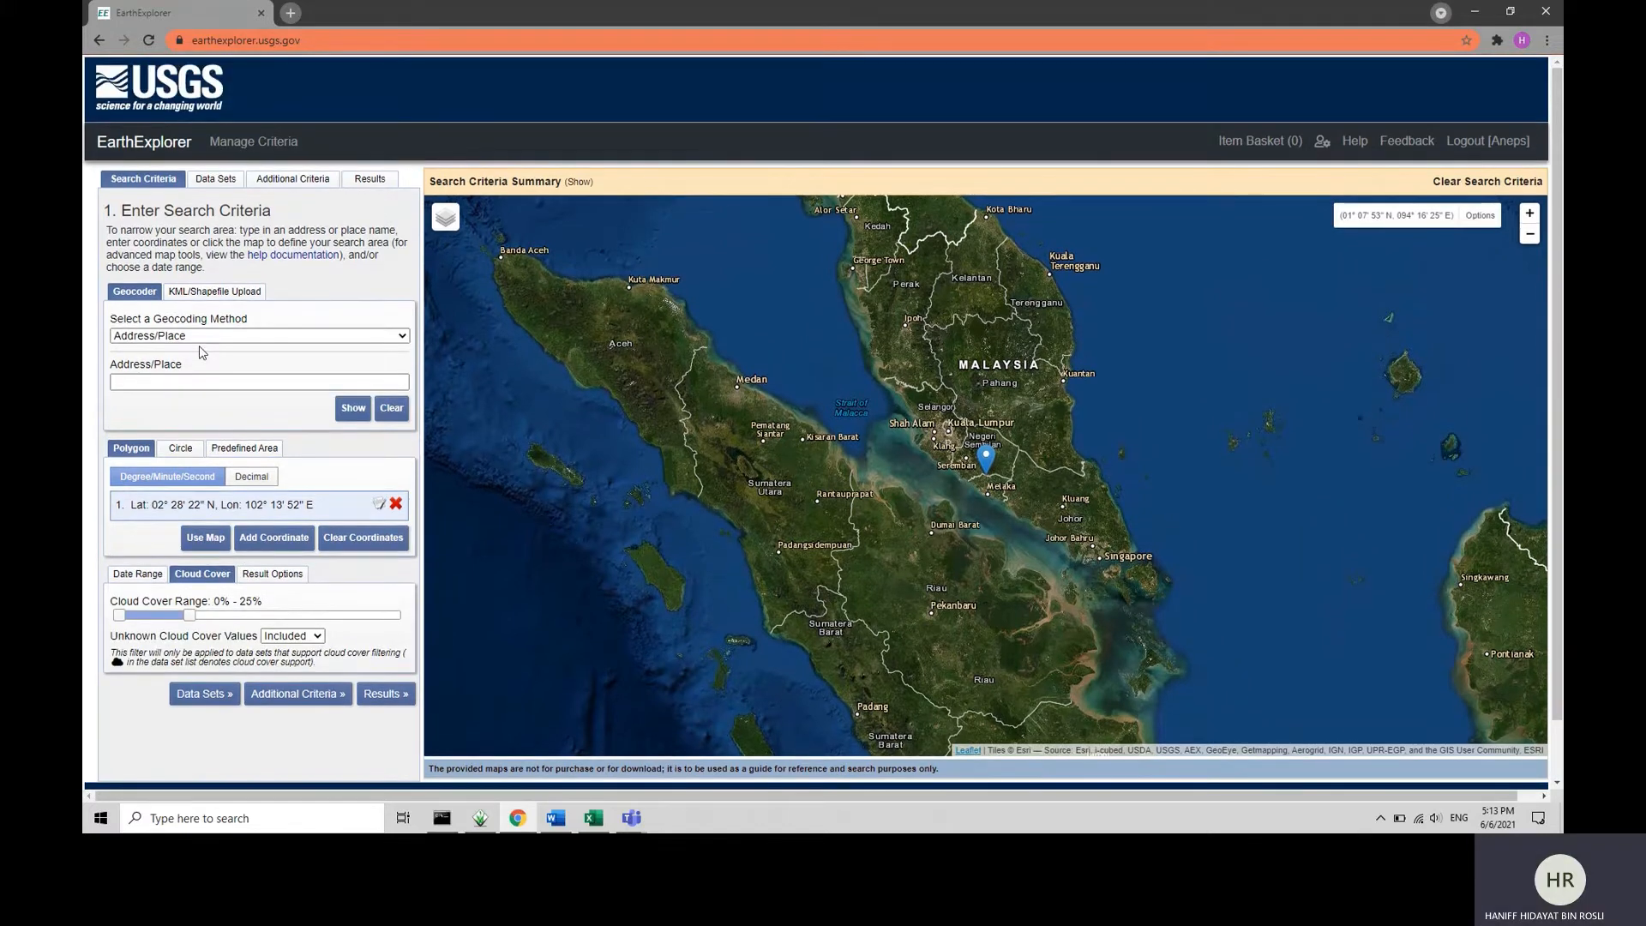
left_click(214, 180)
left_click(148, 497)
left_click(137, 481)
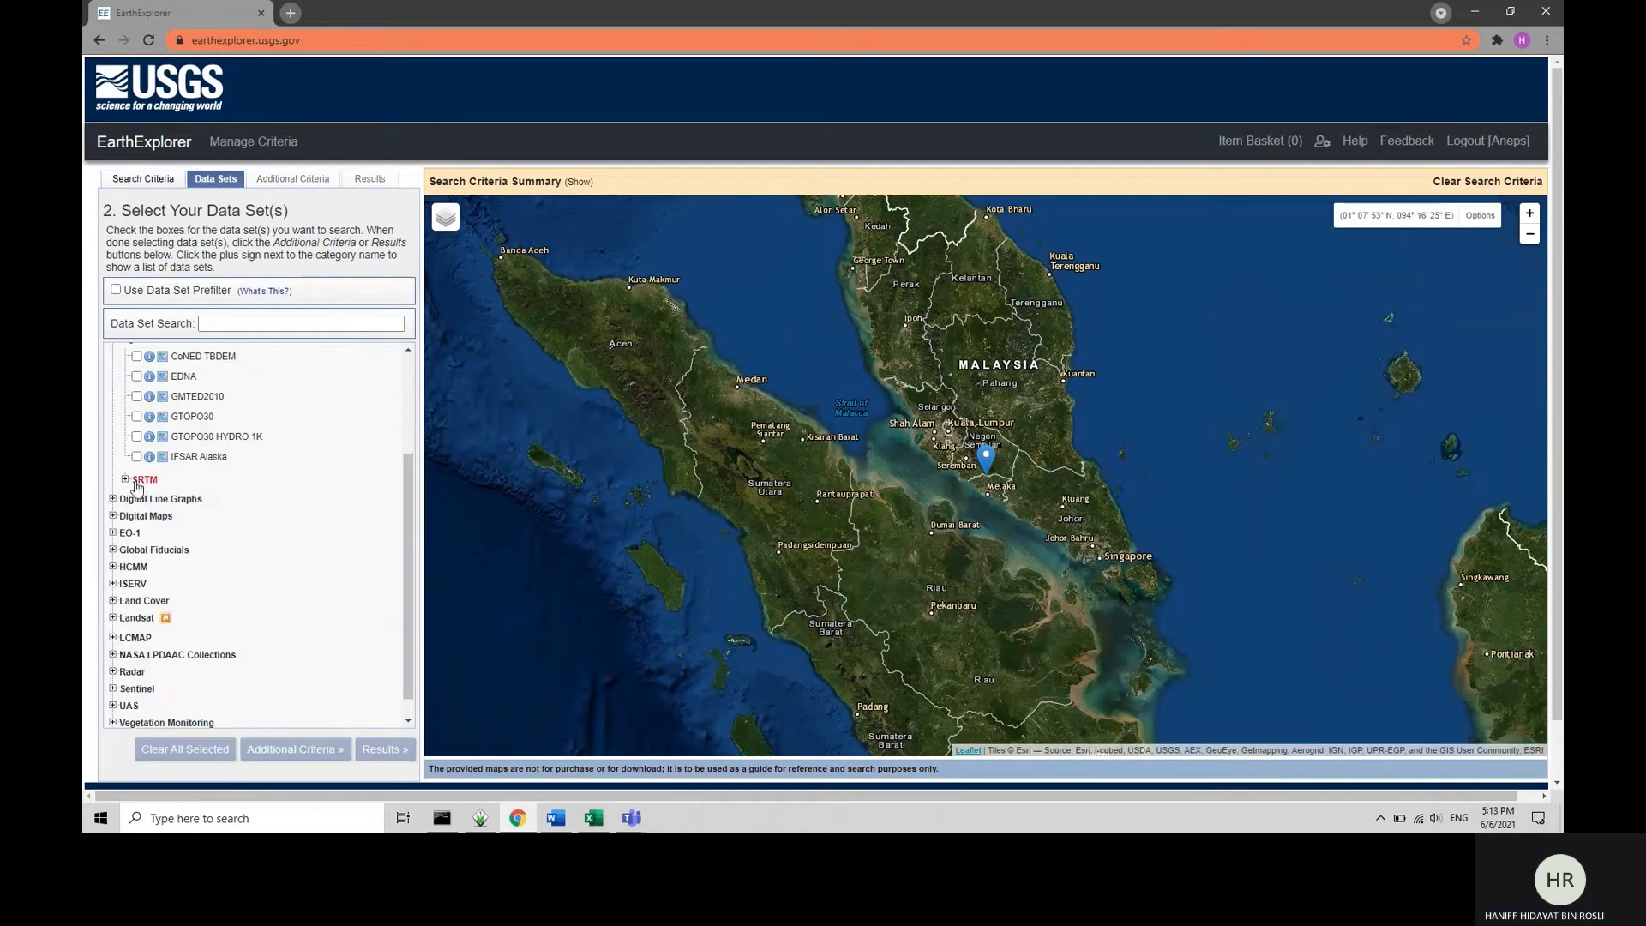
scroll(136, 486, "up", 2)
left_click(136, 491)
scroll(137, 493, "down", 1)
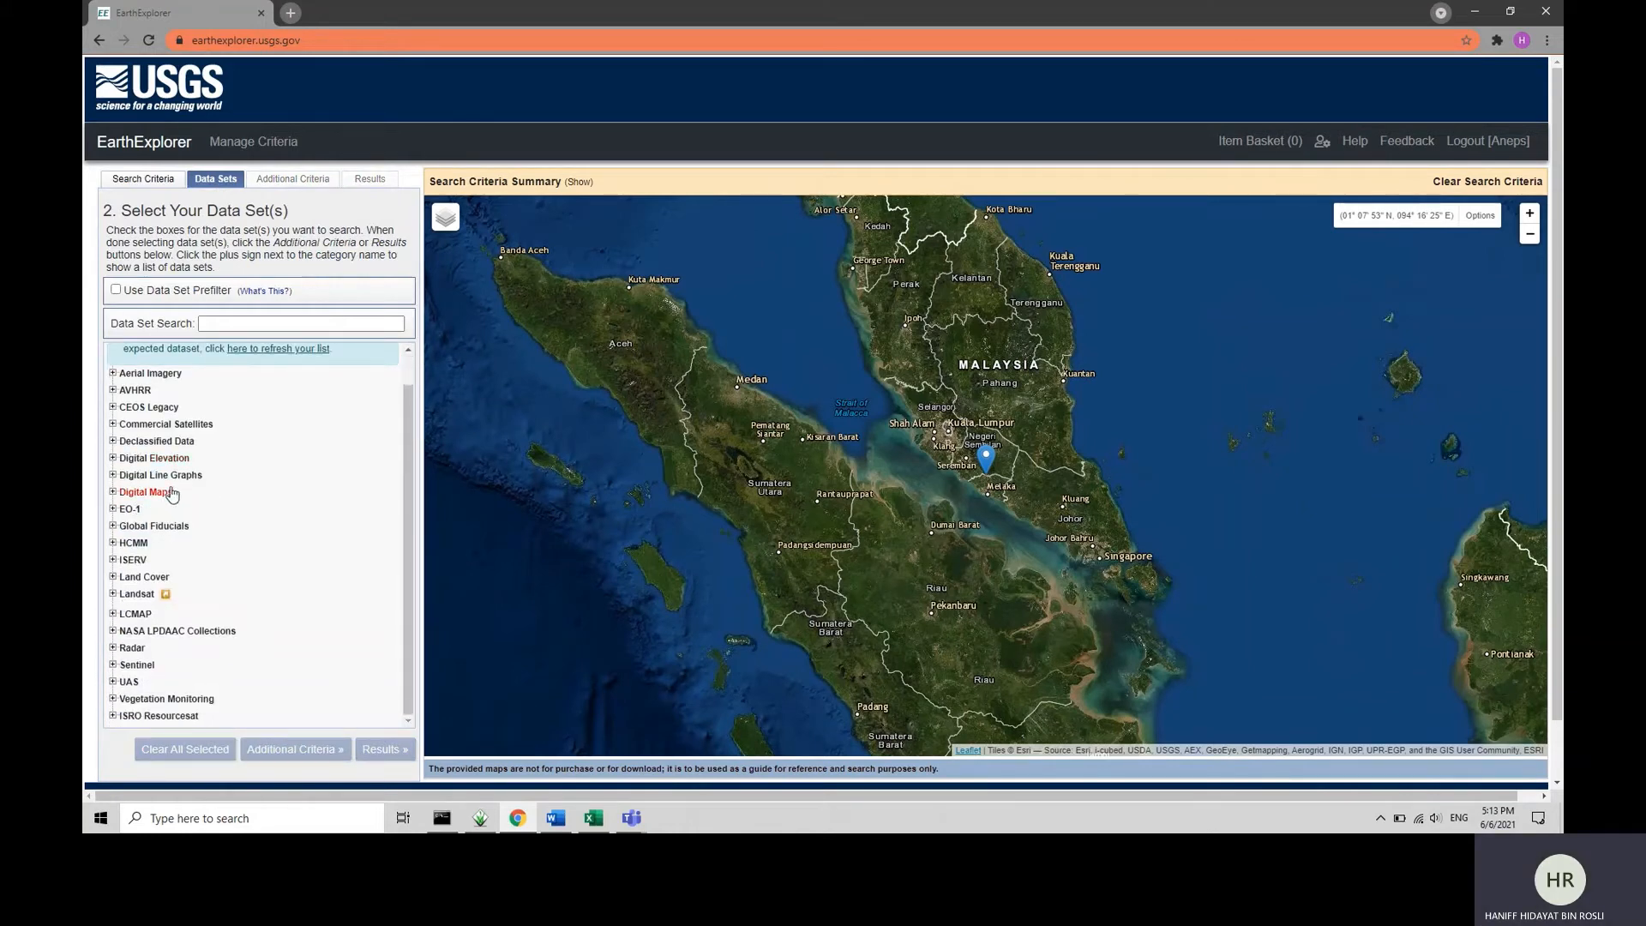
Select the Landsat 4-5 TM C1 Level-1 data set under Landsat Collection 1 Level-1.
left_click(131, 594)
scroll(171, 592, "down", 3)
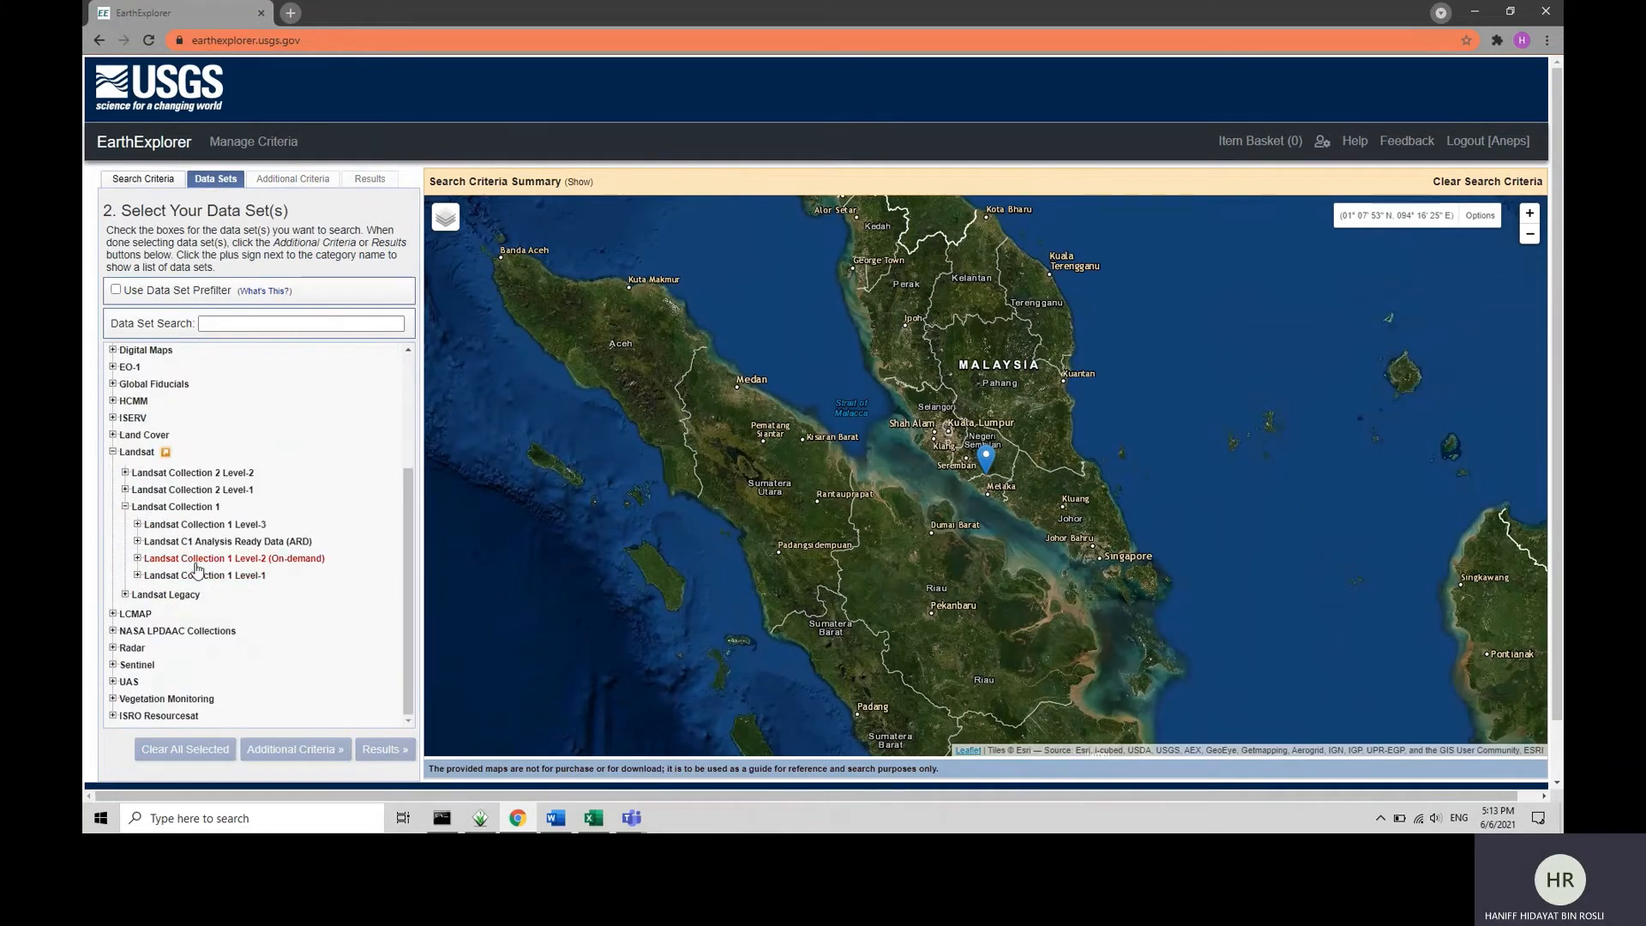
left_click(198, 578)
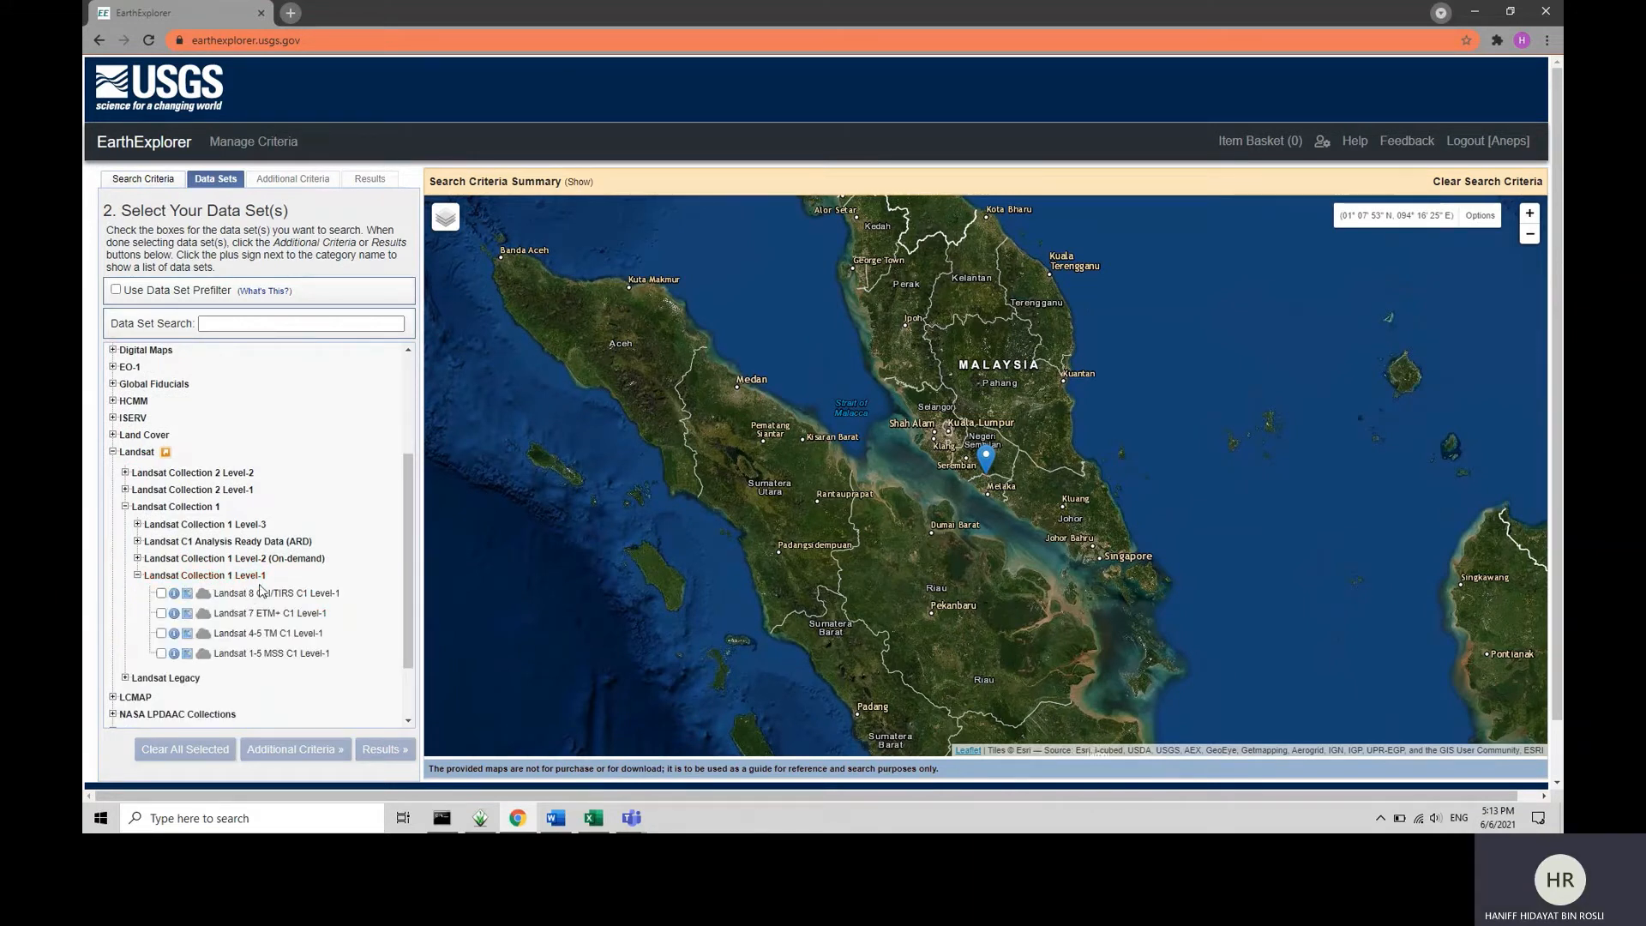
left_click(161, 632)
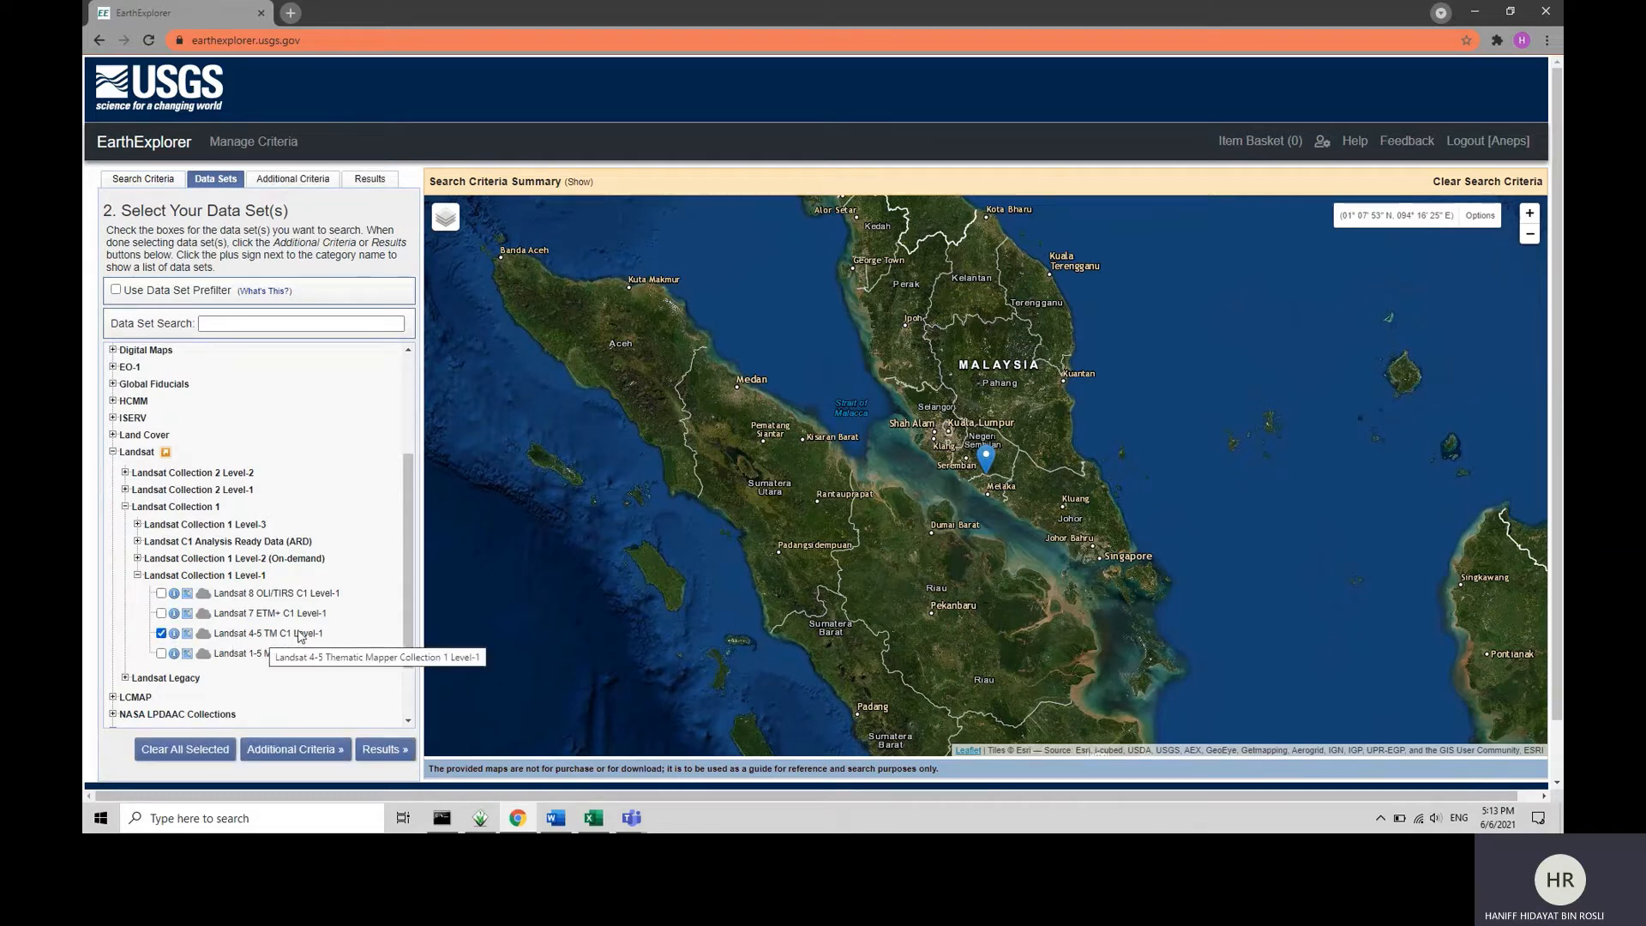
Show the search results for the Landsat 4-5 TM C1 Level-1 data set and look through the listed scenes.
left_click(382, 749)
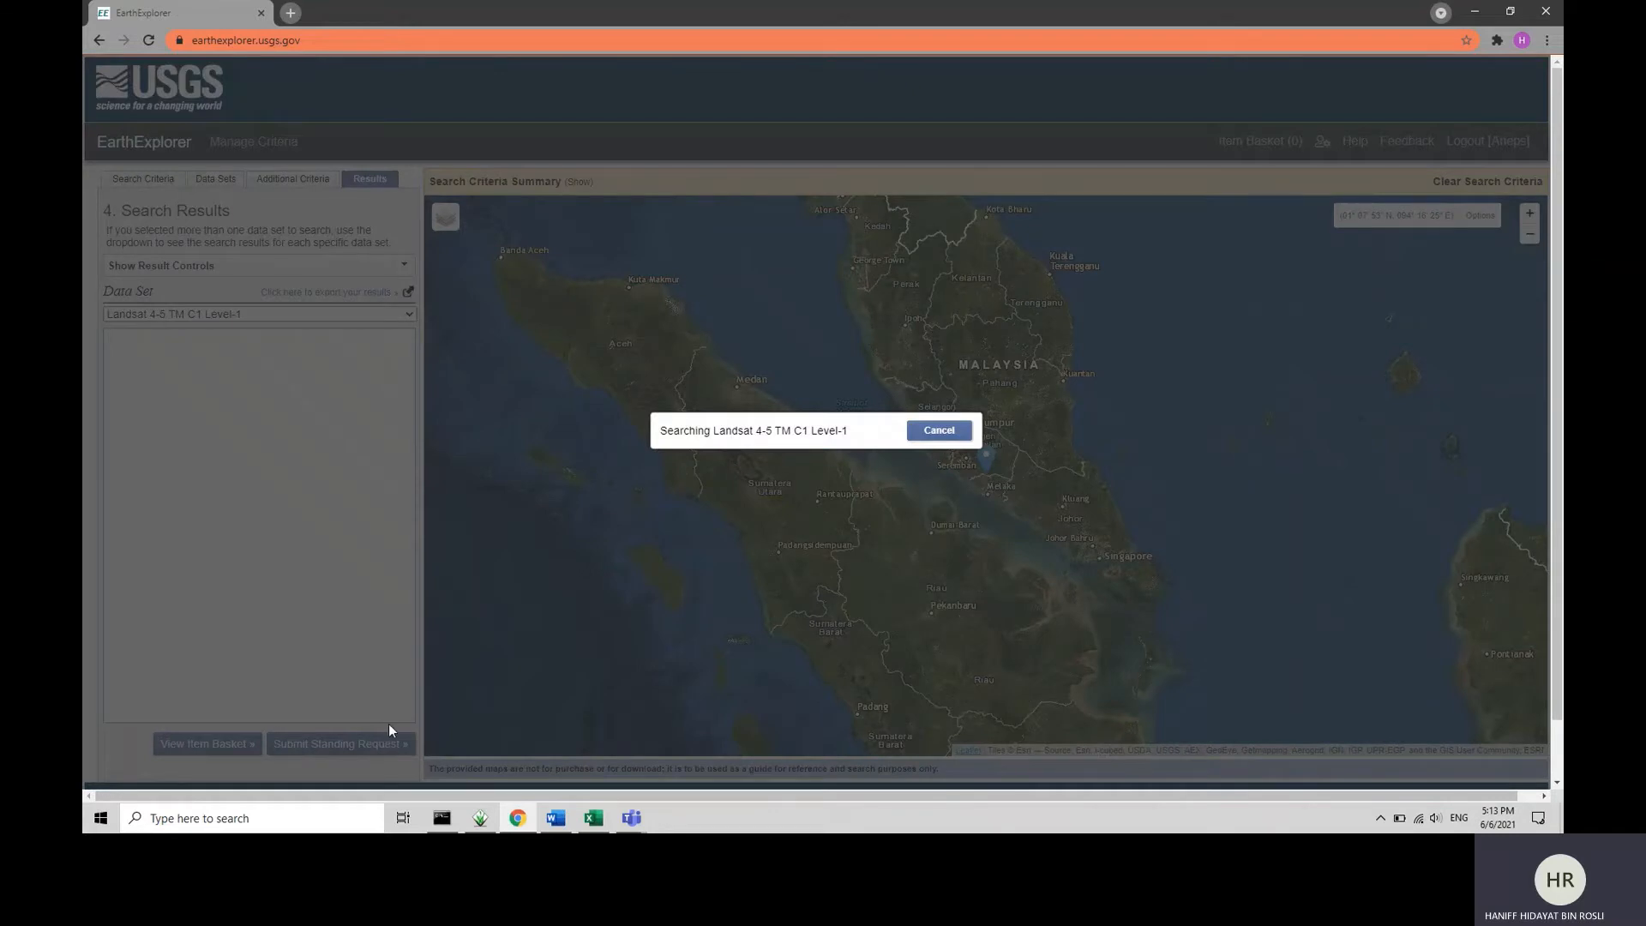
scroll(353, 477, "down", 3)
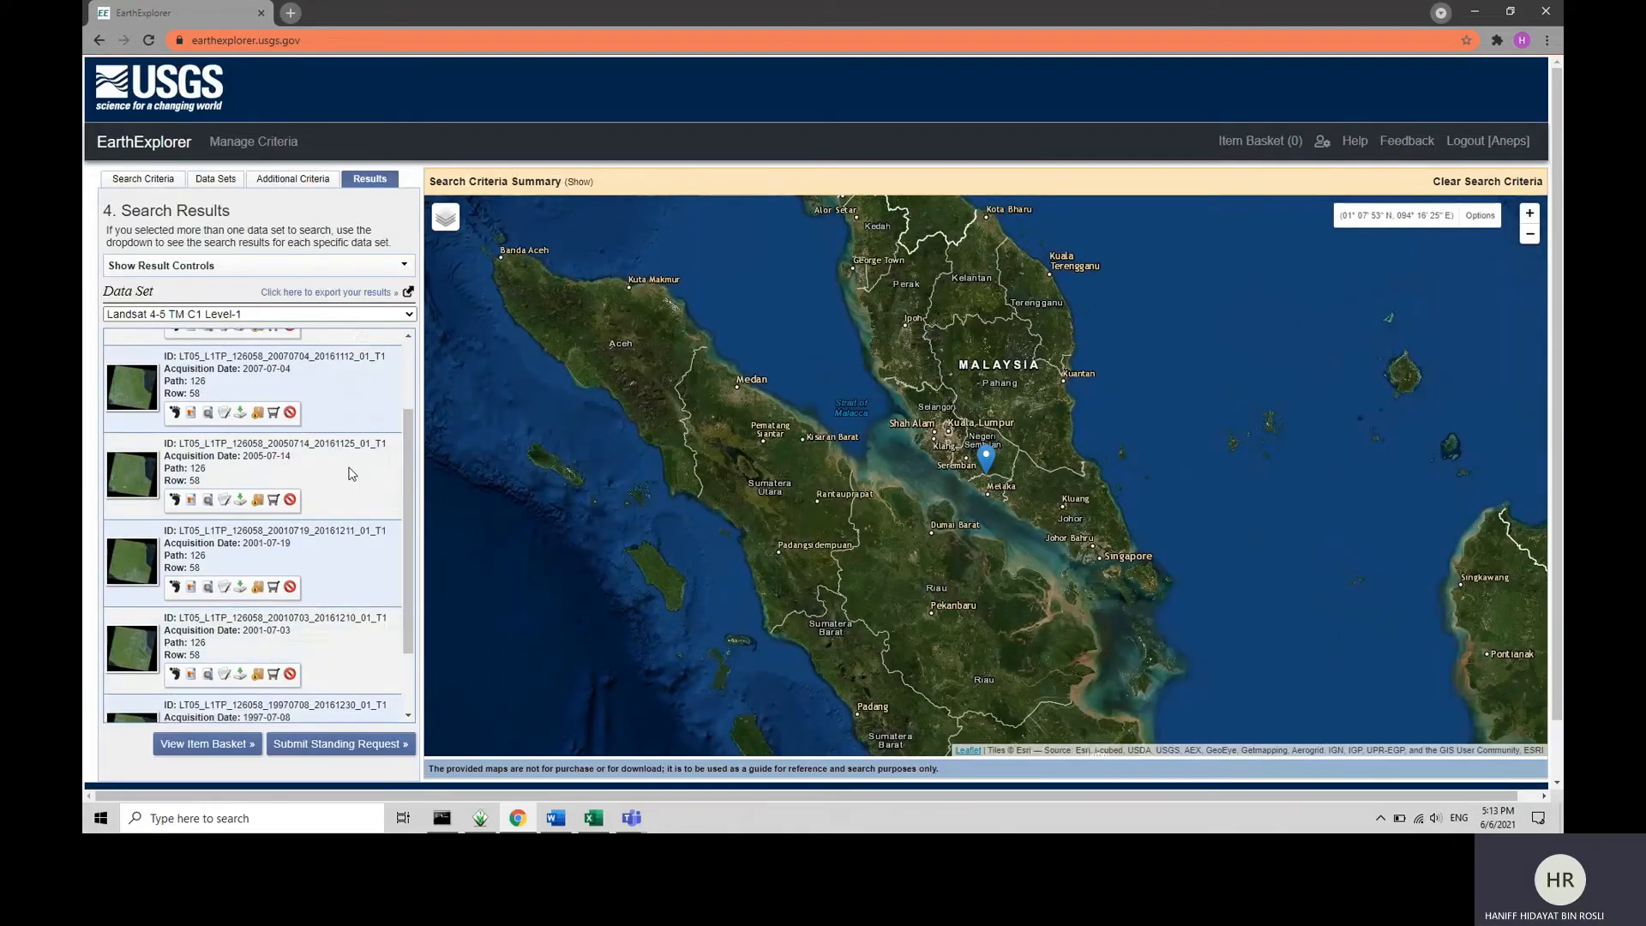
scroll(350, 473, "up", 3)
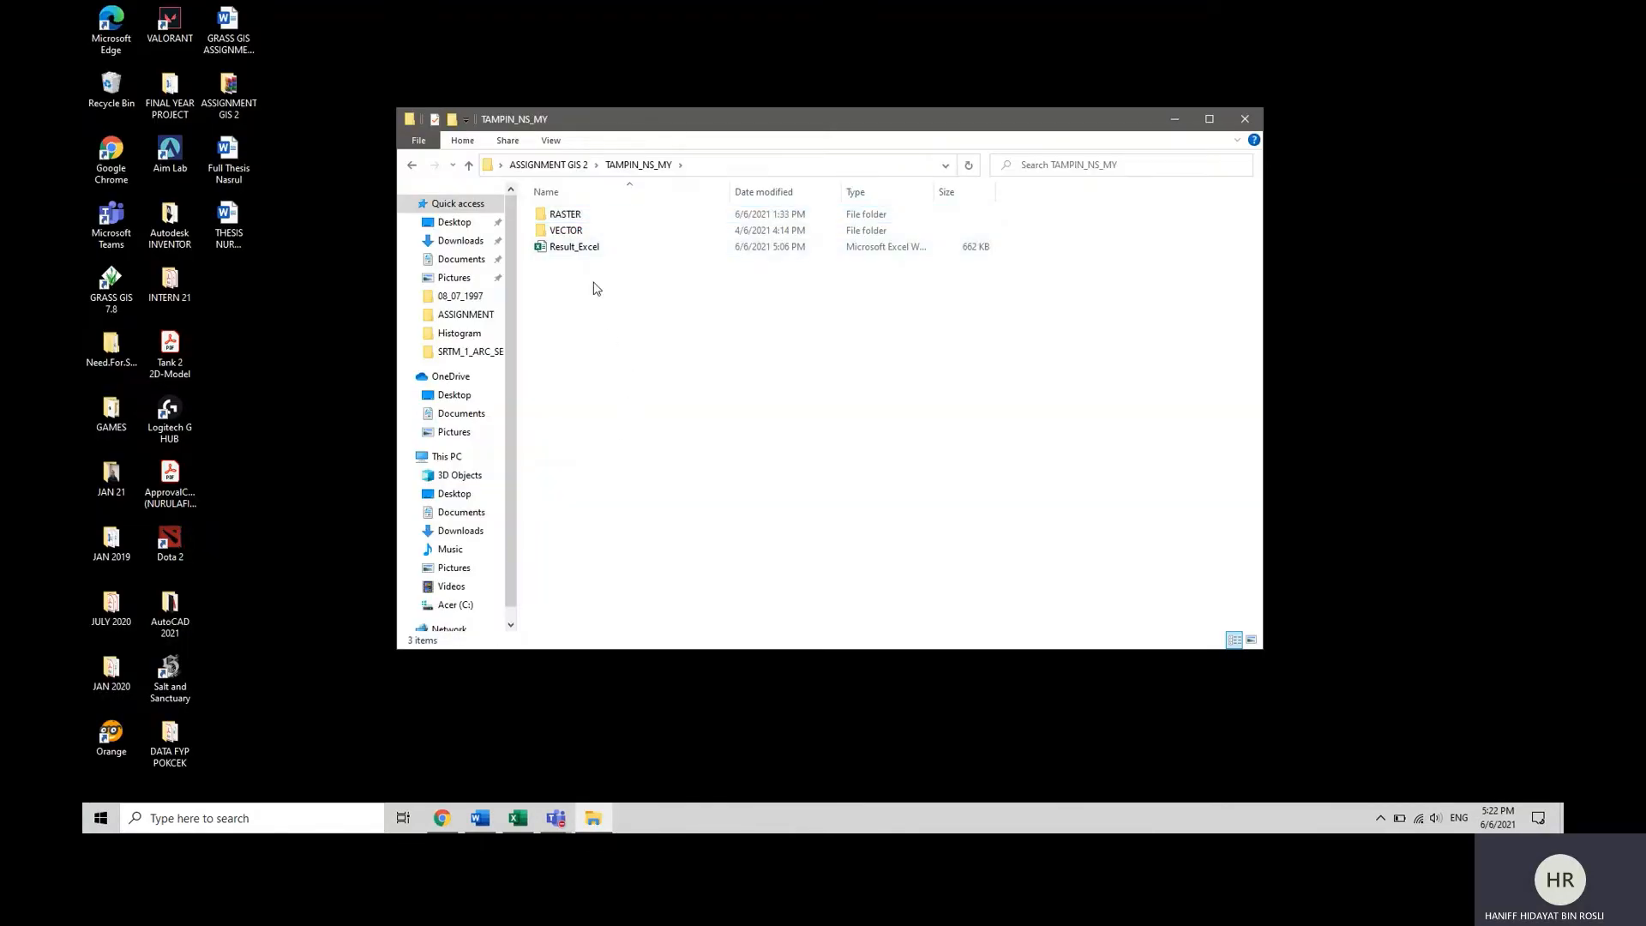
In File Explorer, inspect the LANDSAT4-5C1LEVEL1 and SRTM_1_ARC_SECOND_GLOBAL folders inside the RASTER folder of TAMPIN_NS_MY.
double_click(598, 218)
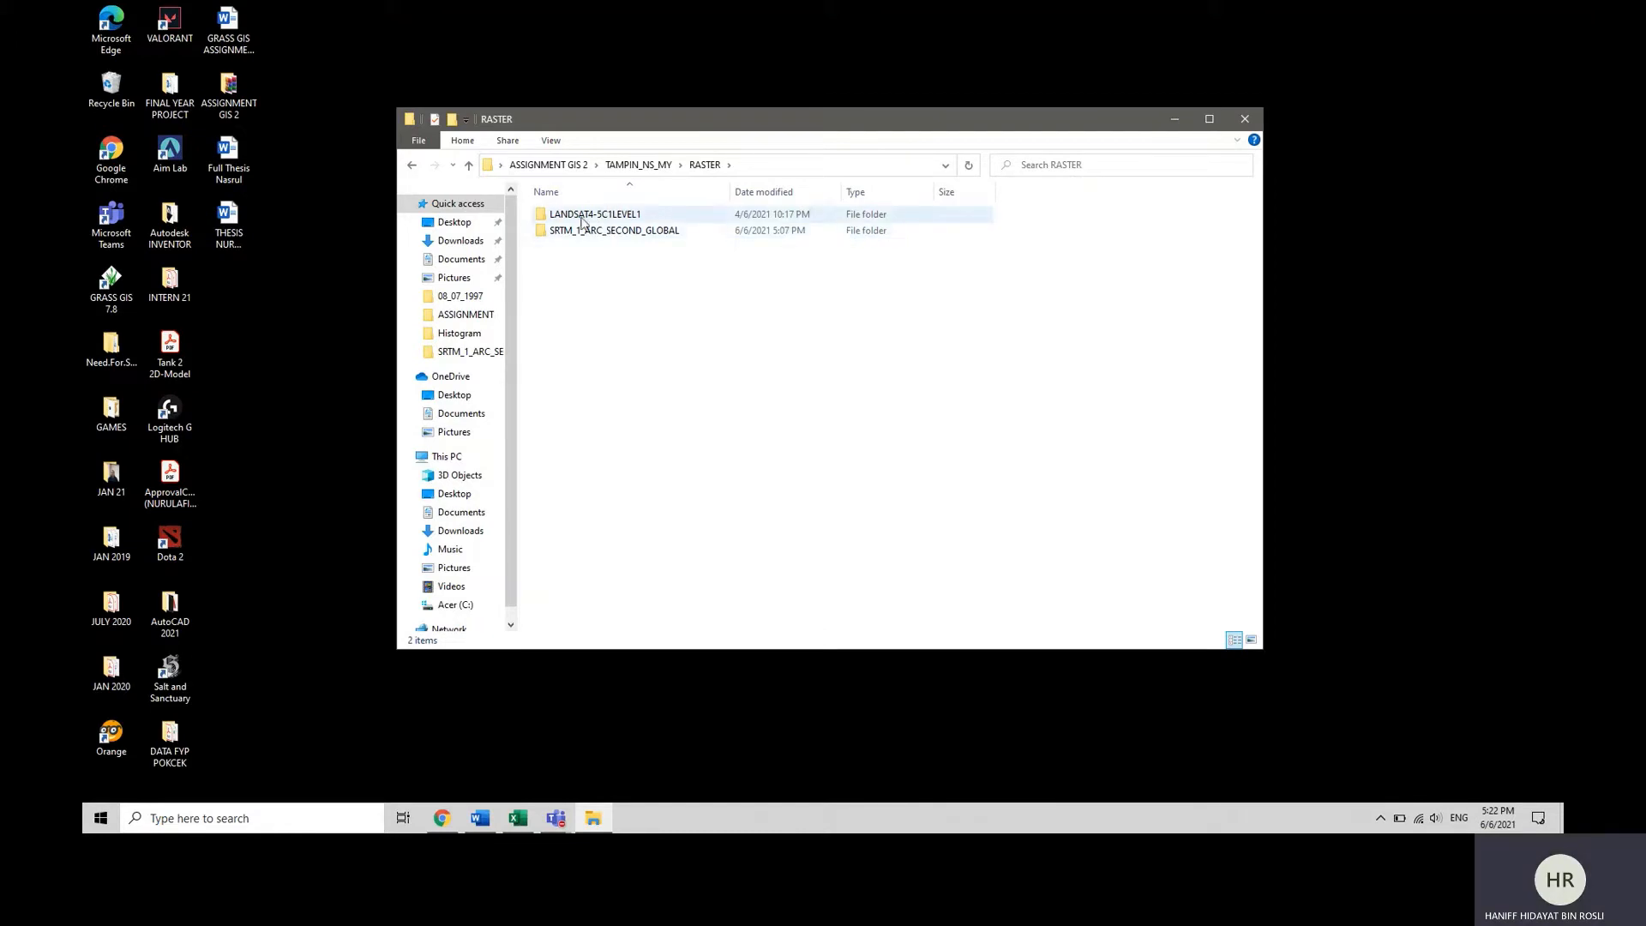
double_click(592, 215)
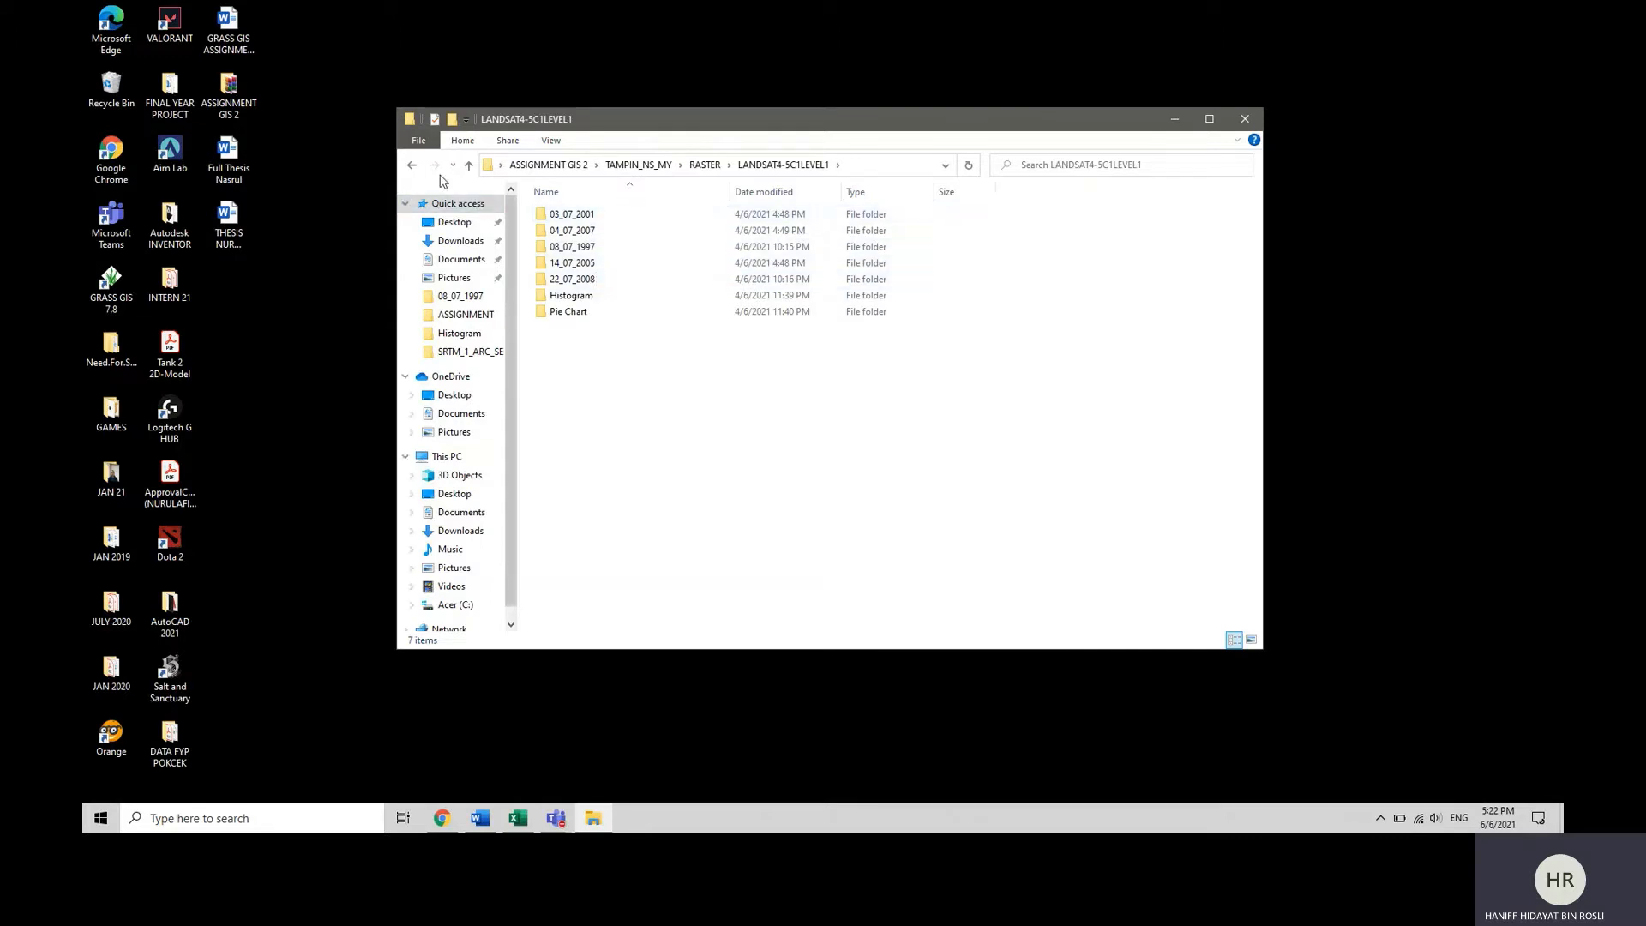
left_click(412, 165)
double_click(644, 233)
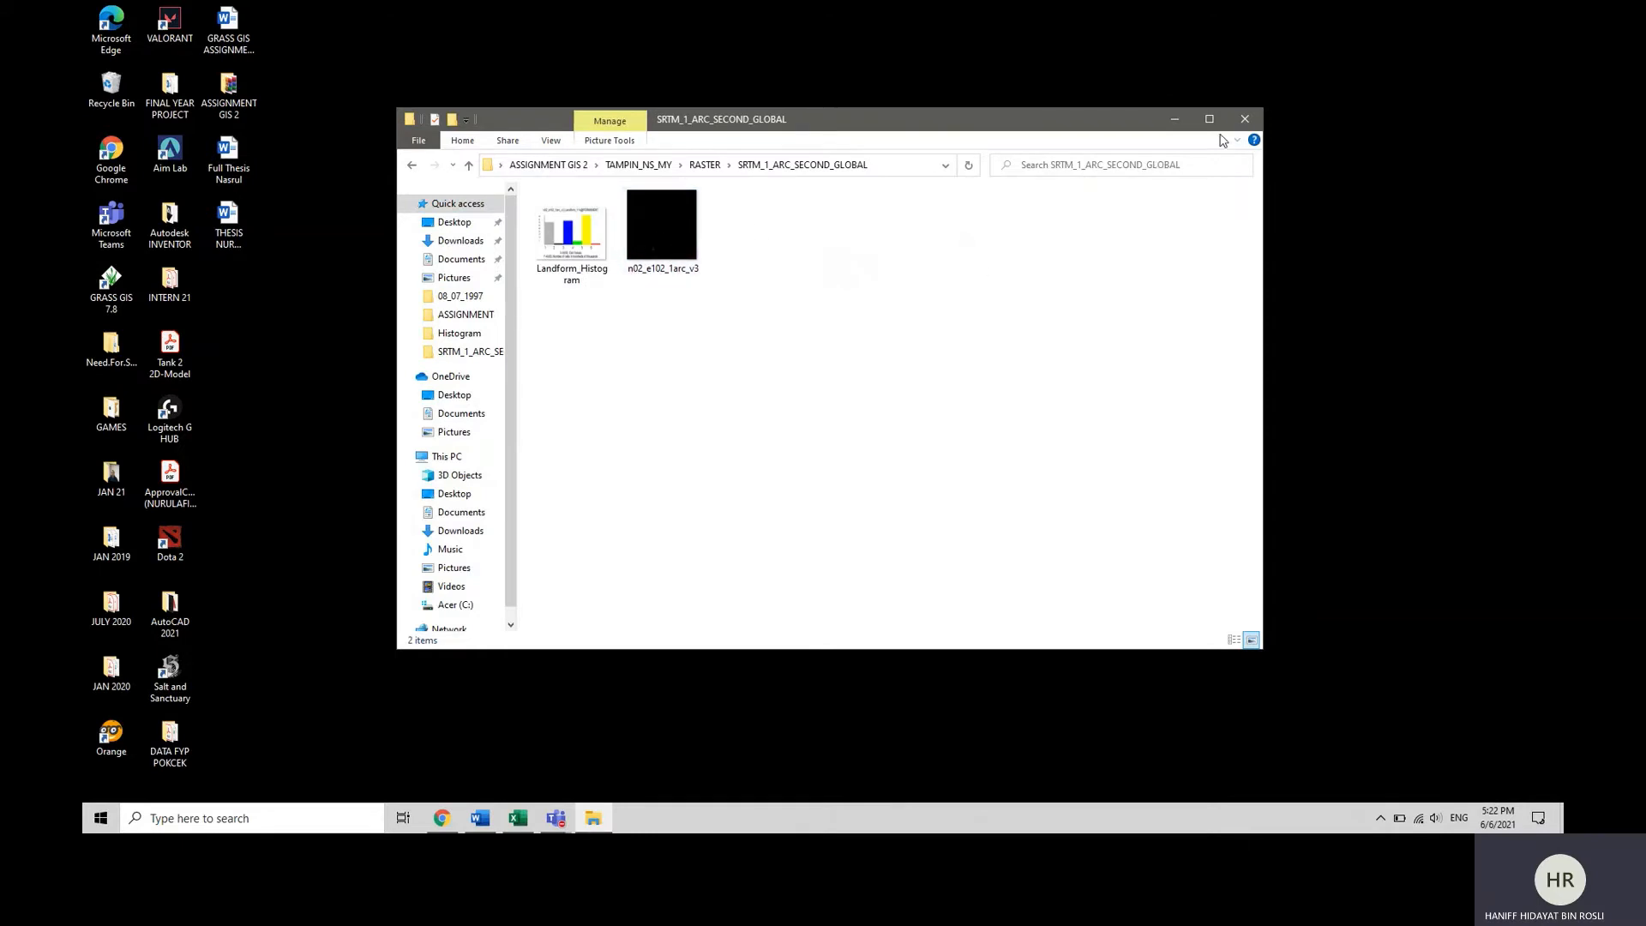
left_click(1174, 118)
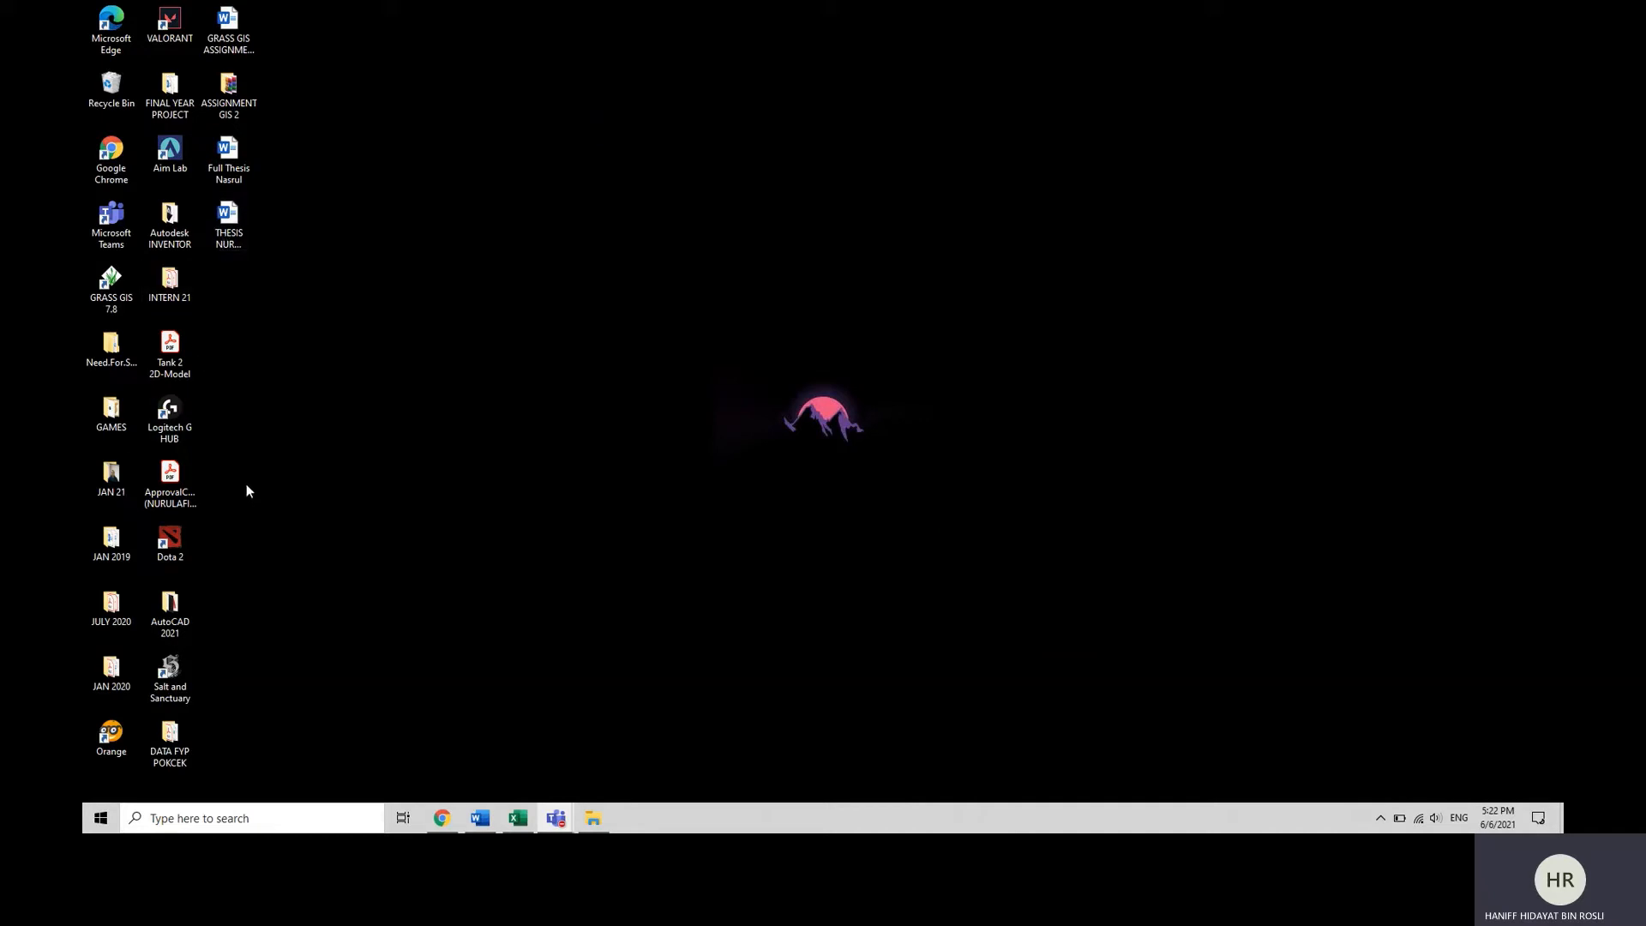
Launch GRASS GIS 7.8 and define a new location MY_MLK_UTM_z48N_WGS84_60m titled "Malaysia, Melaka, UTM zone 48 North, 60 m resolution".
double_click(104, 287)
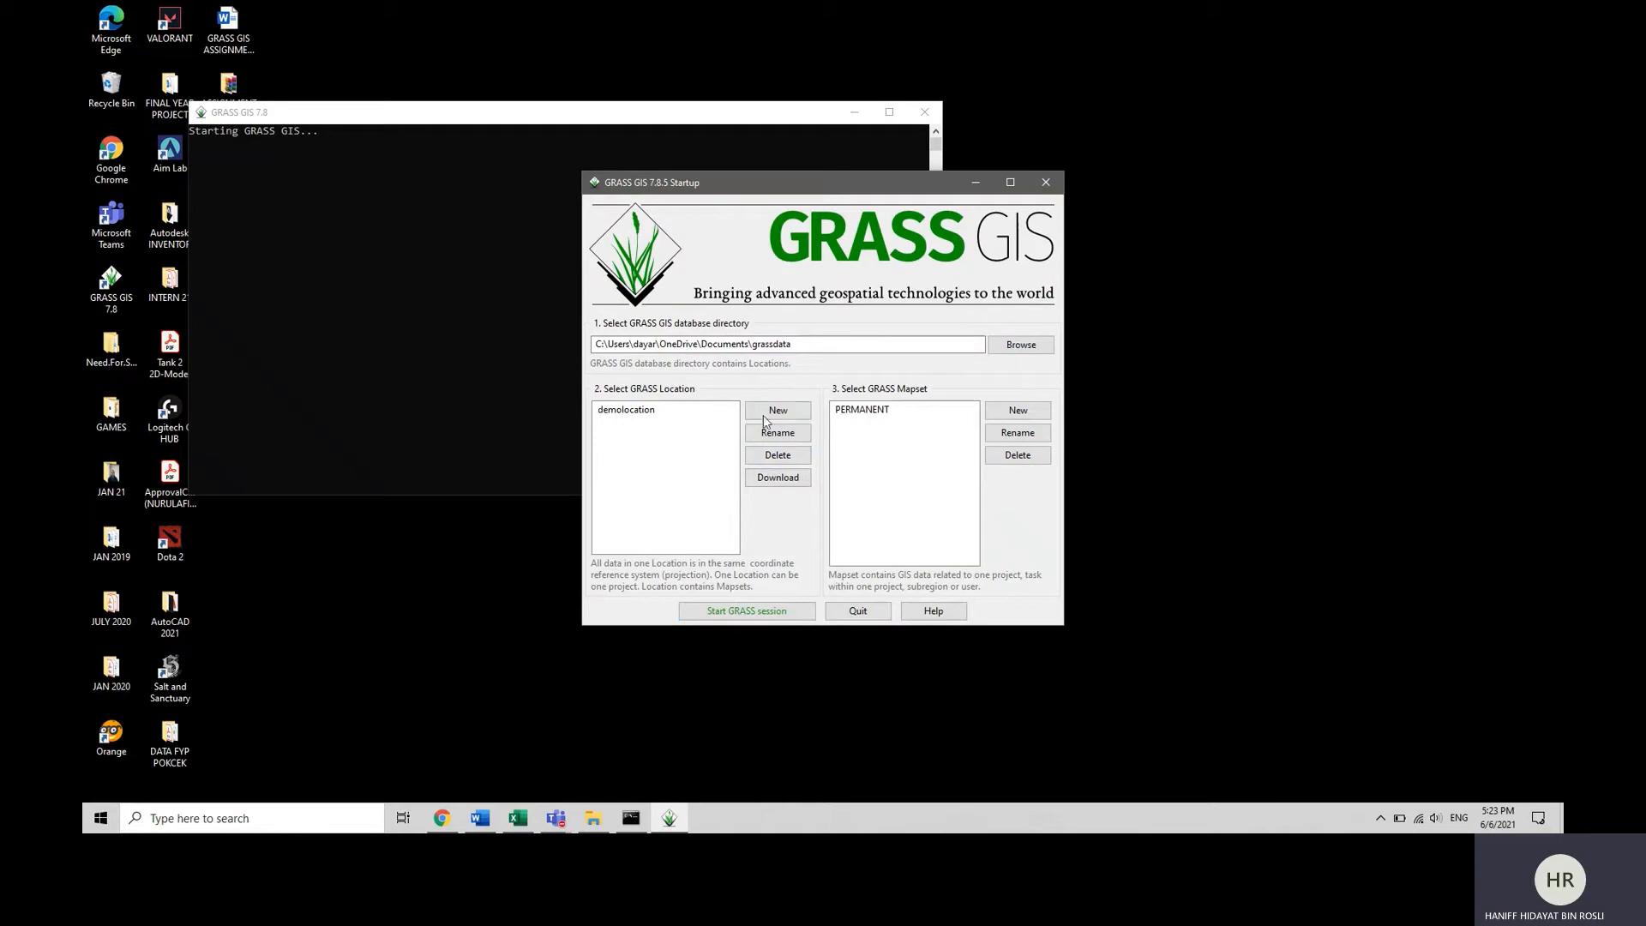
left_click(667, 416)
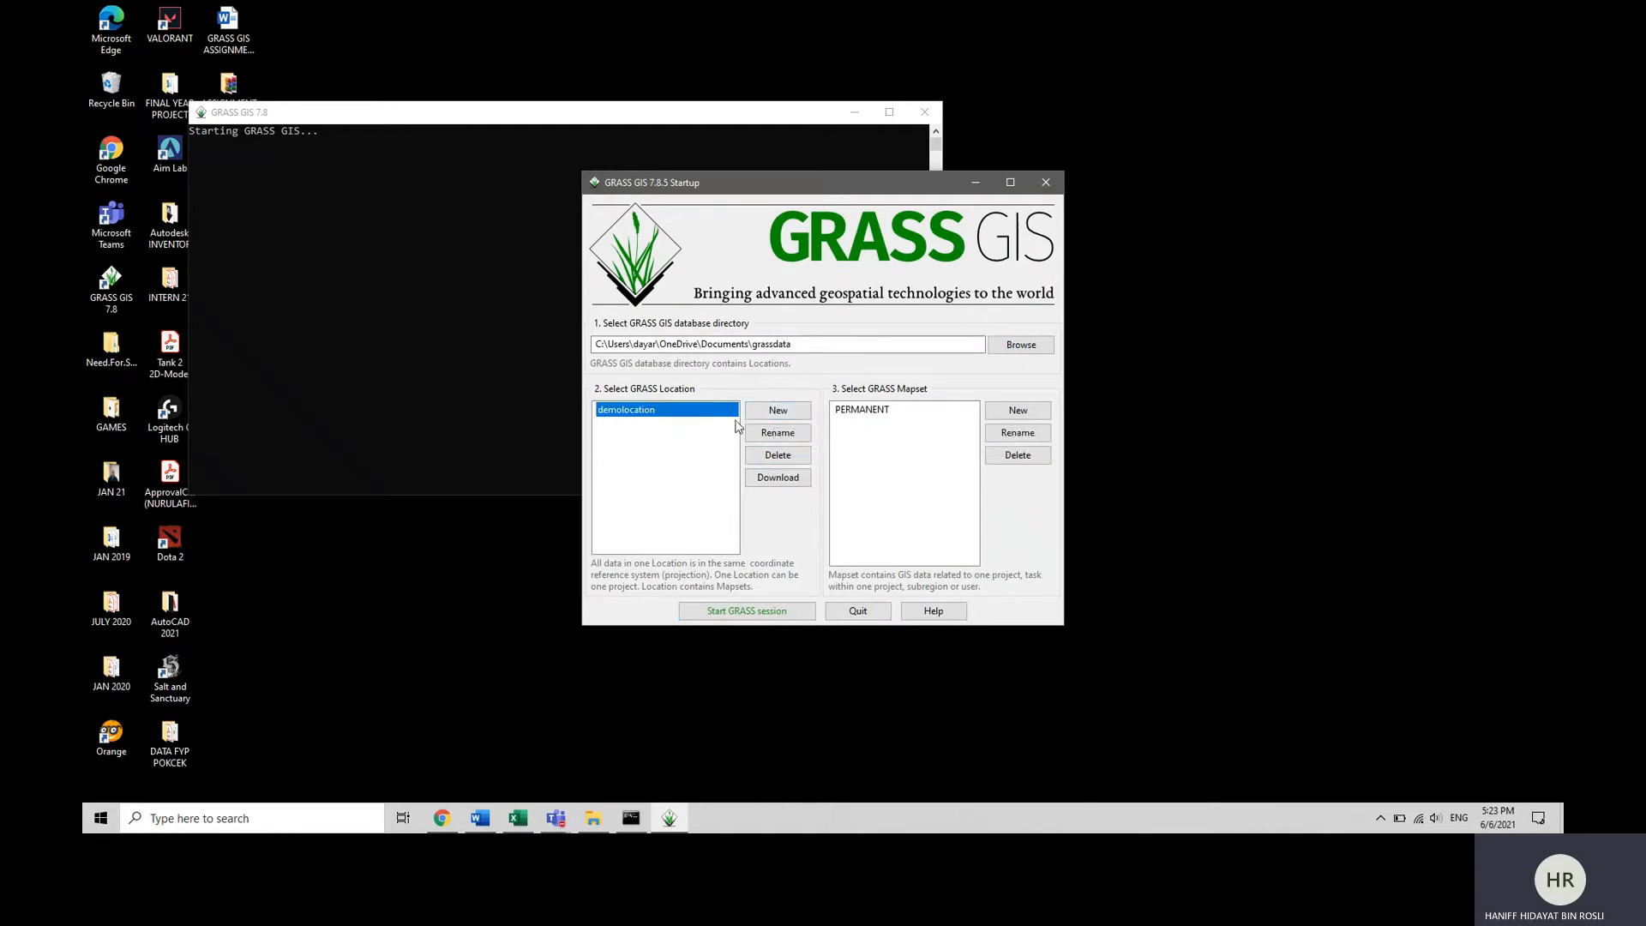
left_click(777, 419)
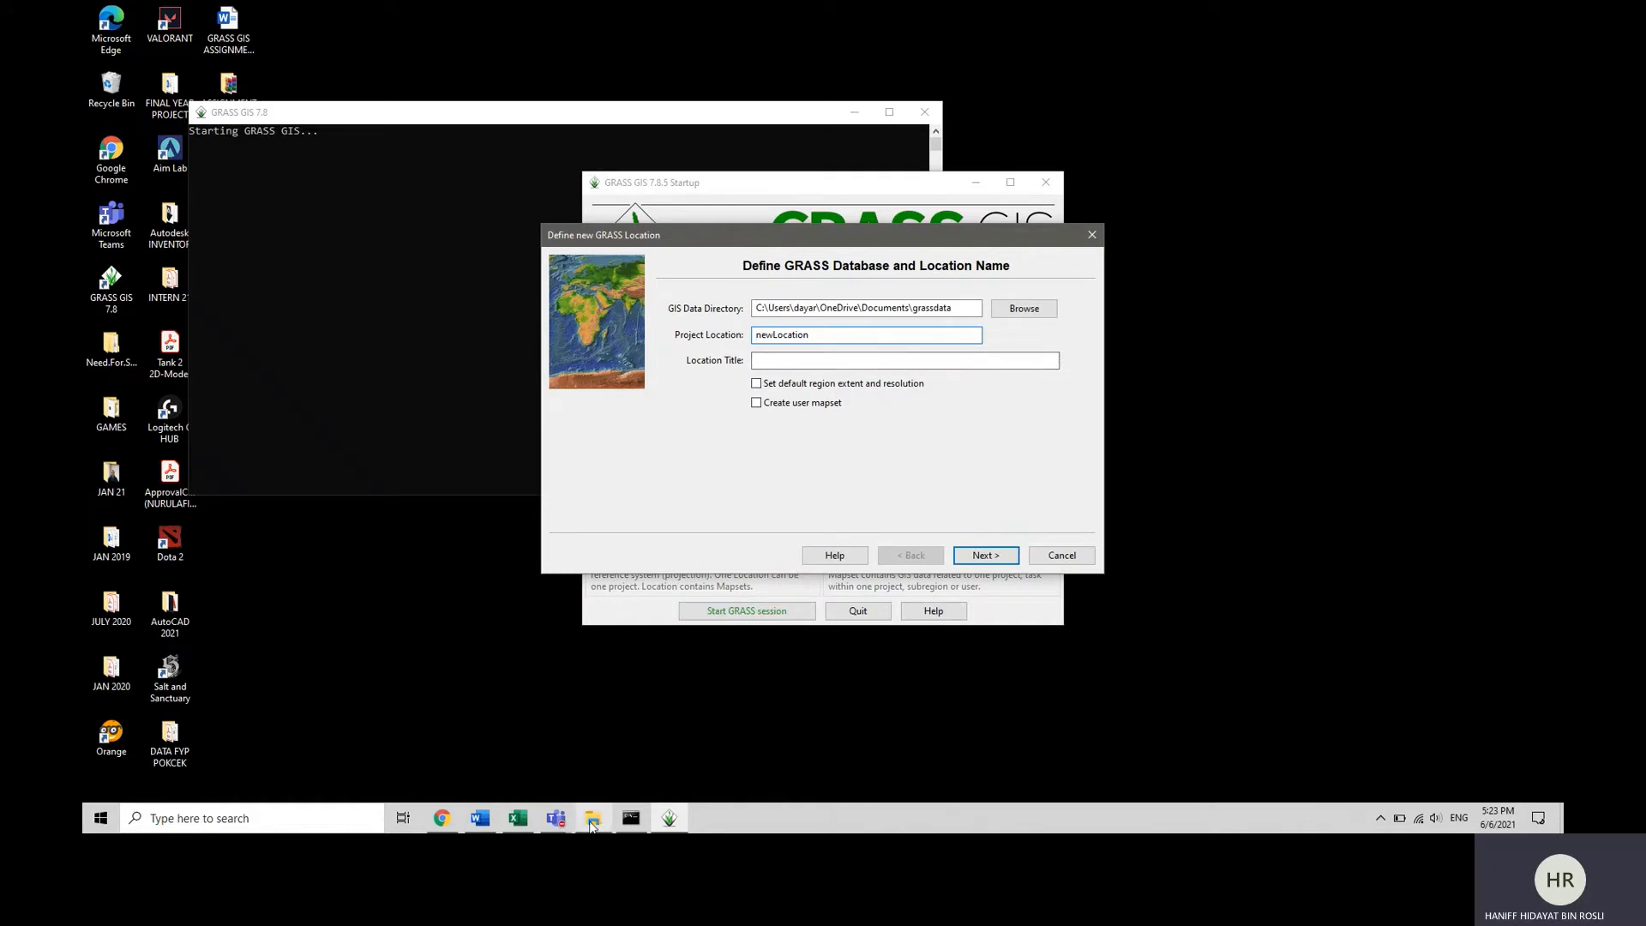
mouse_move(592, 825)
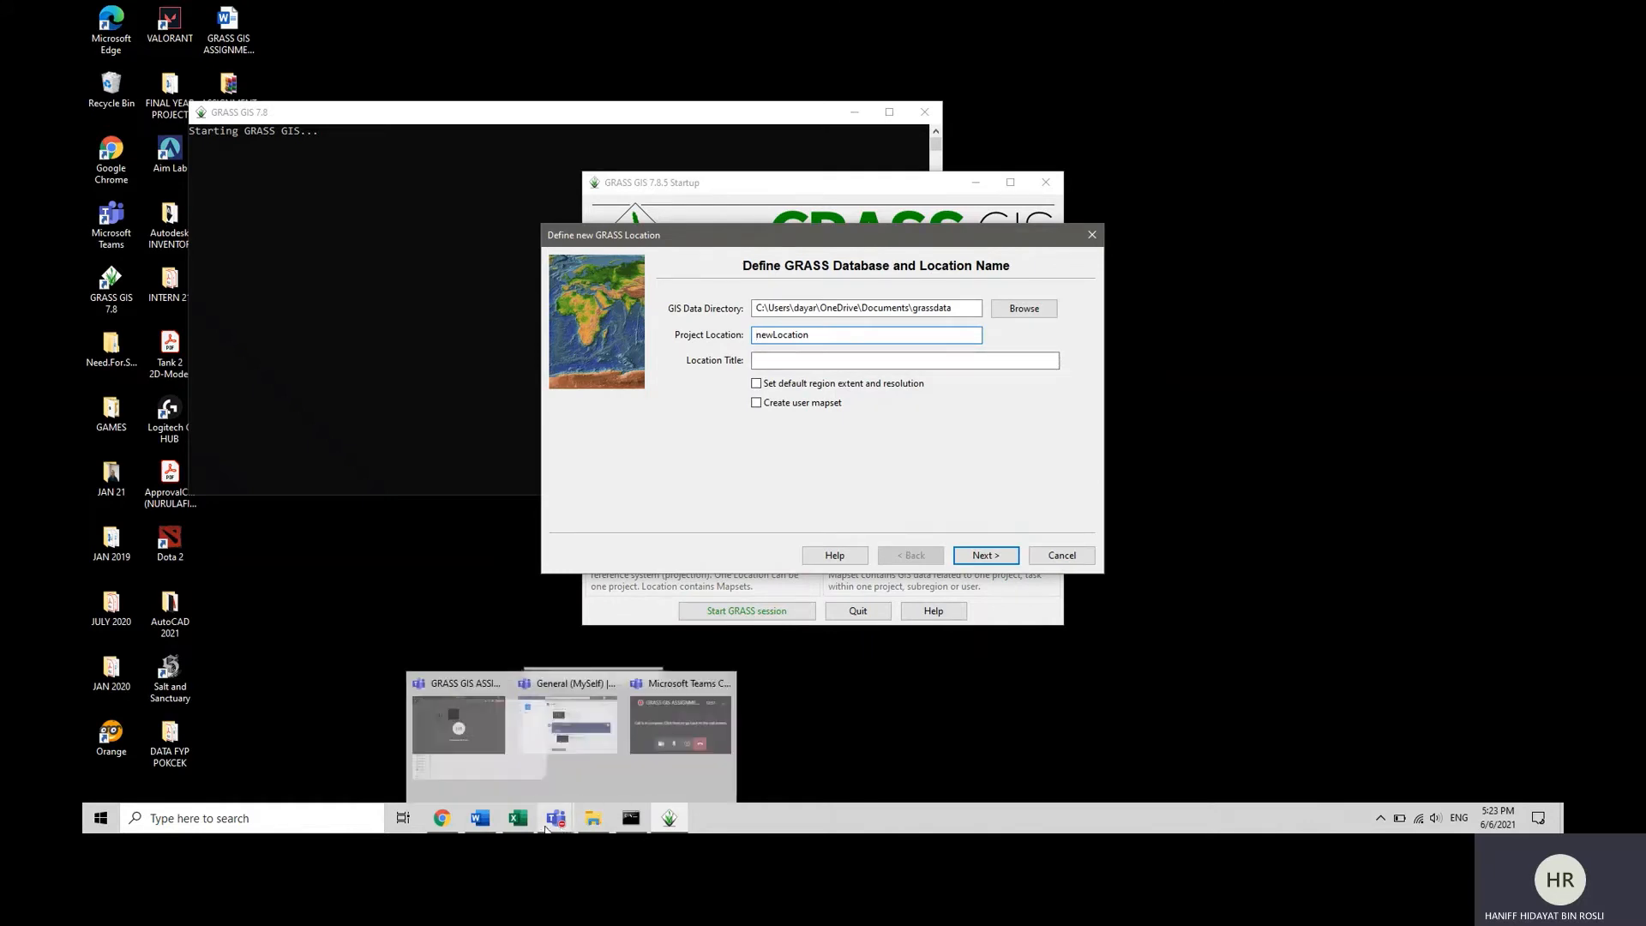
left_click(883, 429)
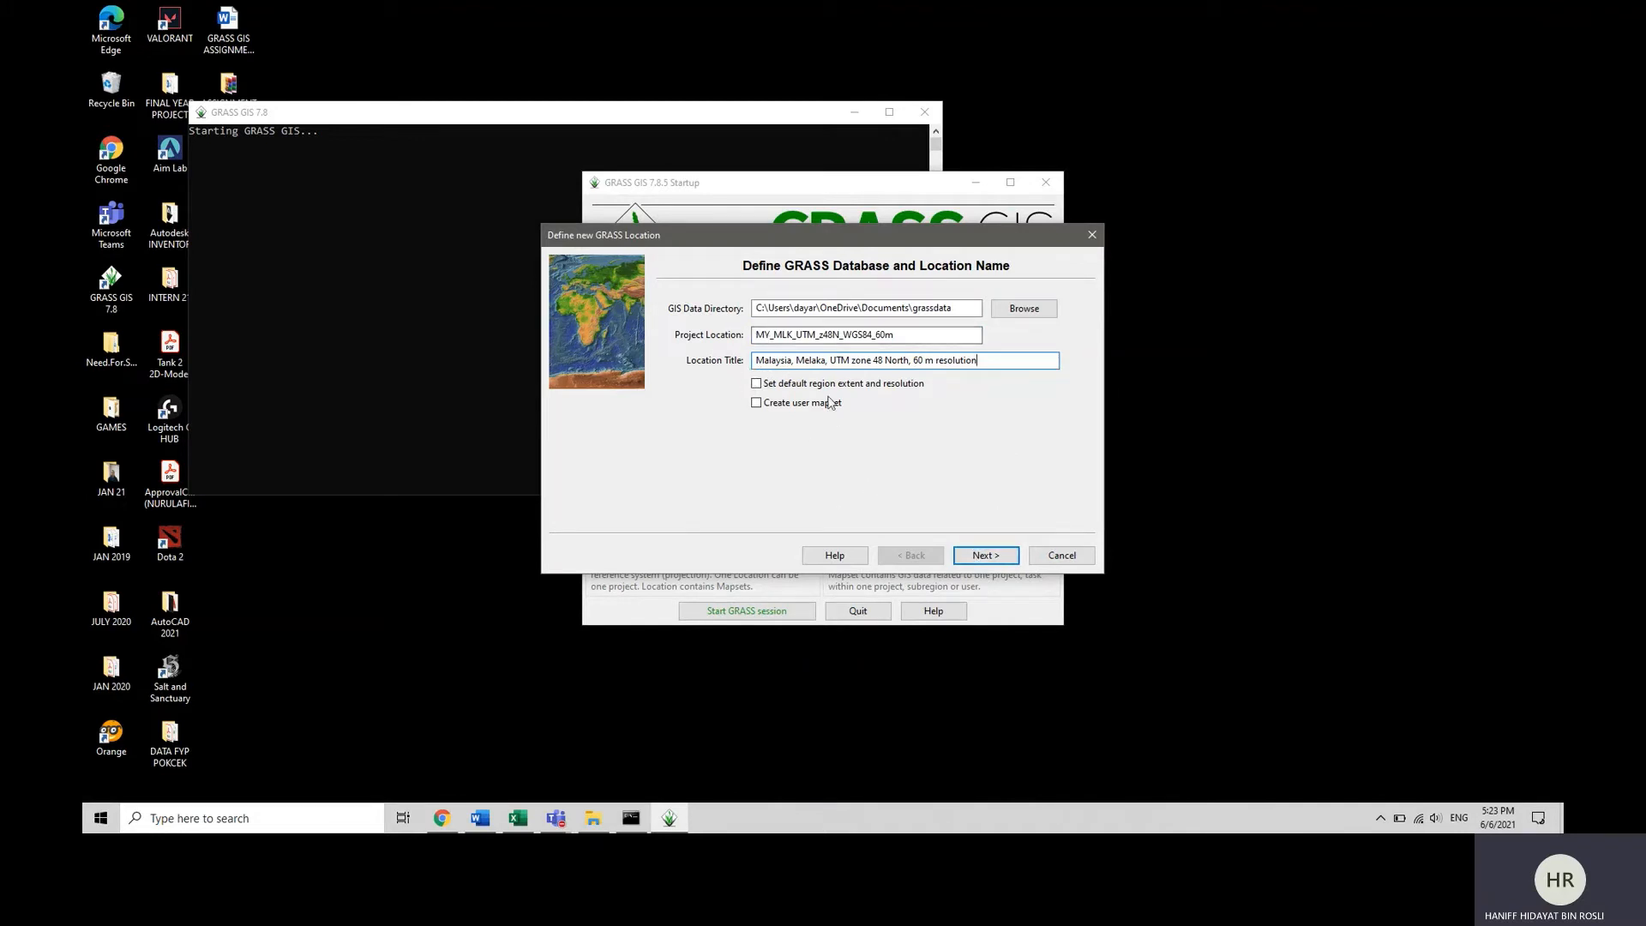
left_click(994, 557)
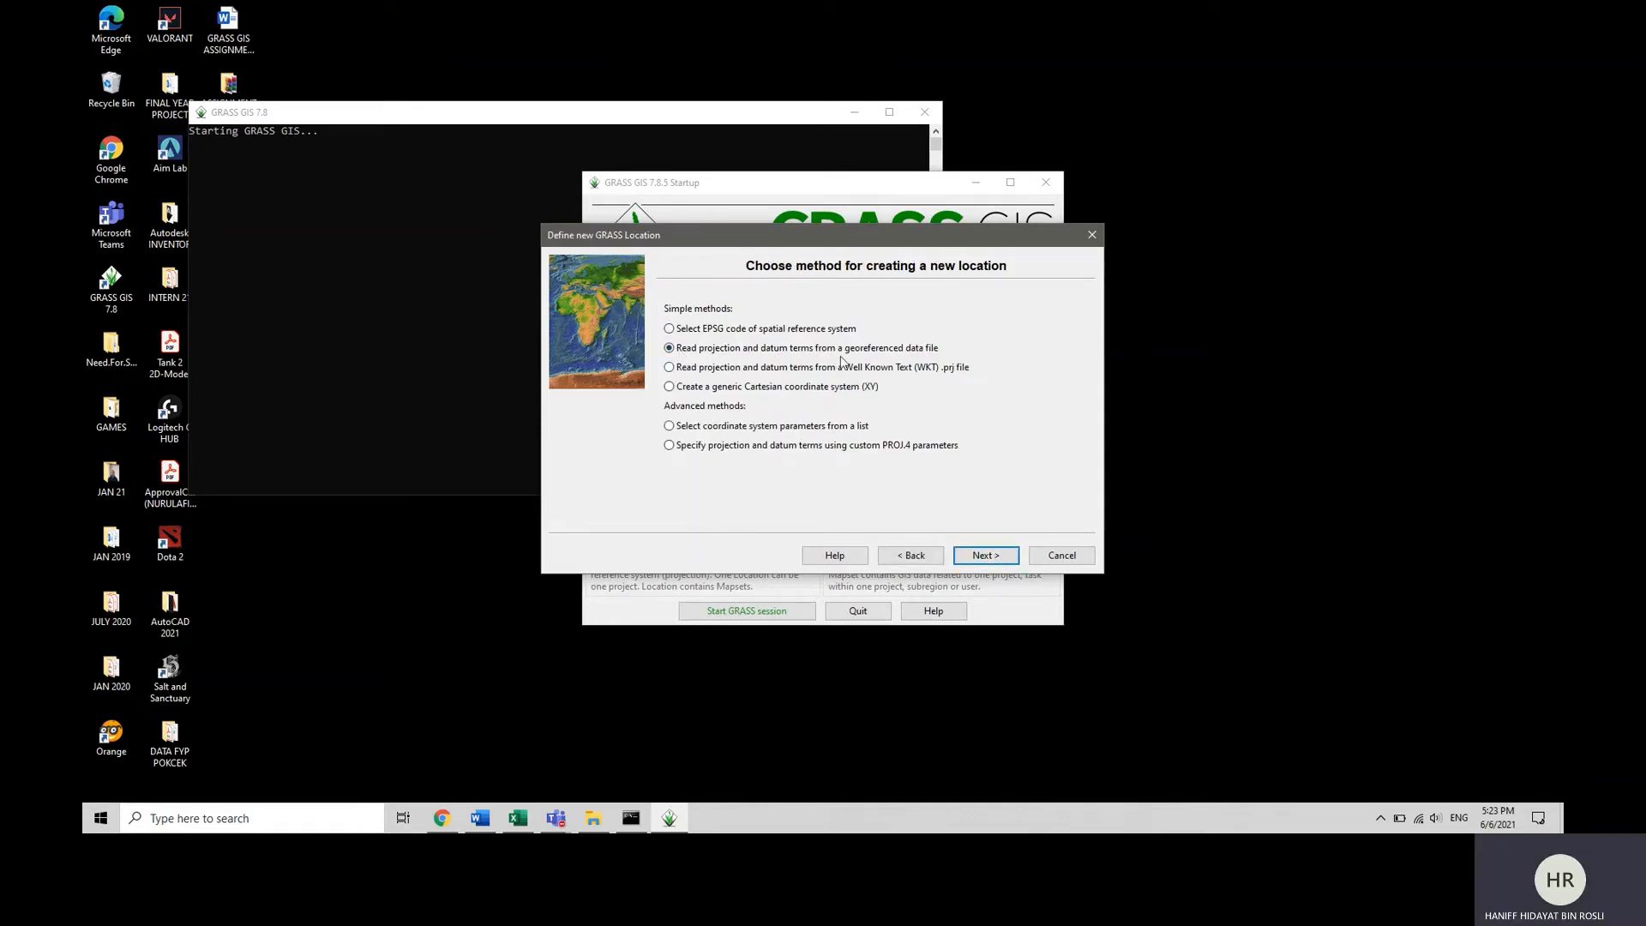
Read the location's projection from the georeferenced file LT05_L1TP_126058_20010703_20161210_01_T1_B5 in the 03_07_2001 Landsat folder.
left_click(984, 558)
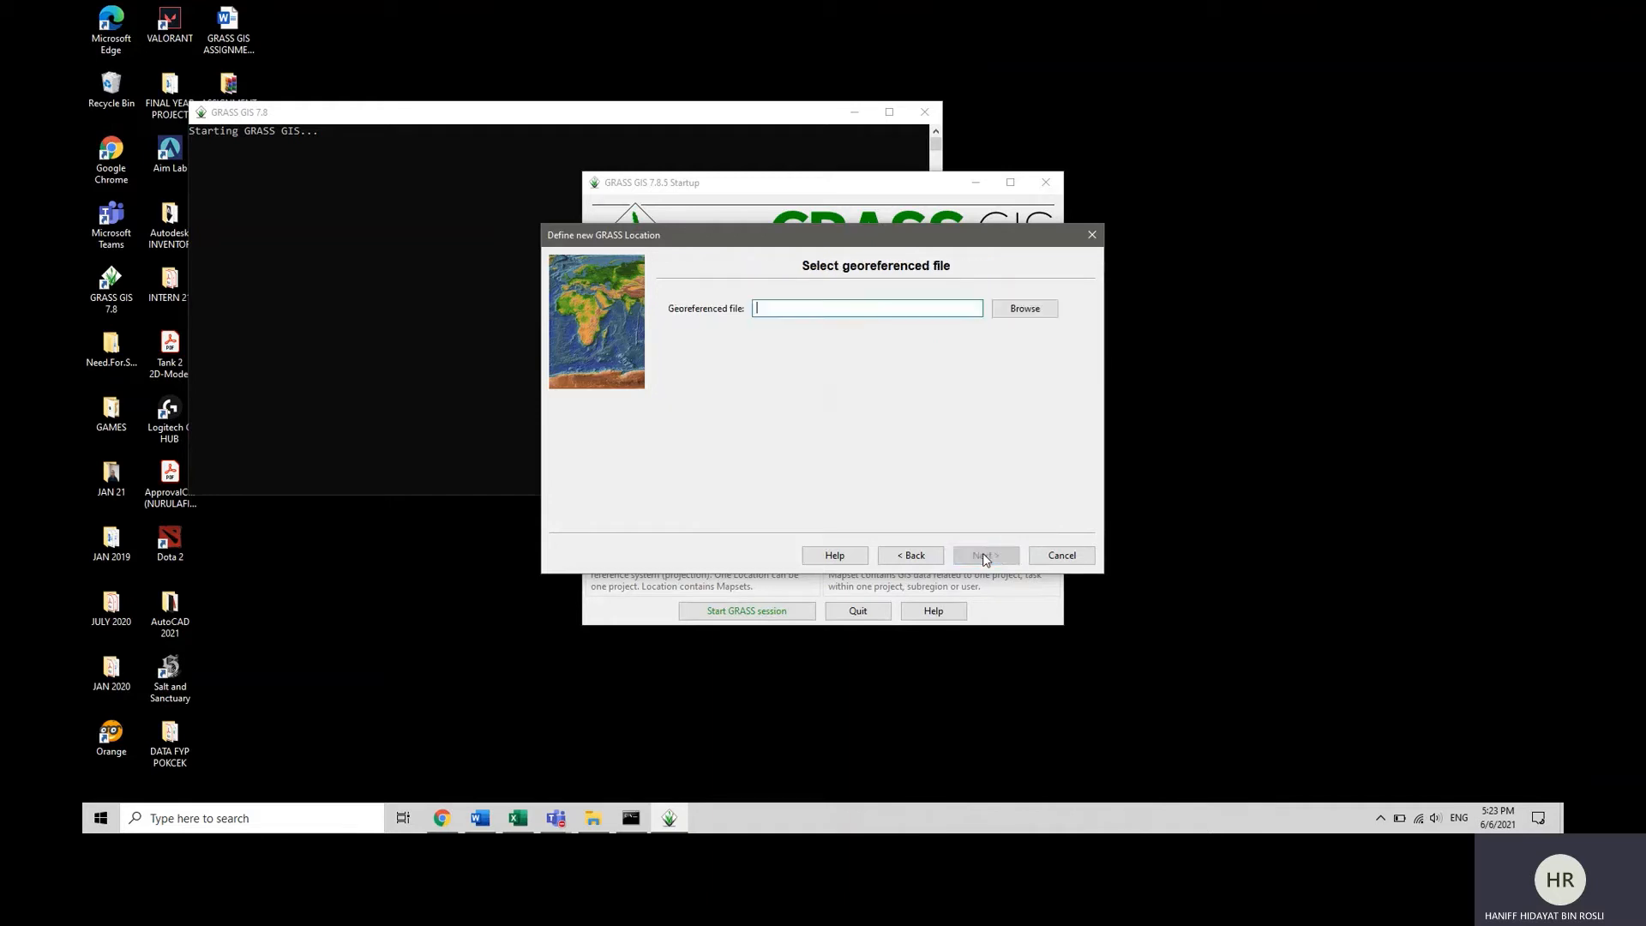
left_click(1031, 311)
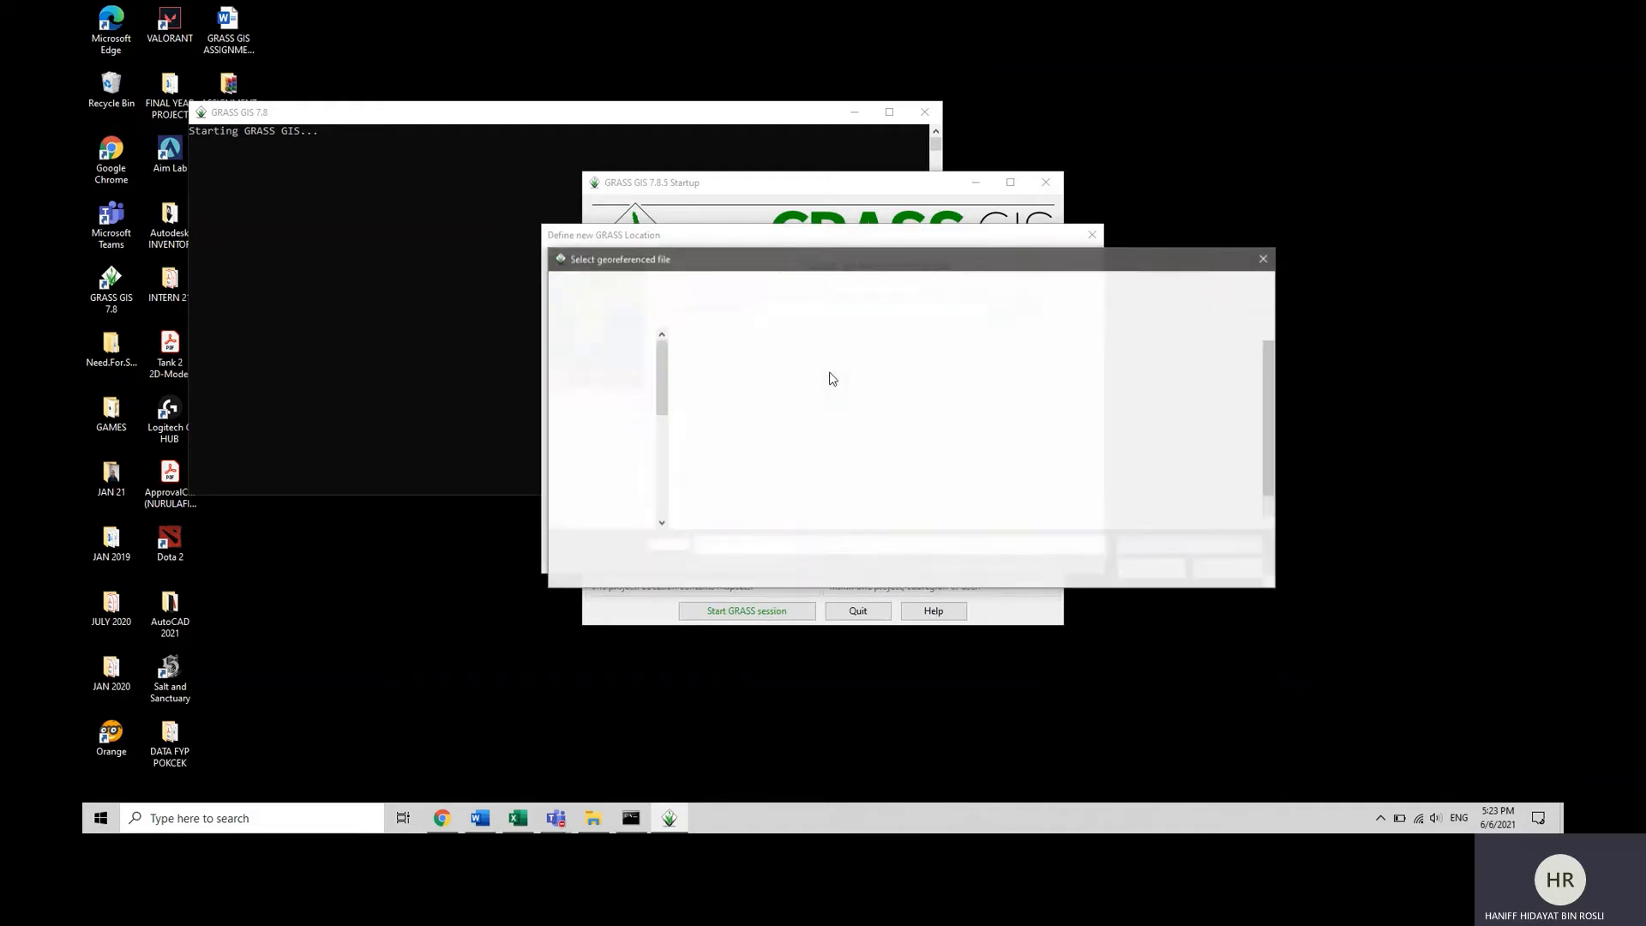
left_click(605, 367)
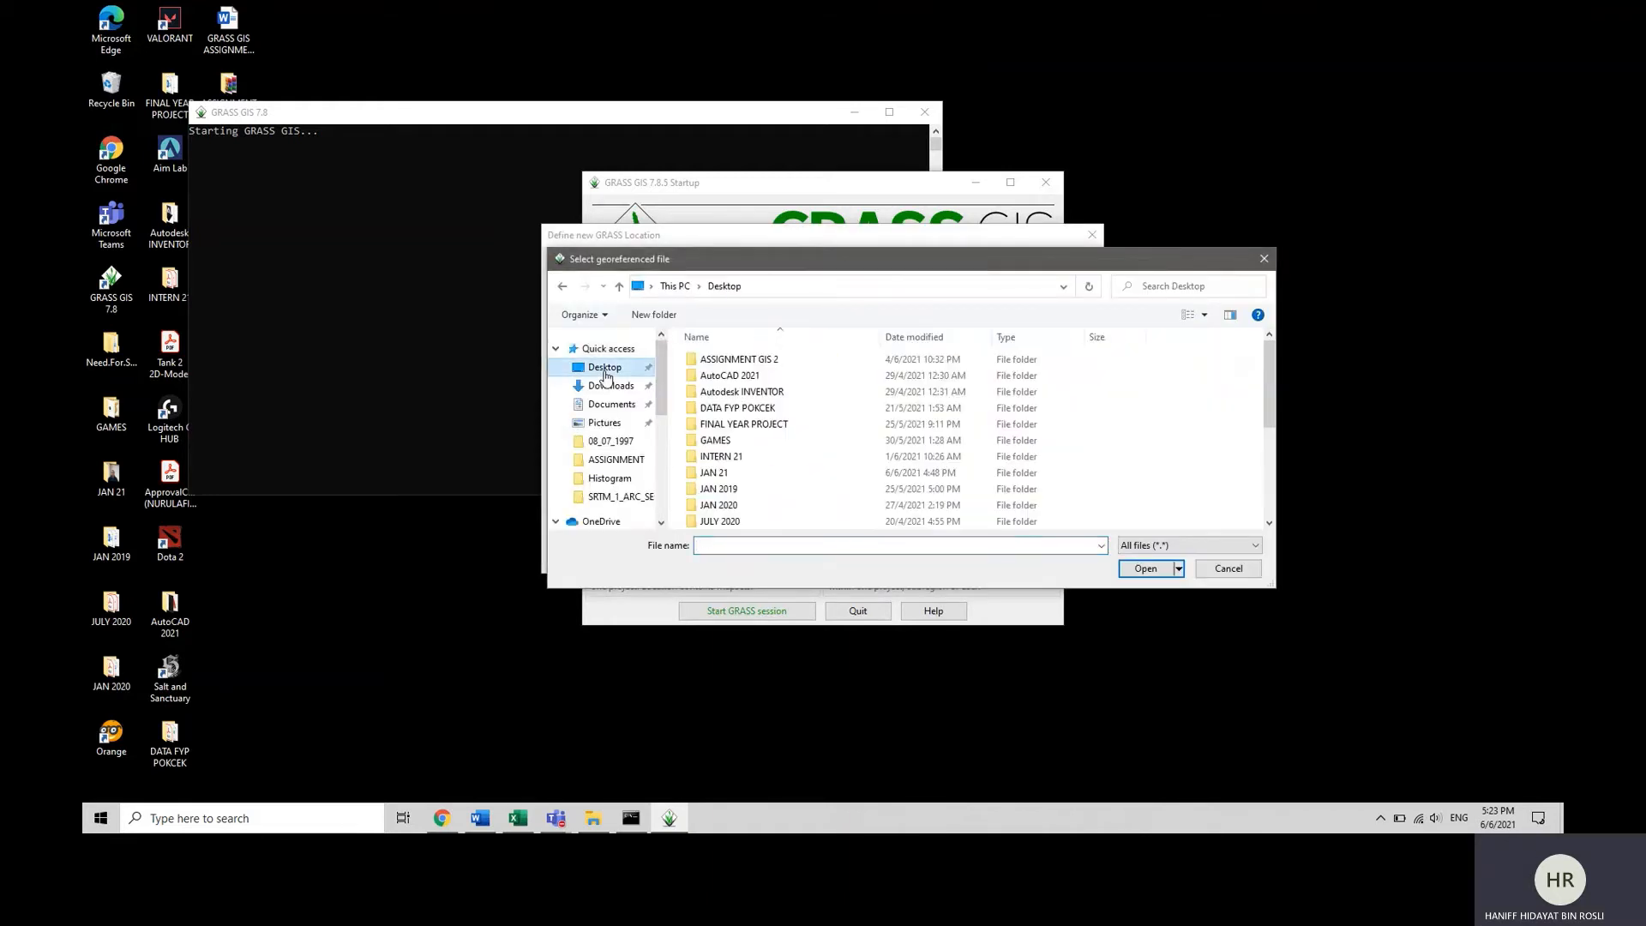
double_click(729, 361)
double_click(729, 473)
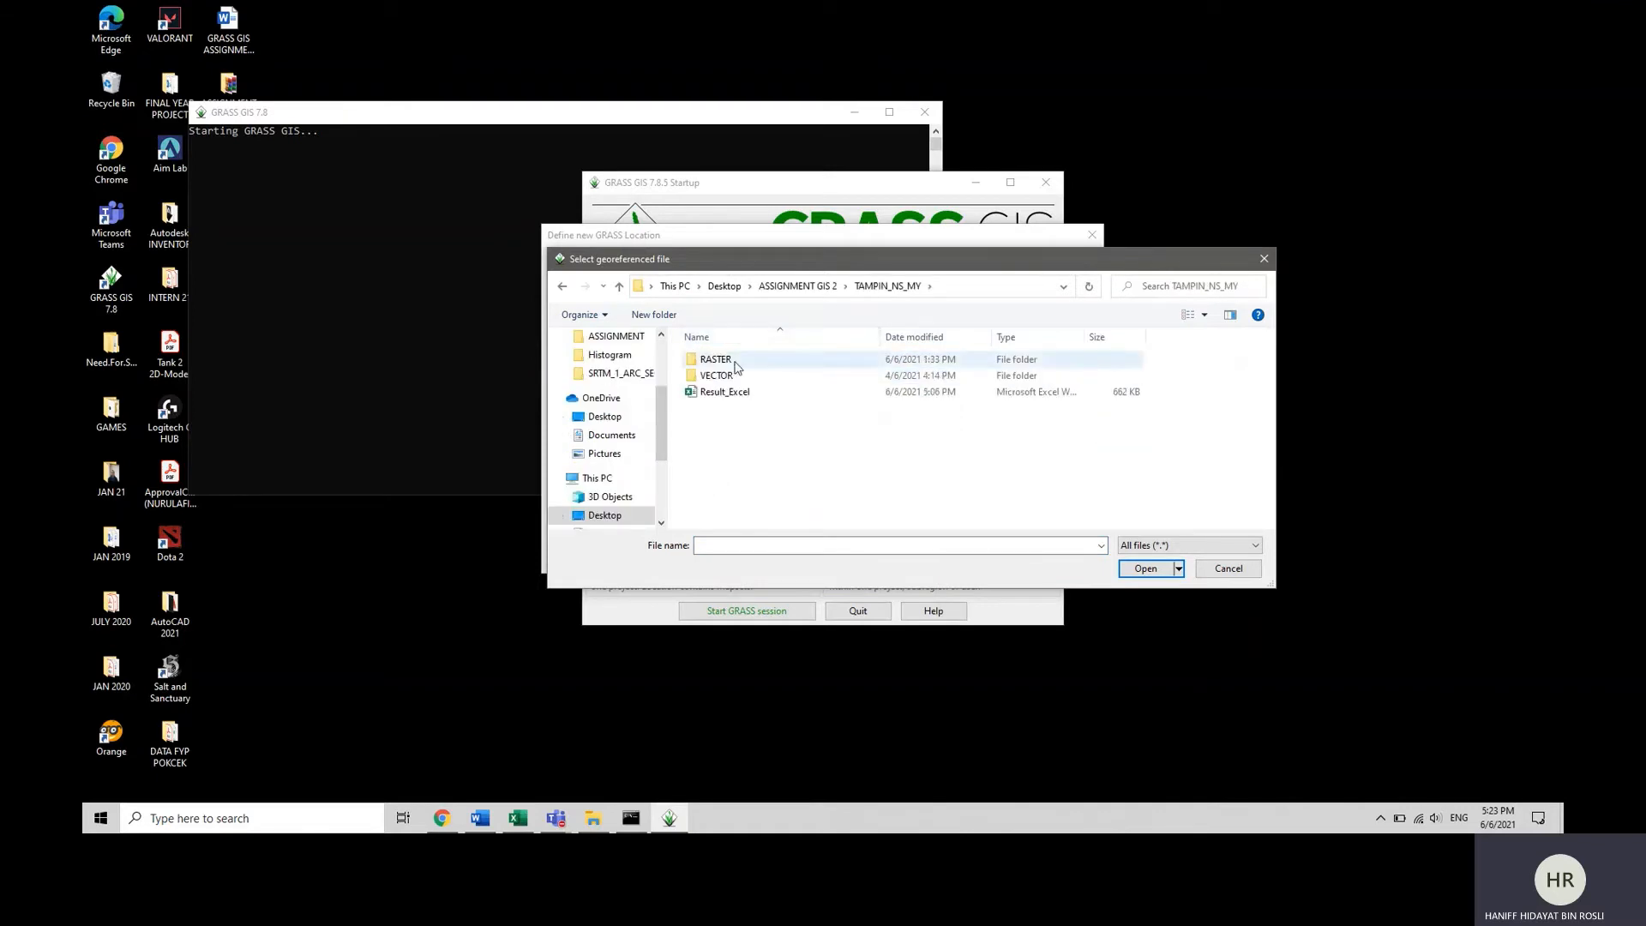
double_click(727, 360)
double_click(725, 360)
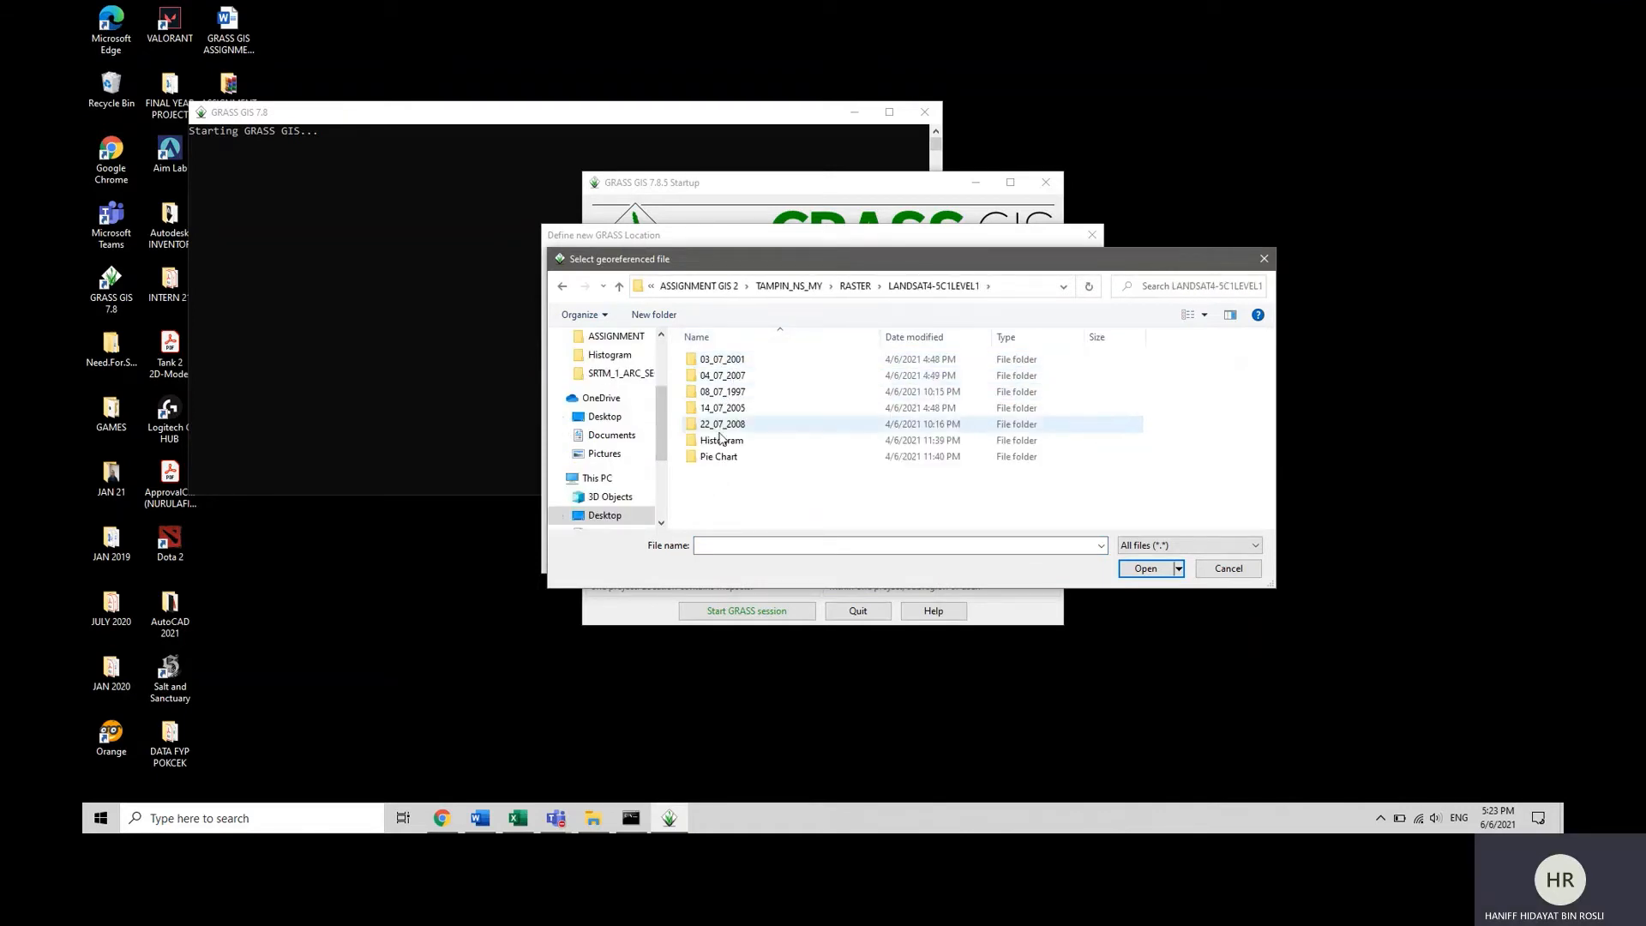
double_click(726, 361)
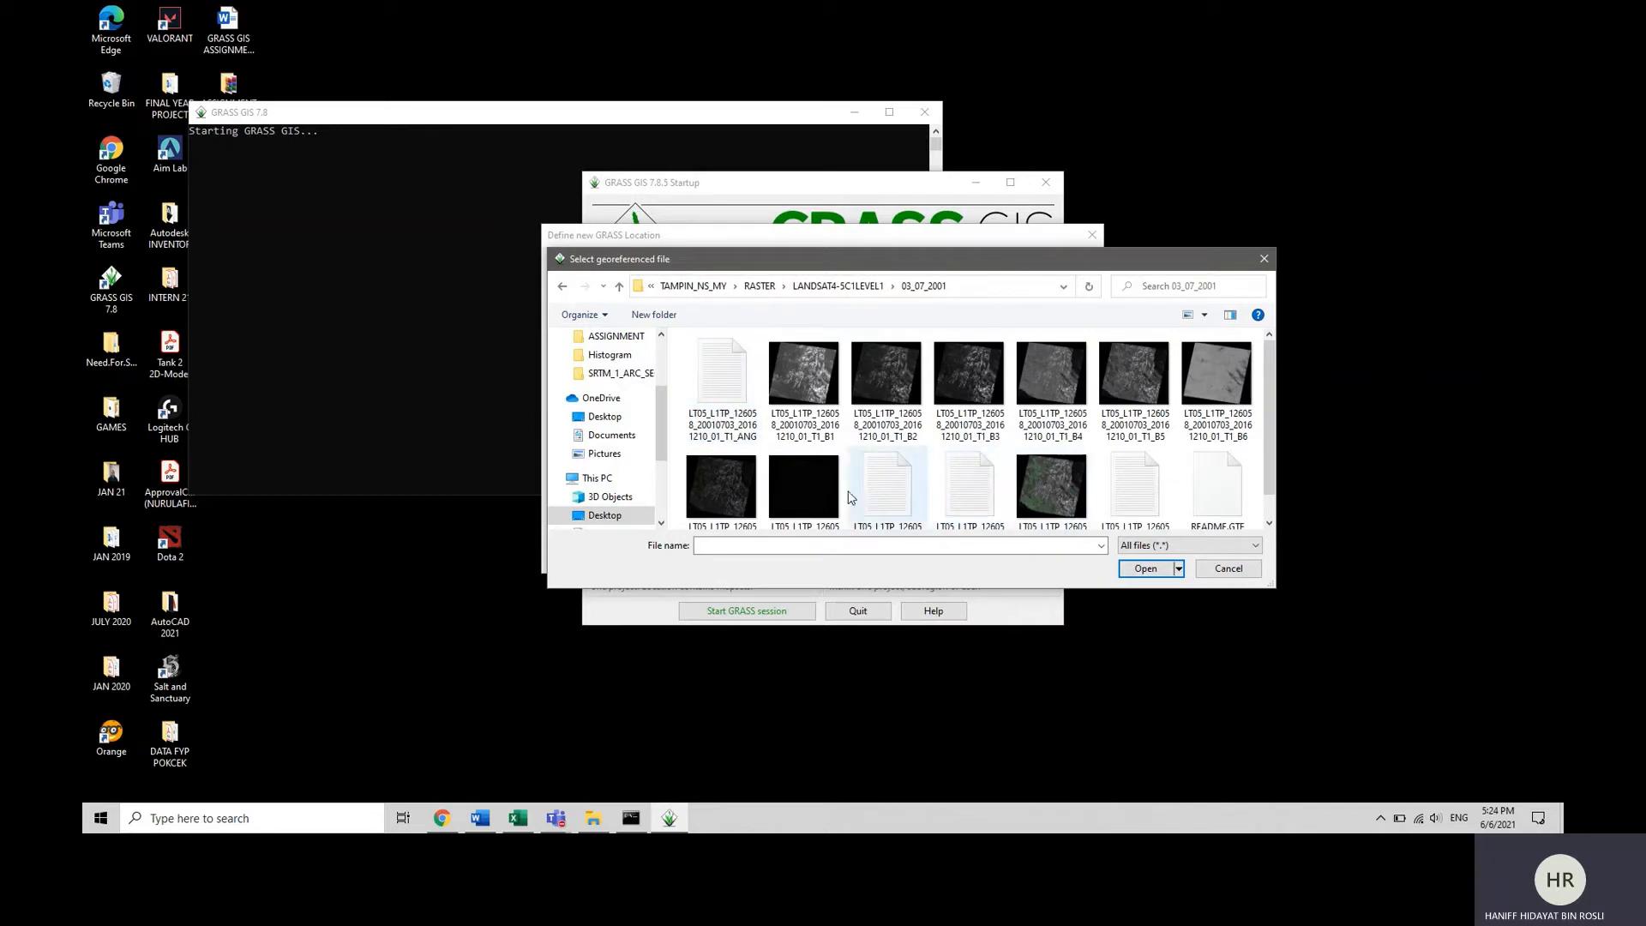
left_click(1136, 372)
double_click(1135, 369)
left_click(999, 557)
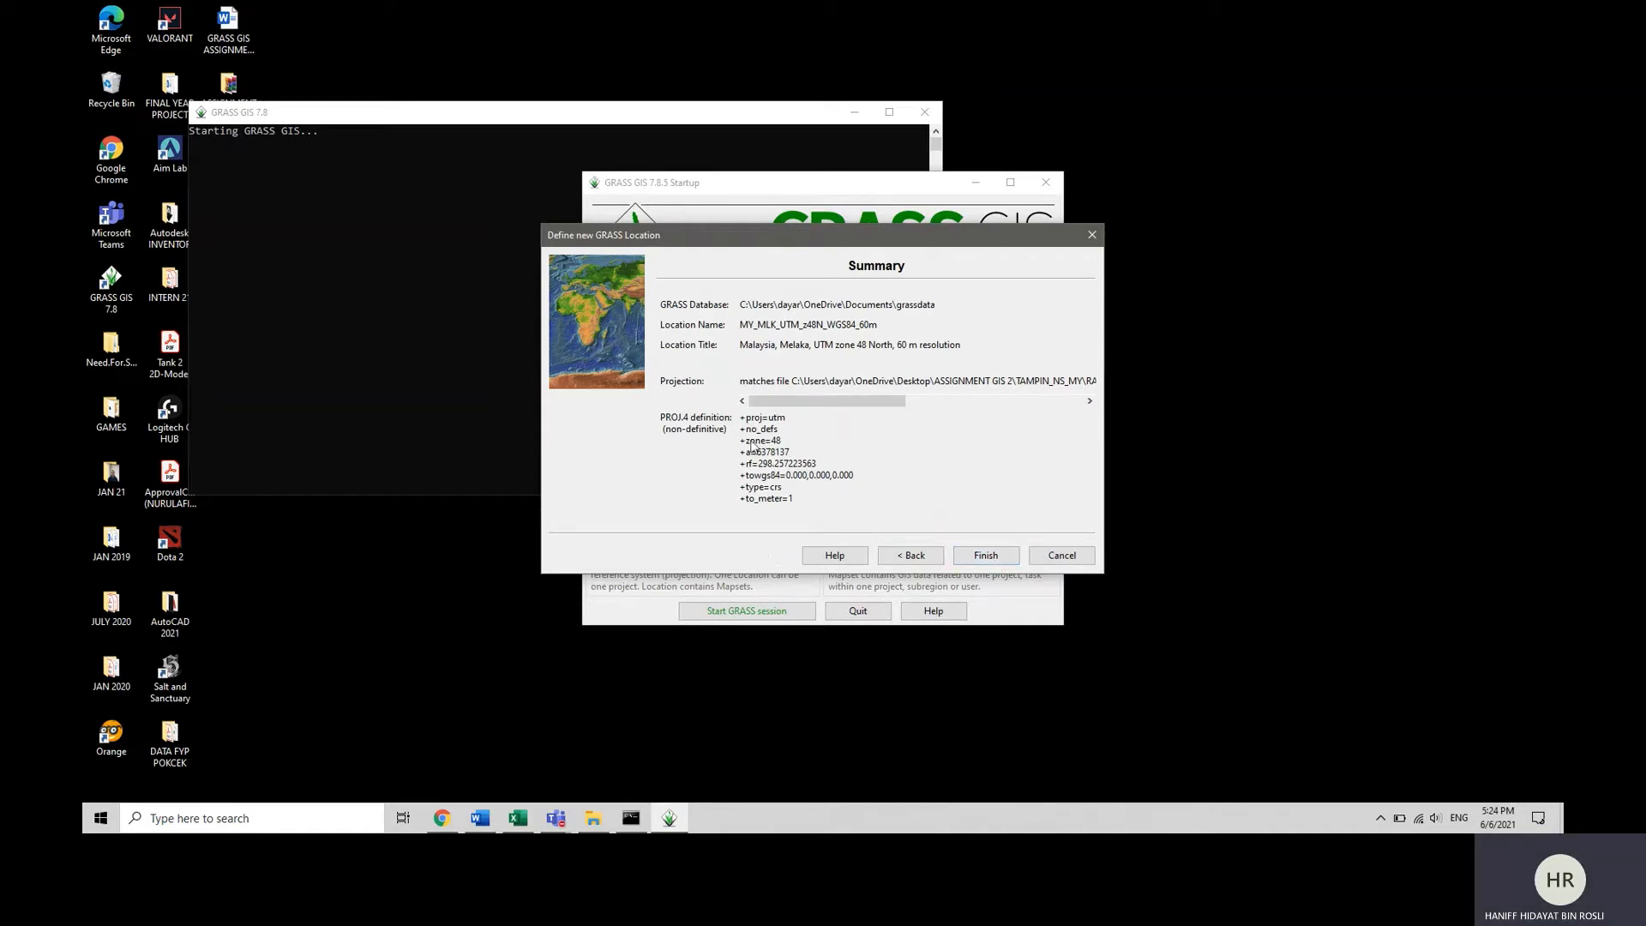
Finish creating the location and accept importing the B5 band raster into it.
left_click(974, 559)
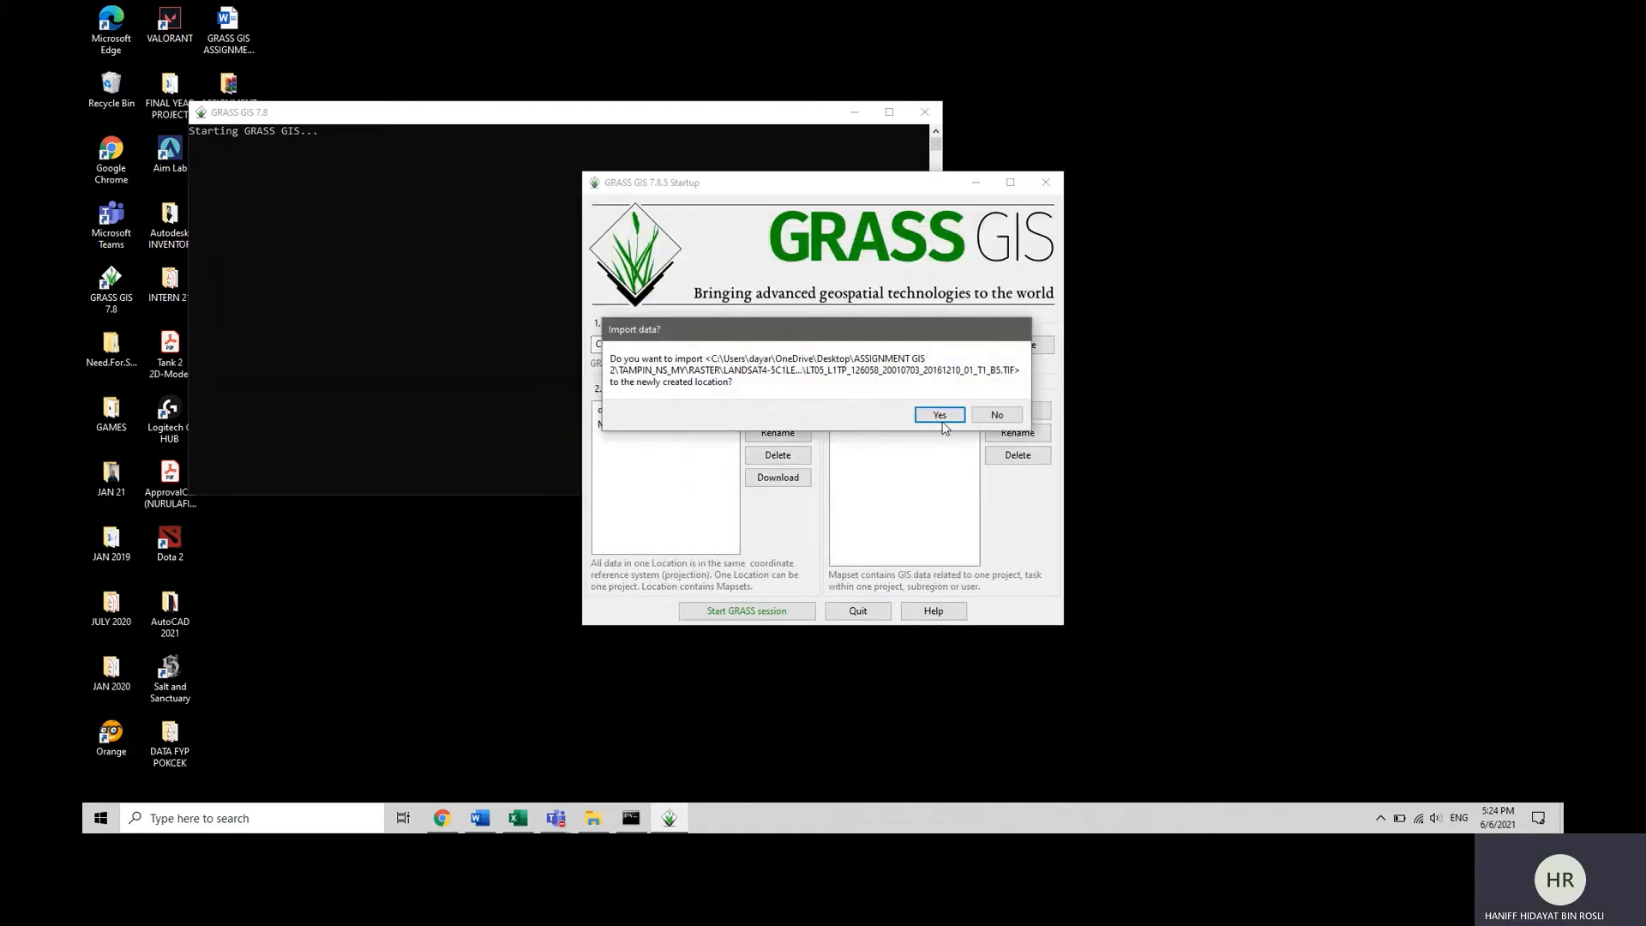
left_click(939, 415)
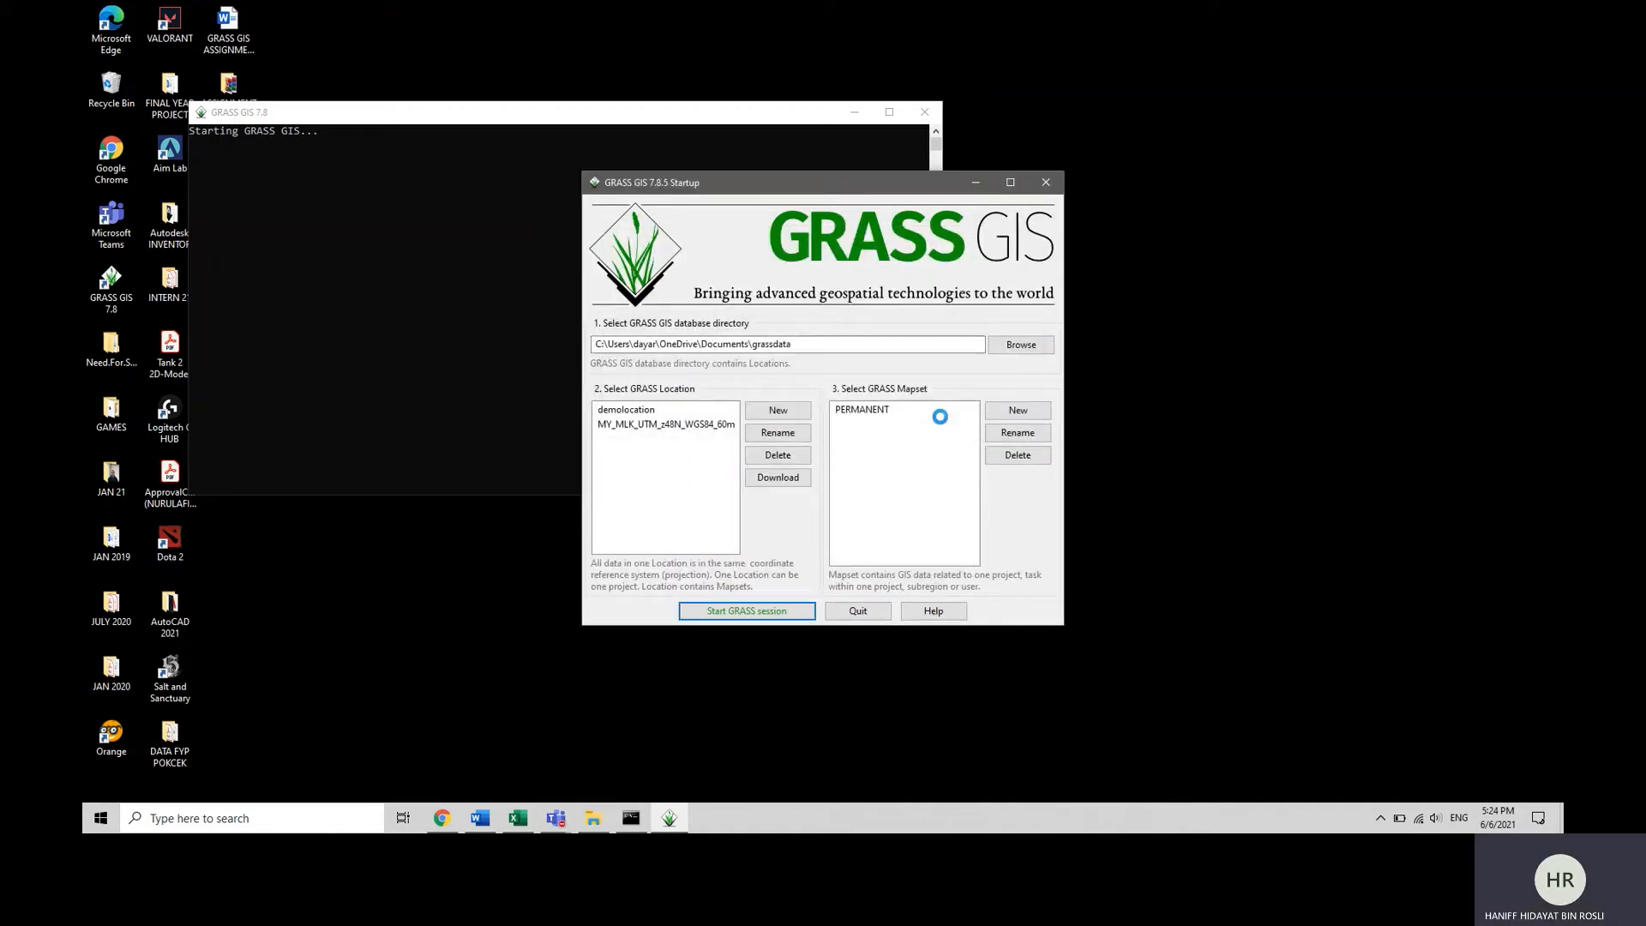
left_click(1013, 416)
Start a GRASS session in the MY_MLK_UTM_z48N_WGS84_60m location with the PERMANENT mapset.
left_click(617, 425)
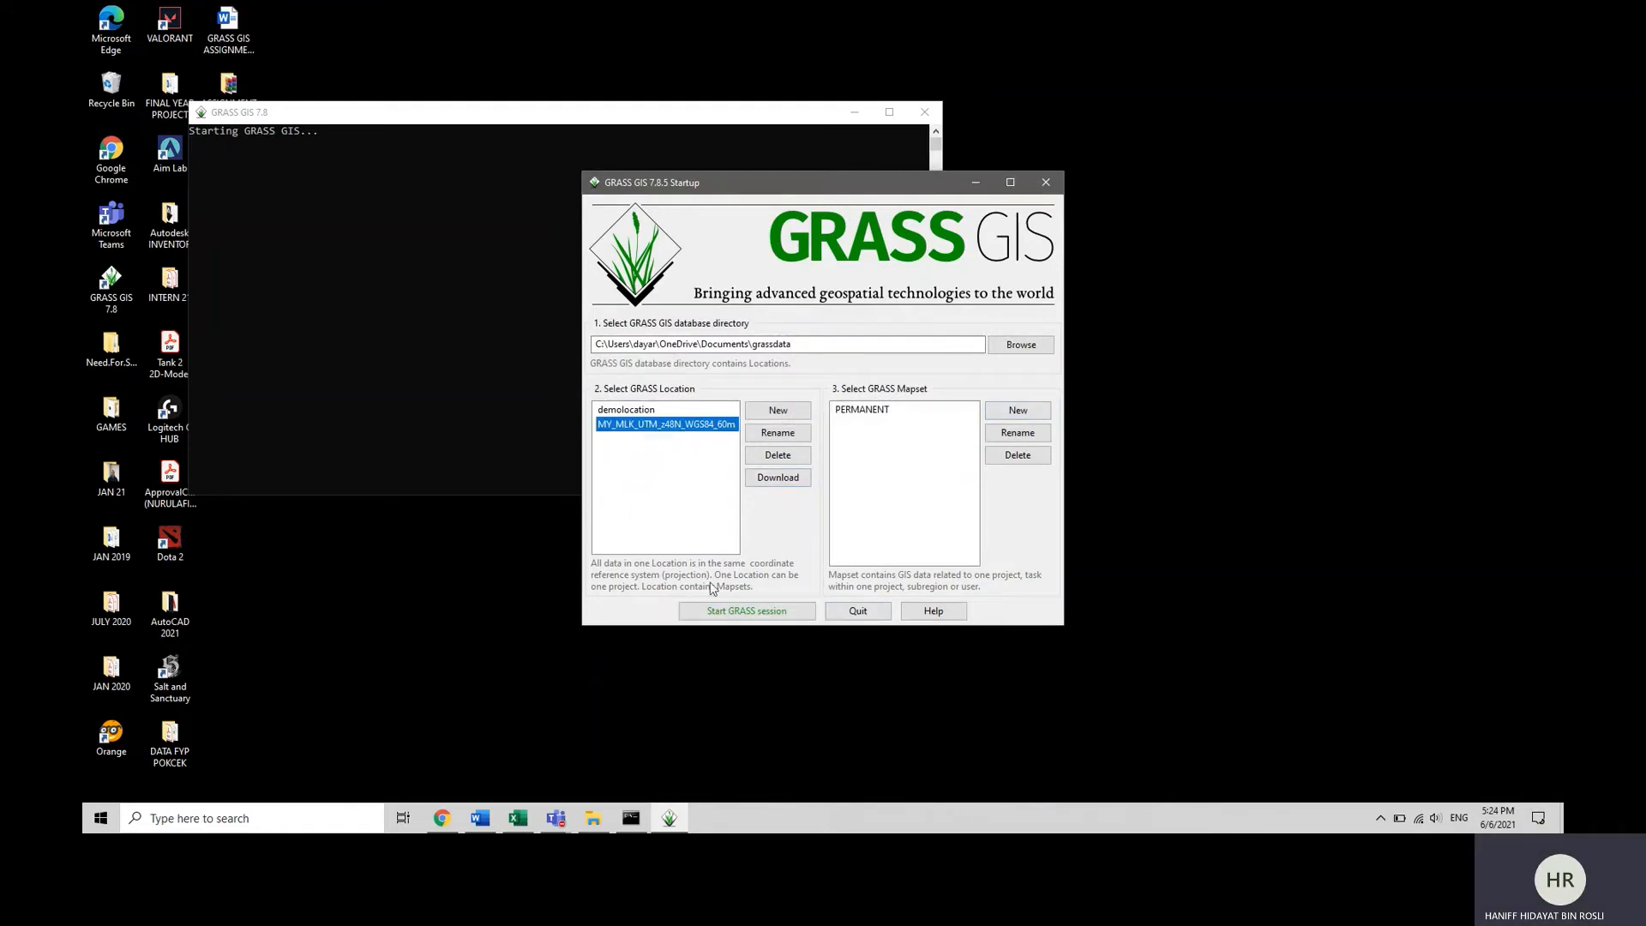
left_click(767, 614)
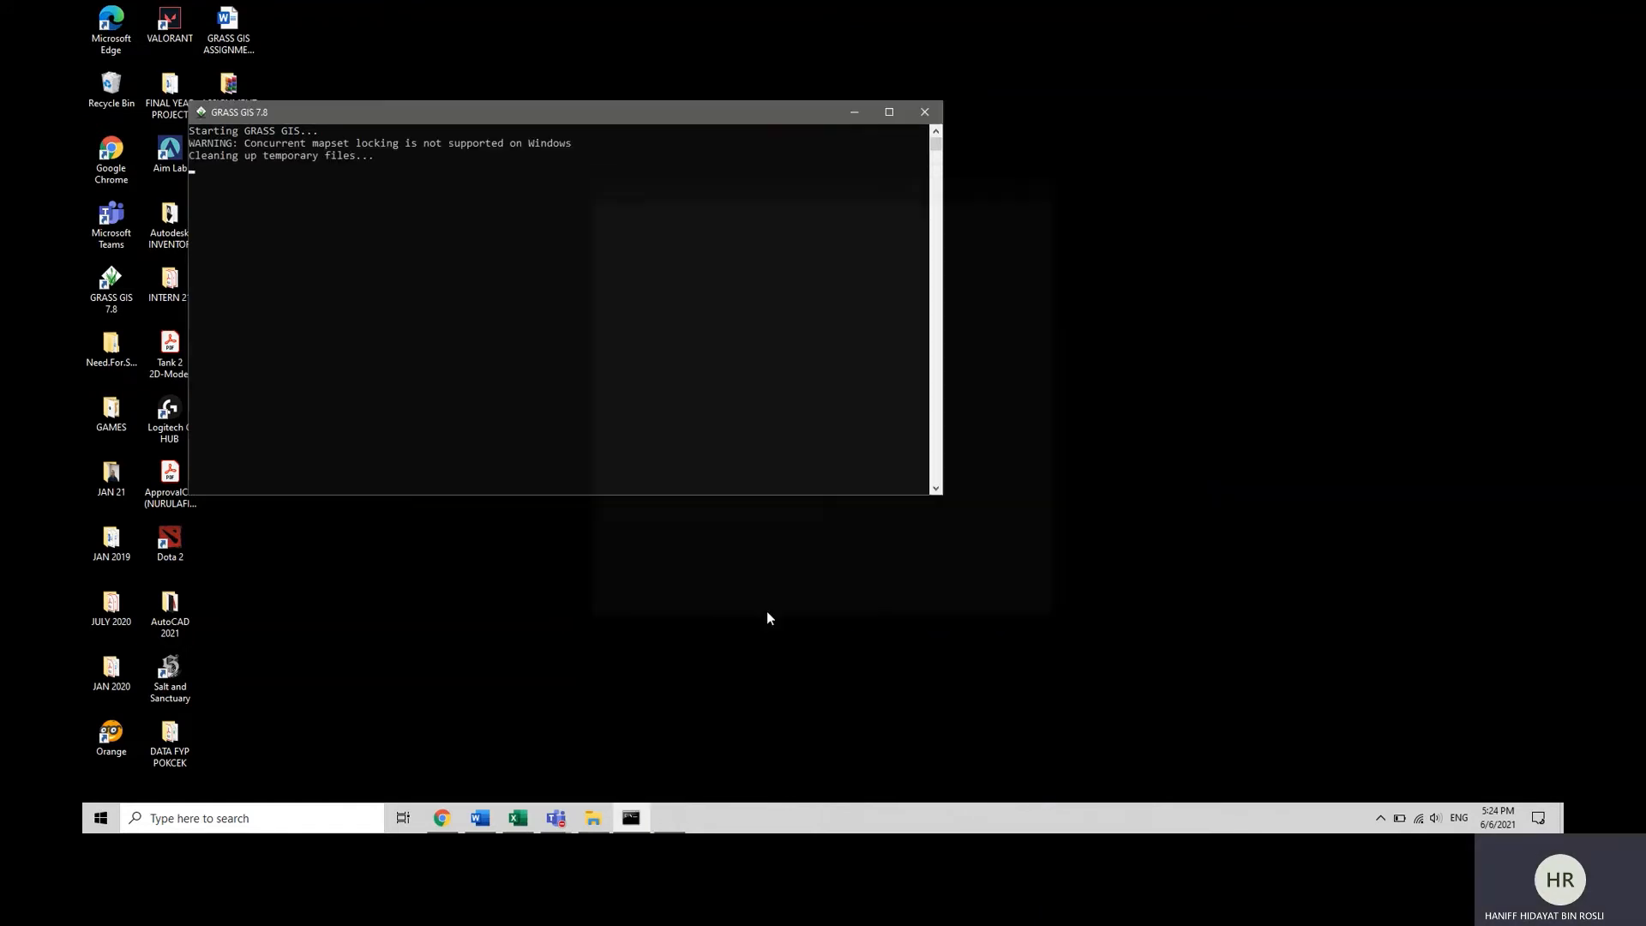
left_click(855, 112)
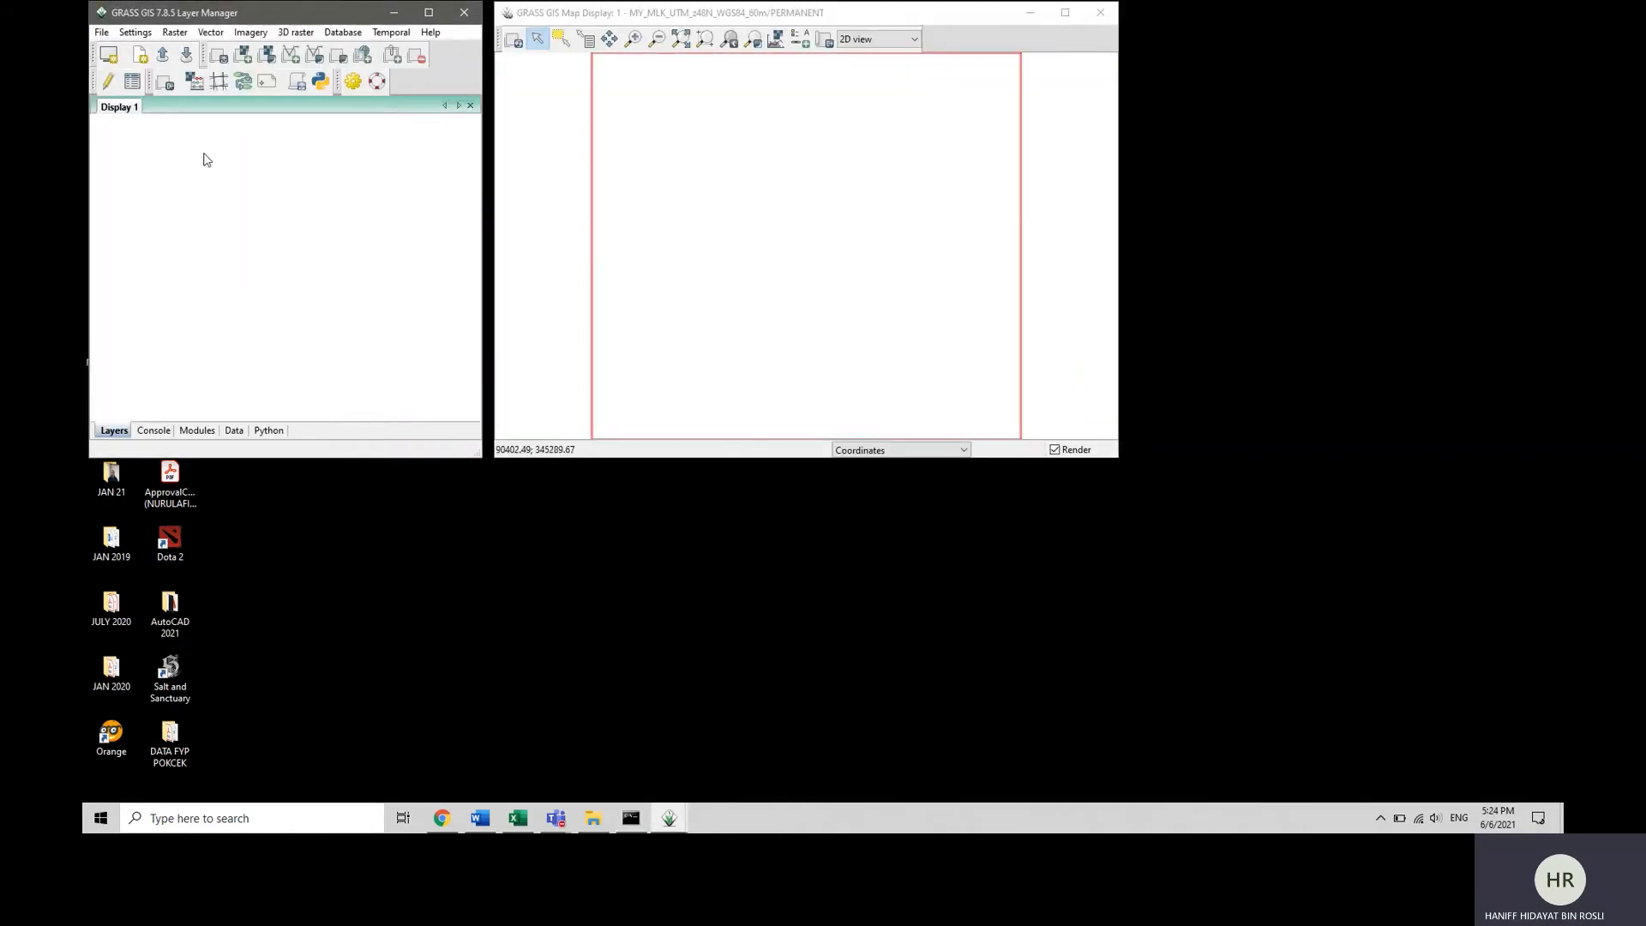
left_click(563, 274)
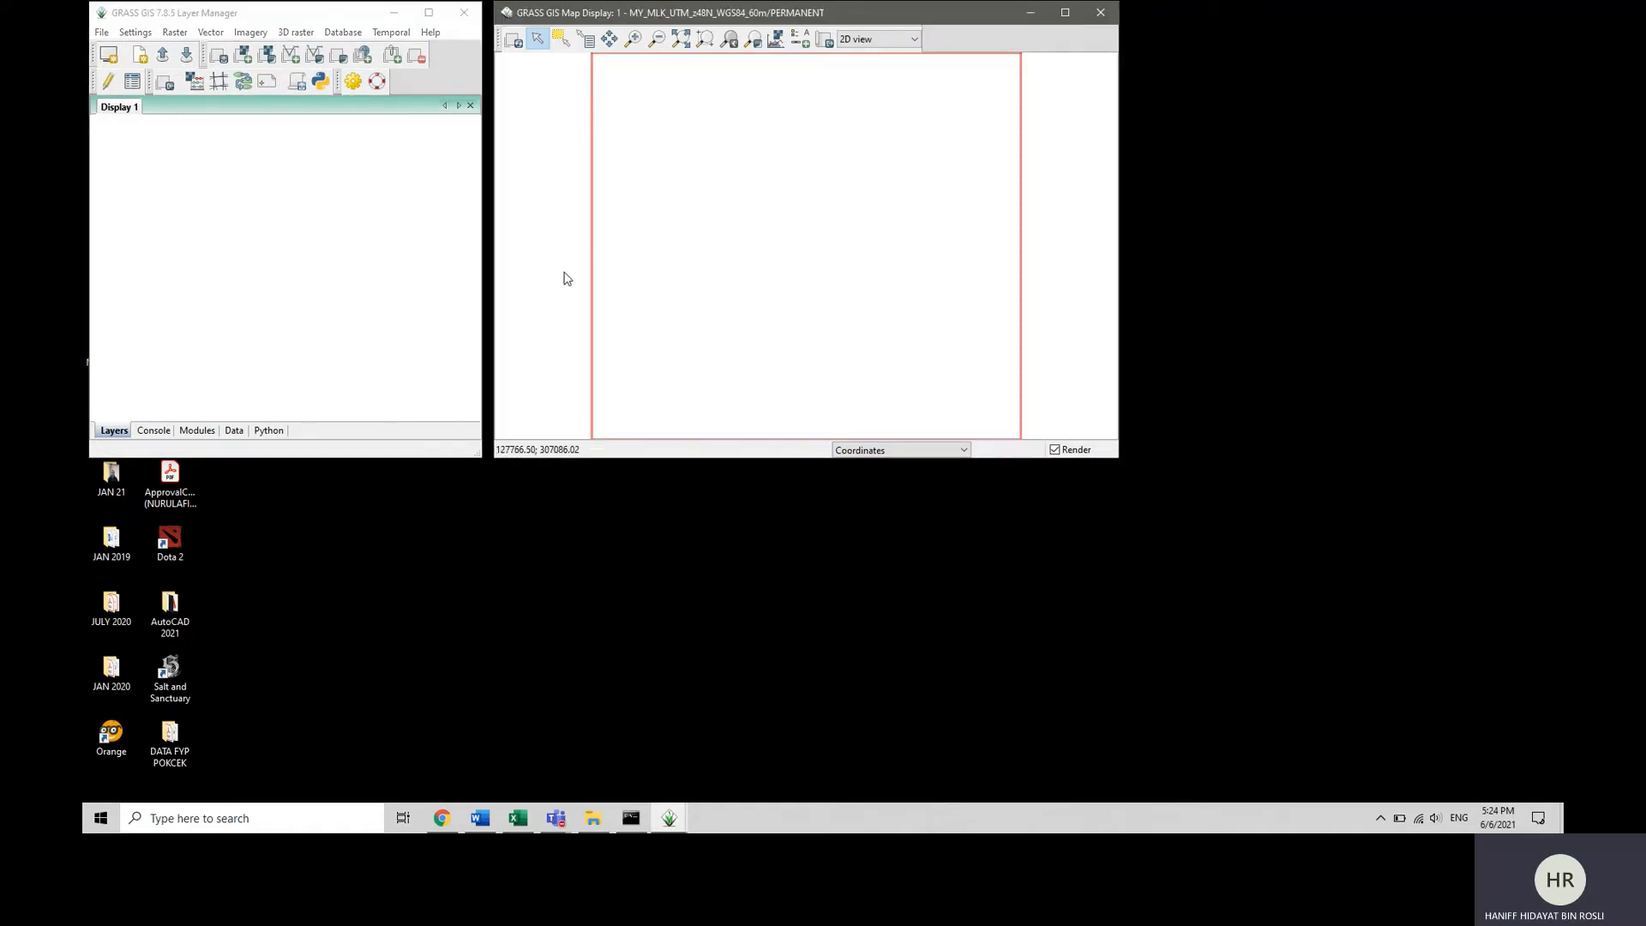
left_click(269, 293)
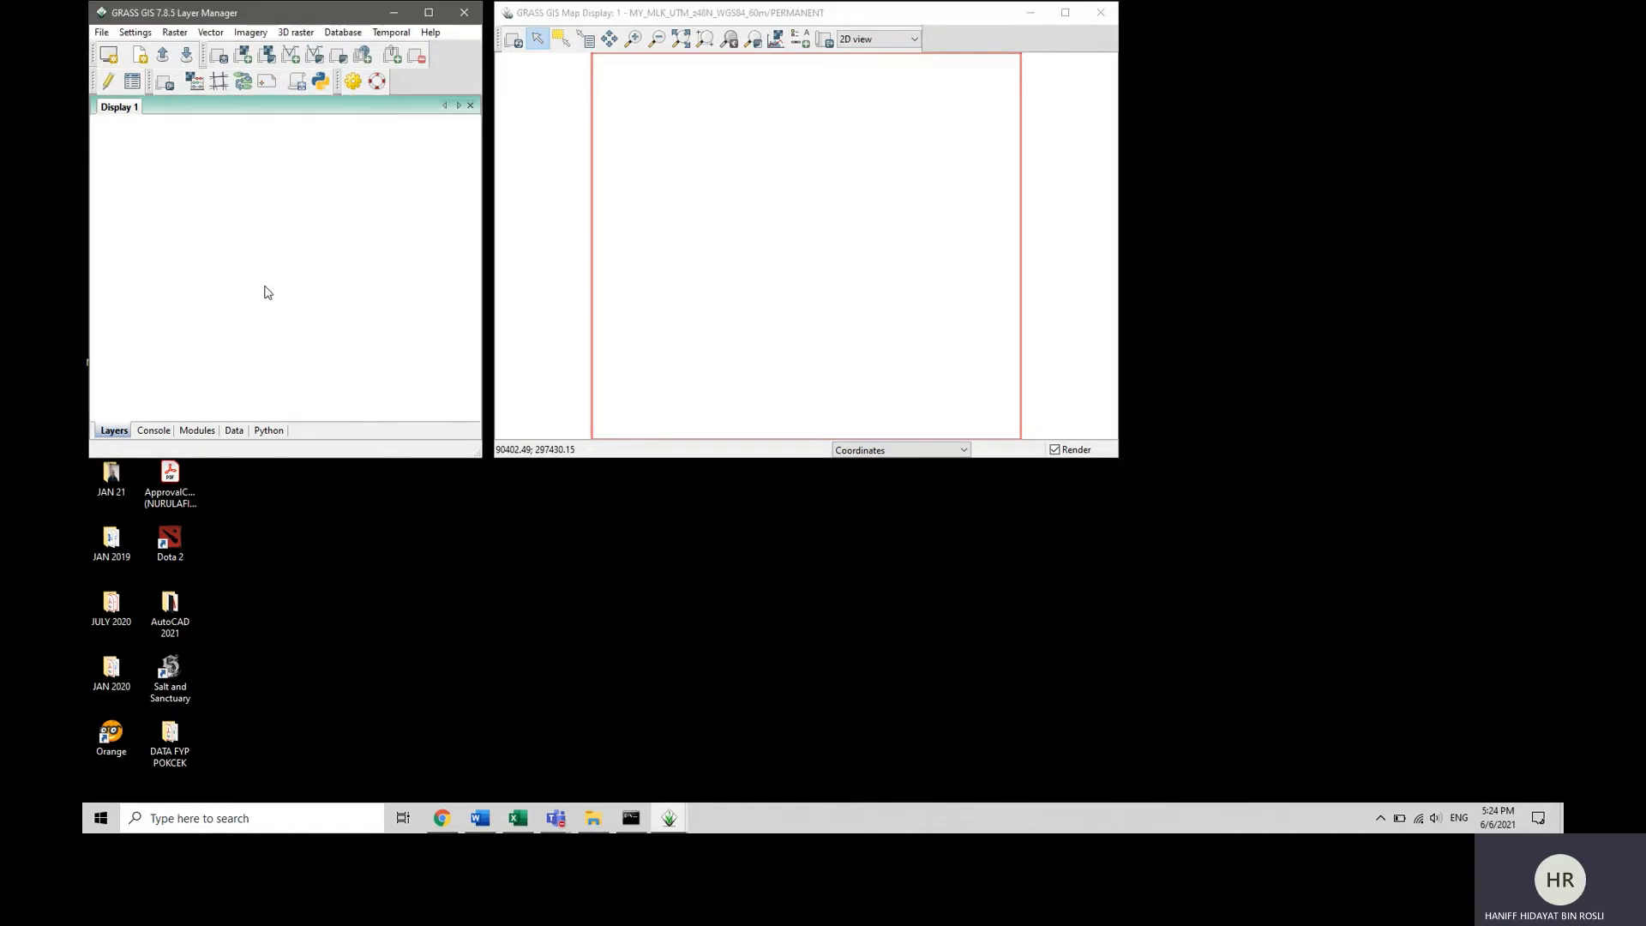
Set up a simplified raster import with reprojection using n02_e102_1arc_v3 from the SRTM_1_ARC_SECOND_GLOBAL folder as the source file.
left_click(101, 35)
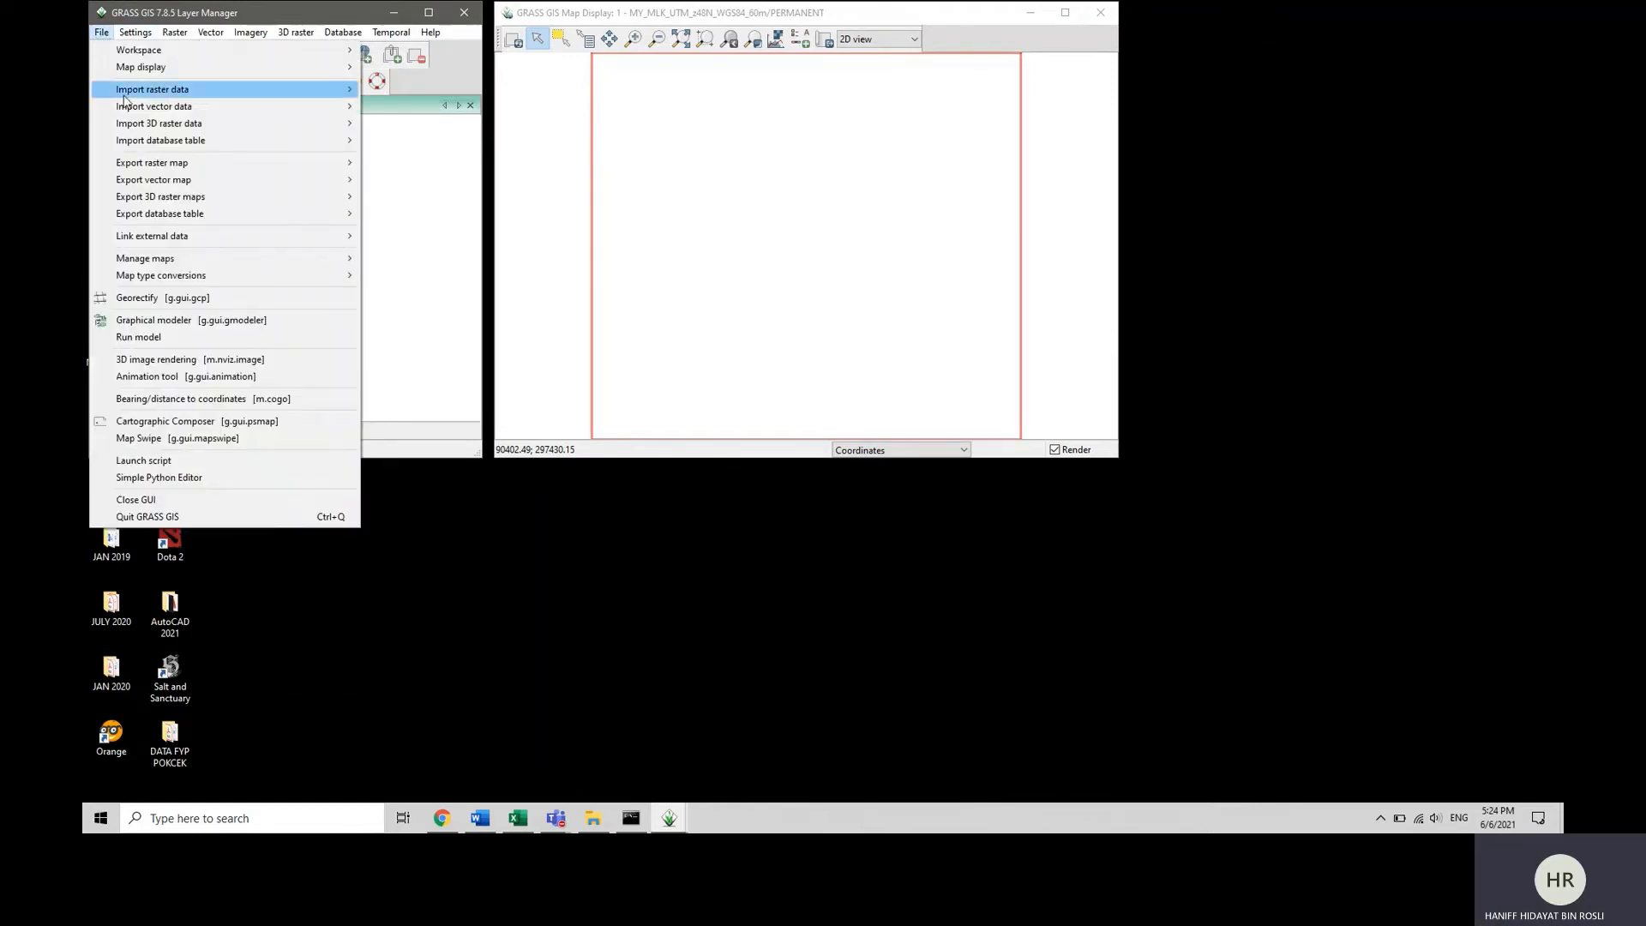
mouse_move(126, 101)
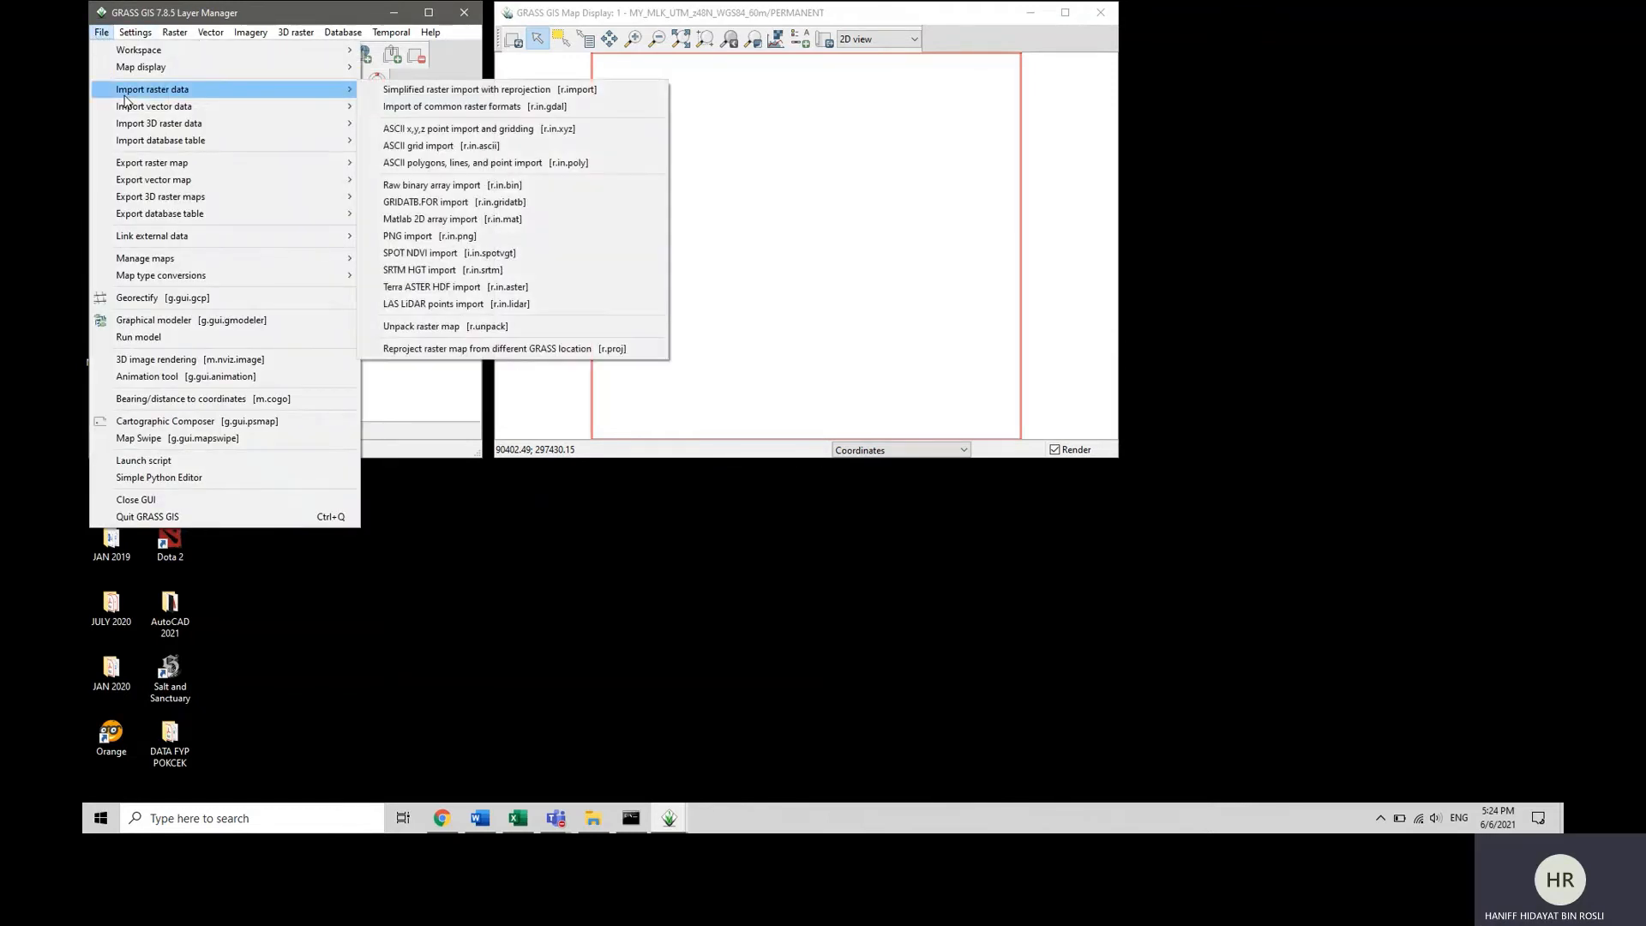
left_click(426, 93)
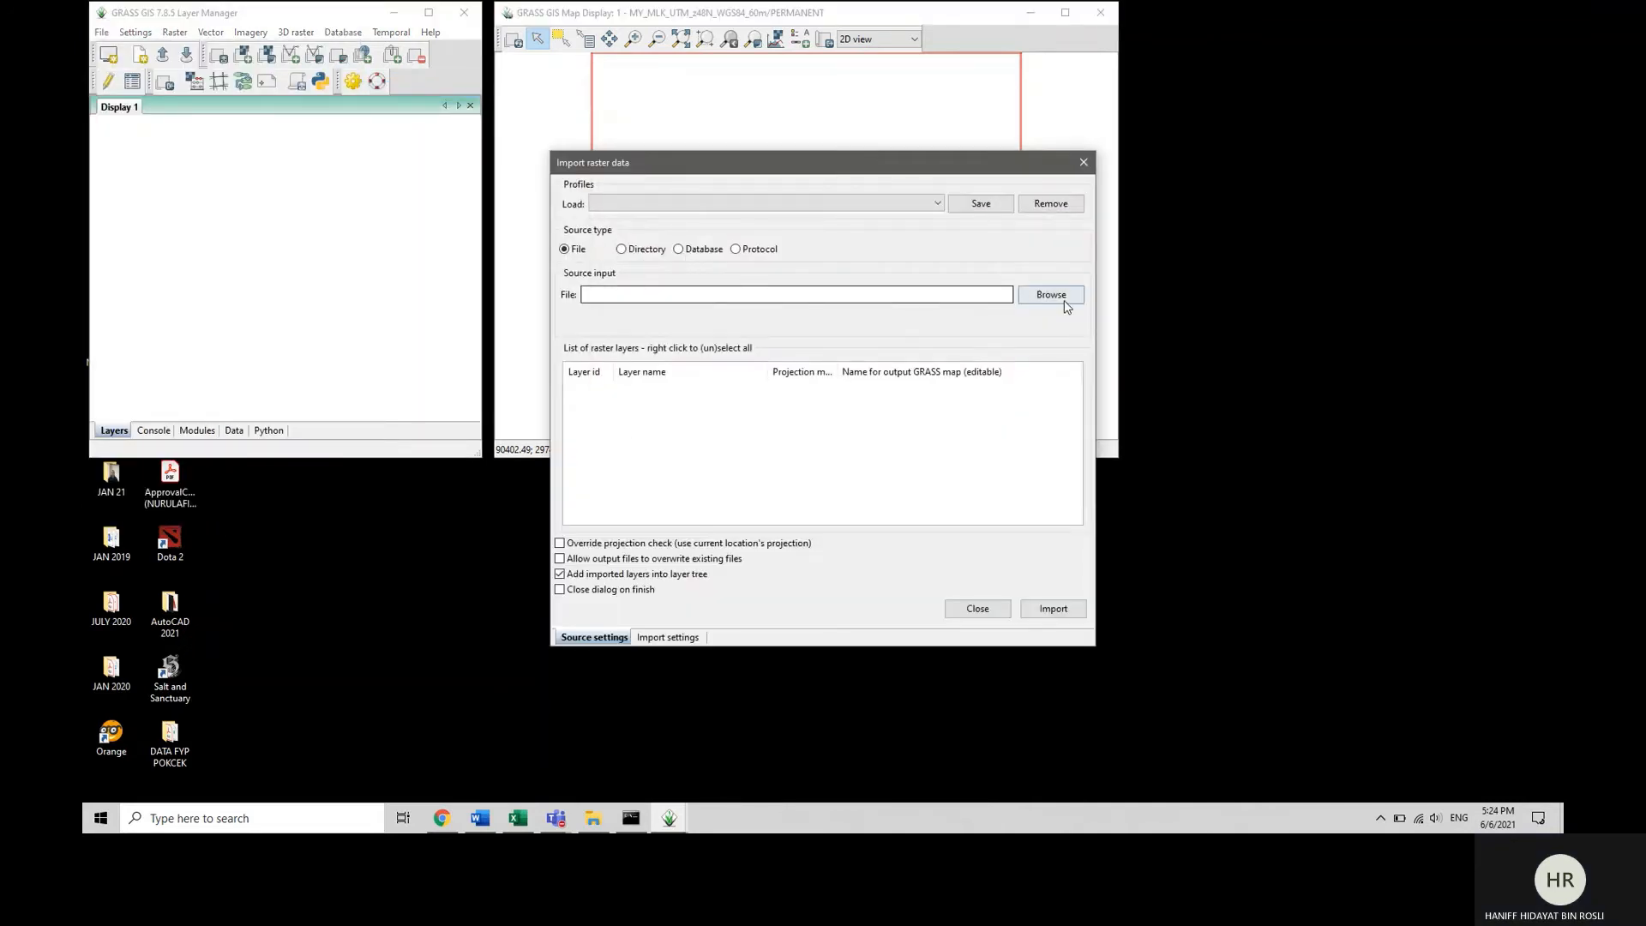
left_click(1064, 300)
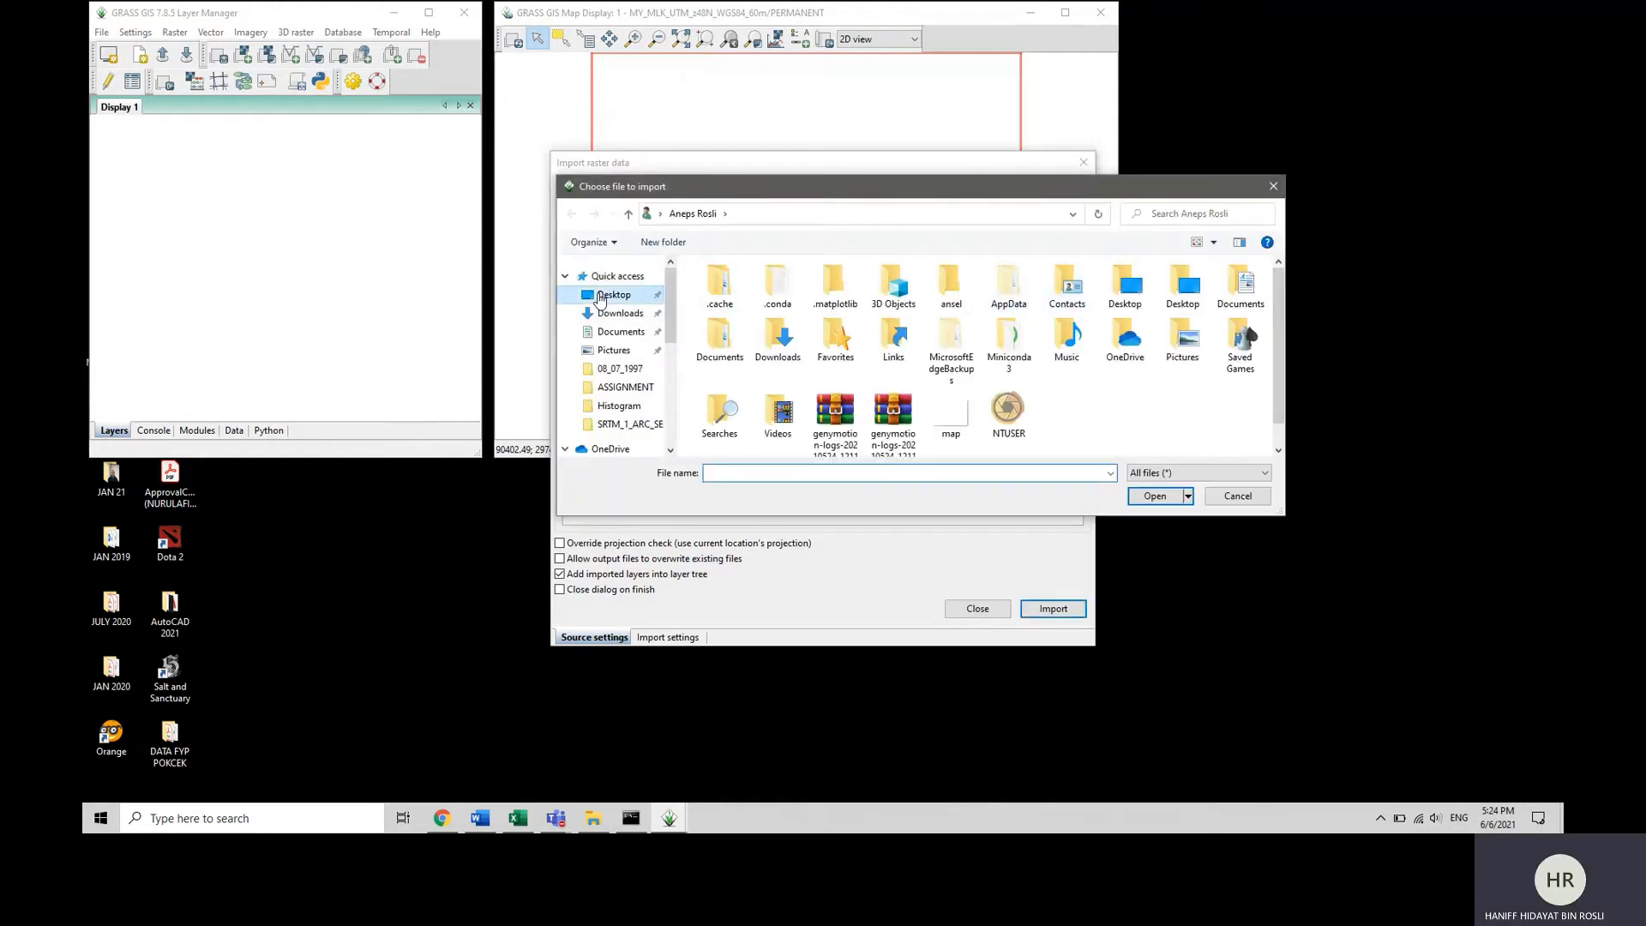
left_click(600, 297)
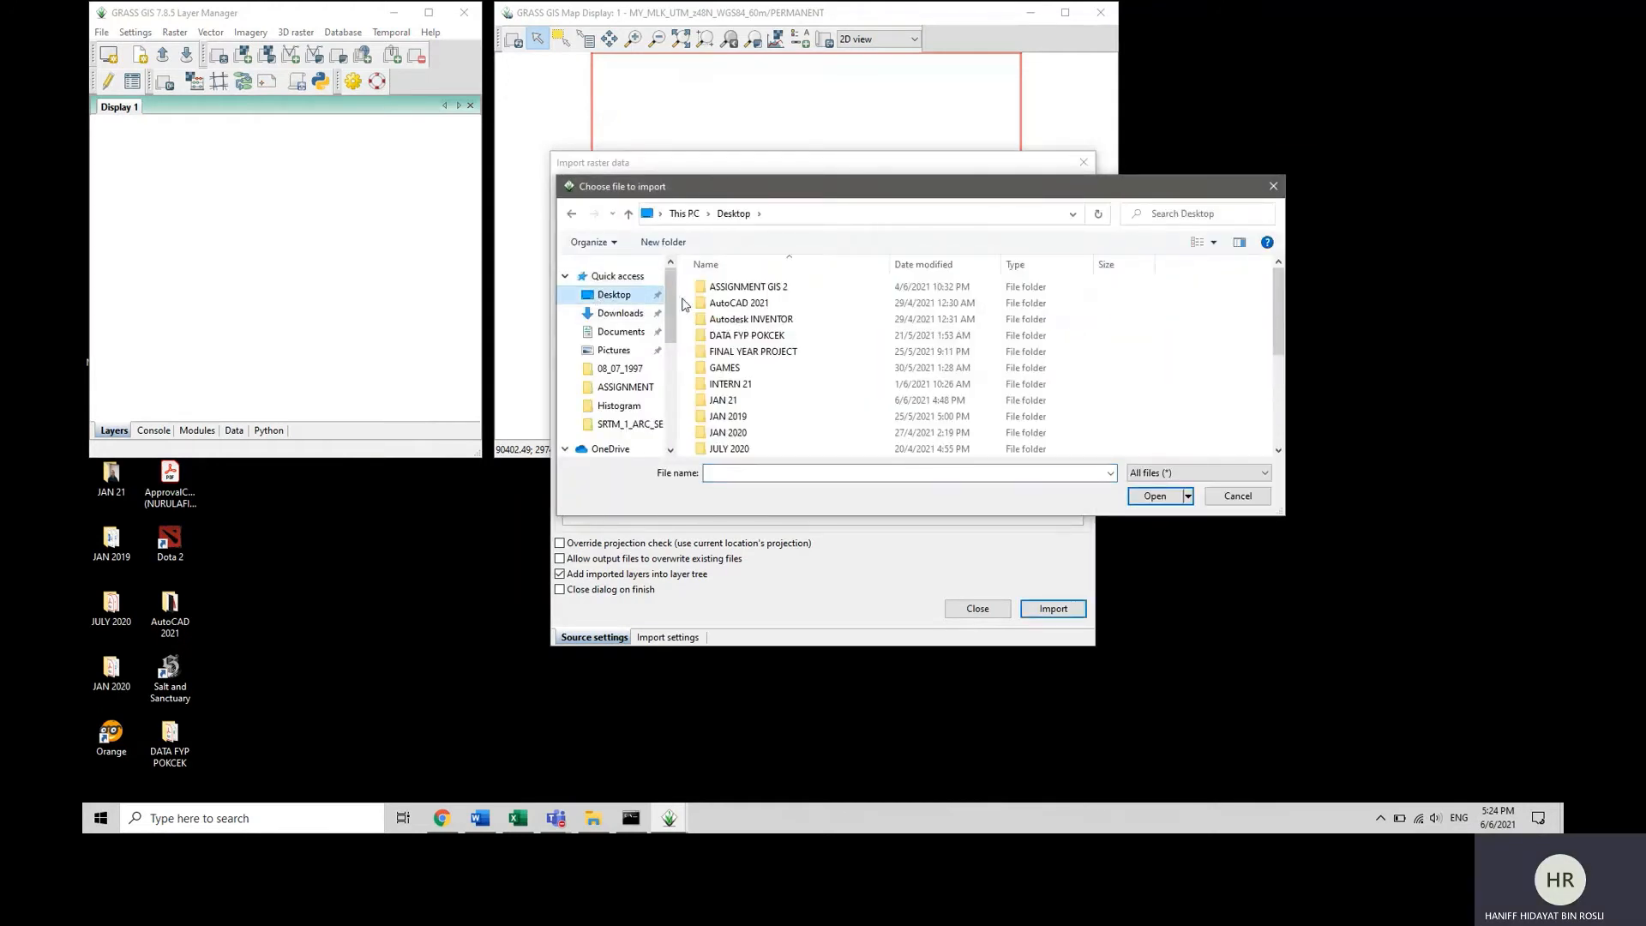
double_click(733, 288)
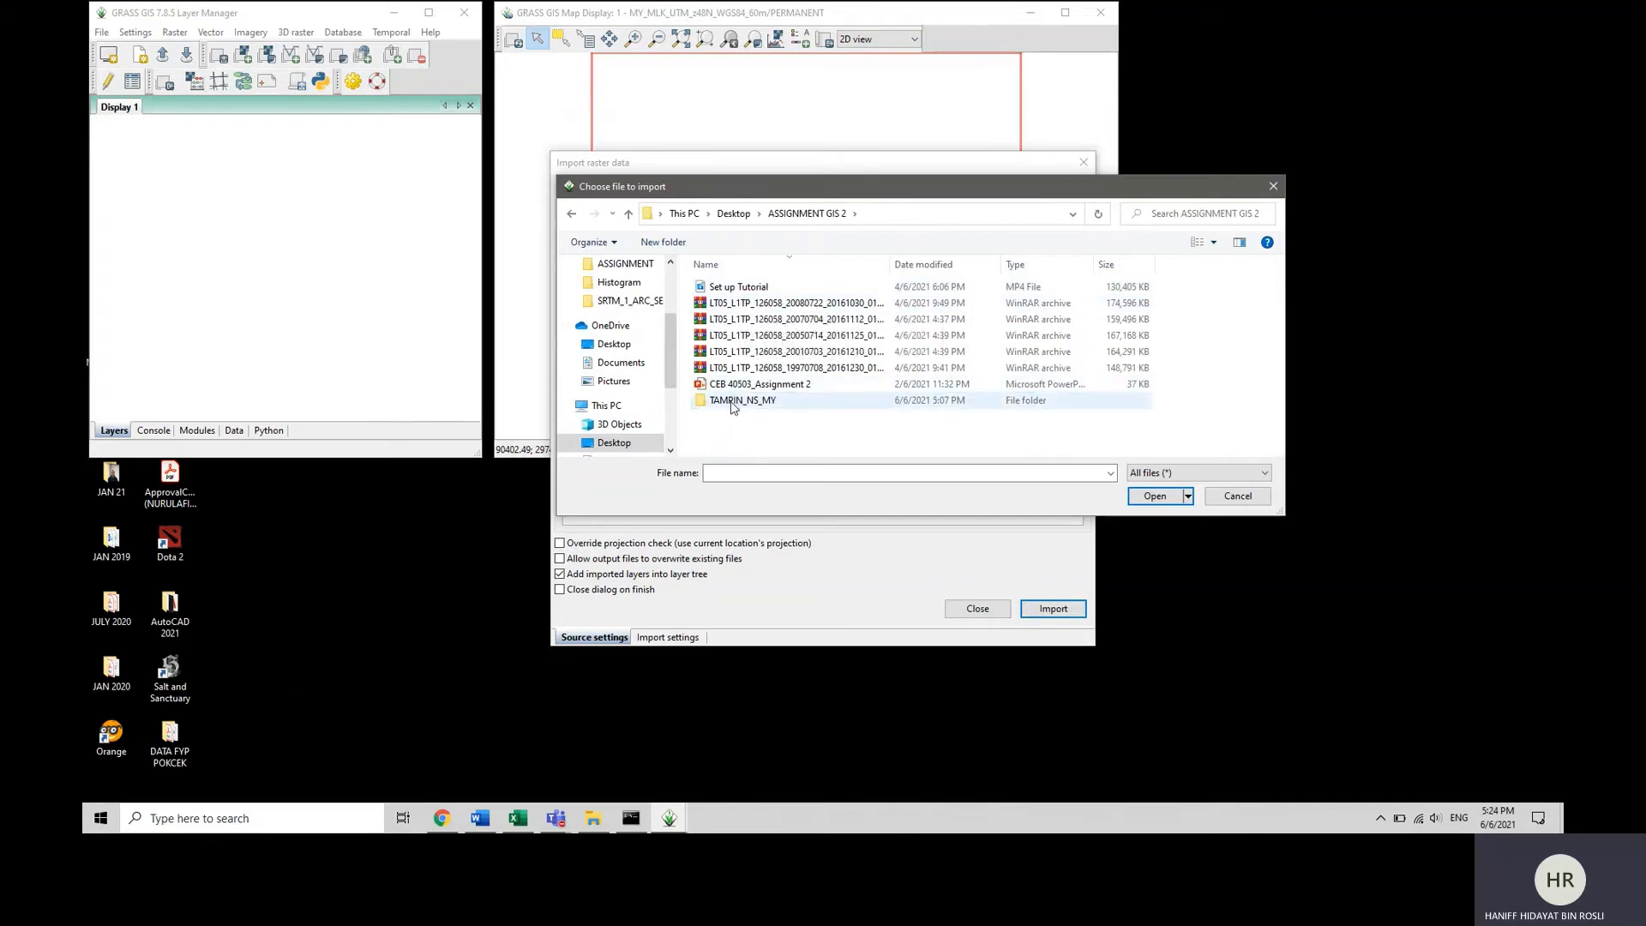
double_click(734, 400)
double_click(724, 286)
double_click(738, 303)
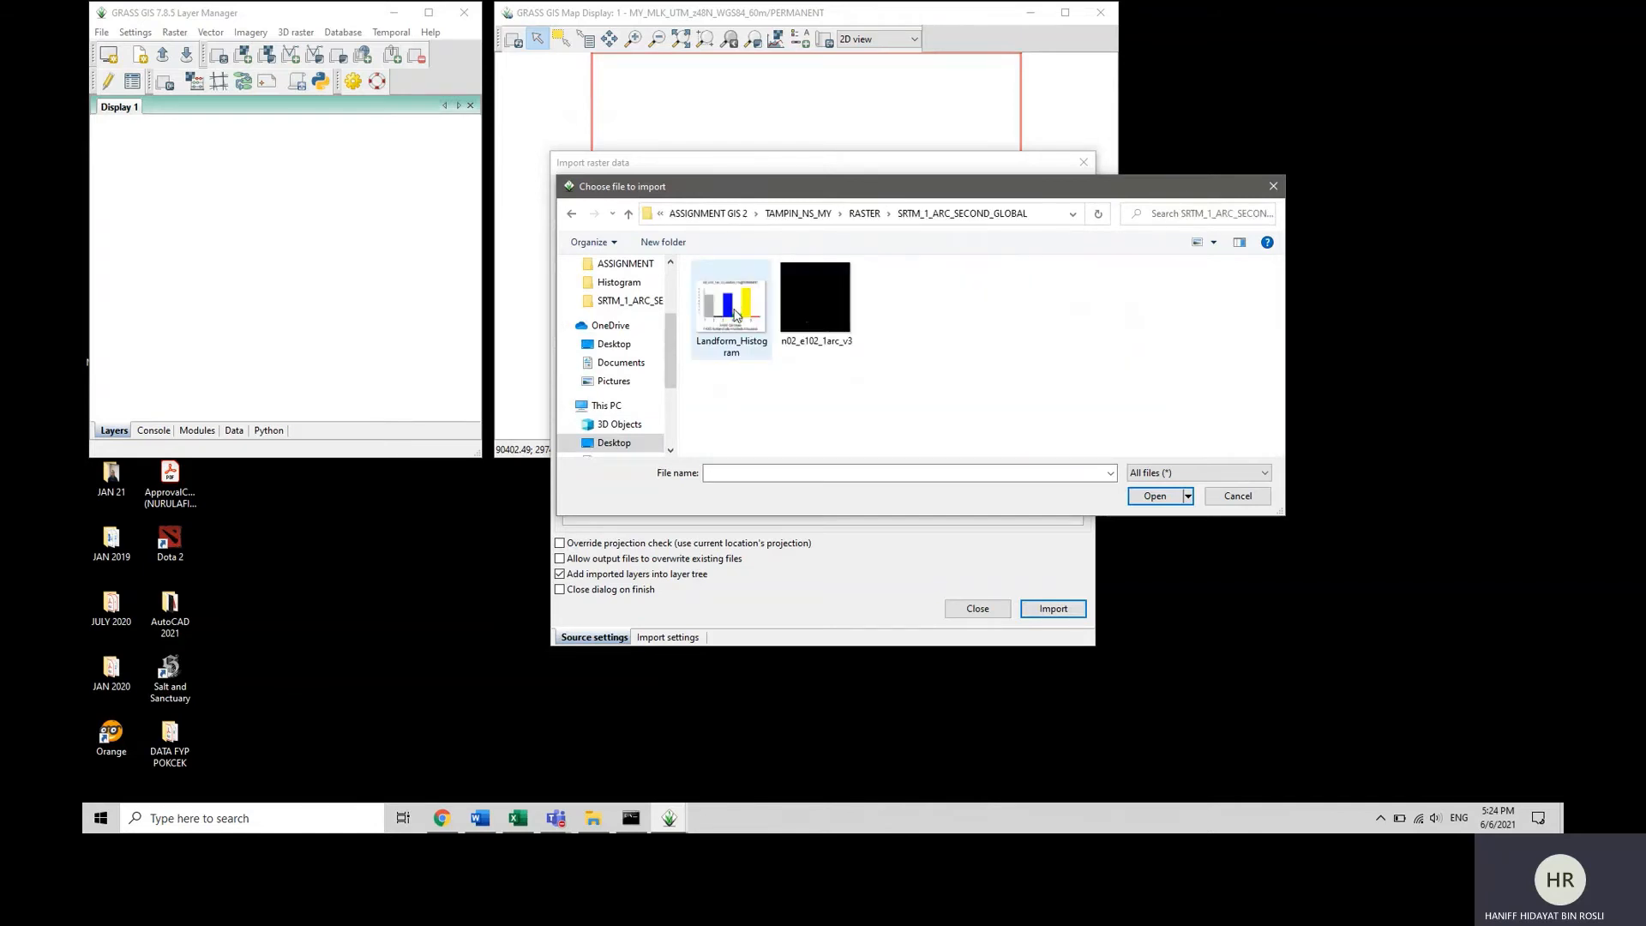
left_click(831, 324)
left_click(1161, 498)
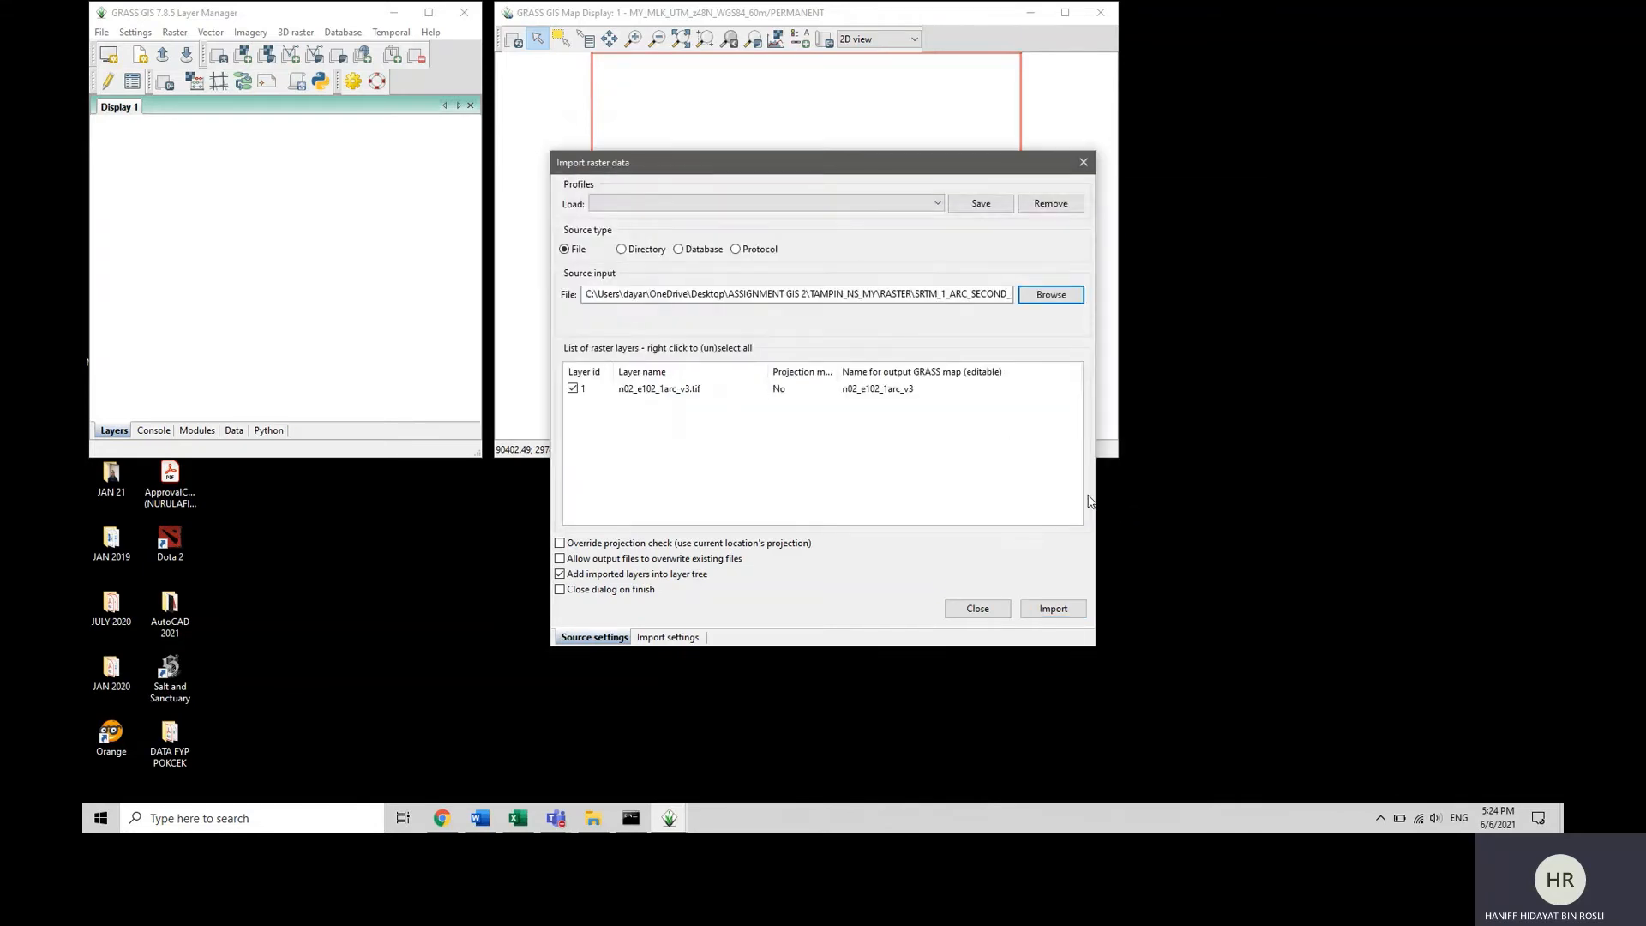
Import the n02_e102_1arc_v3 raster with reprojection and add it to the layer tree.
left_click(1051, 610)
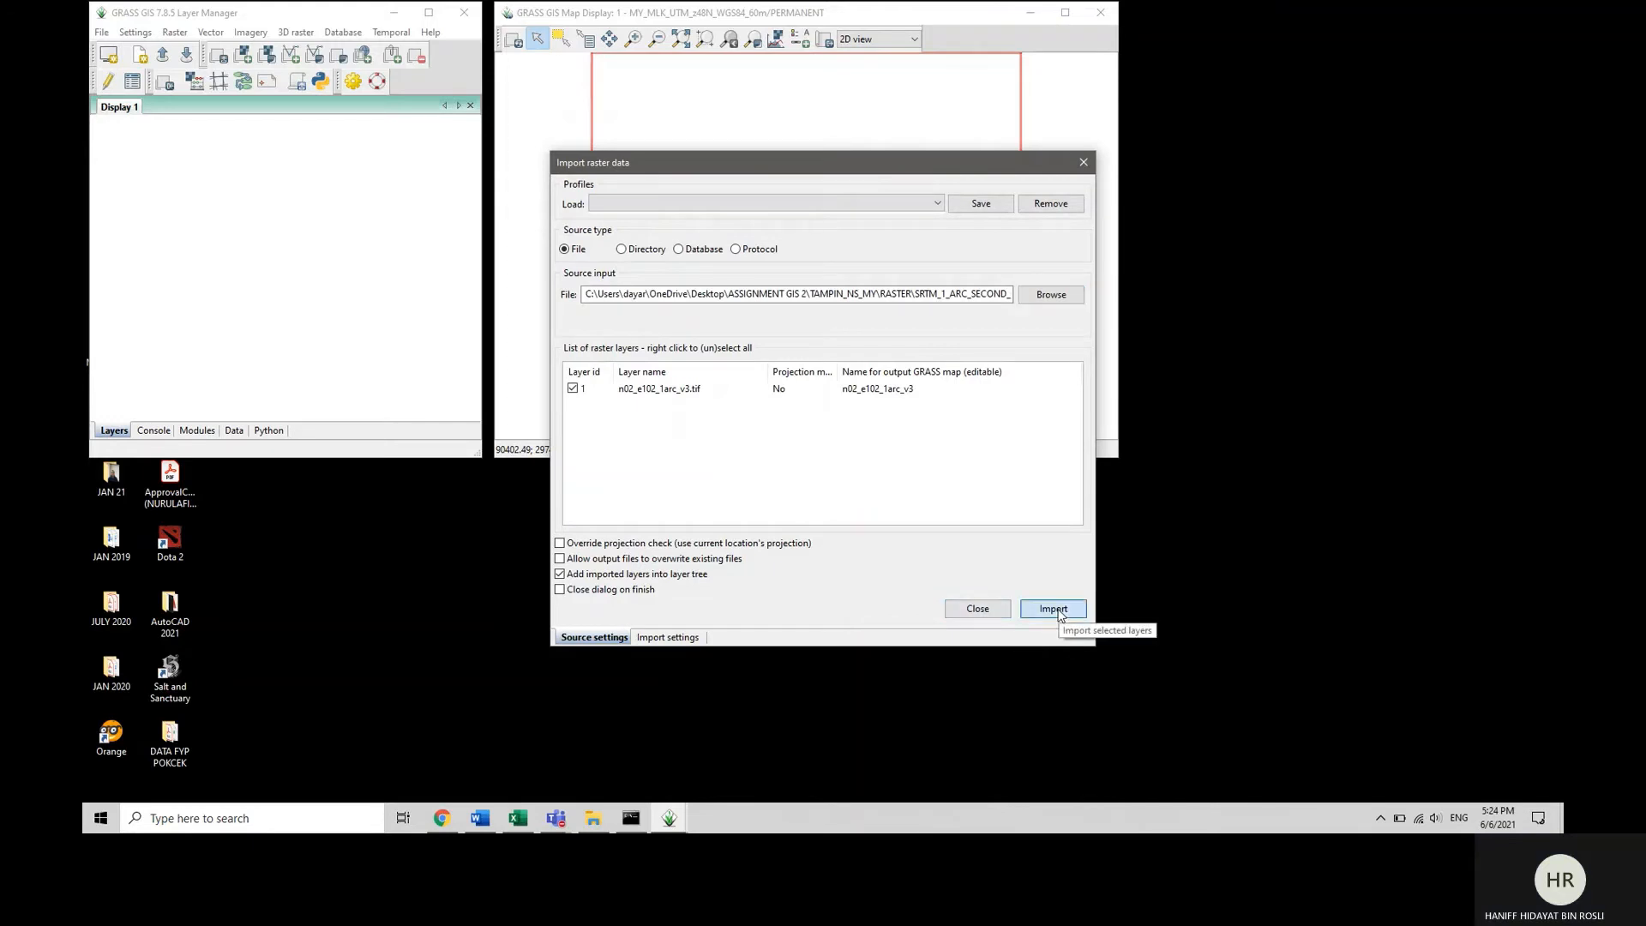
left_click(852, 382)
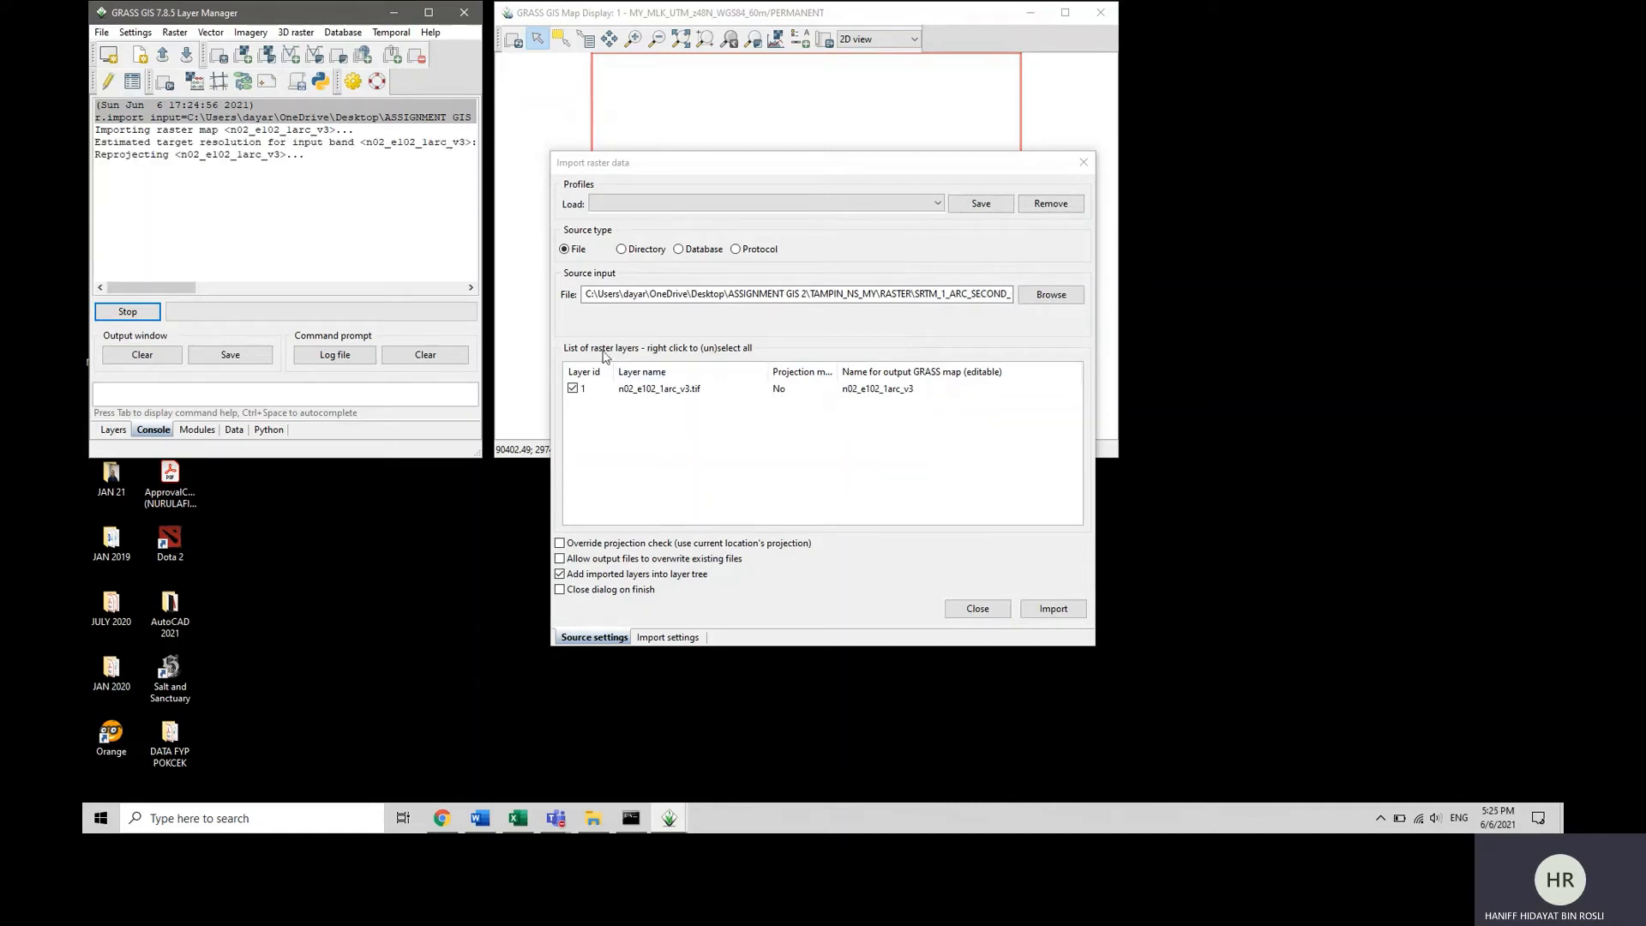
left_click_drag(972, 161, 907, 283)
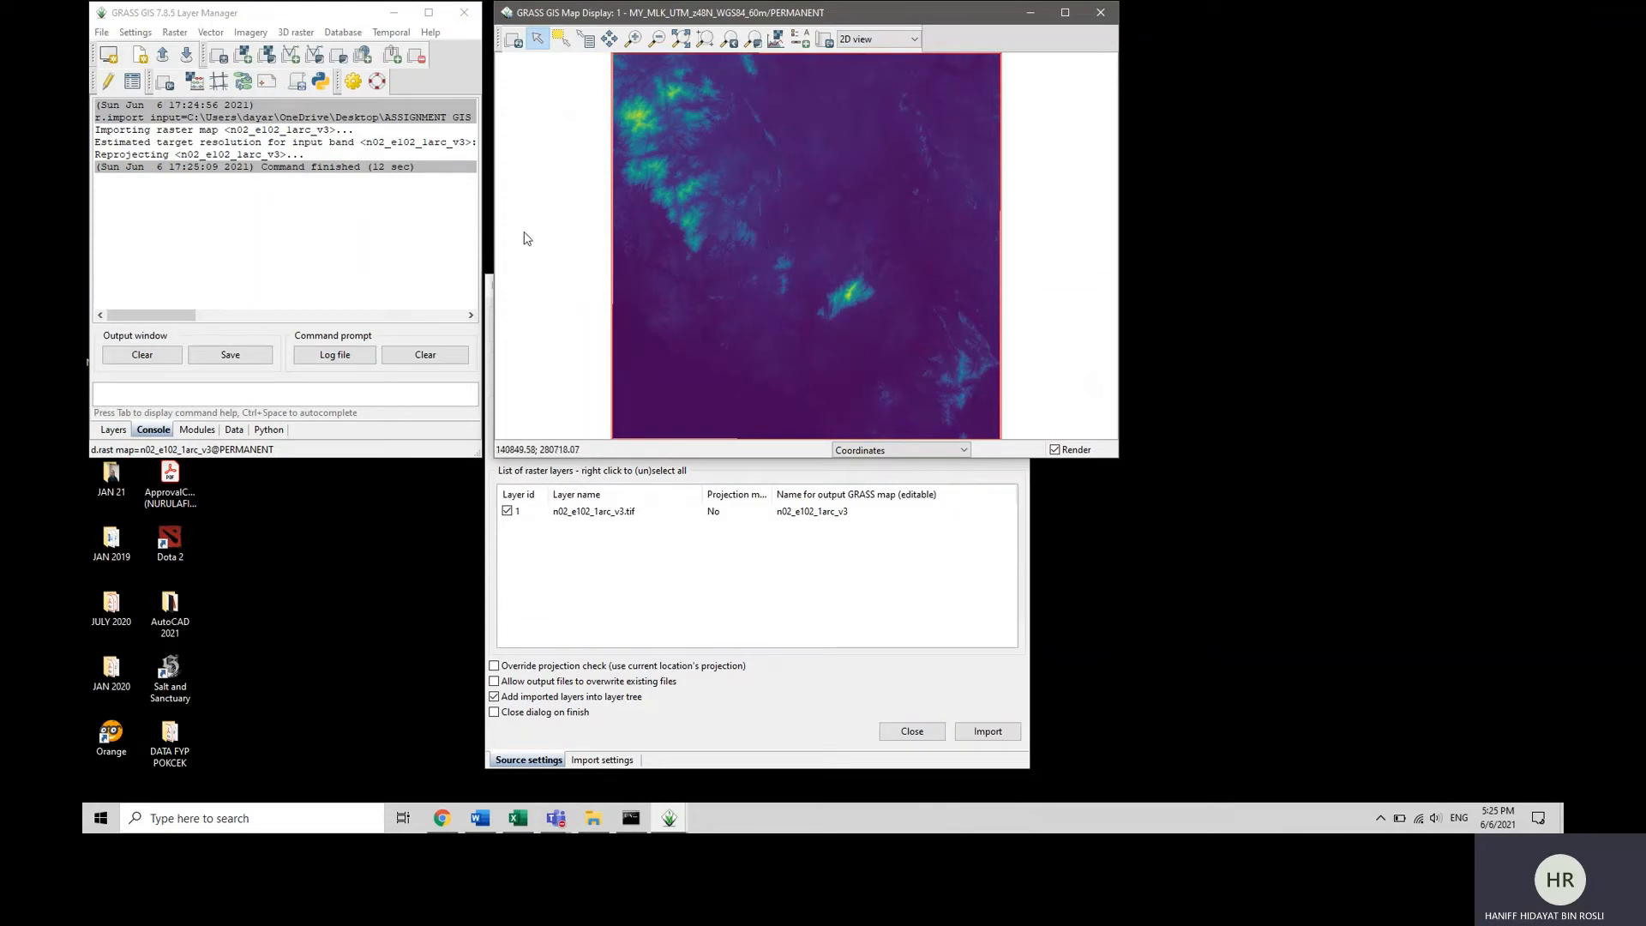
left_click(257, 245)
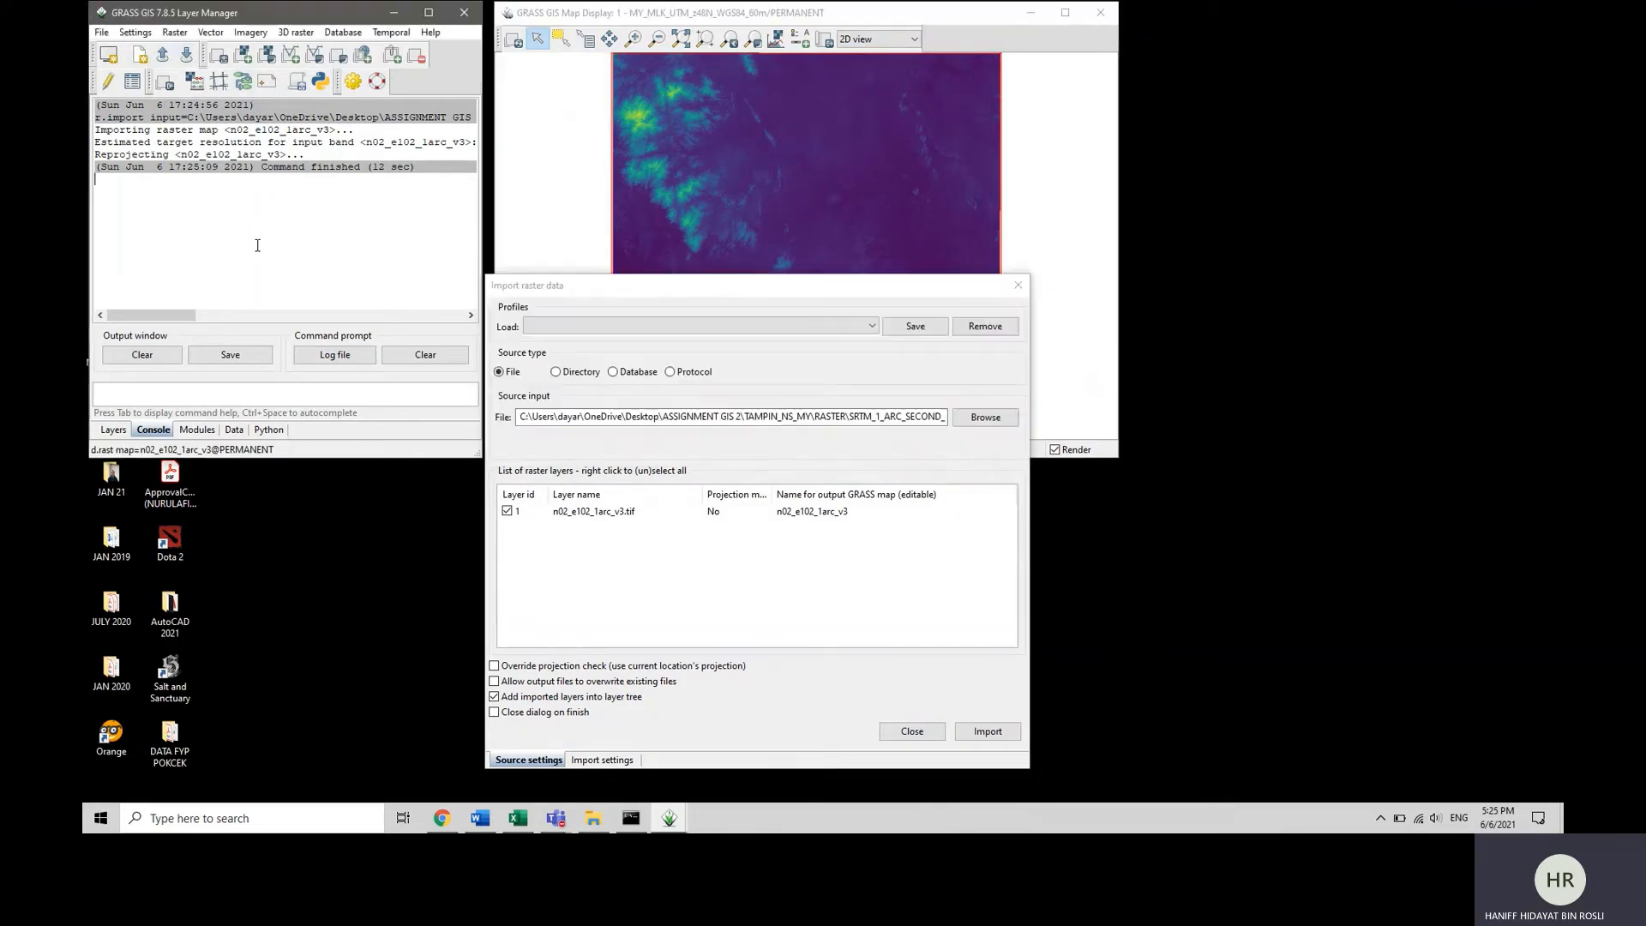
Set the computational region from the imported n02_e102_1arc_v3 map.
left_click(113, 429)
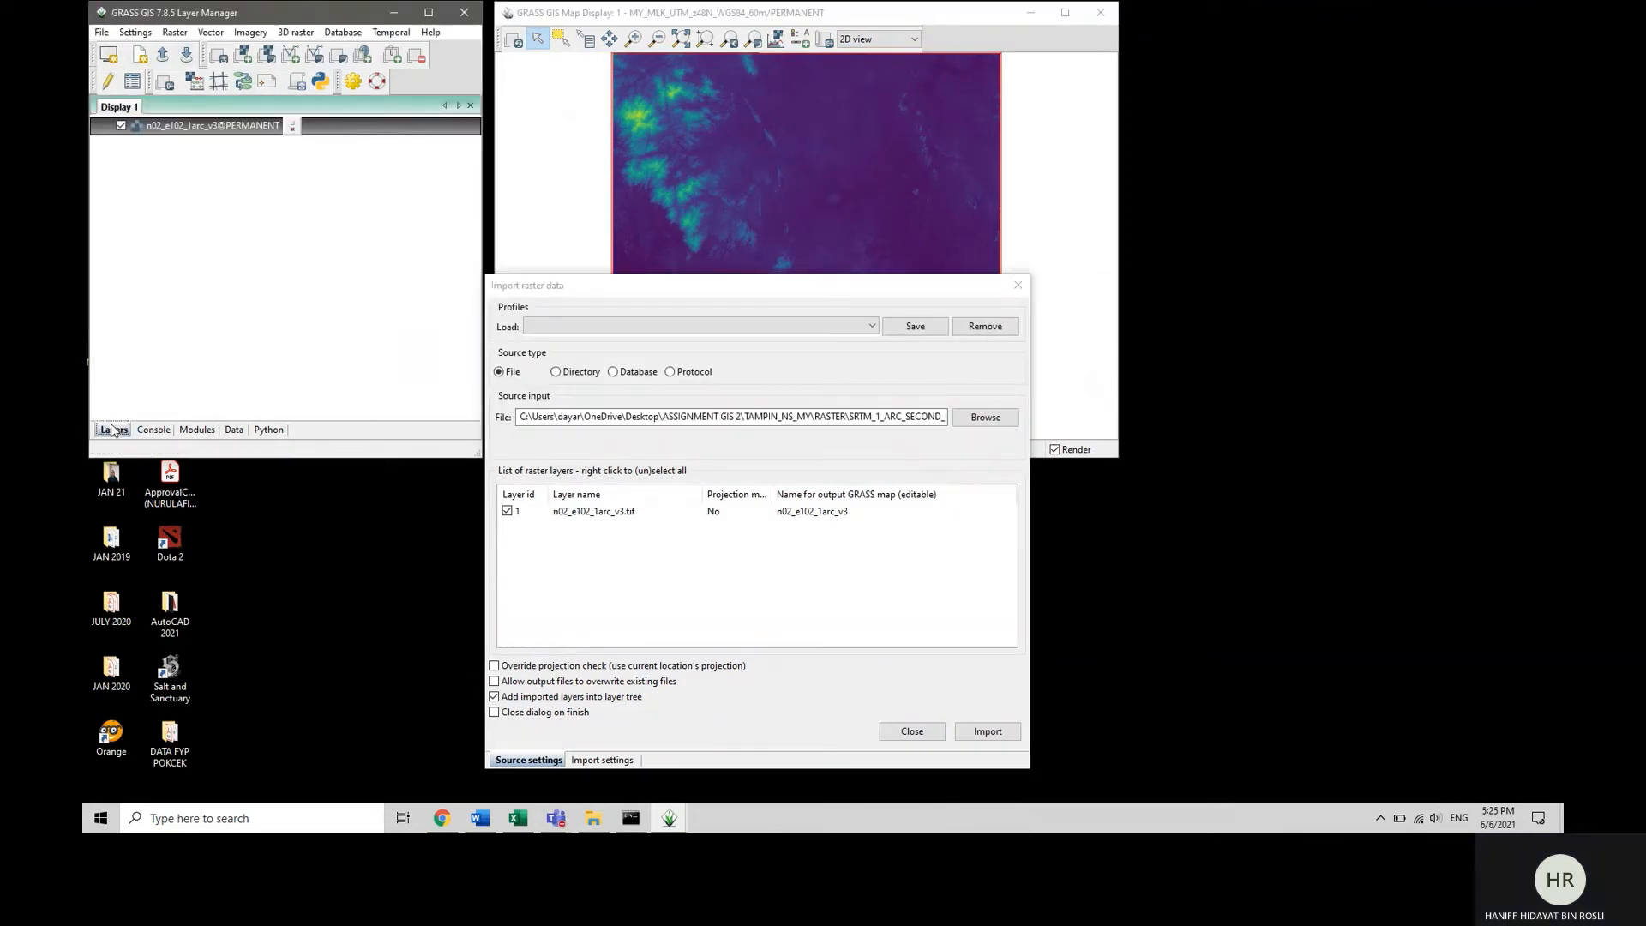
right_click(217, 128)
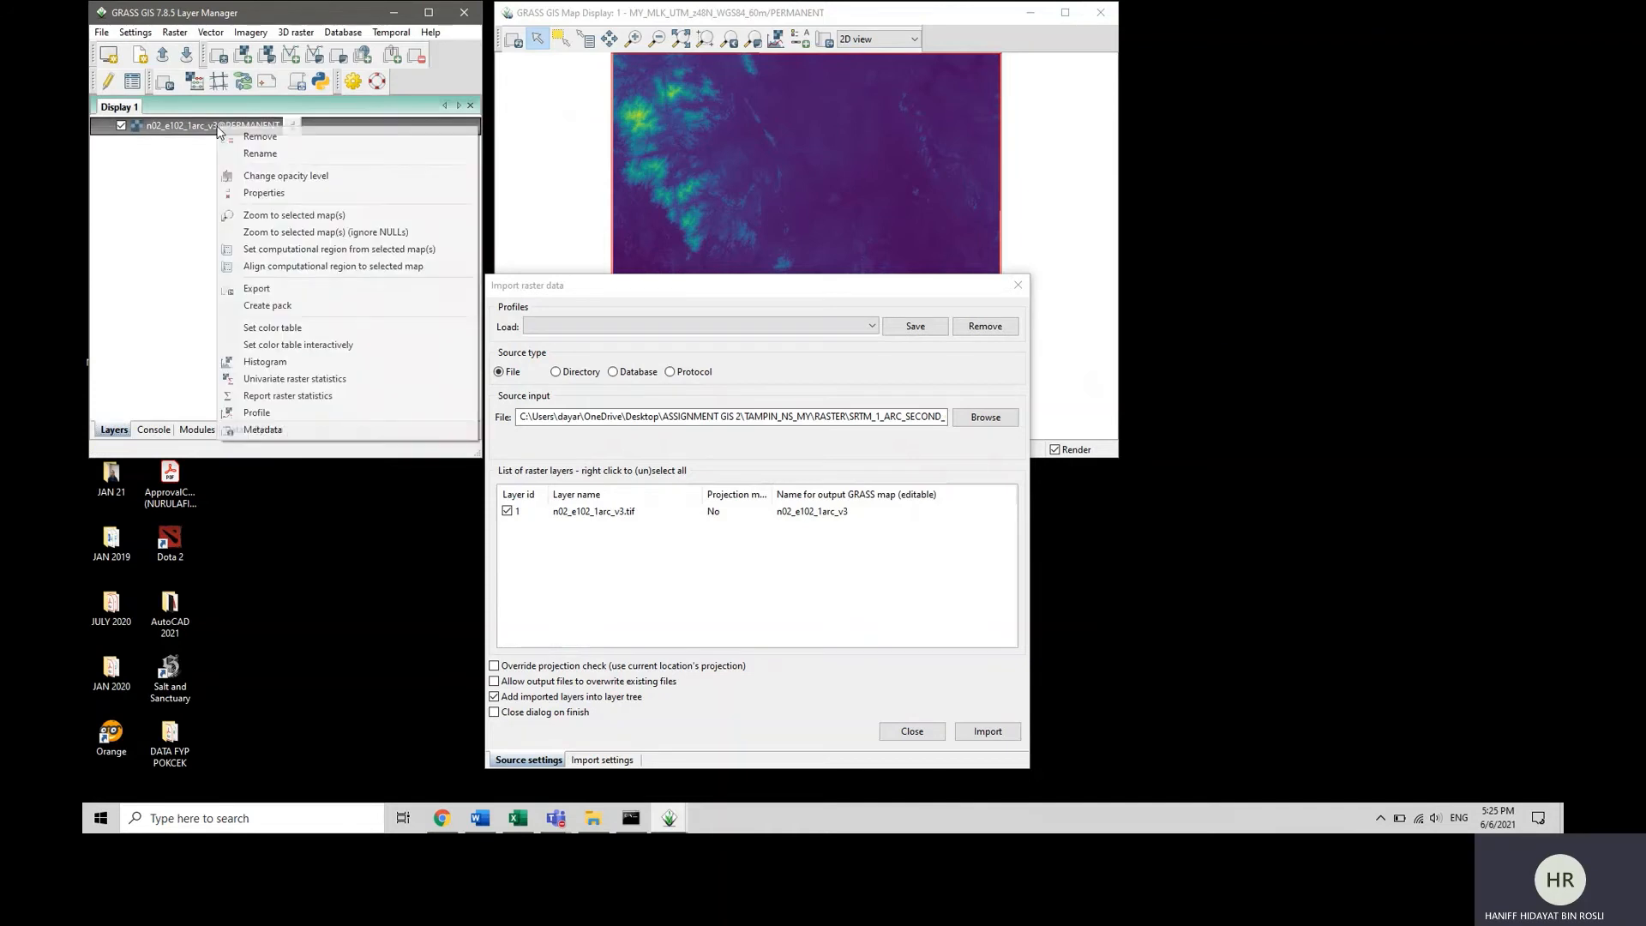
left_click(296, 249)
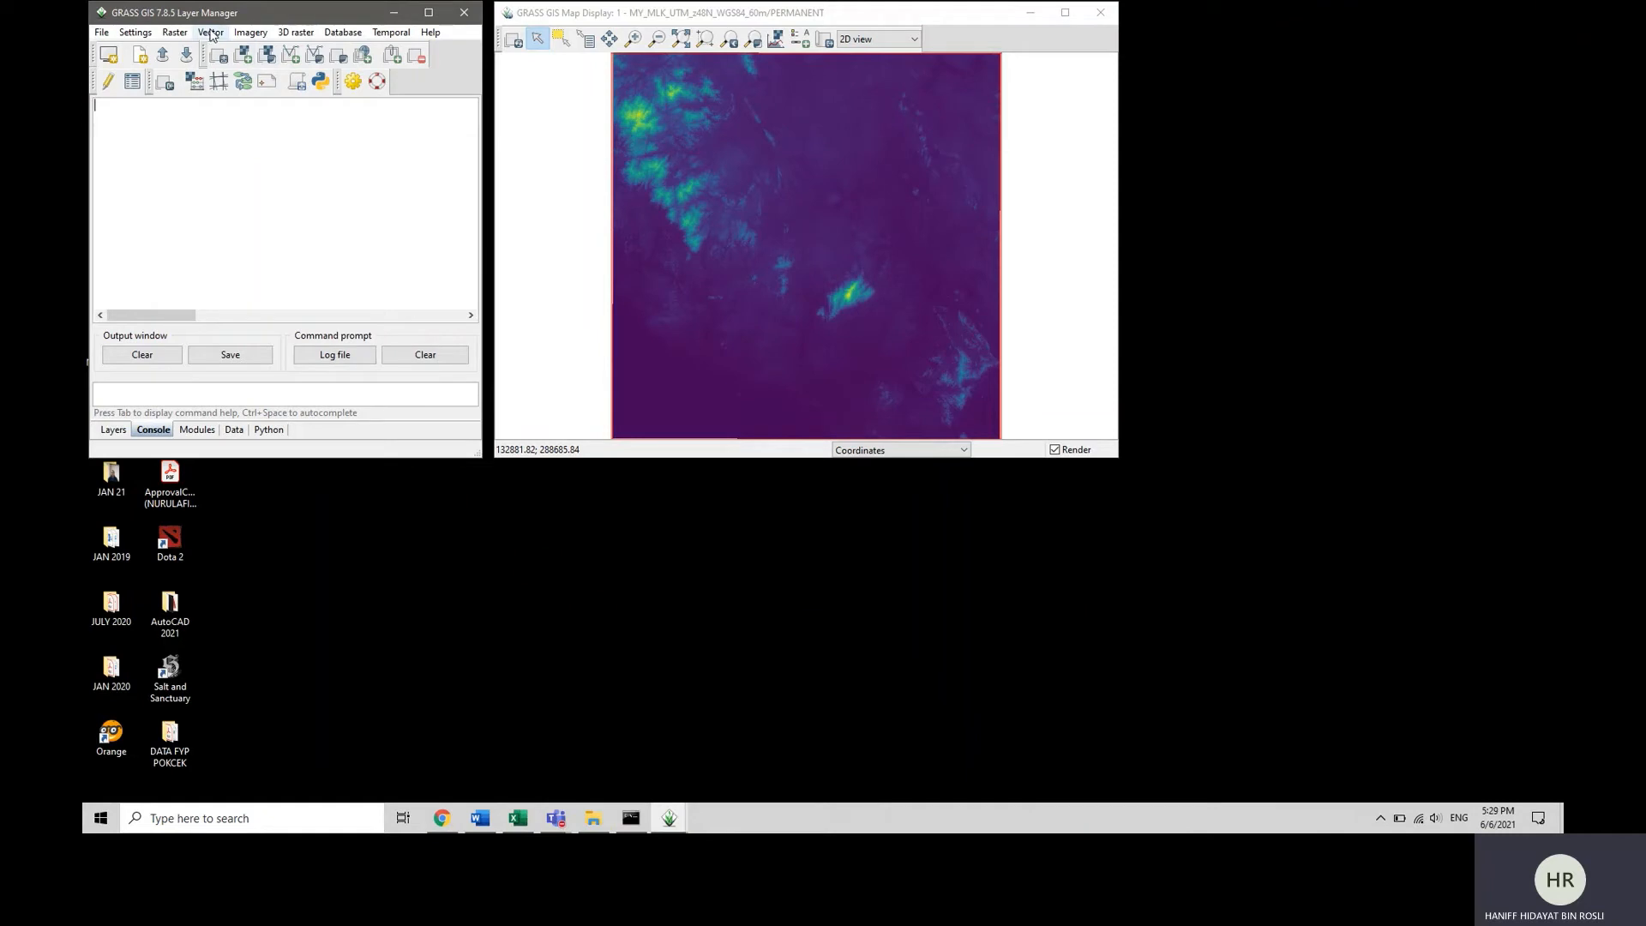
Set up a terrain parameters analysis (r.param.scale) of n02_e102_1arc_v3 with the output map named n02_e102_1arc_v3_Lanform_11X.
left_click(176, 33)
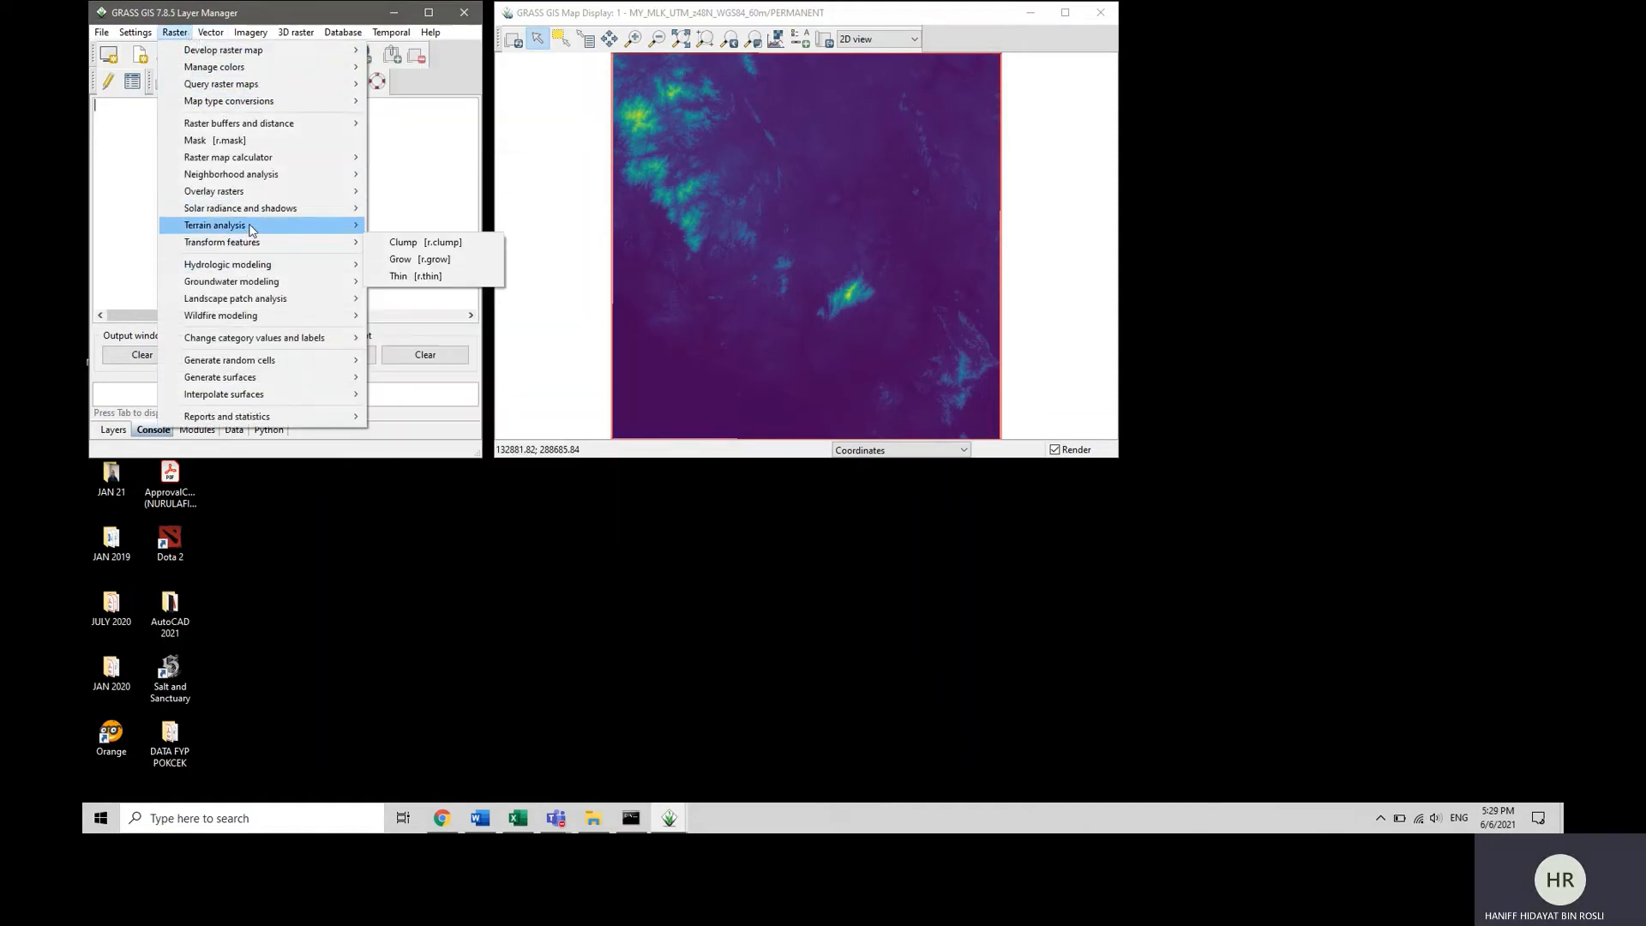
mouse_move(257, 225)
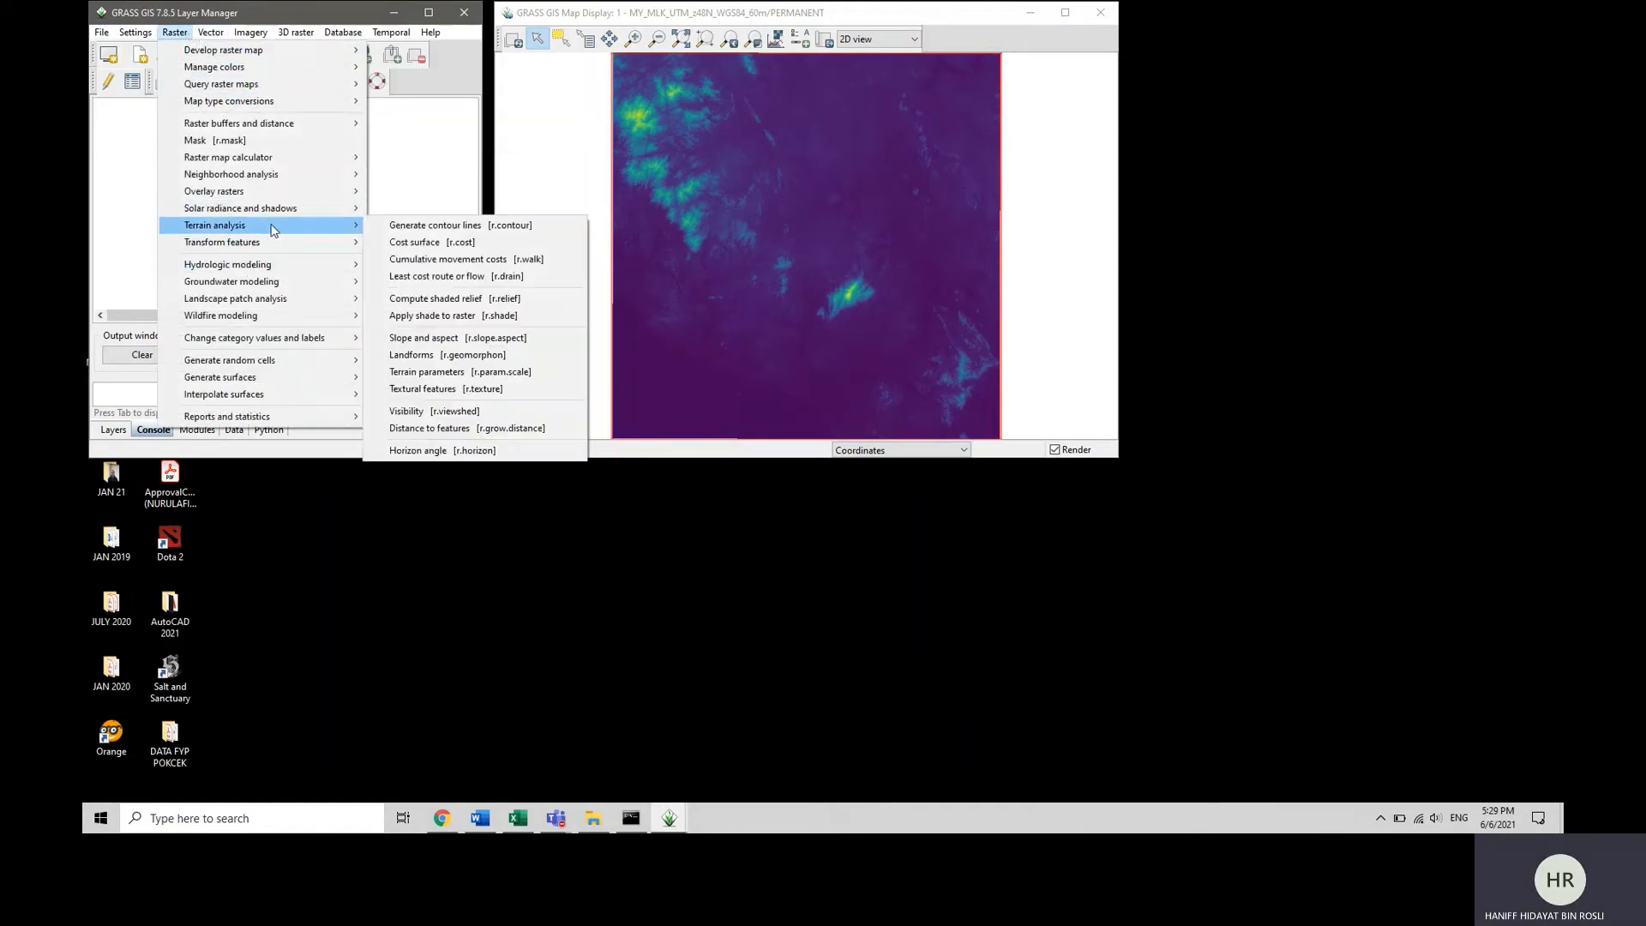
left_click(429, 371)
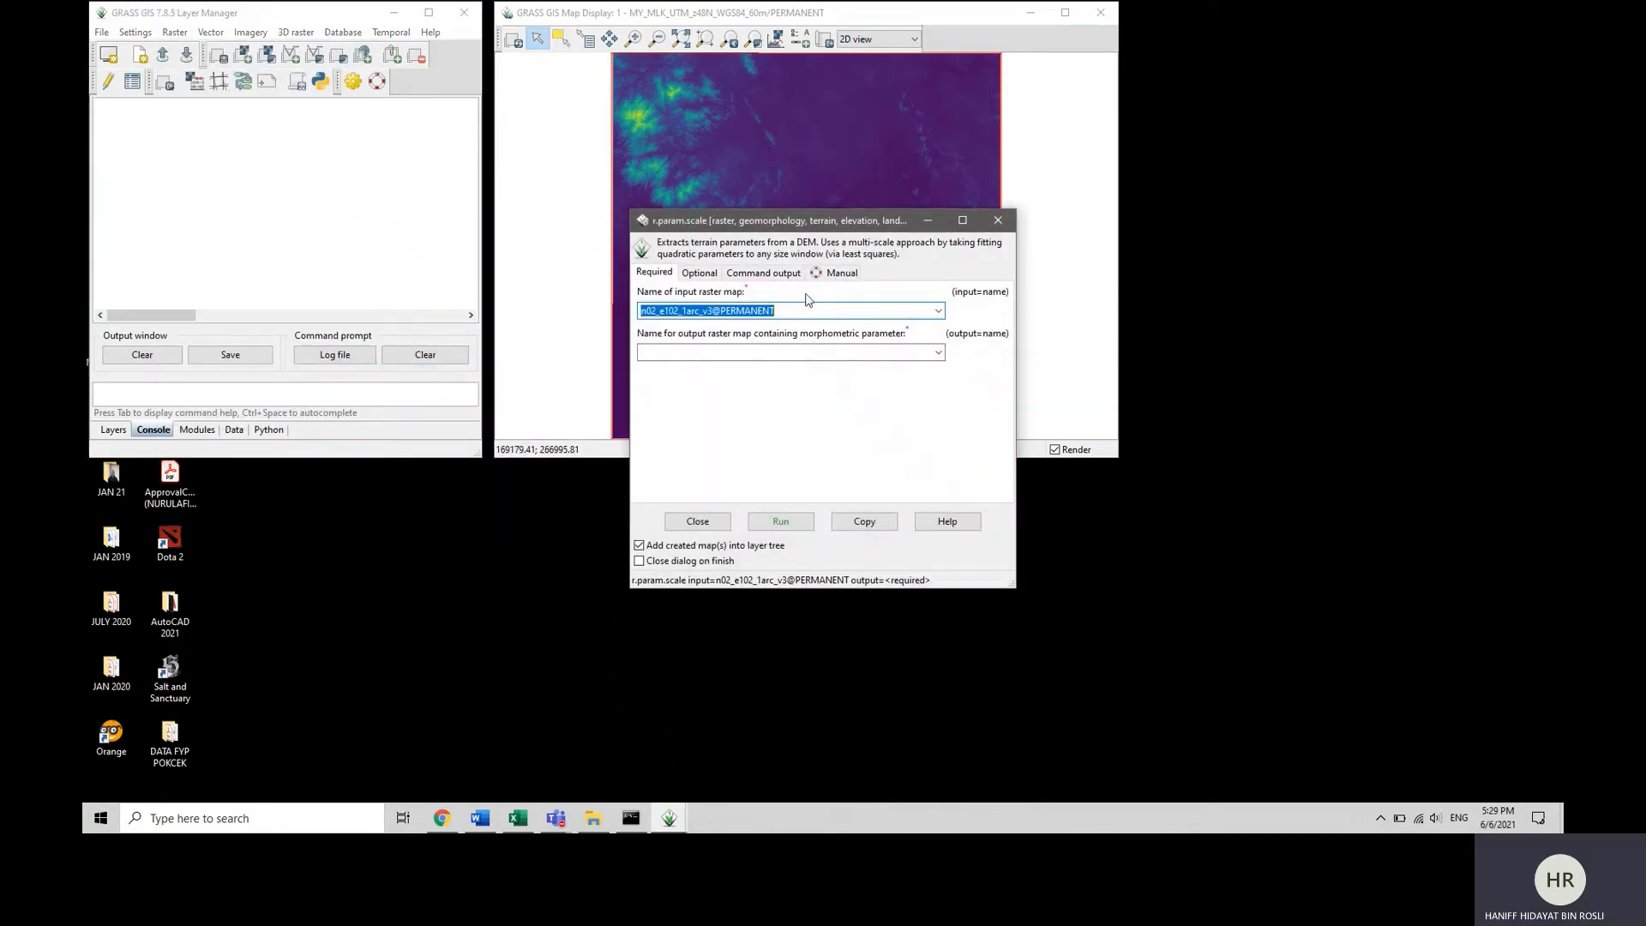
left_click(938, 354)
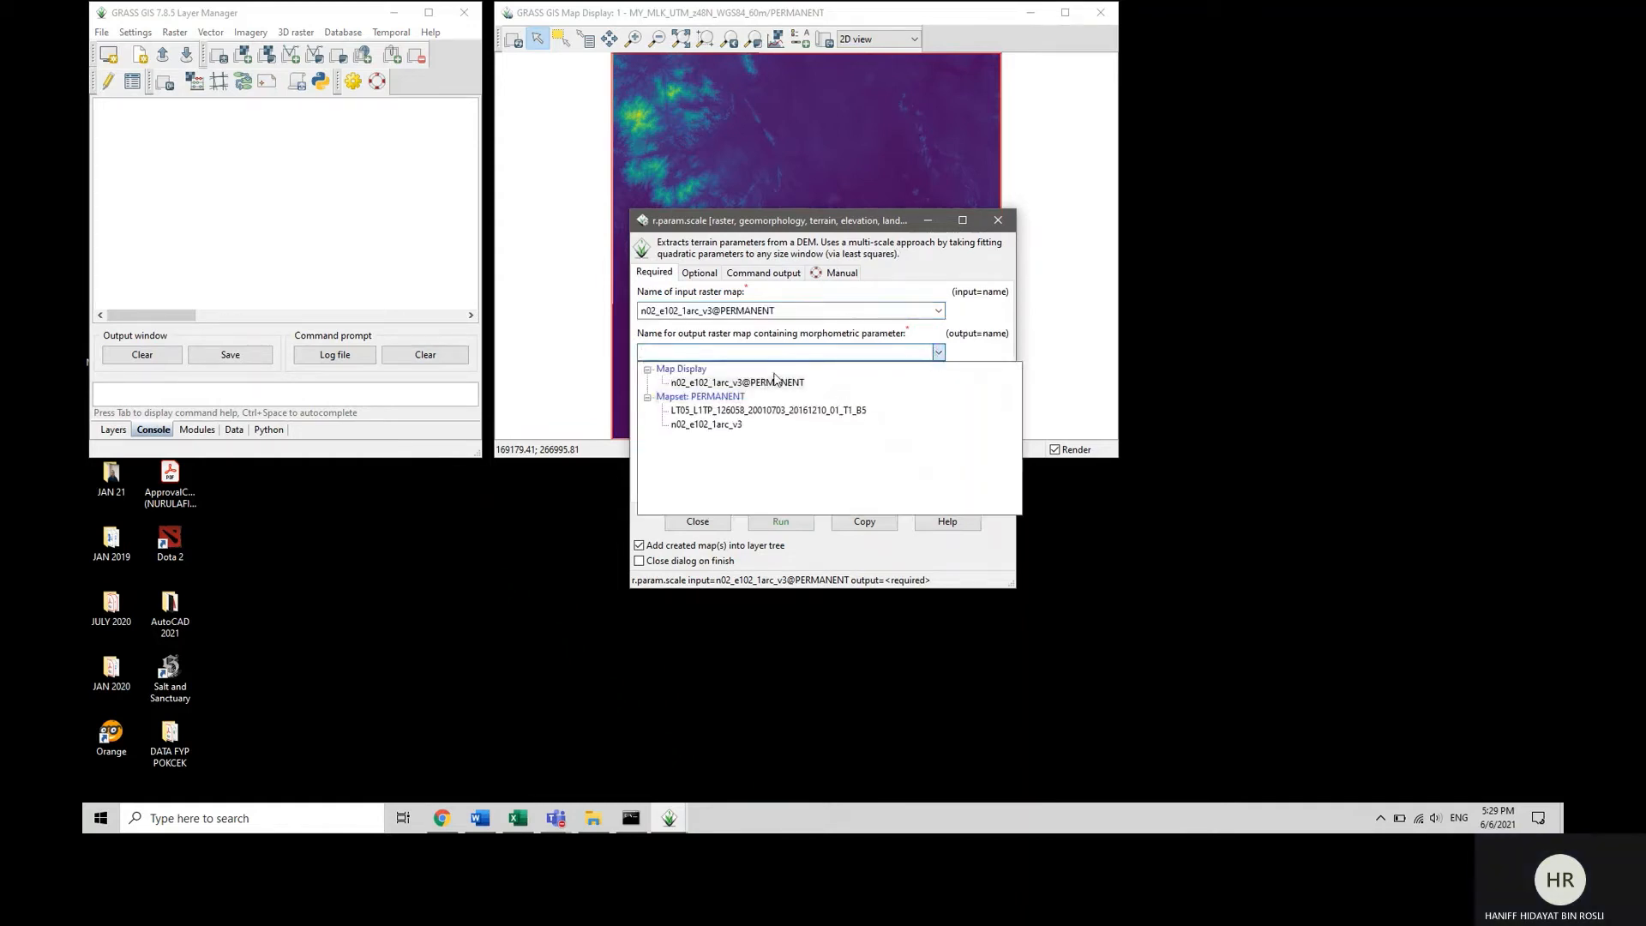
left_click(768, 383)
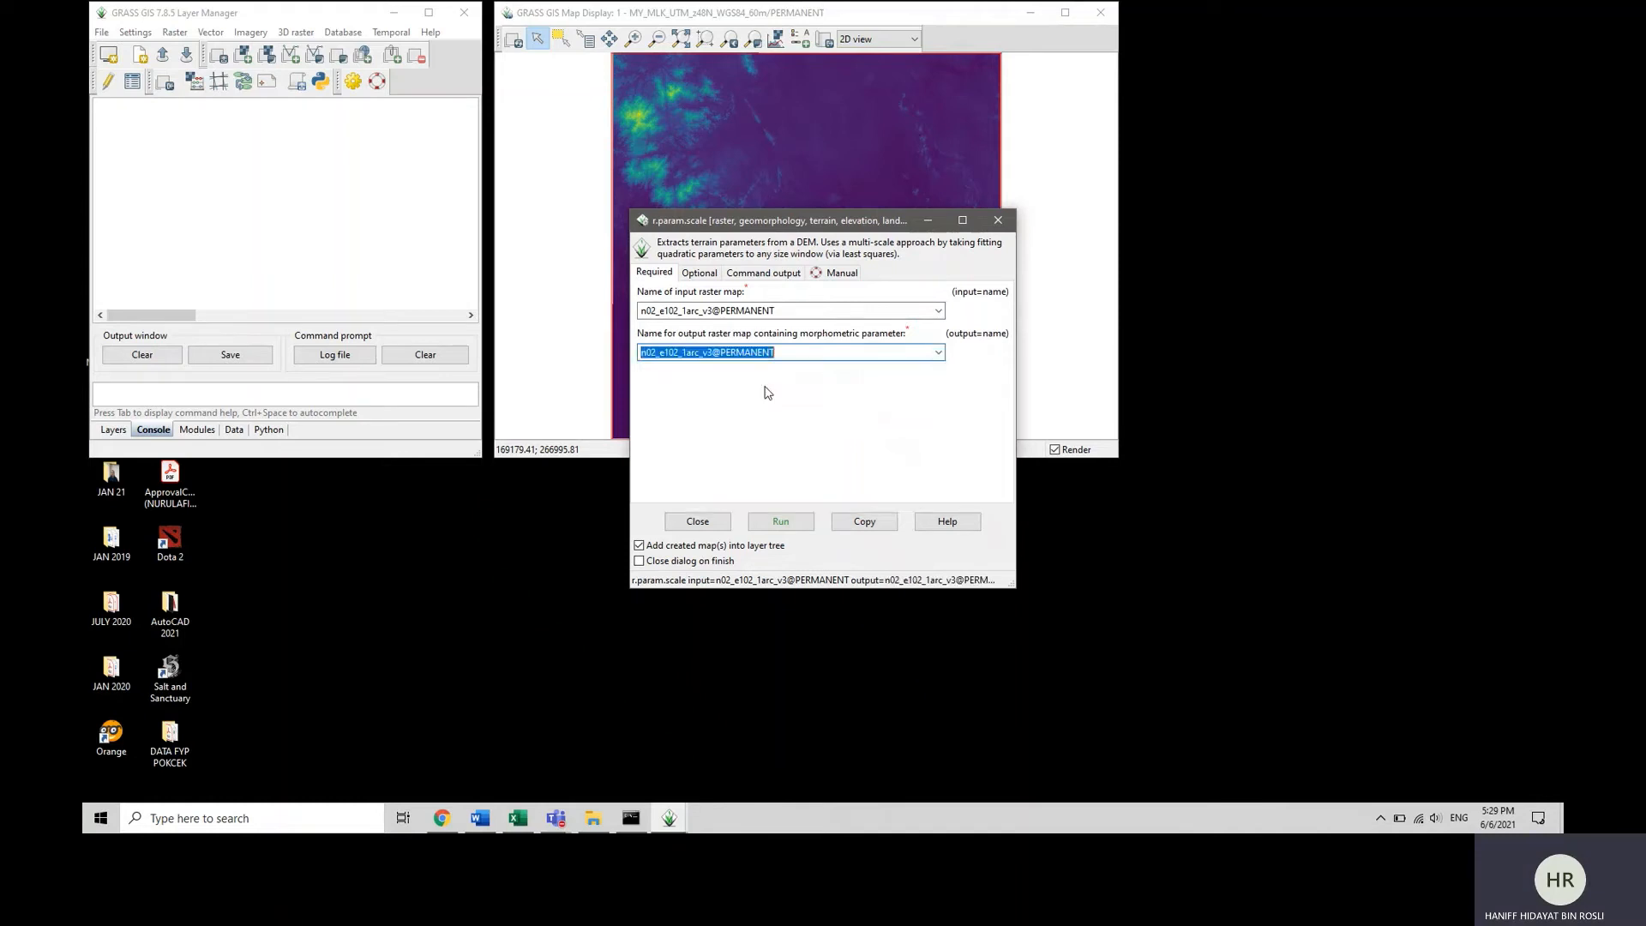
left_click(818, 351)
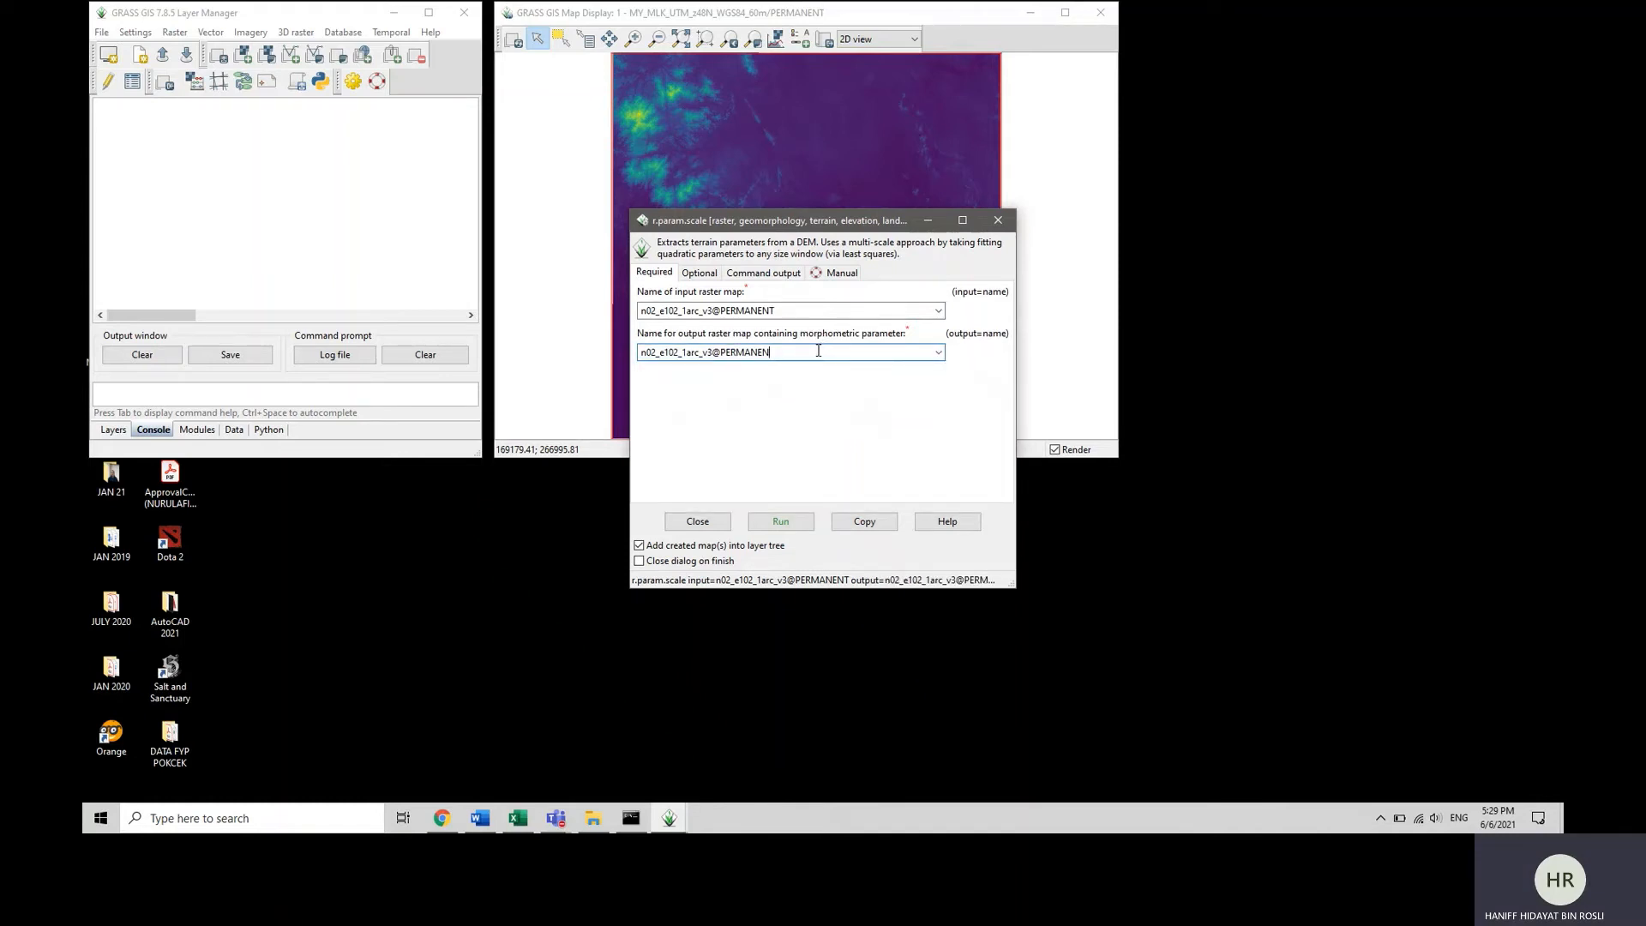
key("BackSpace")
key("BackSpace")
key("BackSpace")
key("BackSpace")
key("BackSpace")
key("BackSpace")
key("BackSpace")
key("BackSpace")
Allow overwriting of existing files, set the processing window size to 11 and the morphometric parameter to feature, and run the analysis.
left_click(699, 273)
left_click(690, 308)
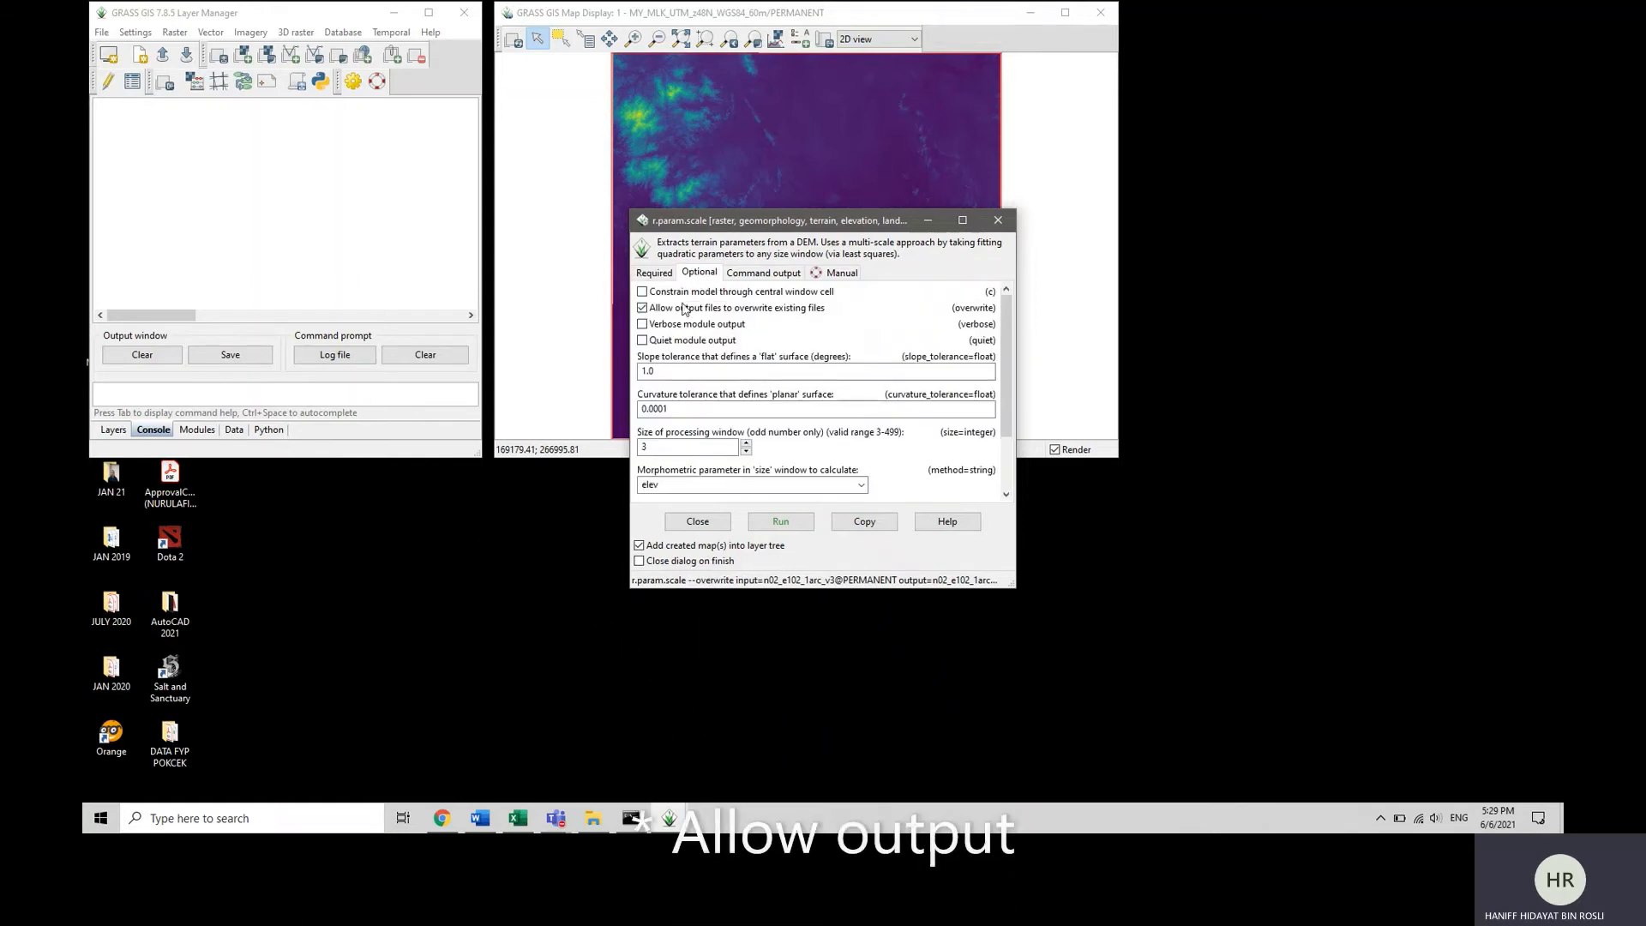
scroll(800, 441, "down", 1)
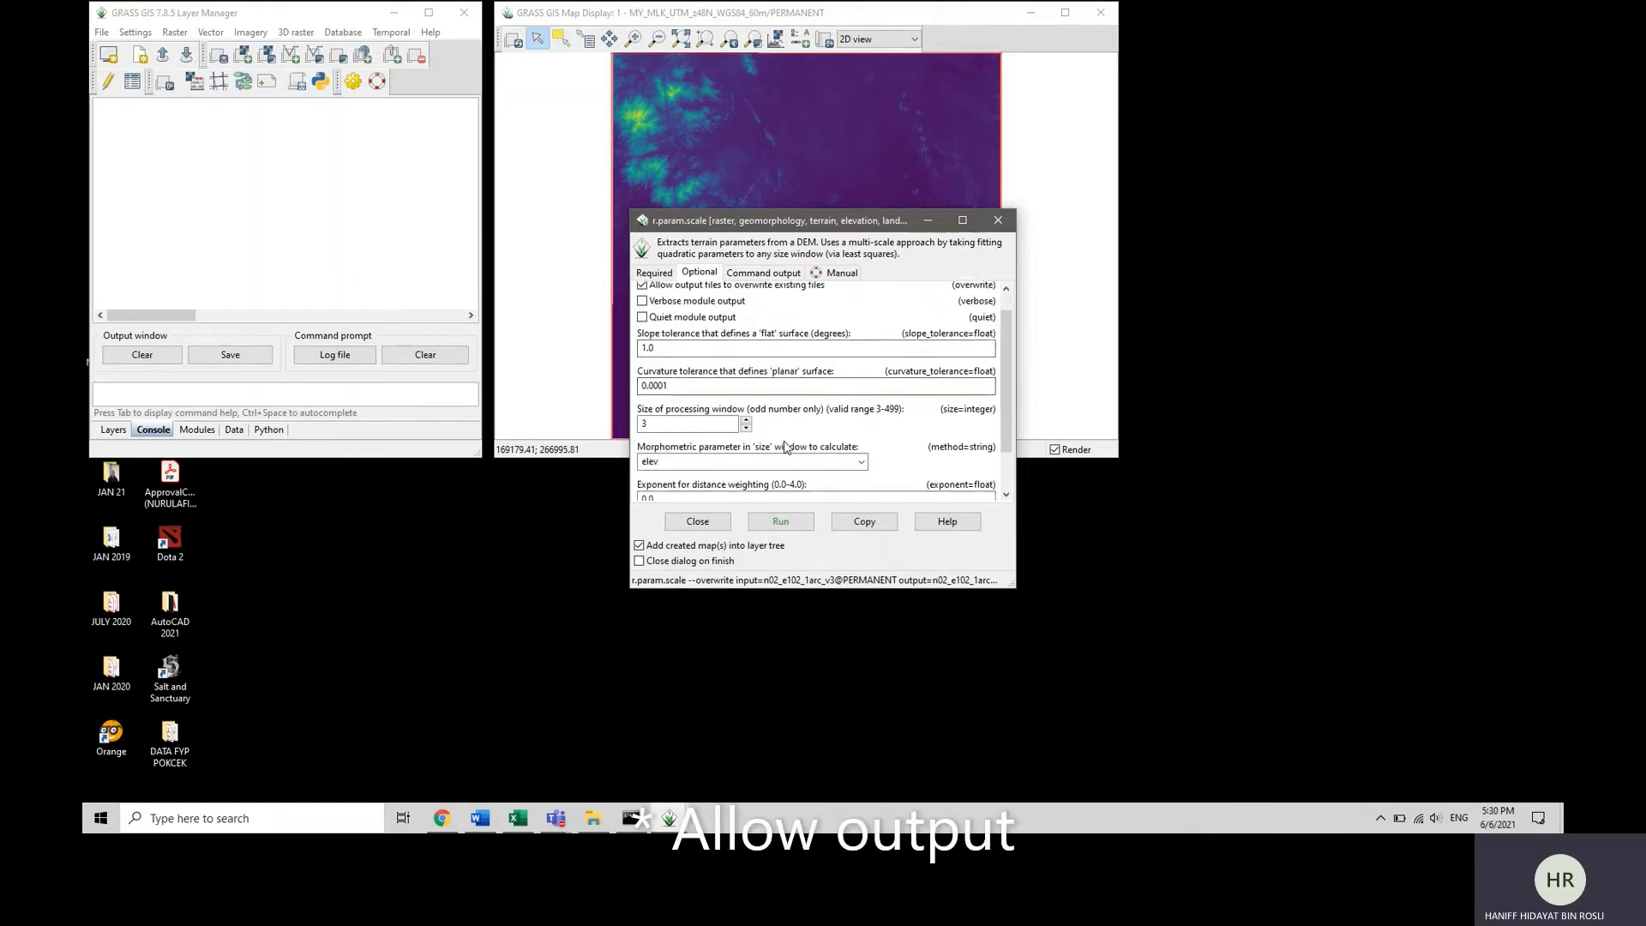
left_click(716, 428)
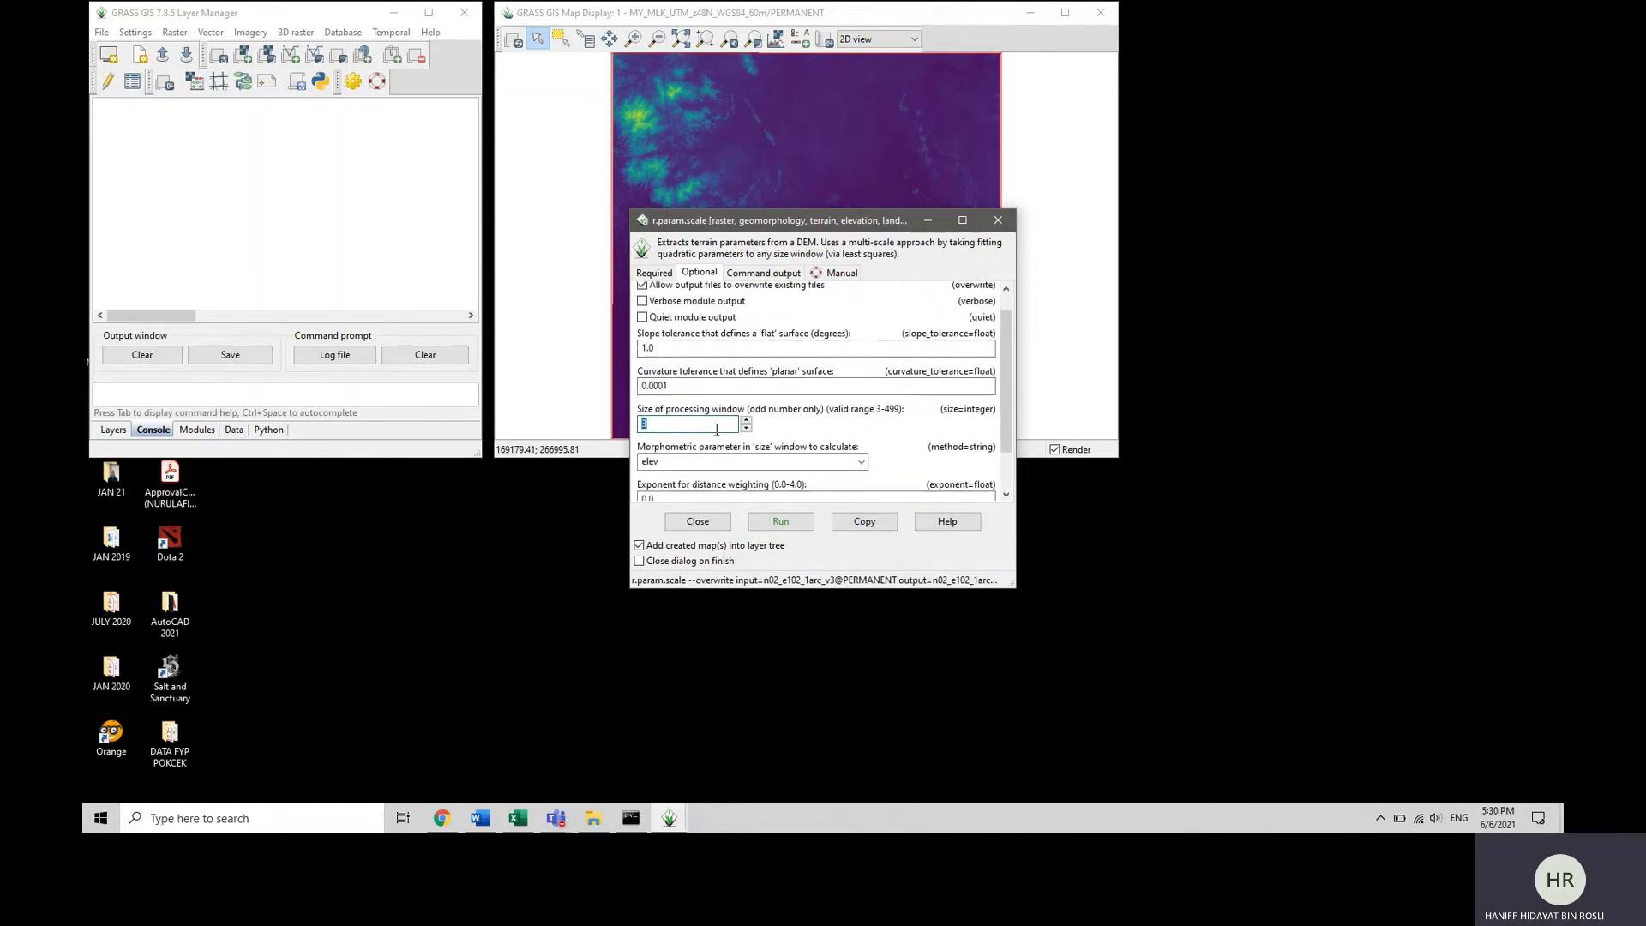
left_click(861, 463)
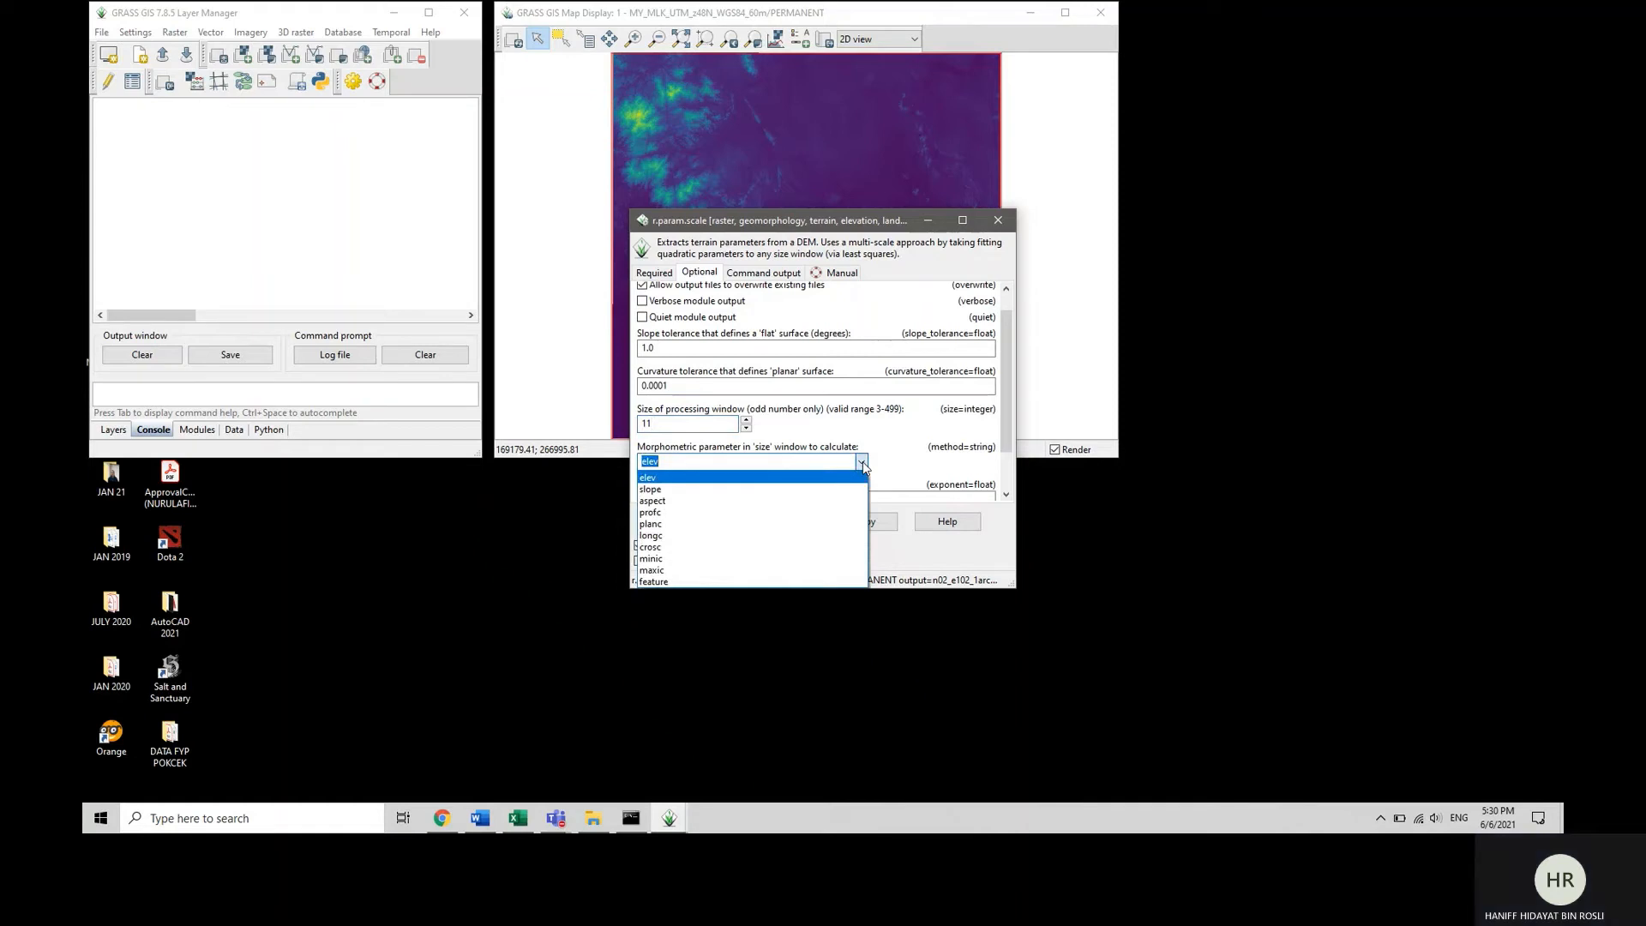
left_click(707, 579)
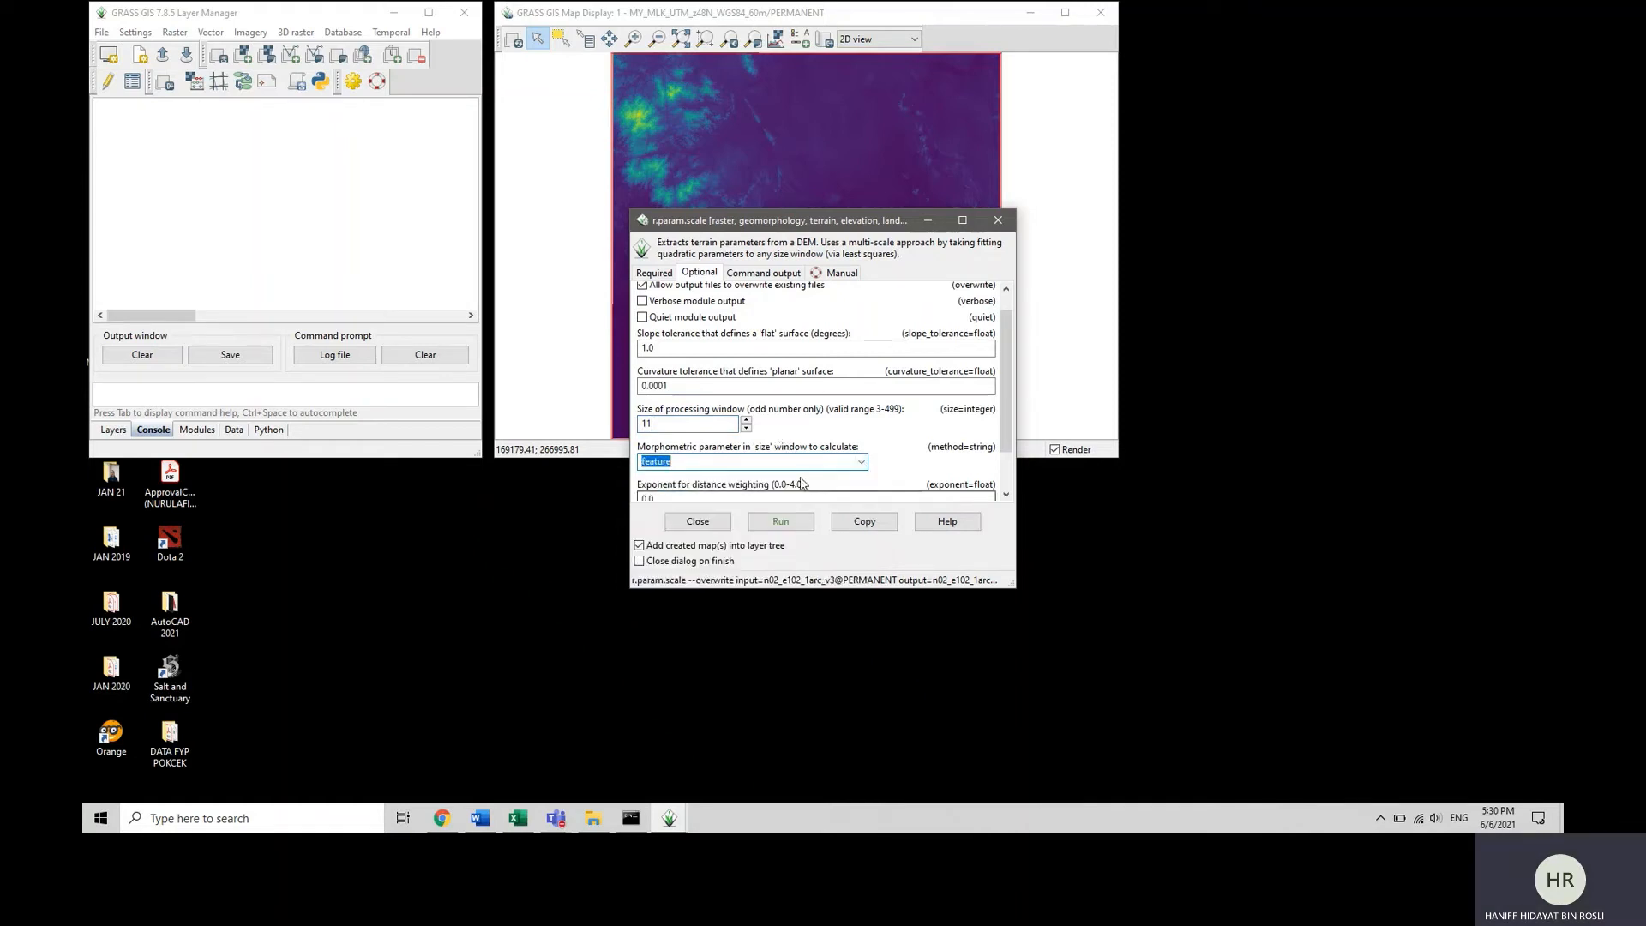
left_click(795, 522)
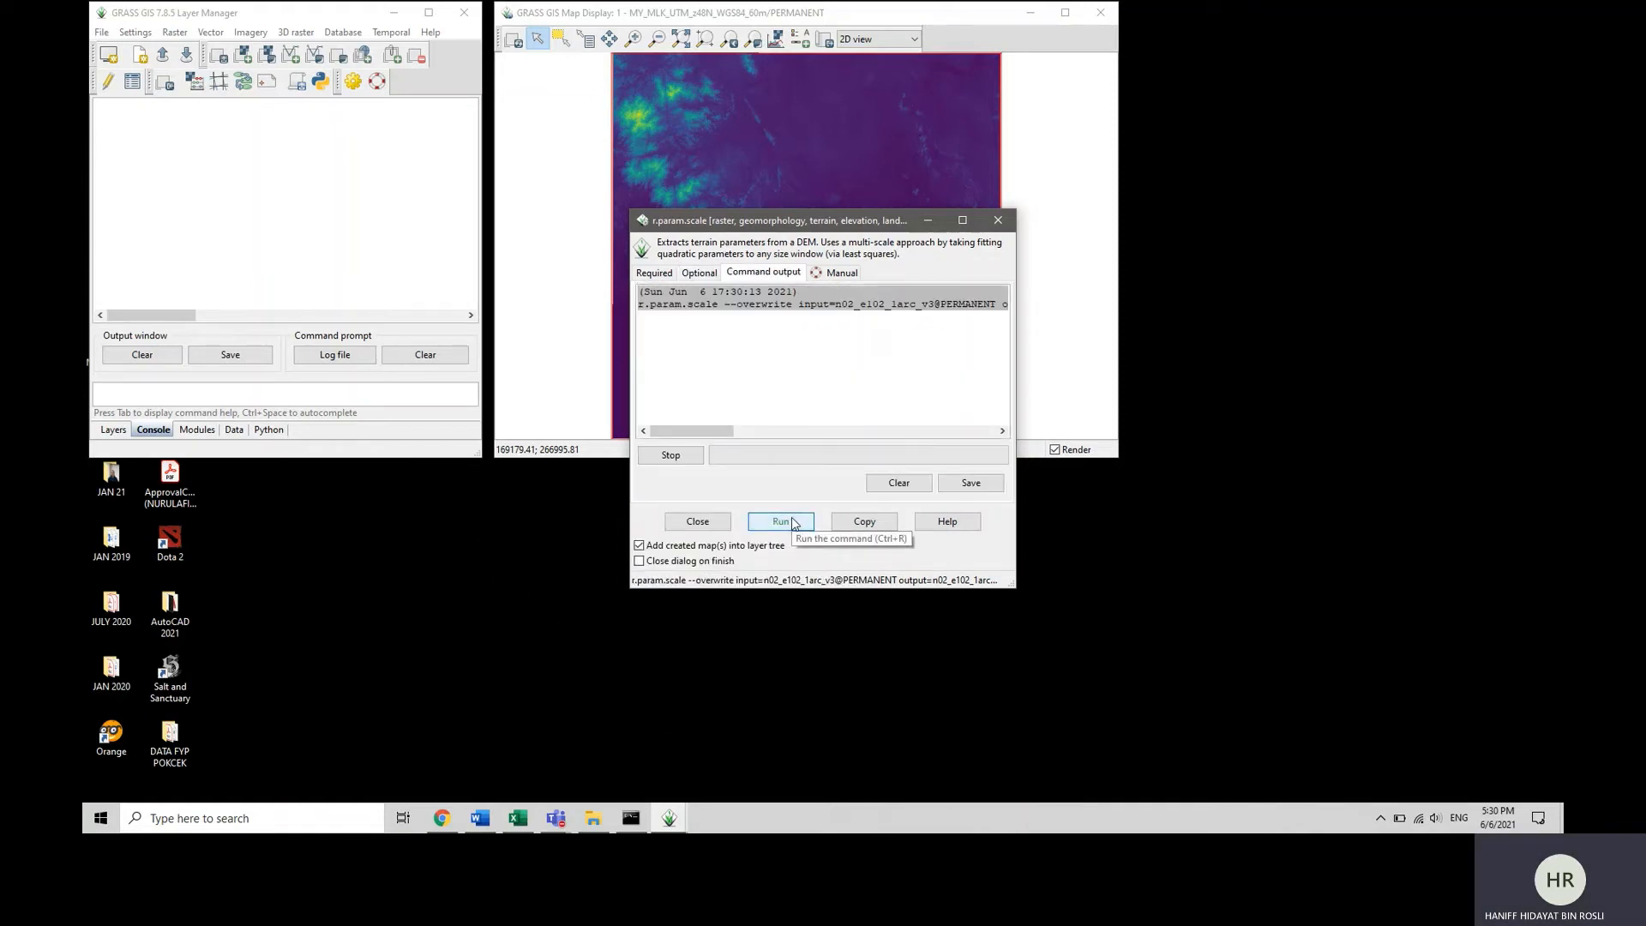
left_click_drag(825, 220, 1309, 139)
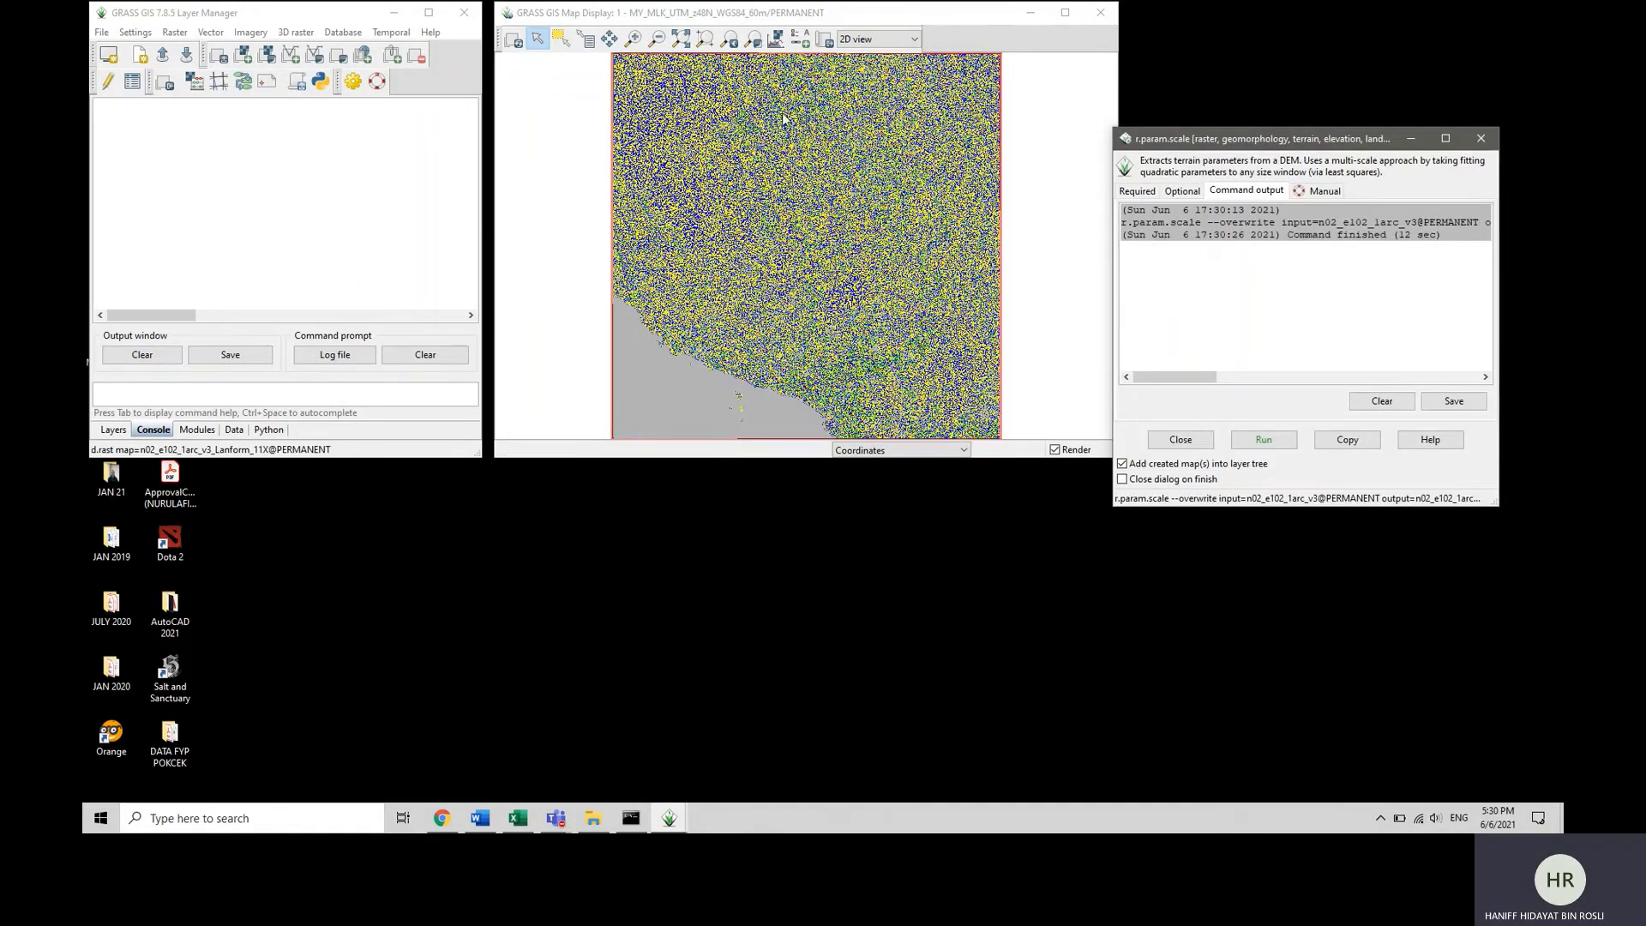
Add a raster legend for the n02_e102_1arc_v3_Lanform_11X map to the map display.
left_click(807, 35)
left_click(805, 41)
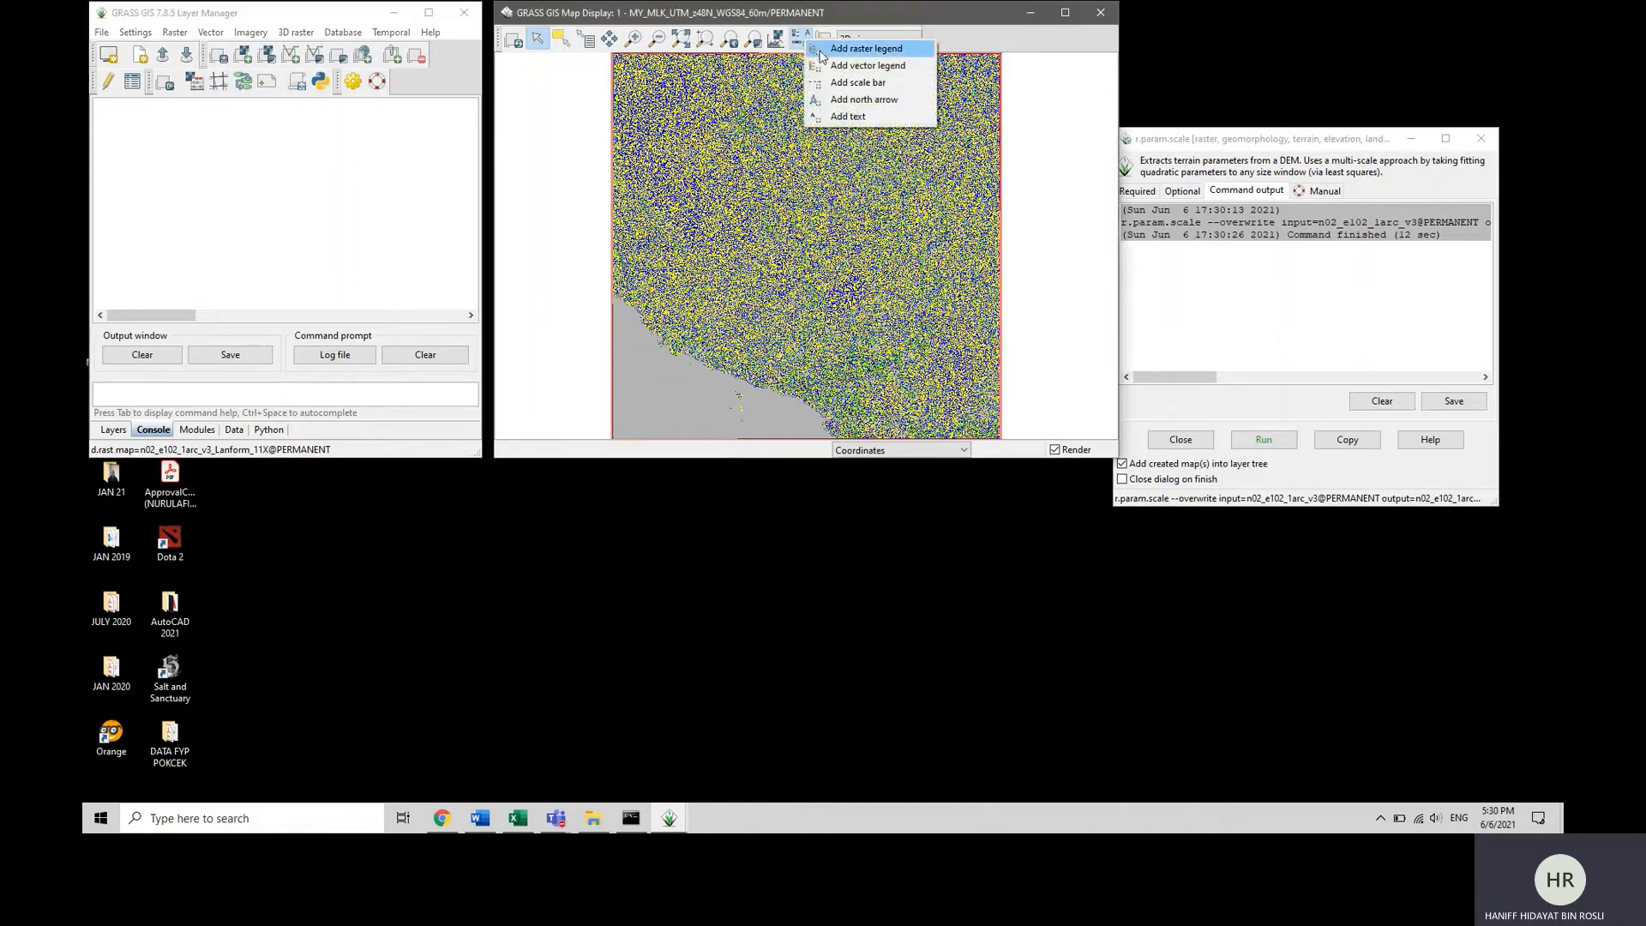
left_click(857, 49)
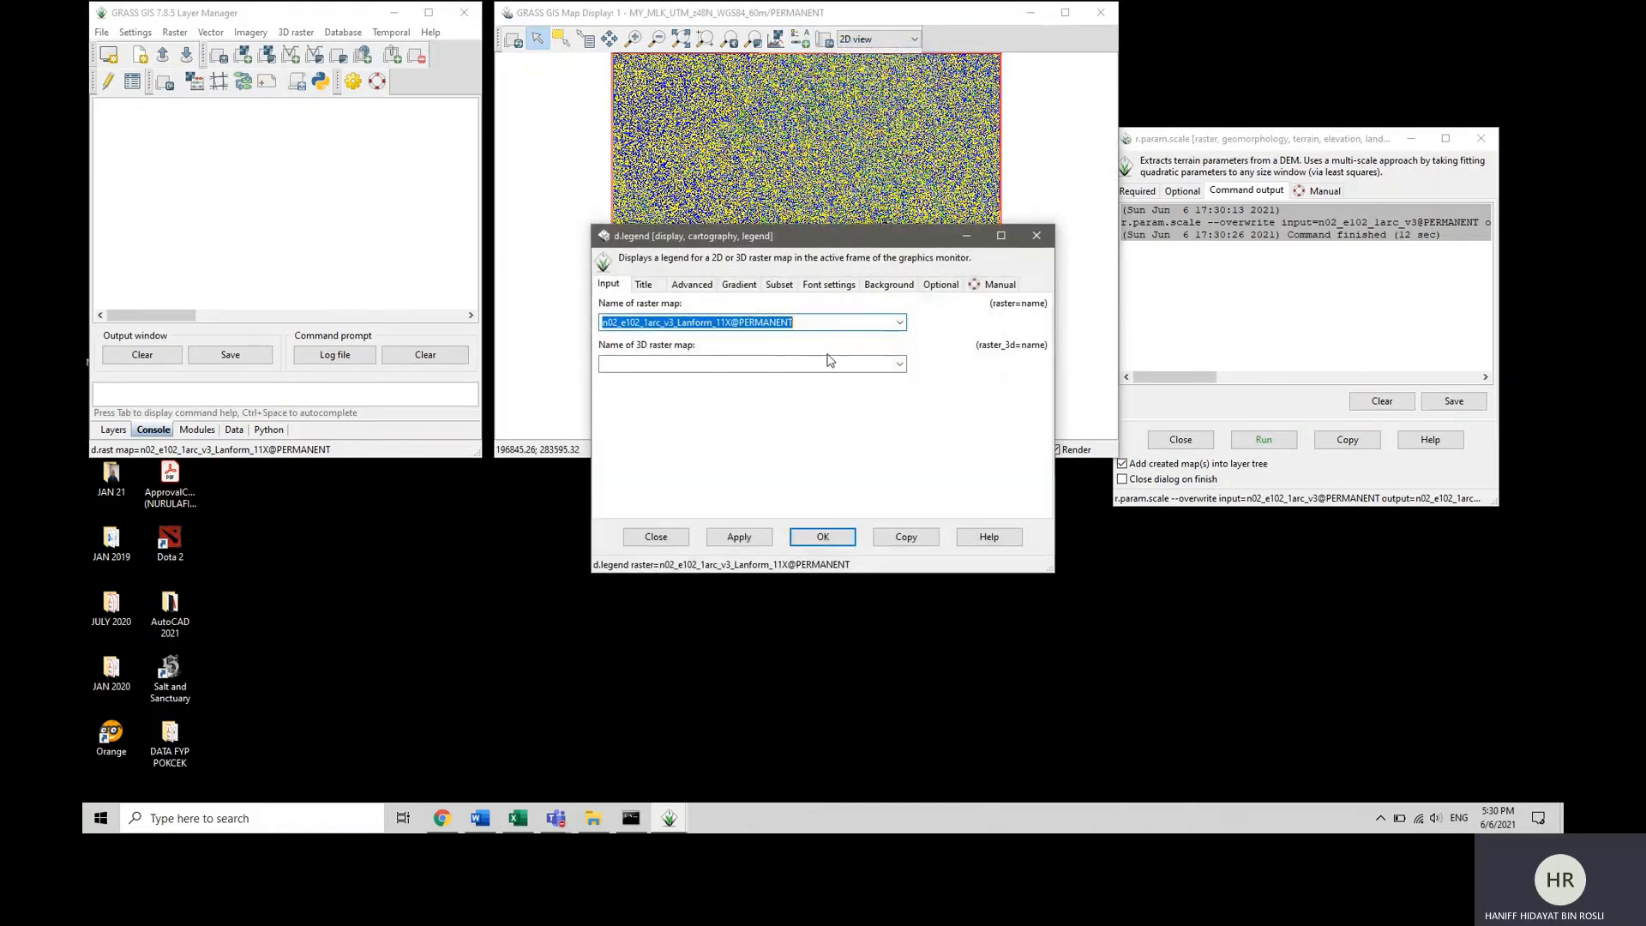
left_click(825, 538)
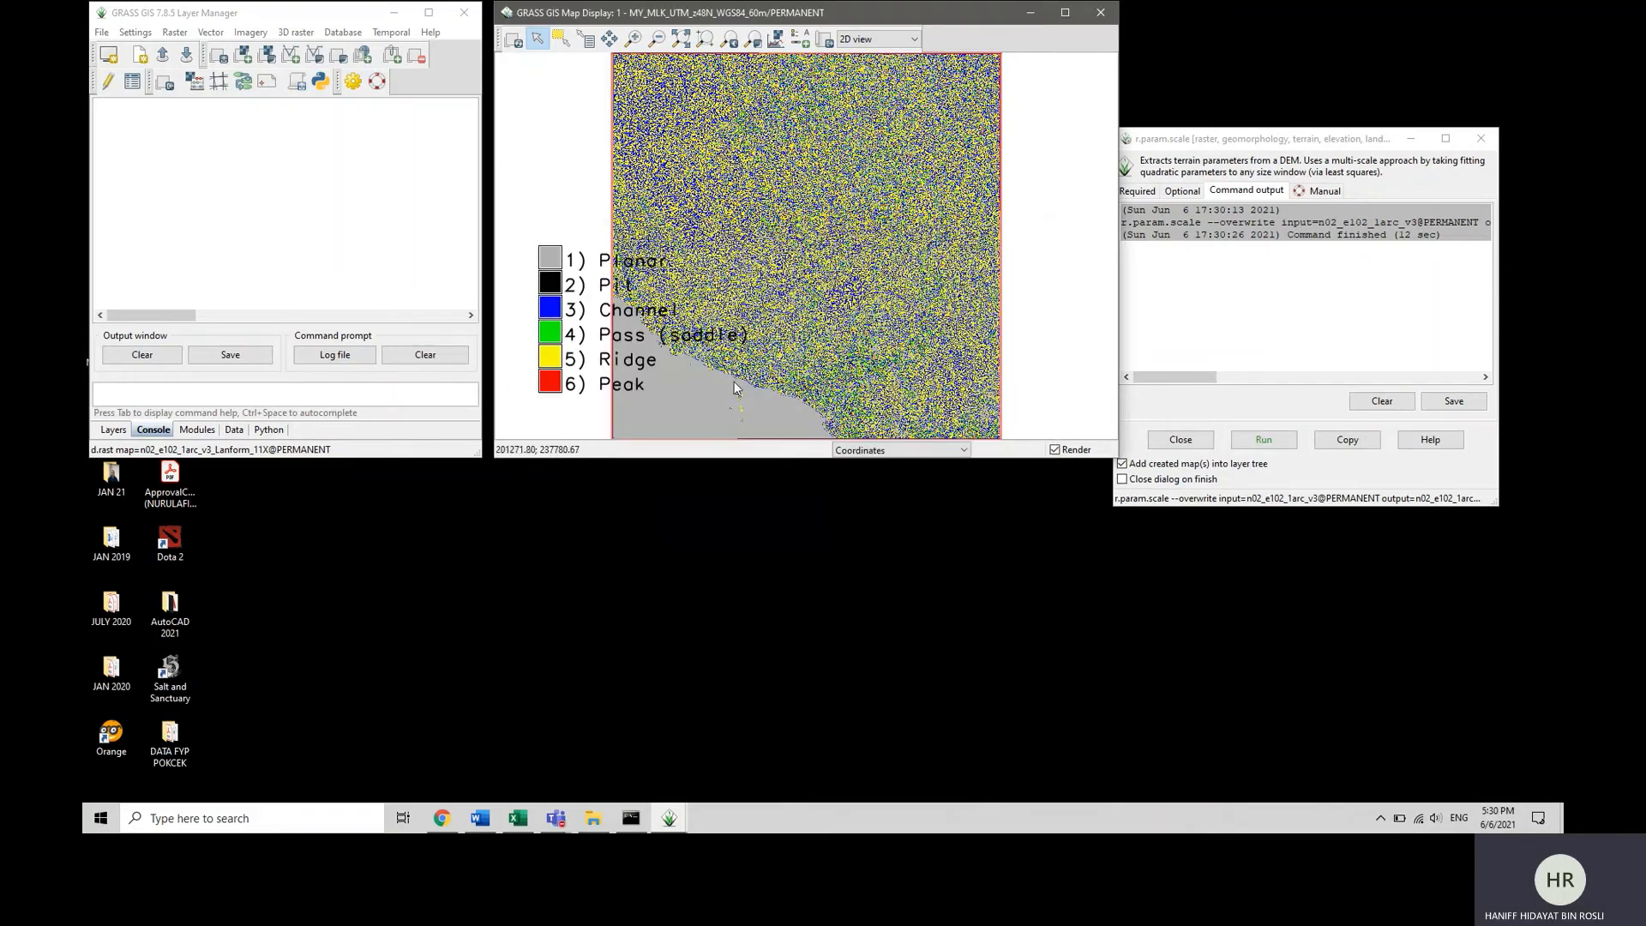
Create a histogram of the n02_e102_1arc_v3_Lanform_11X map with d.histogram.
left_click(776, 40)
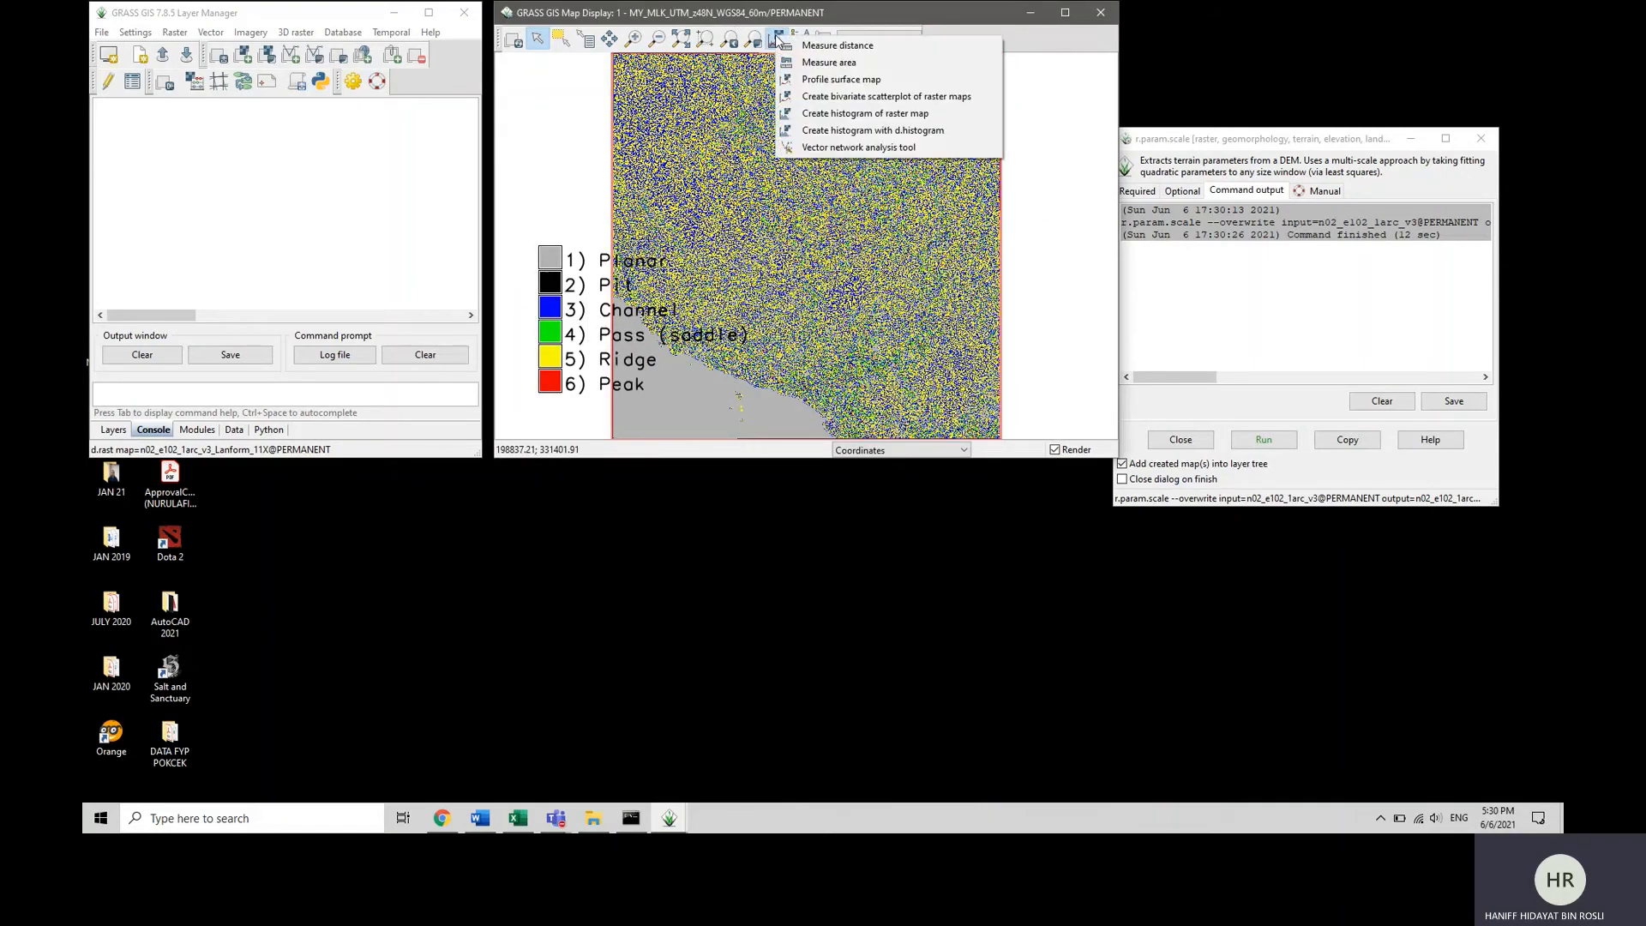
left_click(822, 133)
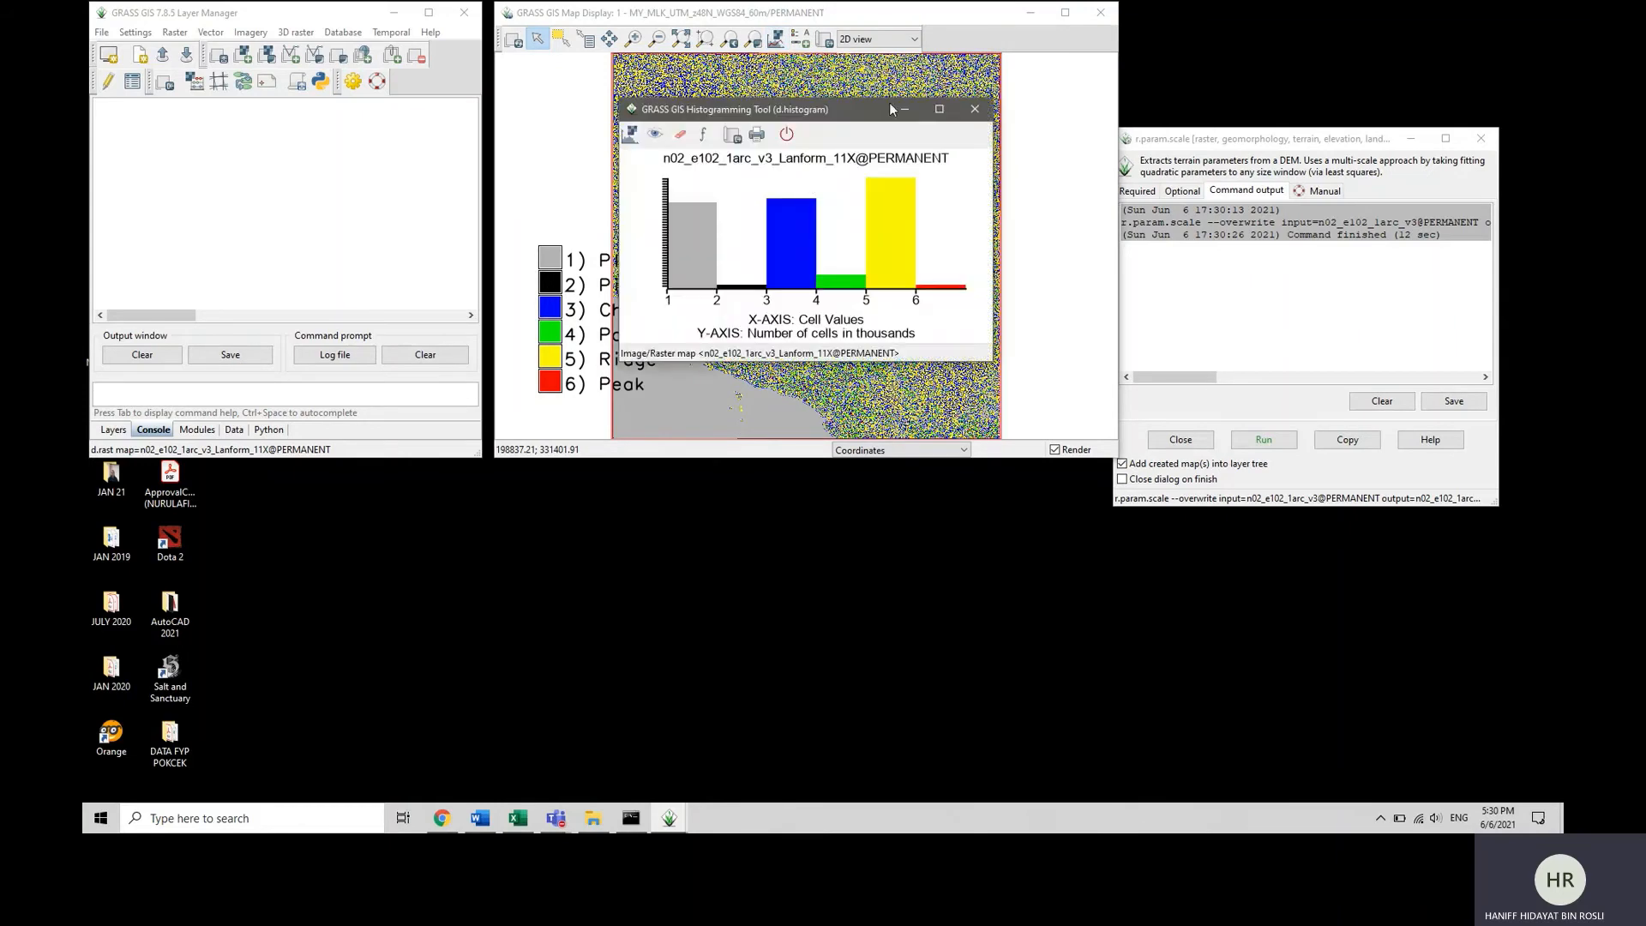
left_click_drag(889, 109, 949, 120)
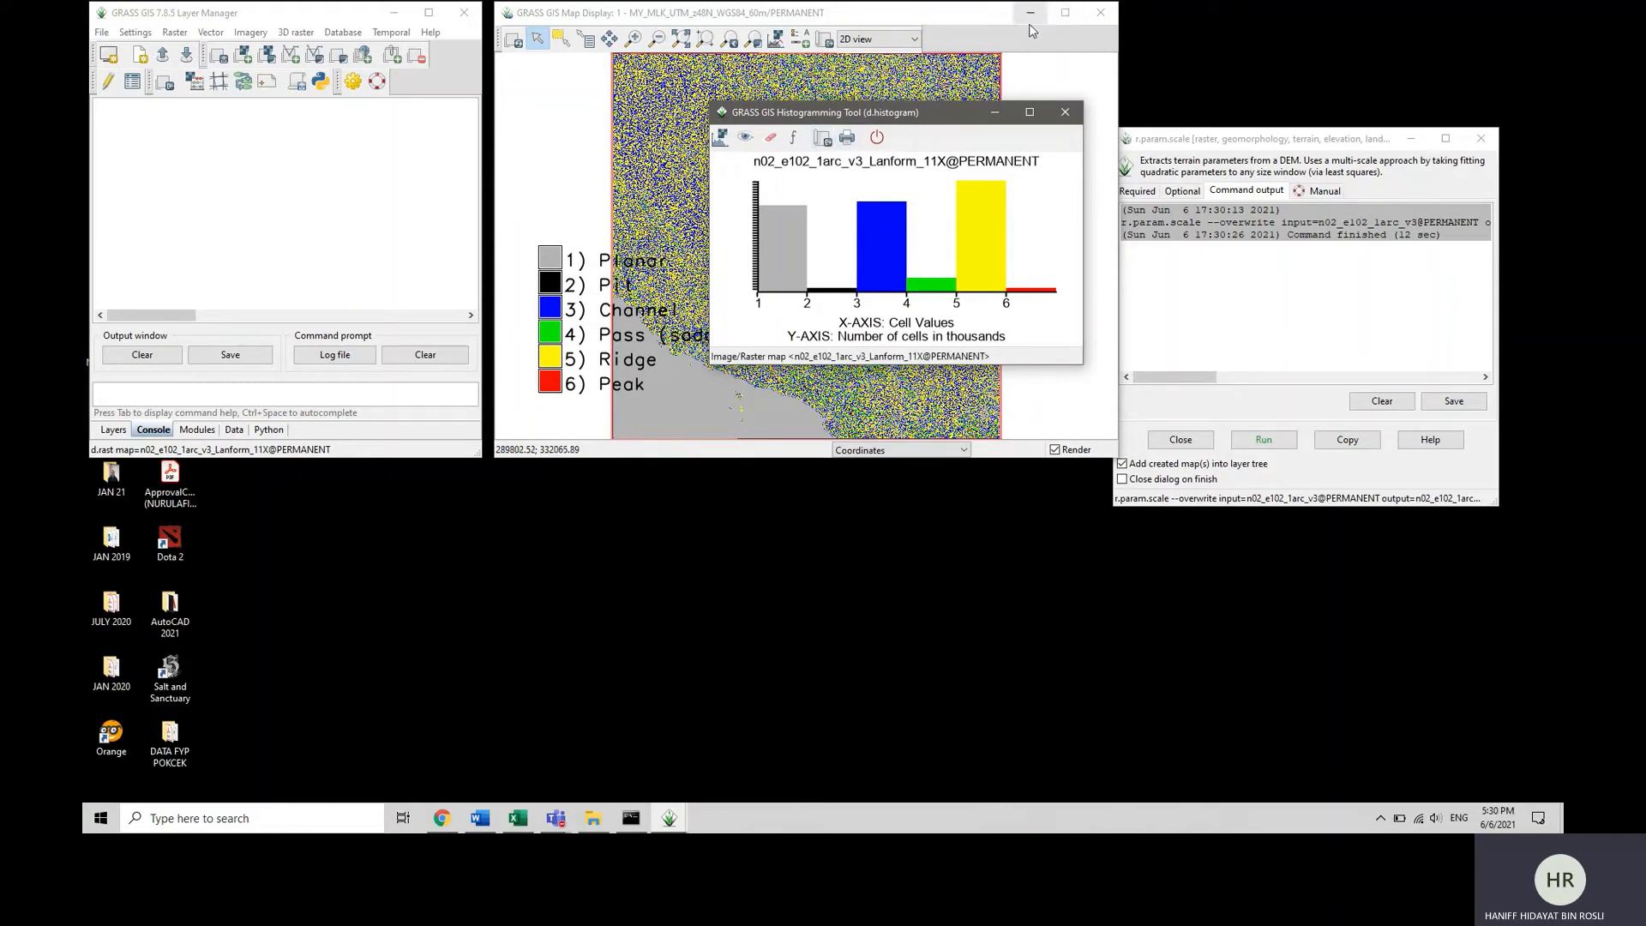
left_click(300, 248)
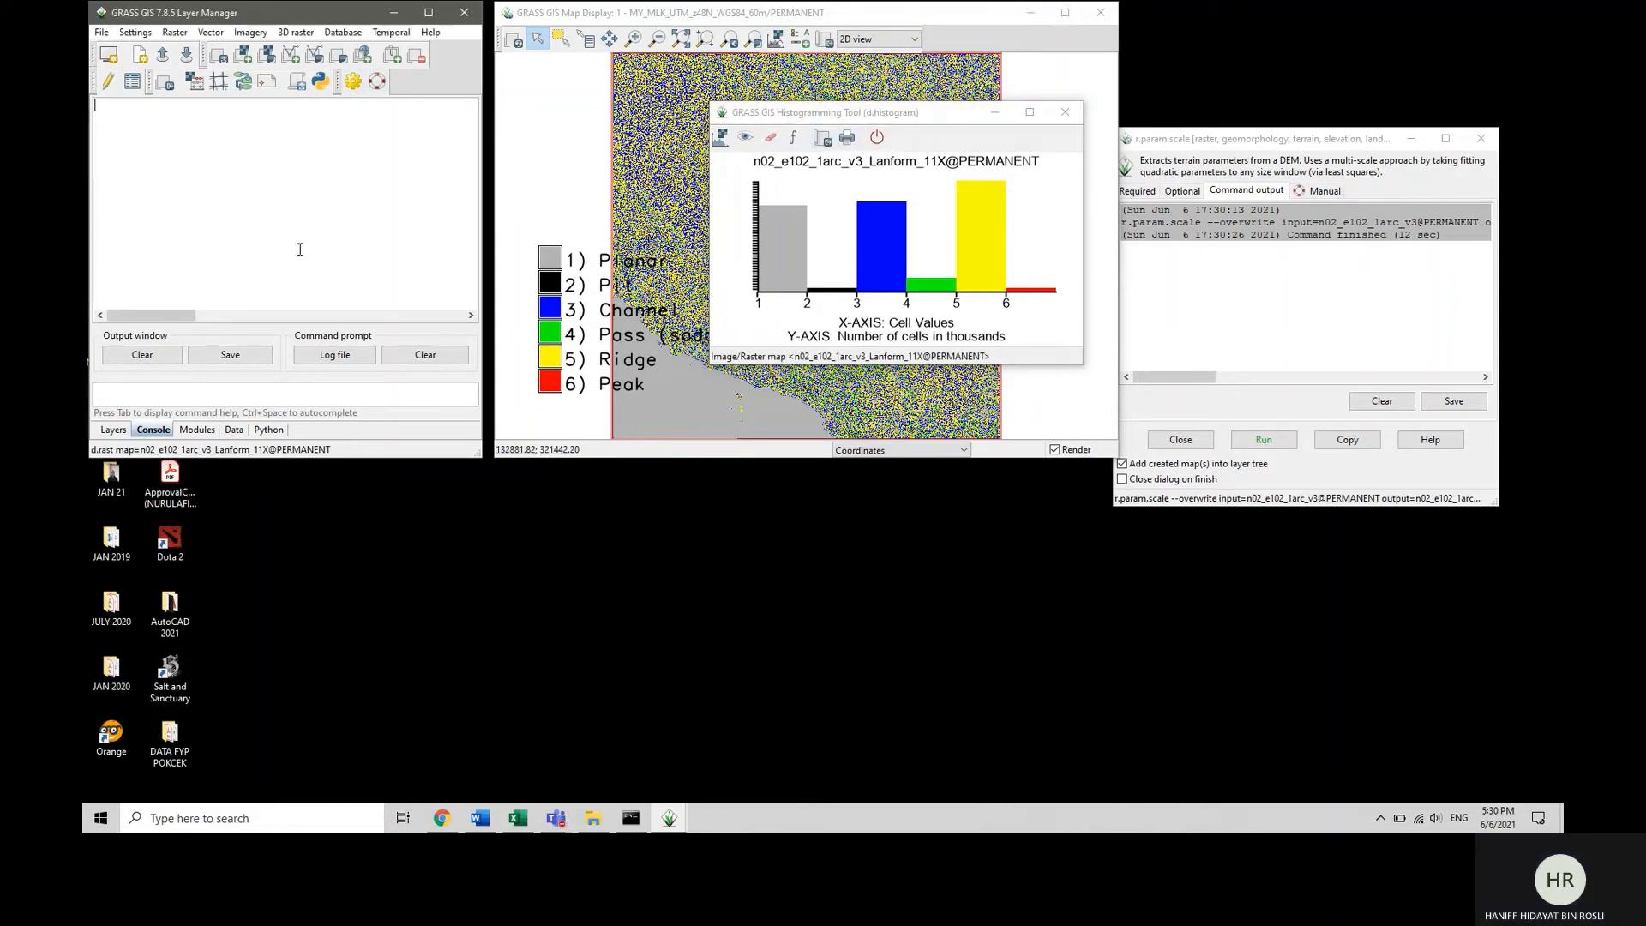
left_click(636, 105)
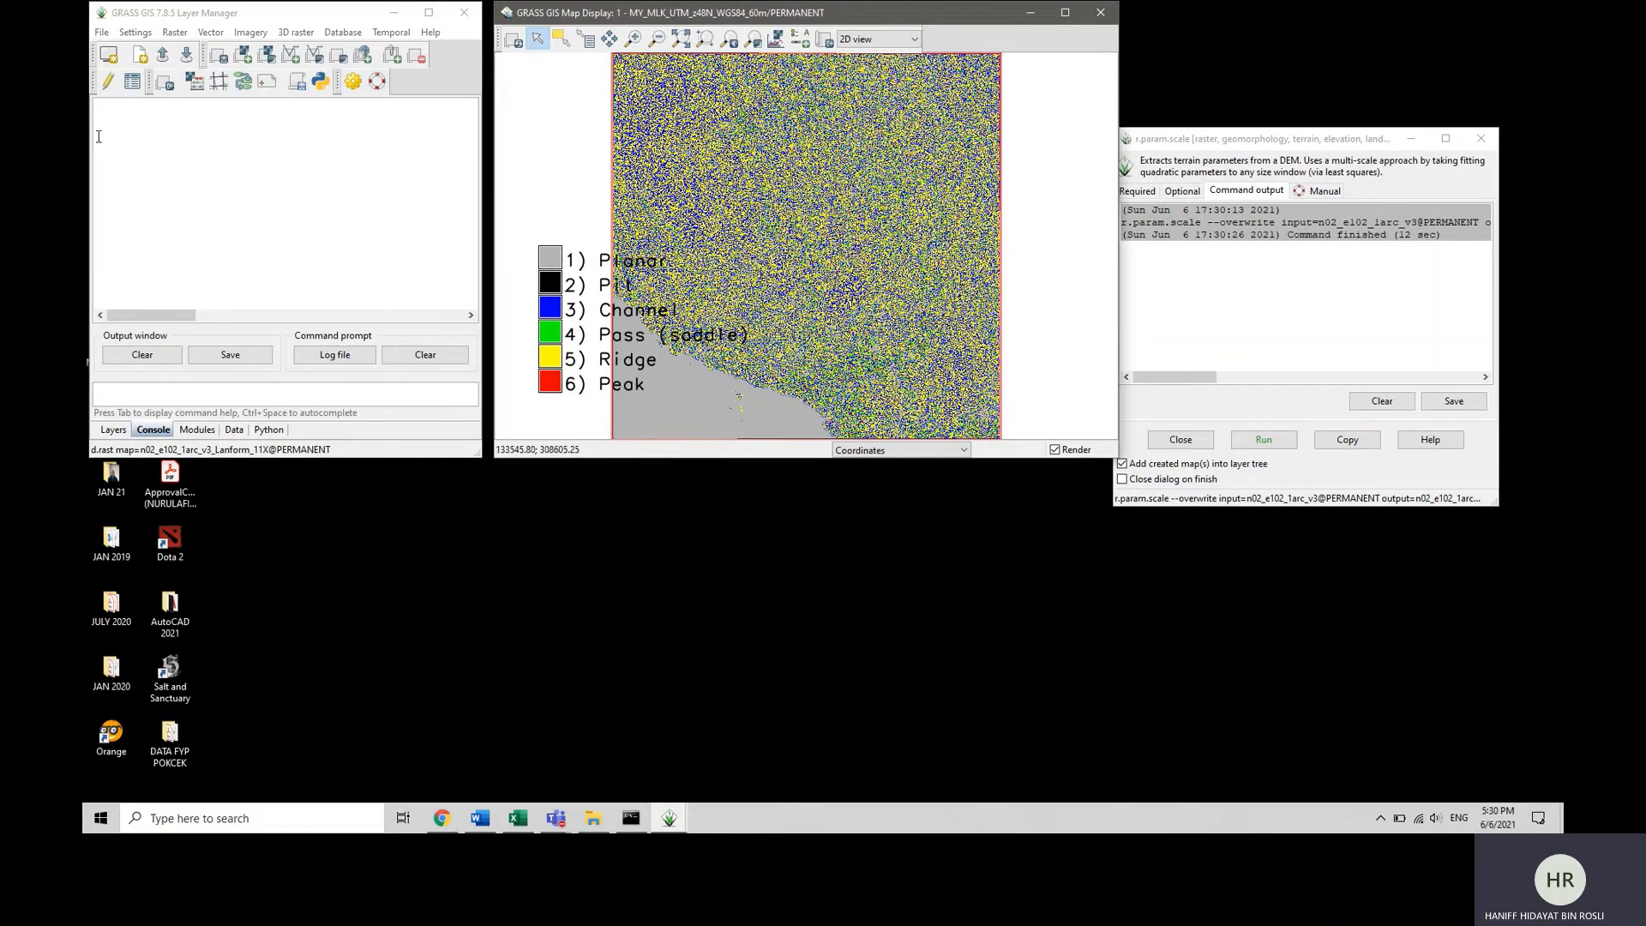
Return to the layer list and start a simplified raster import with reprojection (r.import).
left_click(101, 32)
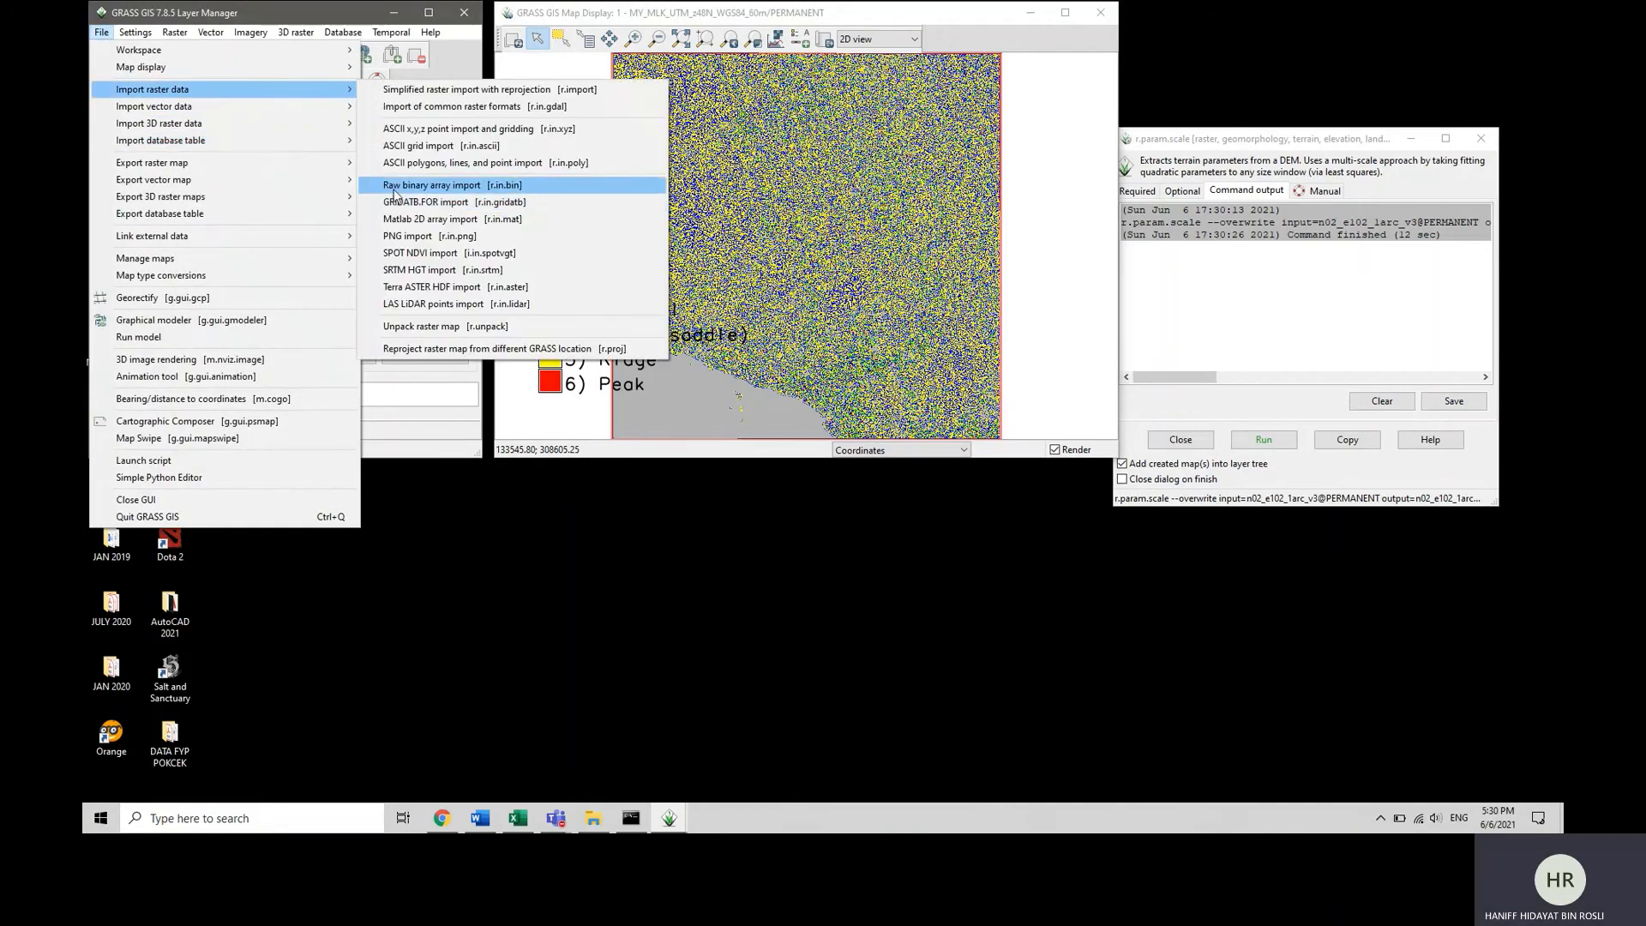
left_click(895, 220)
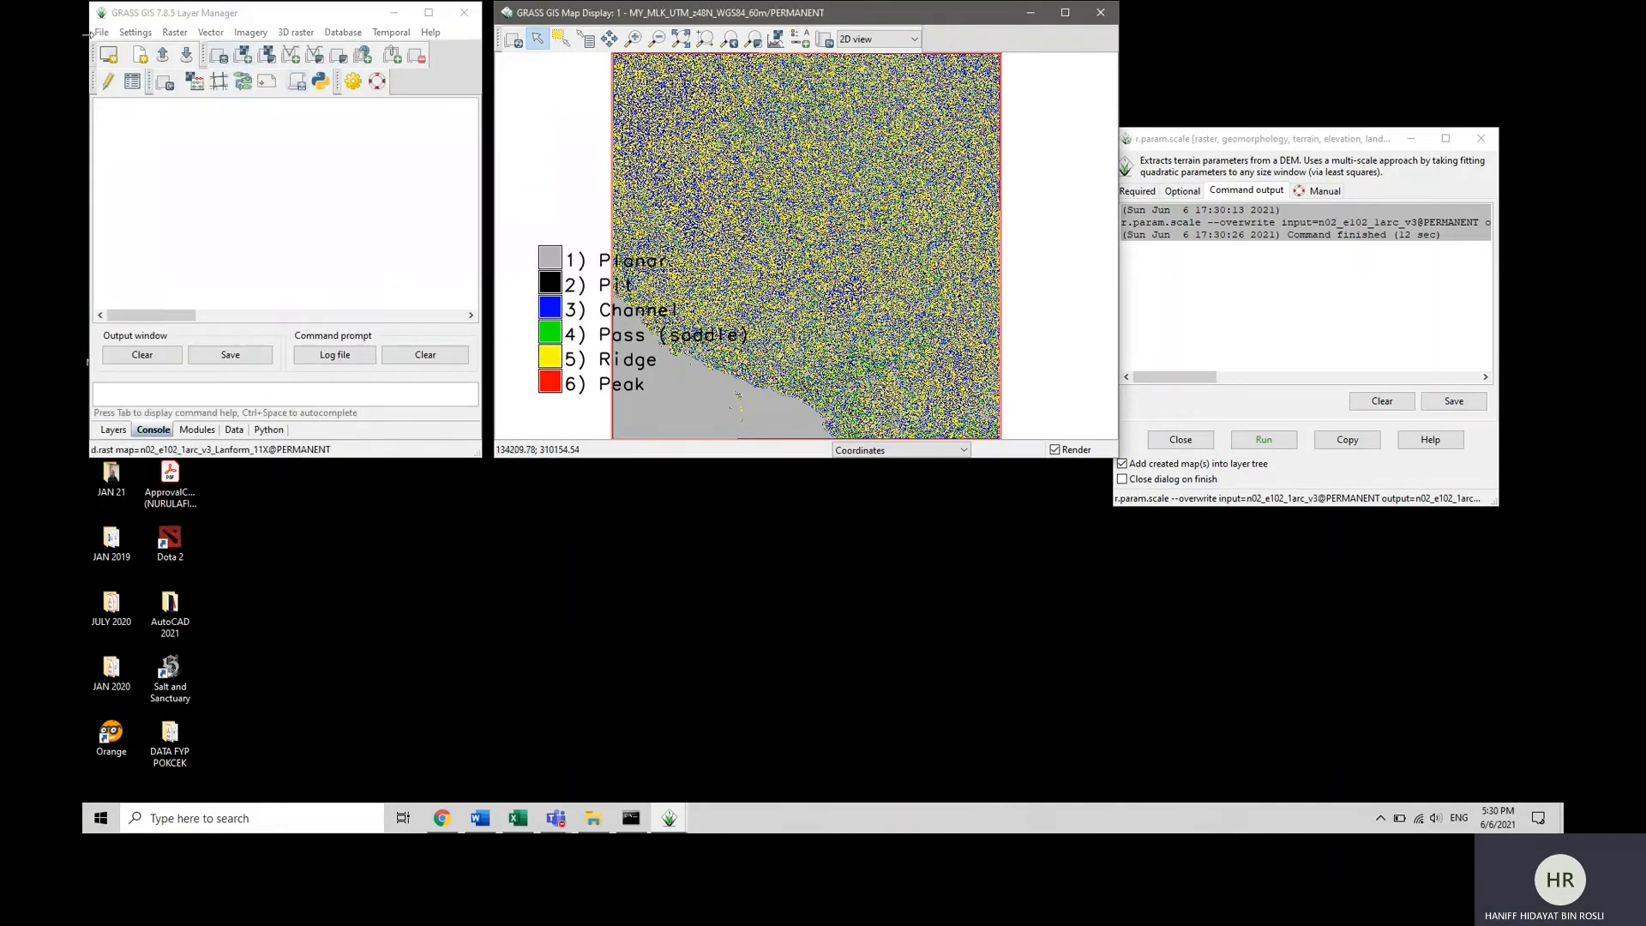
left_click(113, 429)
left_click(101, 33)
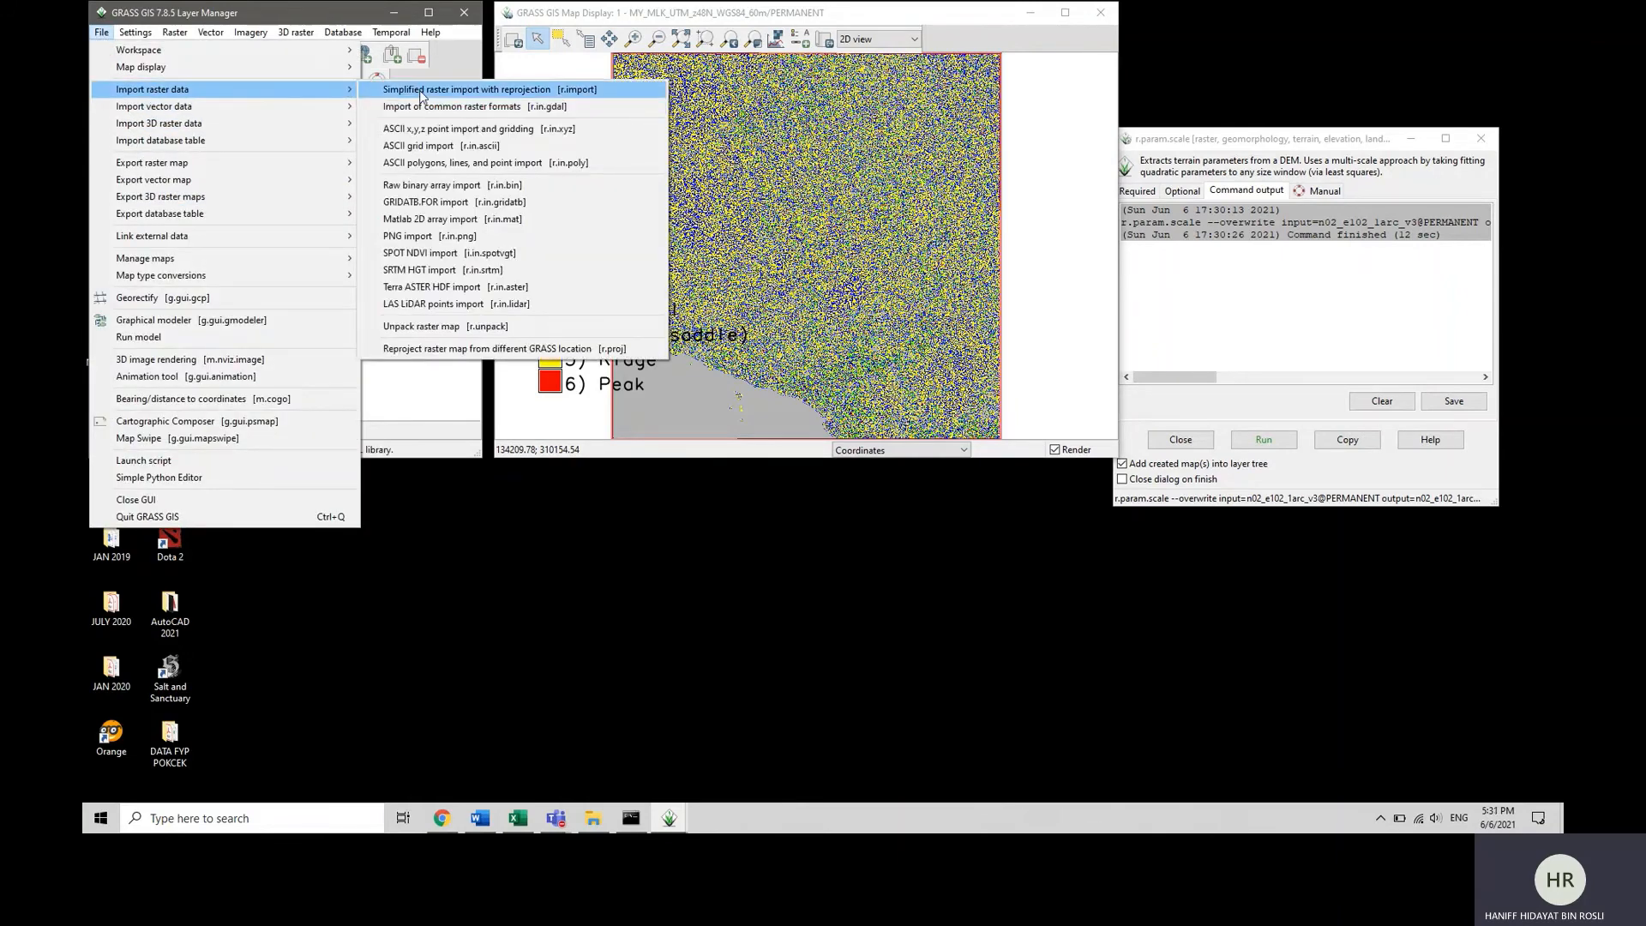
left_click(446, 89)
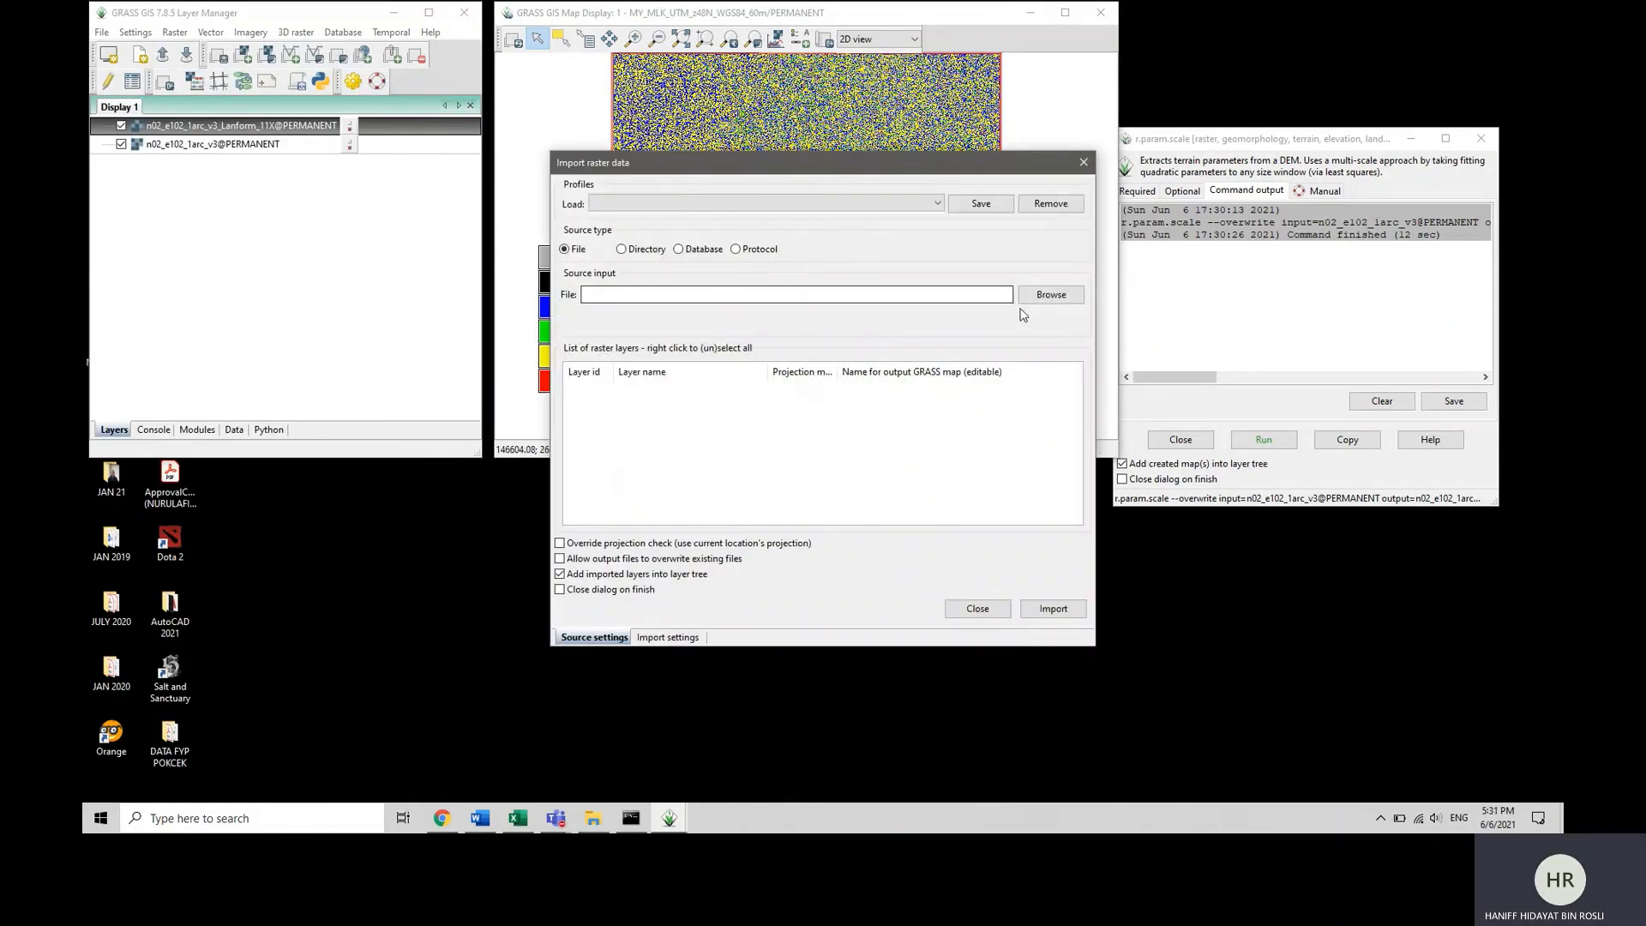
Import LT05_L1TP_126058_19970708_20161230_01_T1_B1 from the 08_07_1997 folder under TAMPIN_NS_MY, RASTER, LANDSAT4-5C1LEVEL1 in ASSIGNMENT GIS 2 on the Desktop.
left_click(1051, 294)
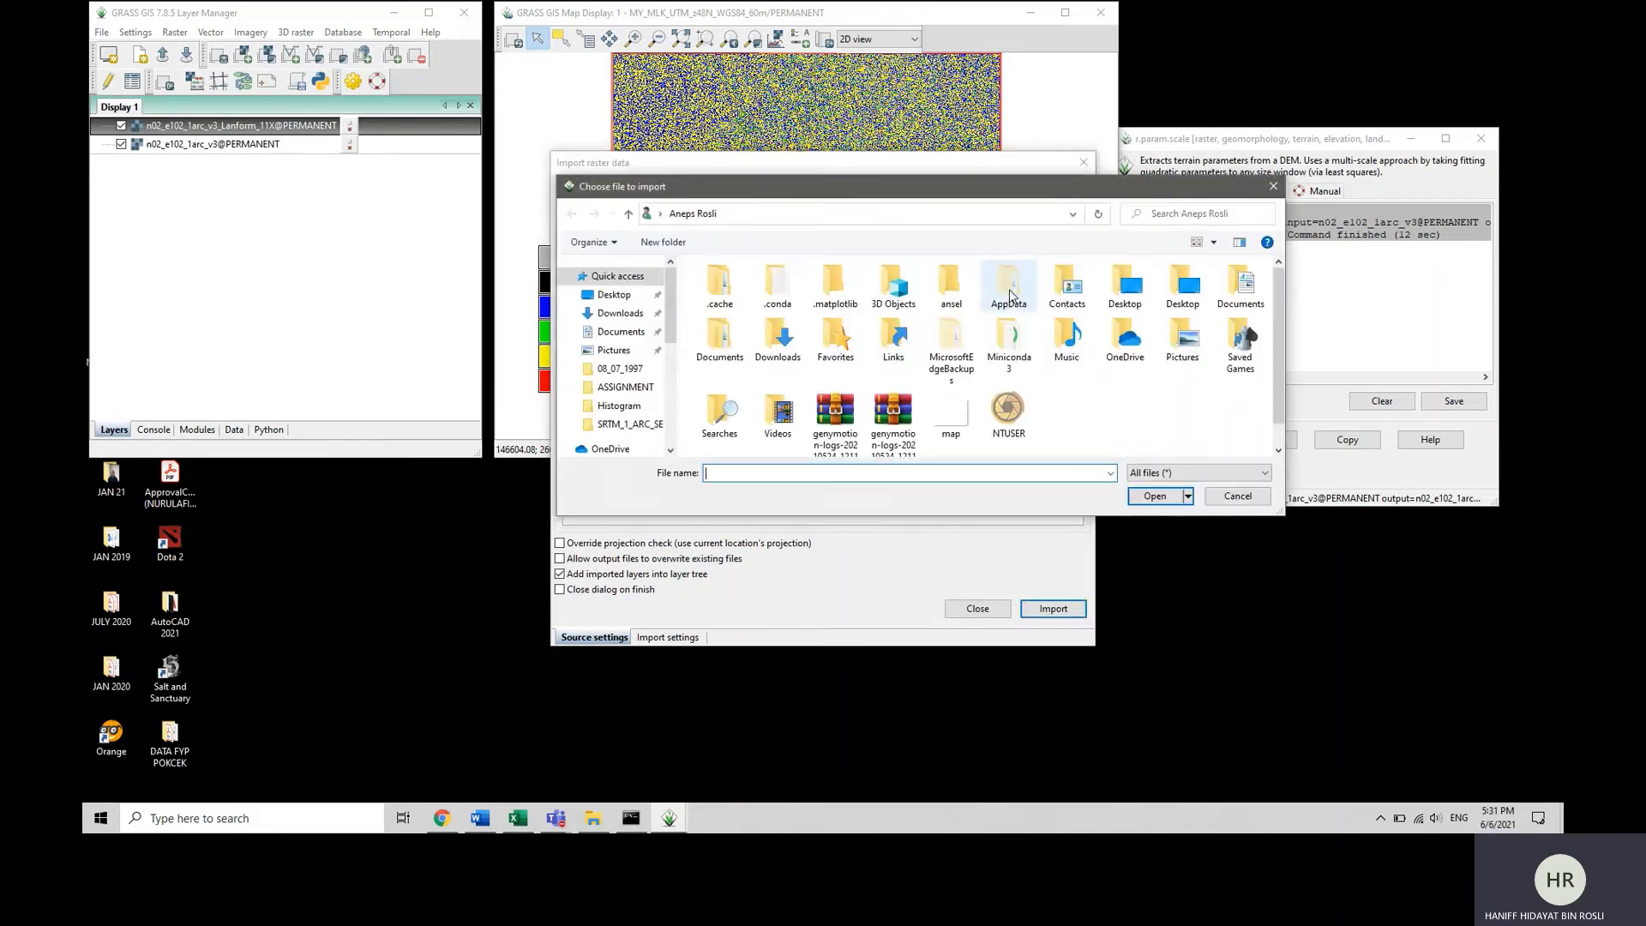
left_click(614, 294)
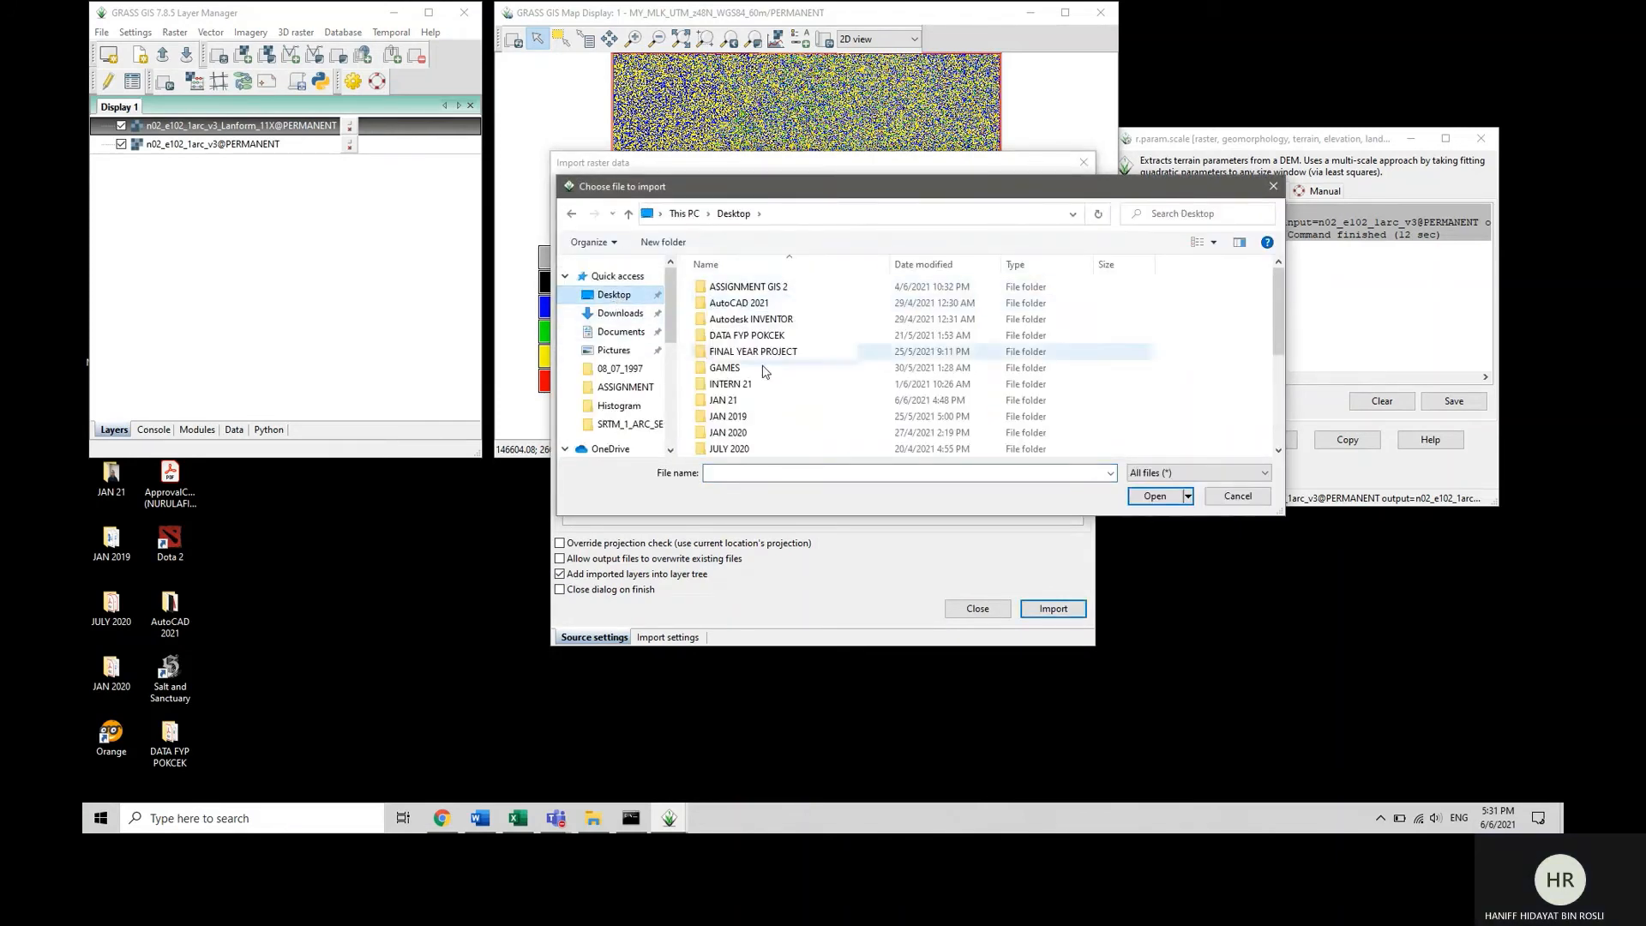
left_click(760, 291)
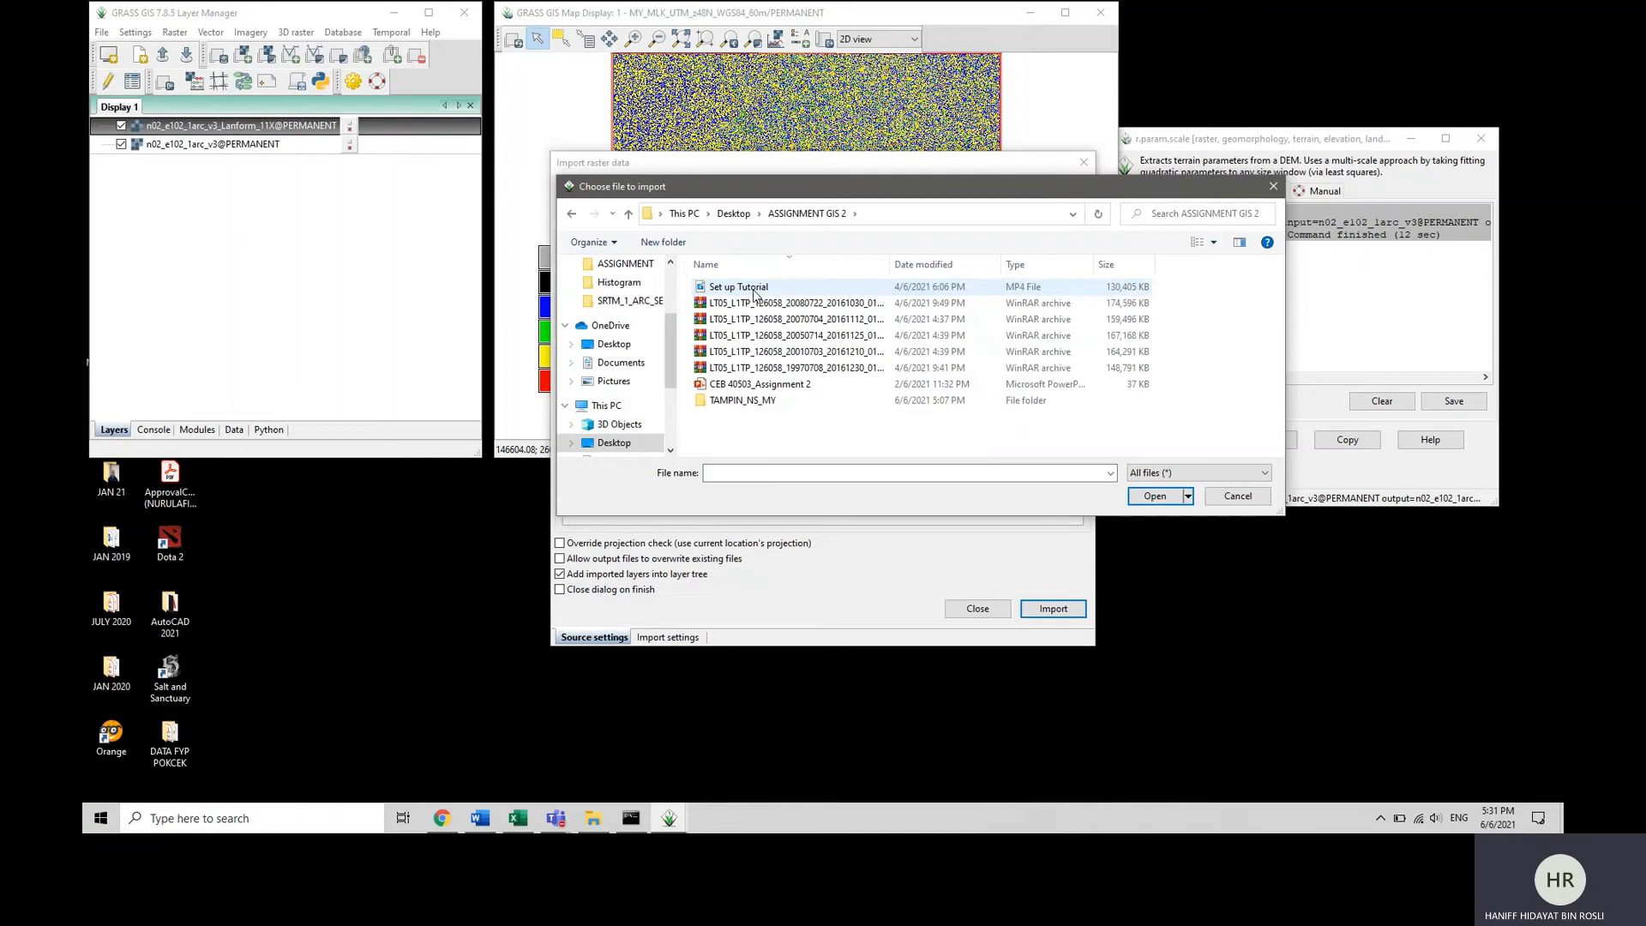
double_click(742, 401)
double_click(742, 288)
double_click(743, 288)
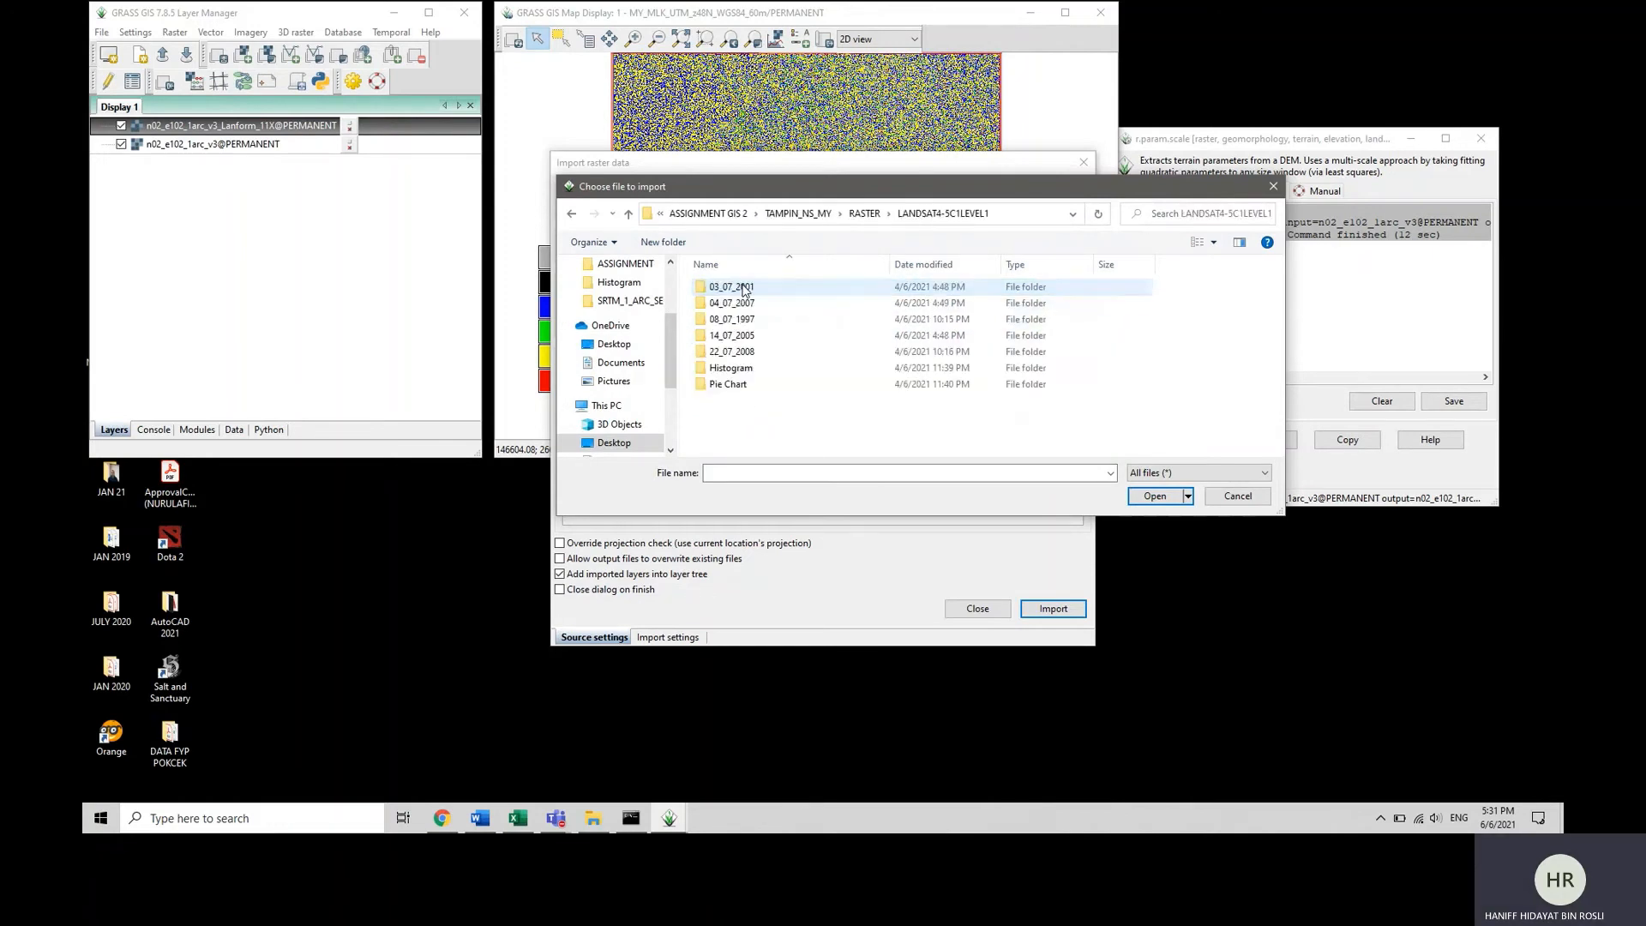
double_click(739, 319)
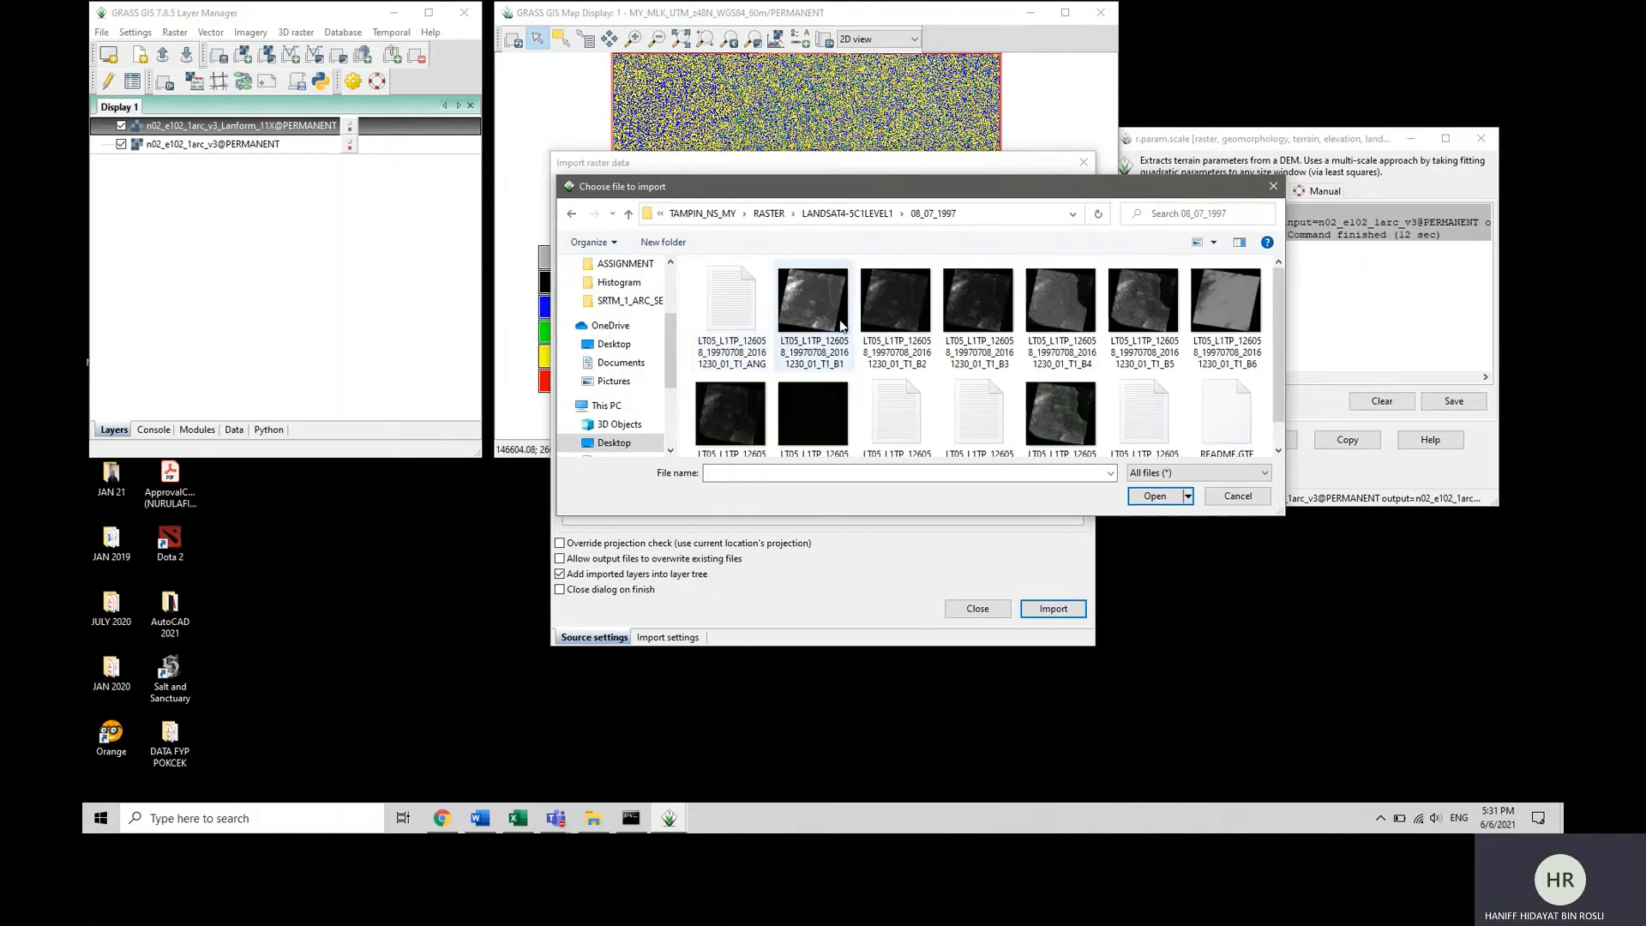
double_click(813, 317)
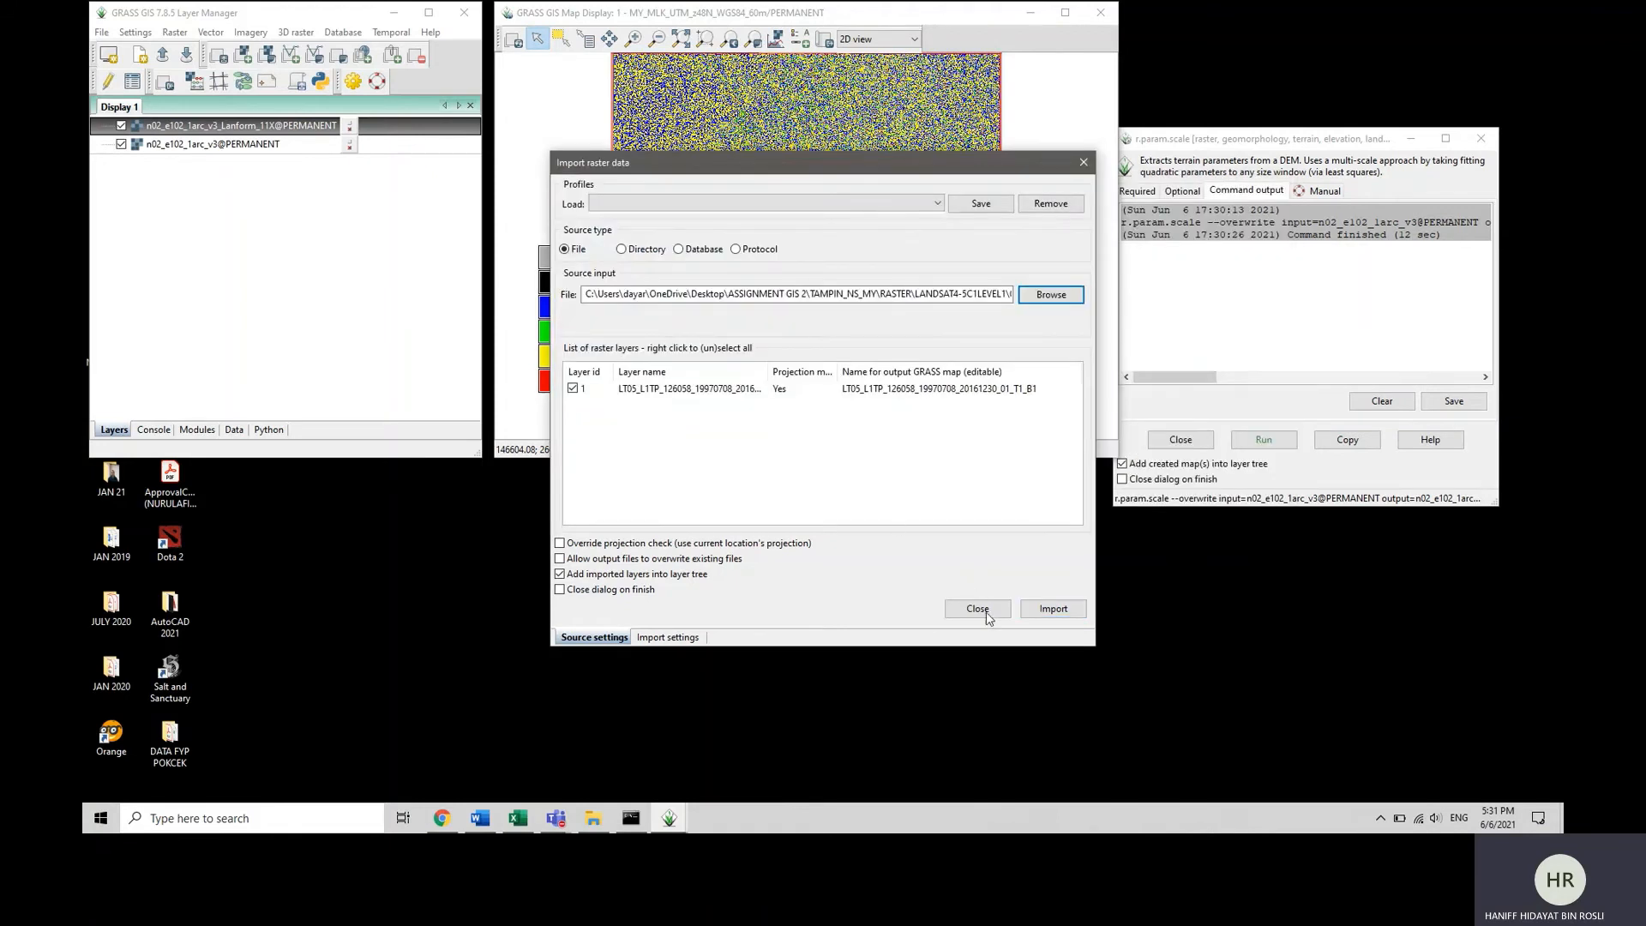
left_click(1054, 610)
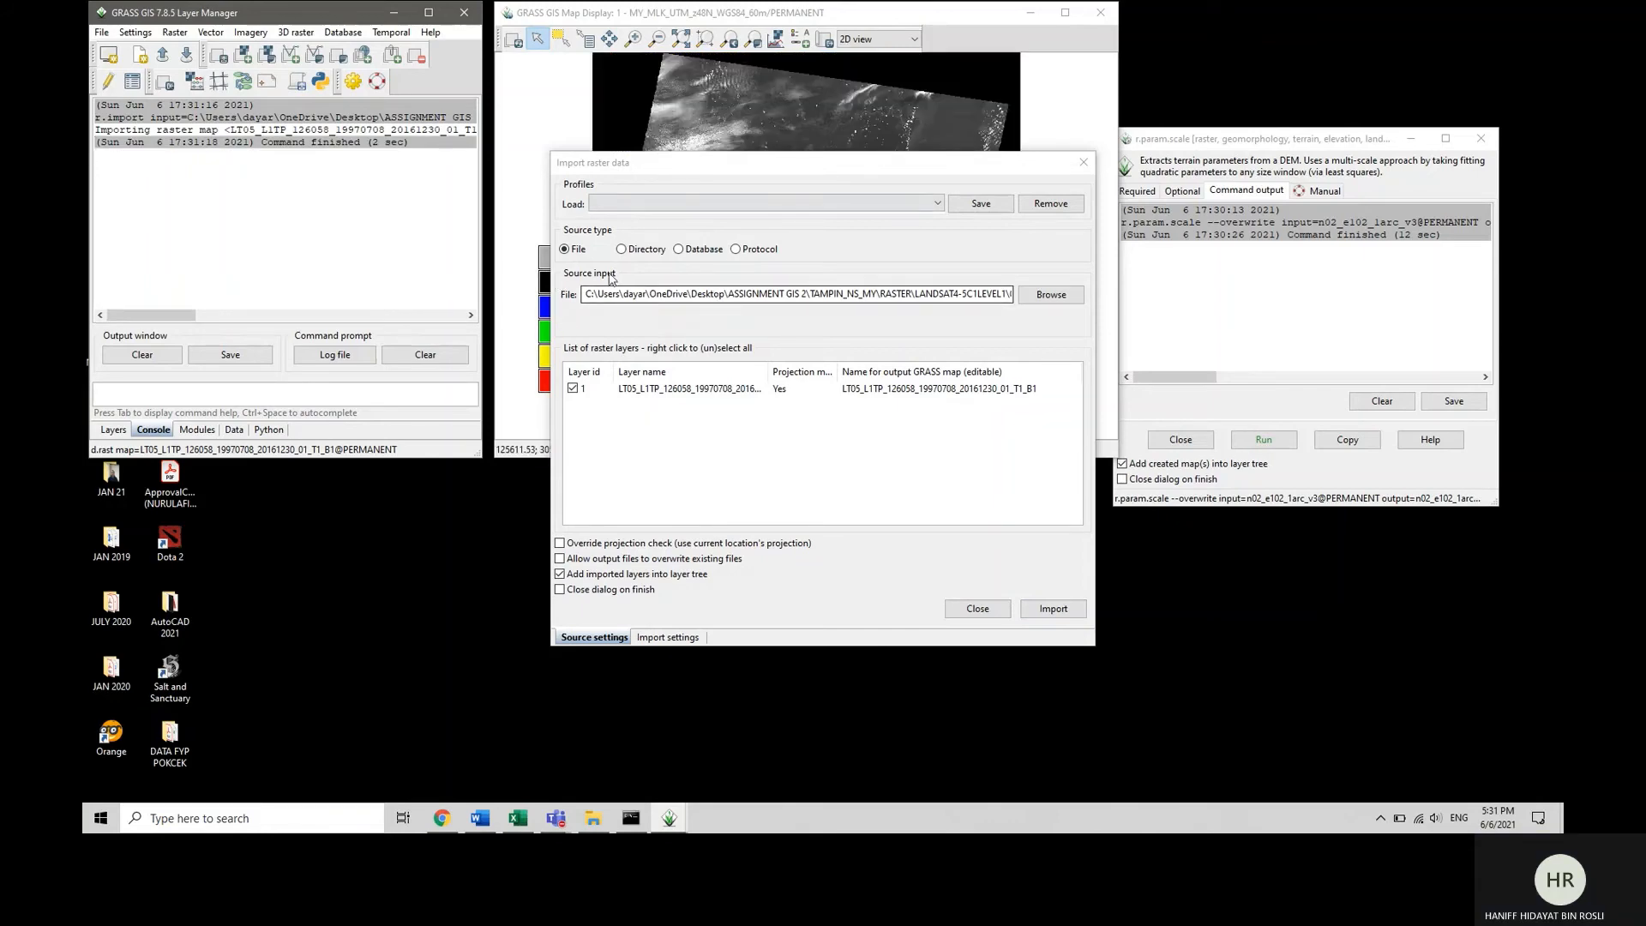
Import the B2 and B3 band rasters from the 08_07_1997 Landsat folder, one after the other.
left_click(1051, 294)
left_click(915, 325)
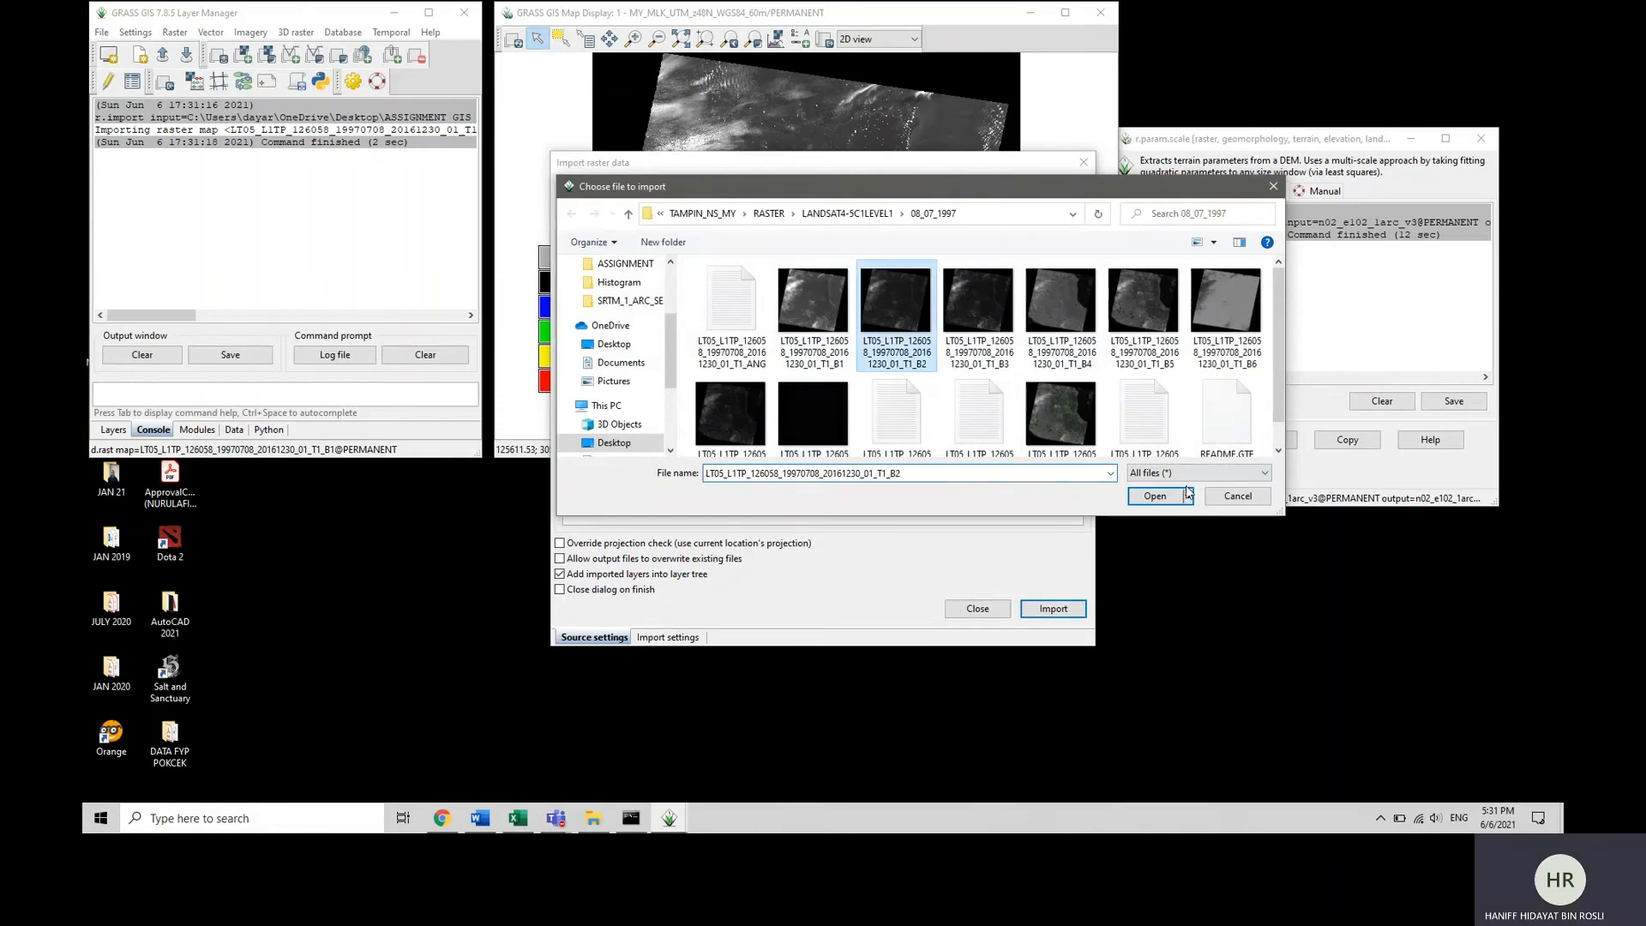
left_click(1157, 497)
left_click(1053, 609)
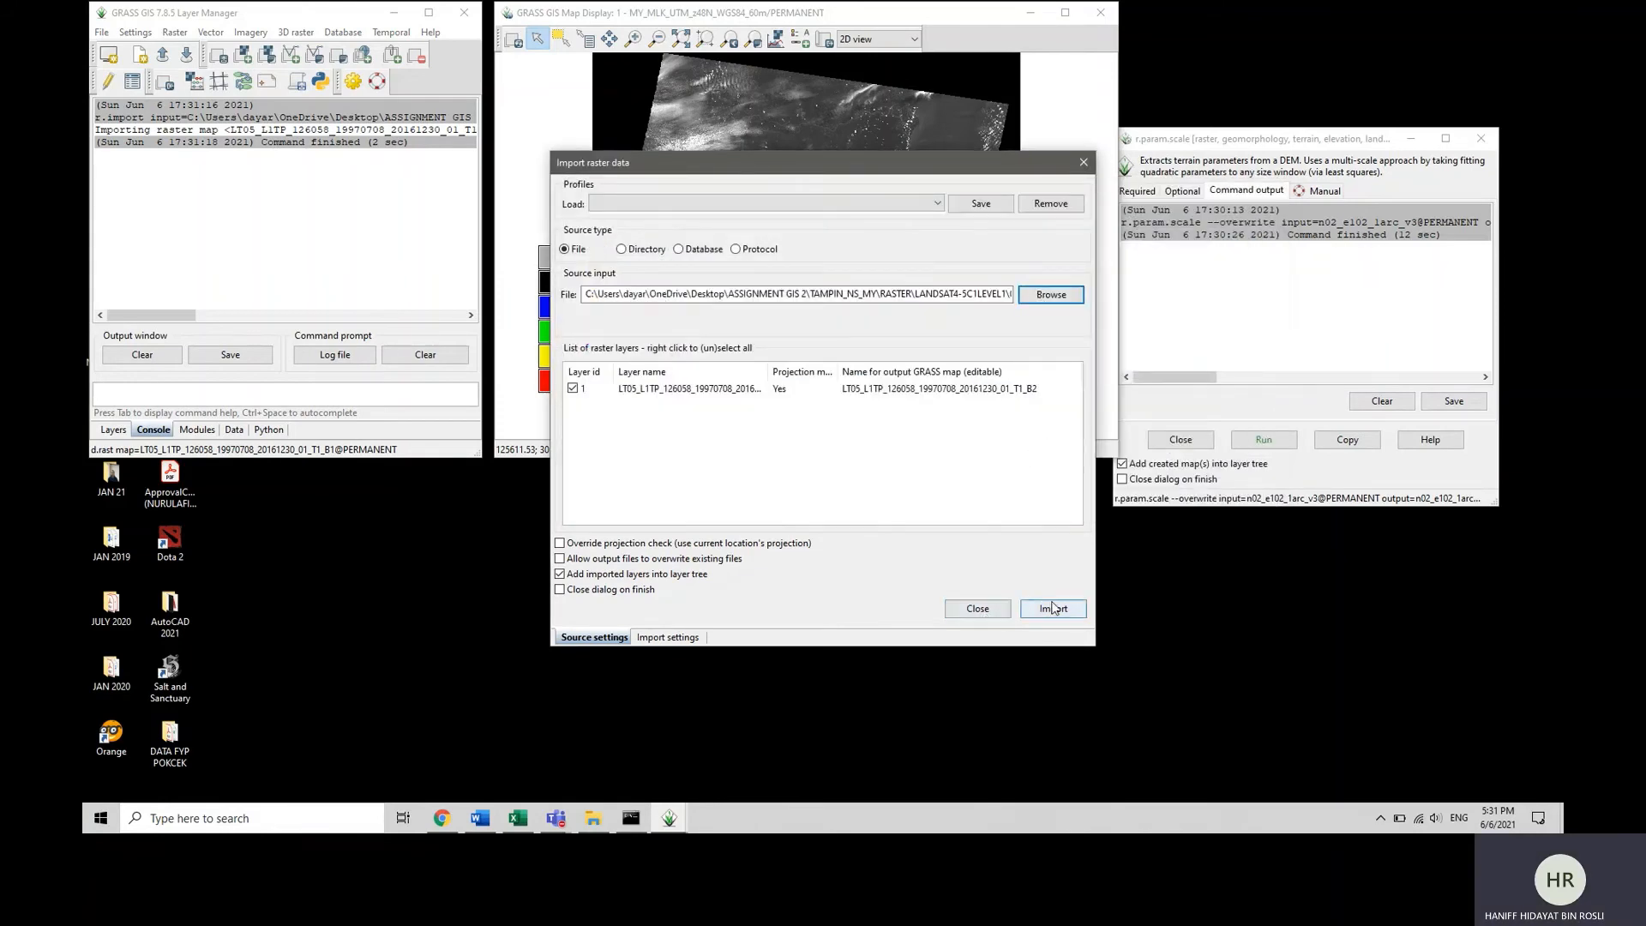
left_click(1033, 296)
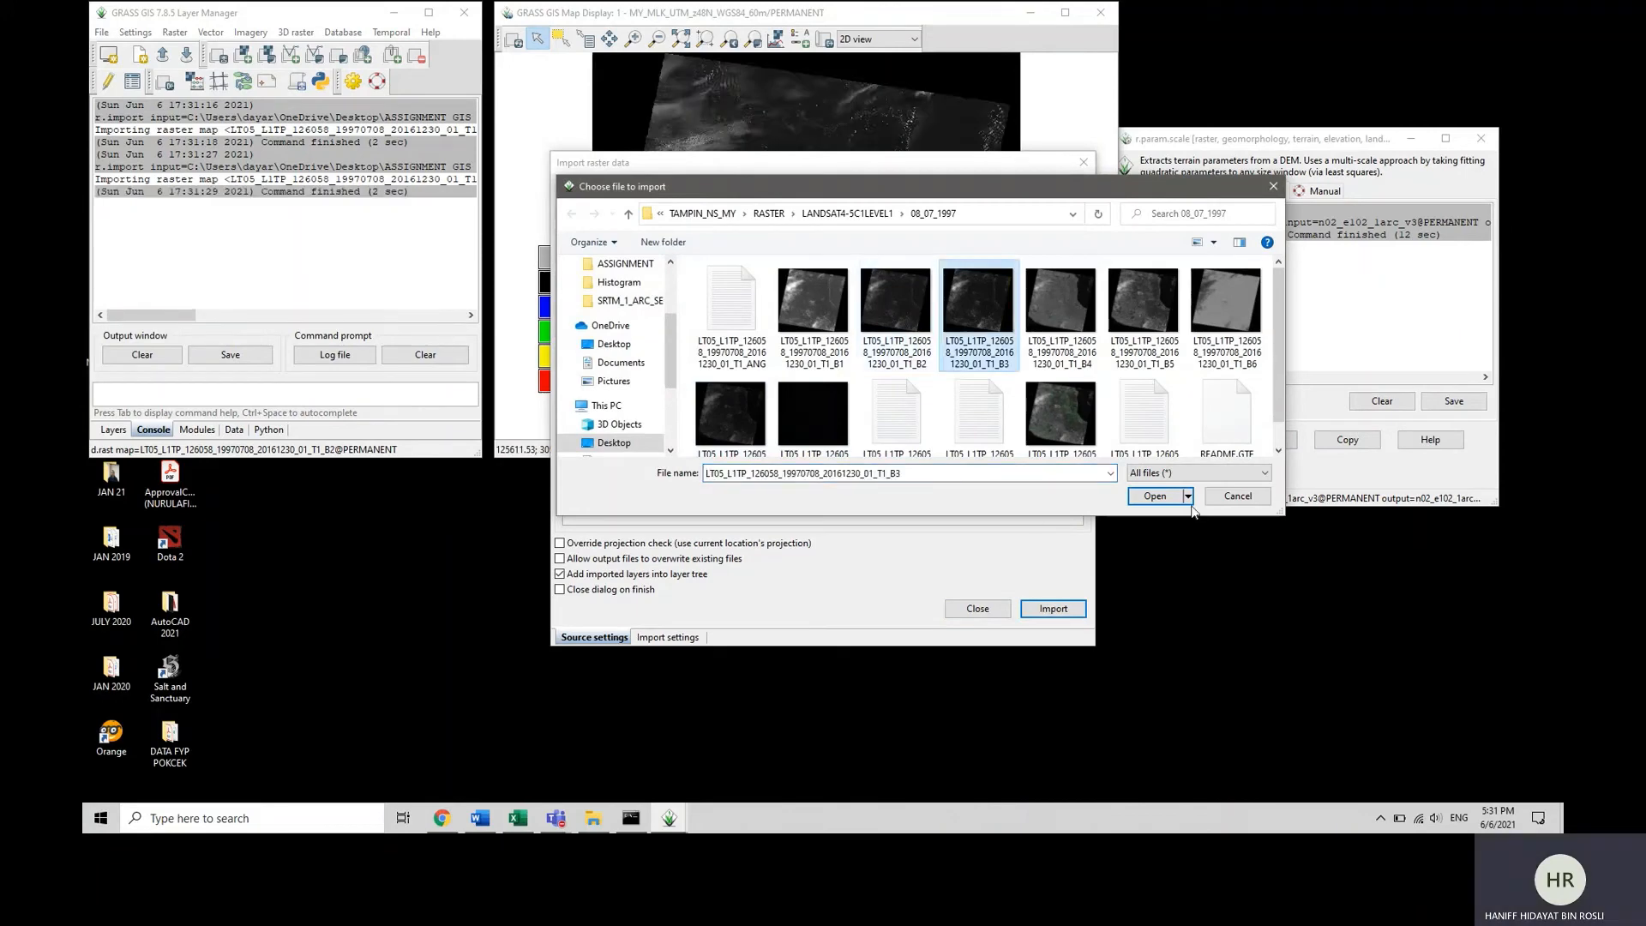
left_click(1156, 498)
left_click(1049, 608)
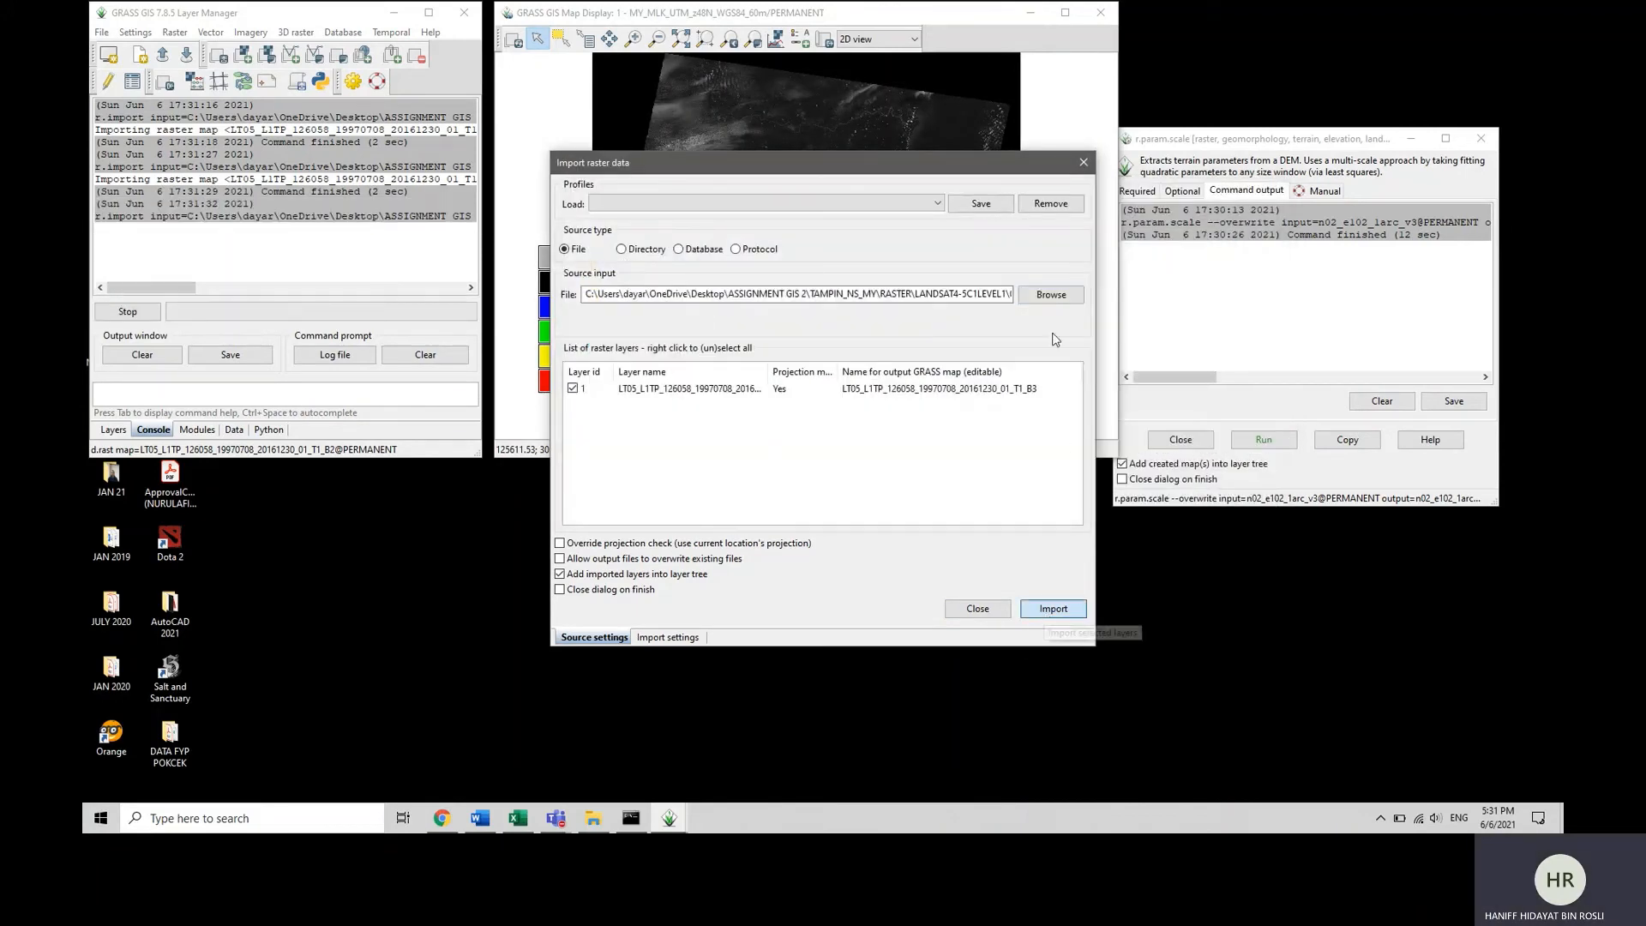
Import the B4 and B5 band rasters from the 08_07_1997 Landsat folder, one after the other.
left_click(1051, 294)
left_click(1061, 300)
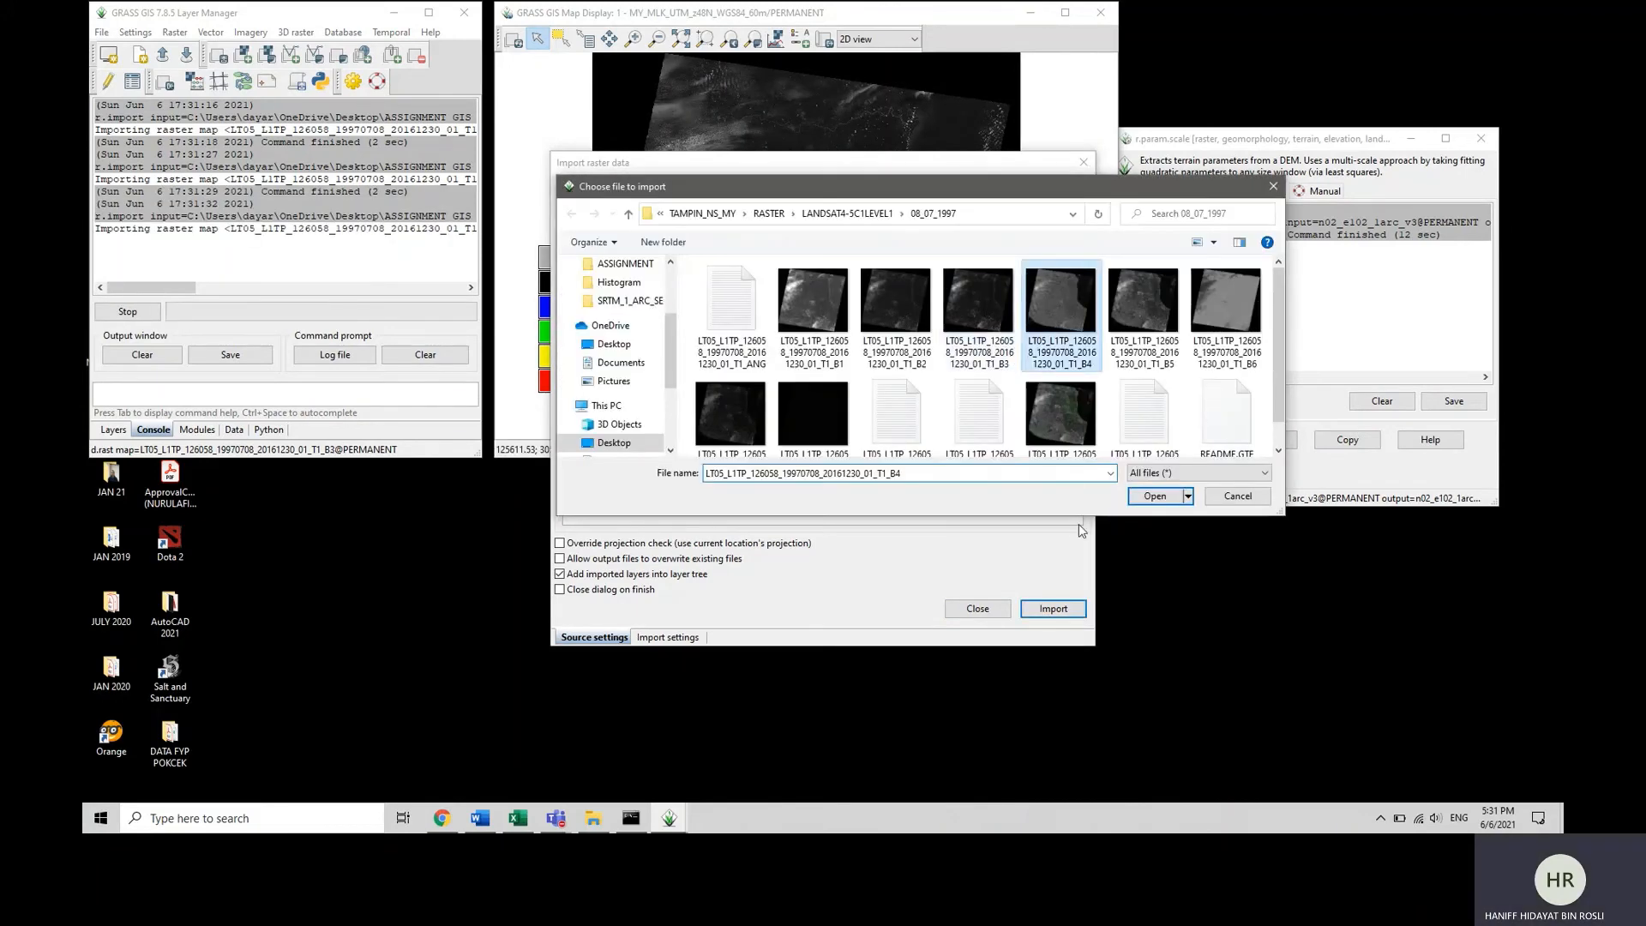
left_click(1154, 497)
left_click(1054, 608)
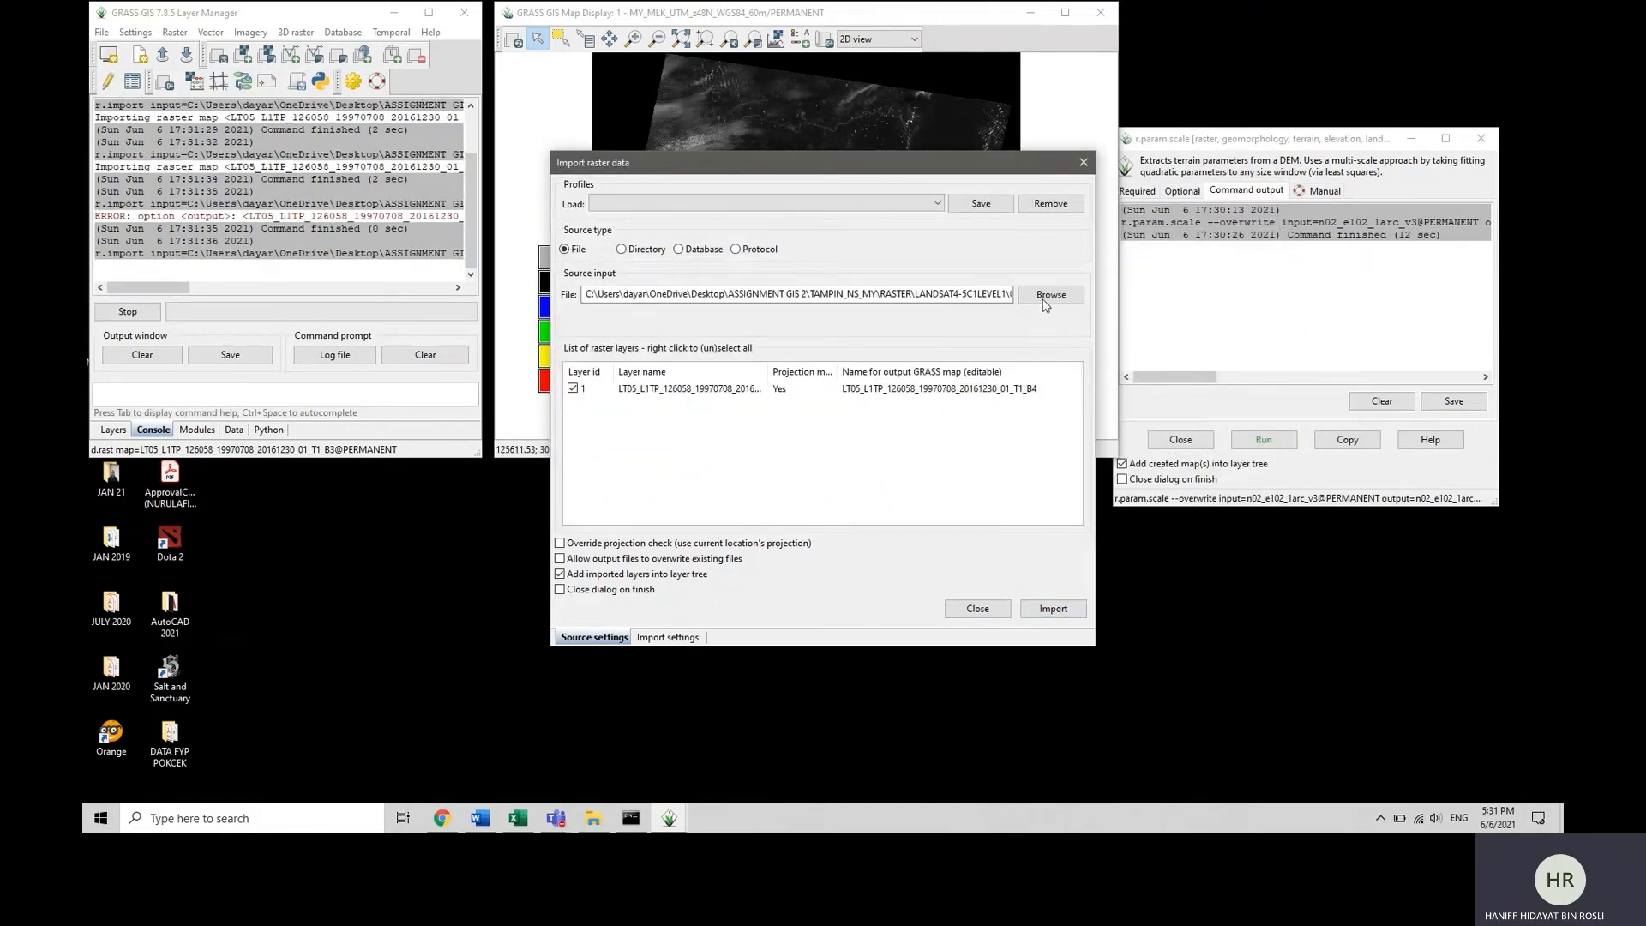
left_click(1047, 294)
left_click(1170, 323)
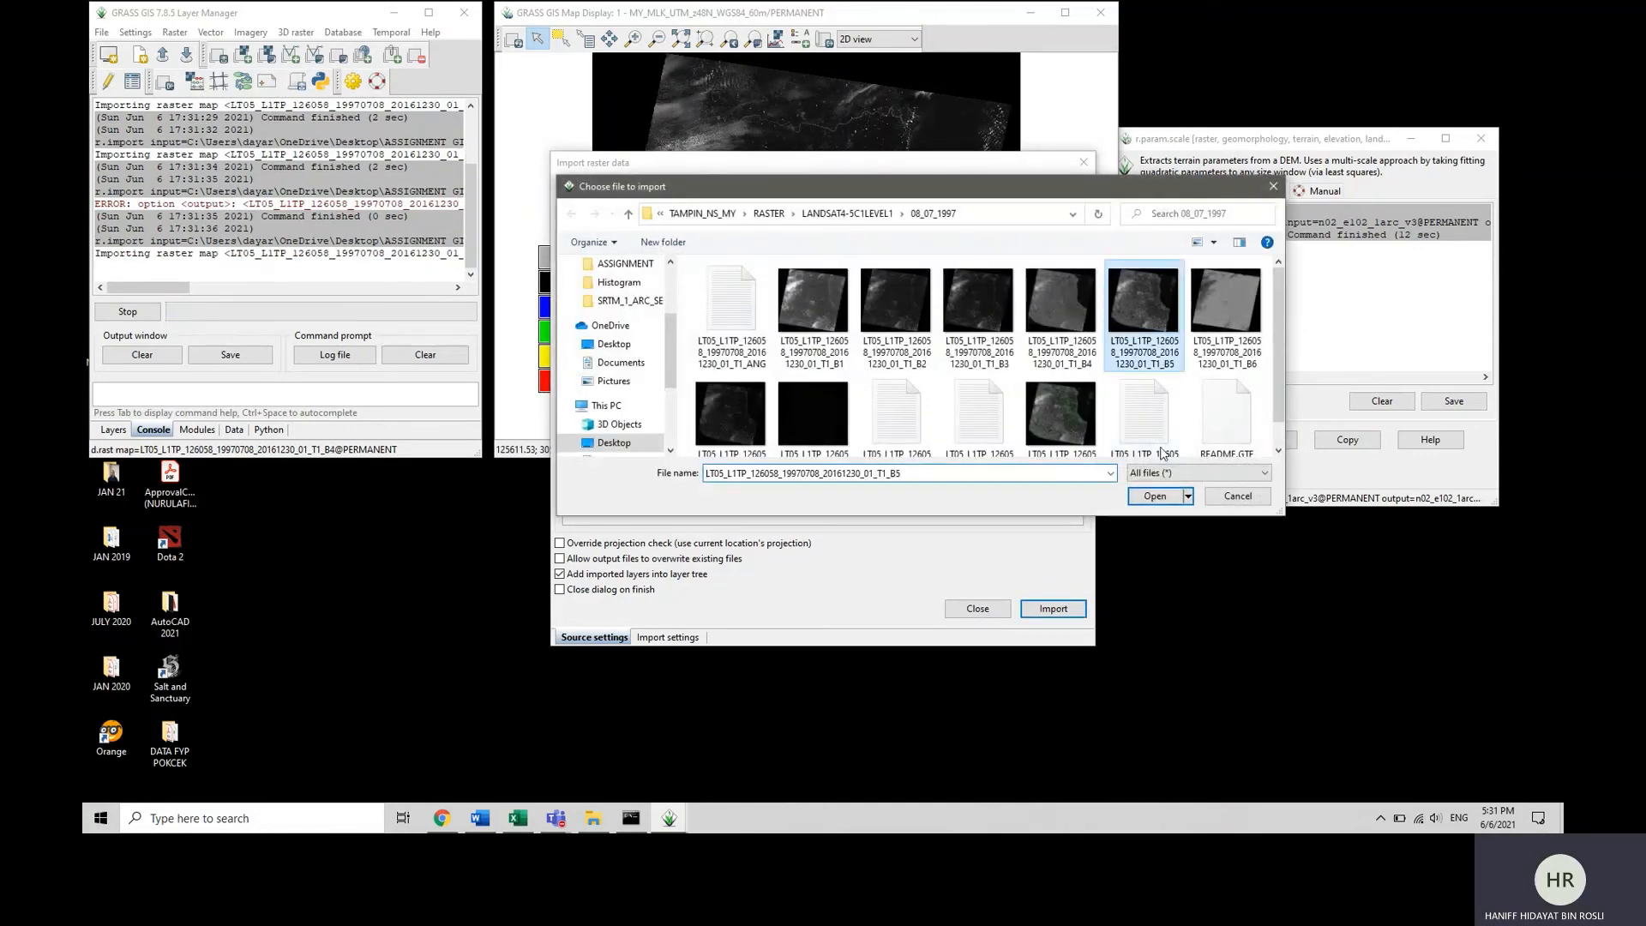
left_click(1152, 498)
left_click(1052, 610)
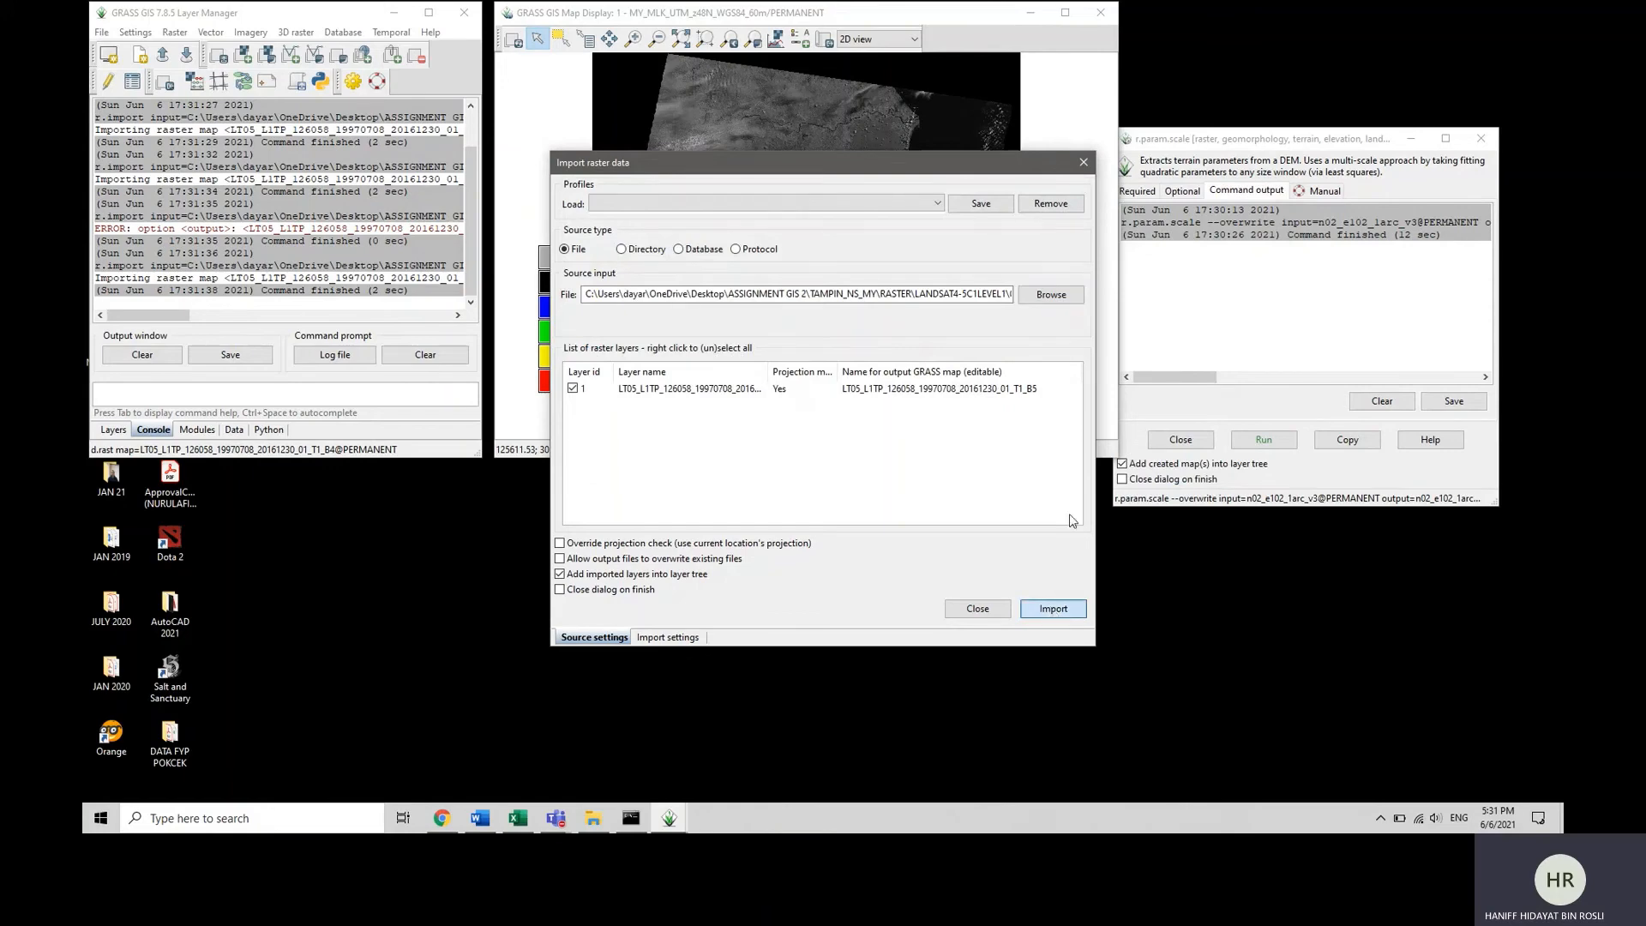
Import the B6 and B7 band rasters from the 08_07_1997 Landsat folder, one after the other.
left_click(1046, 300)
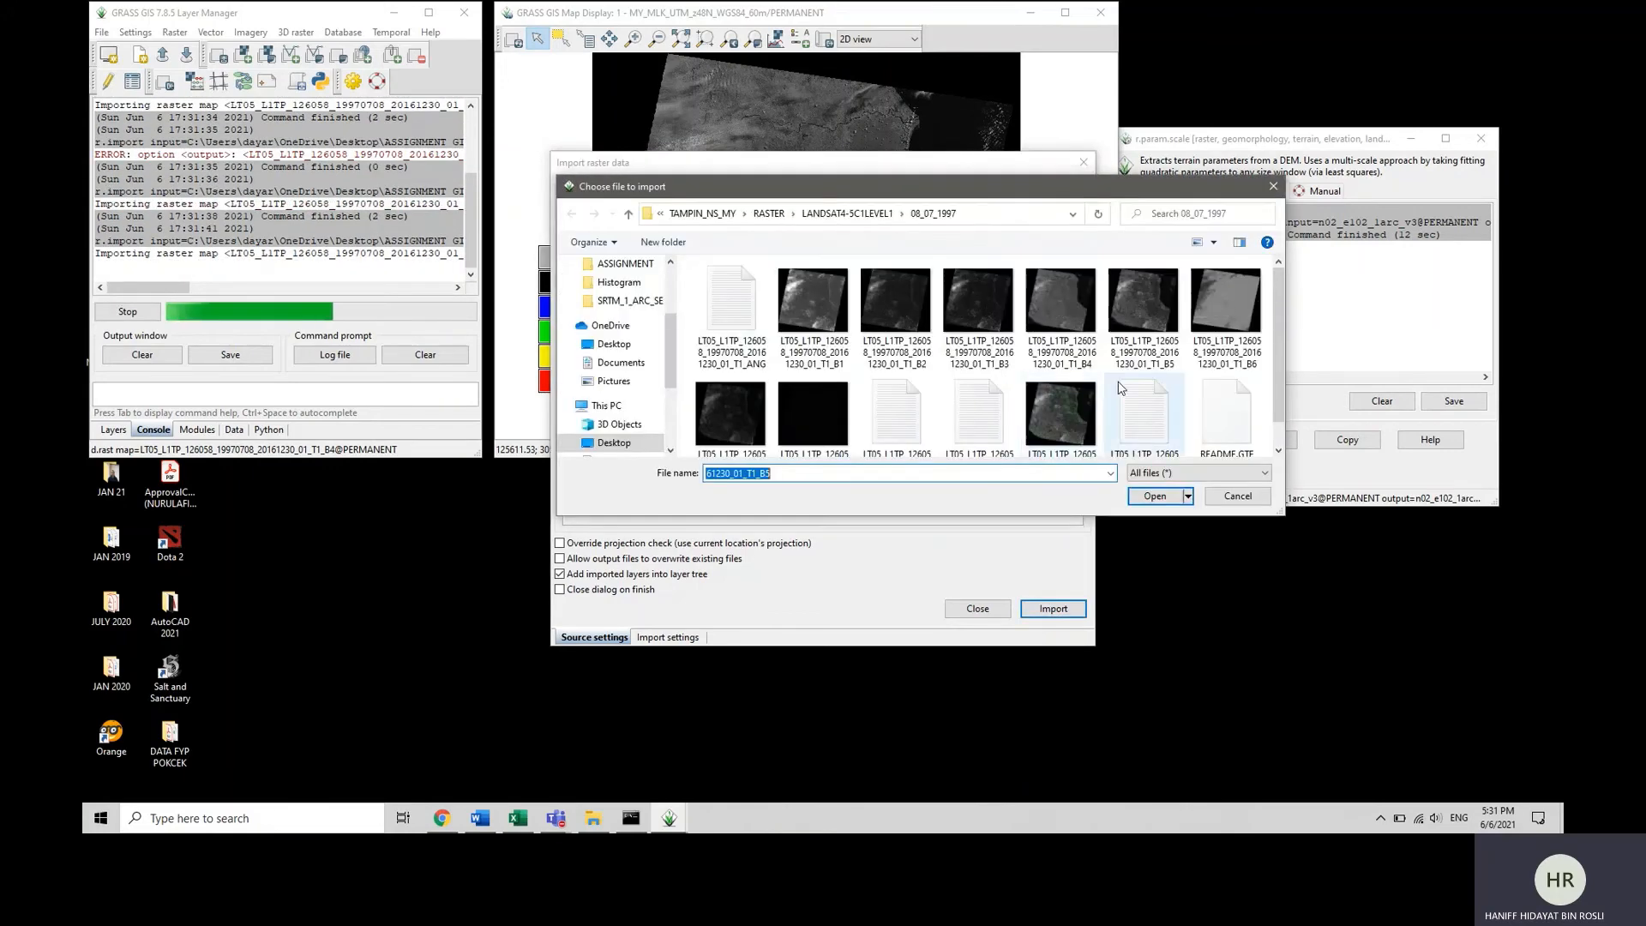
left_click(1226, 319)
left_click(1153, 497)
left_click(1071, 608)
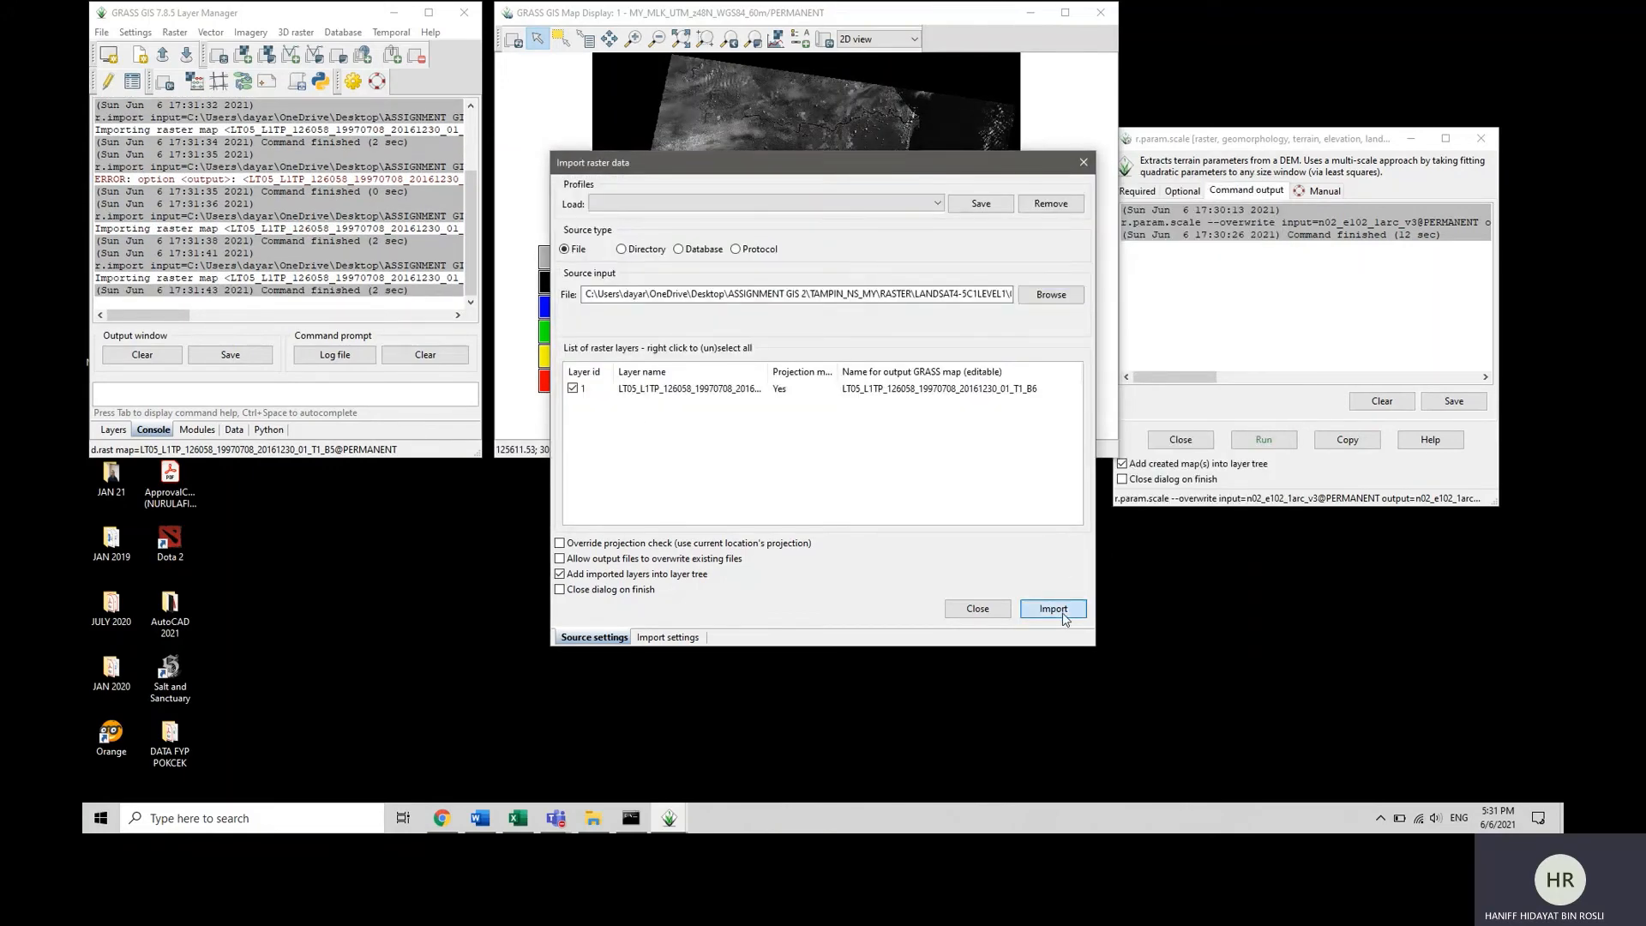
left_click(1051, 294)
left_click(728, 398)
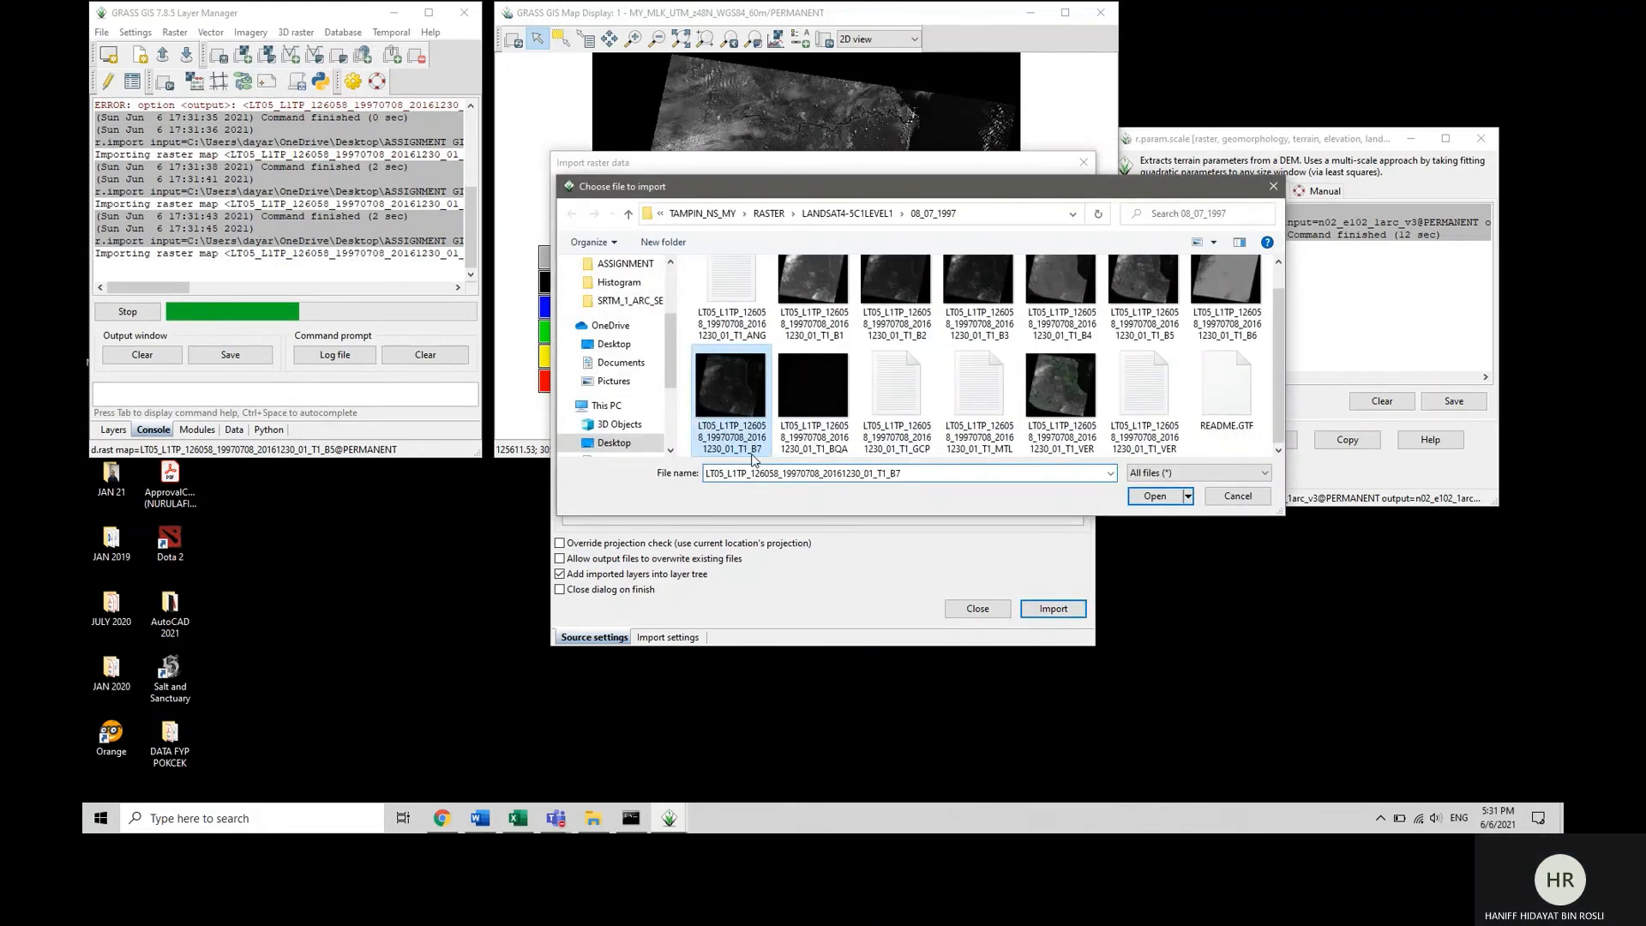
left_click(1154, 500)
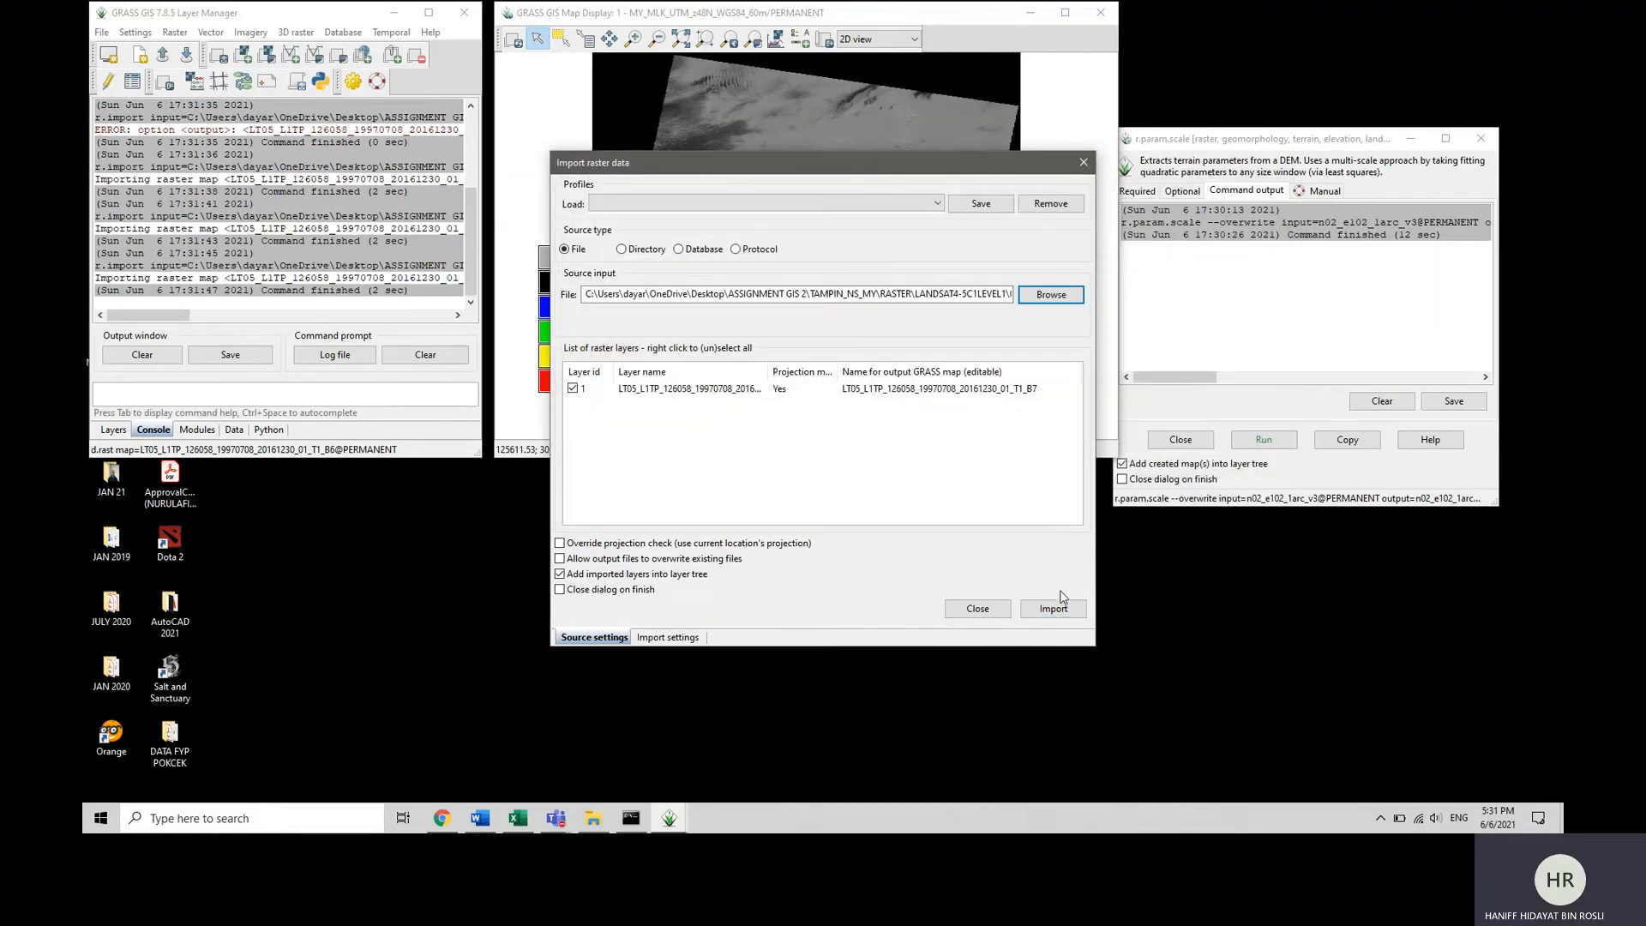
left_click(1054, 608)
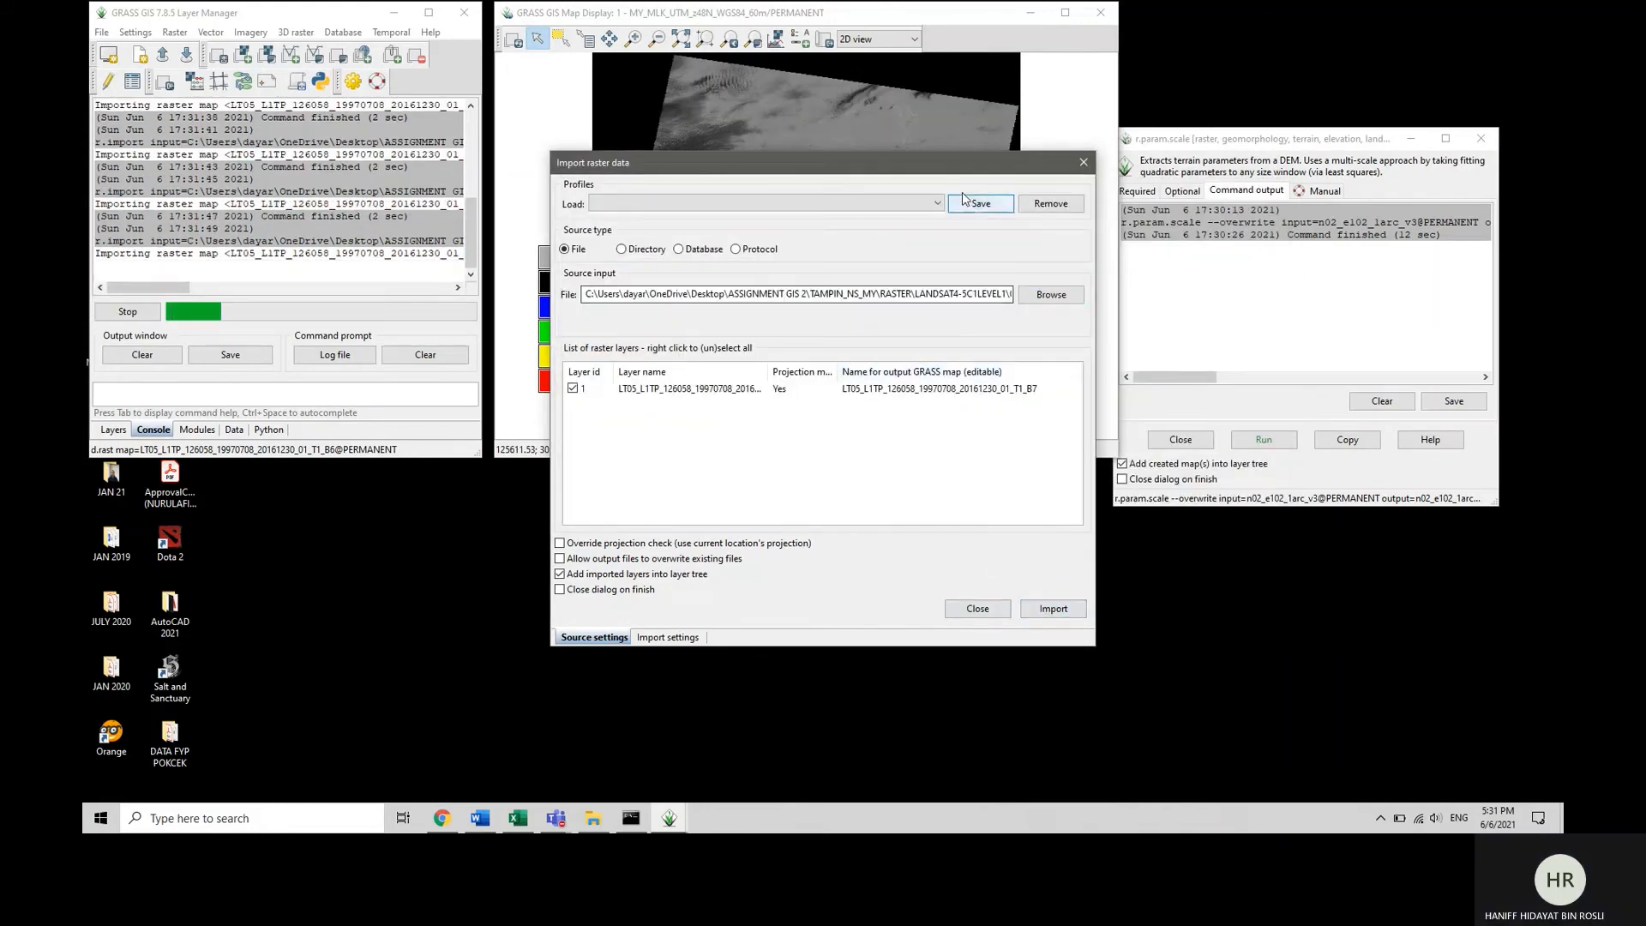
Set the computational region to the extent of the imported 08_07_1997 Landsat rasters.
left_click(146, 128)
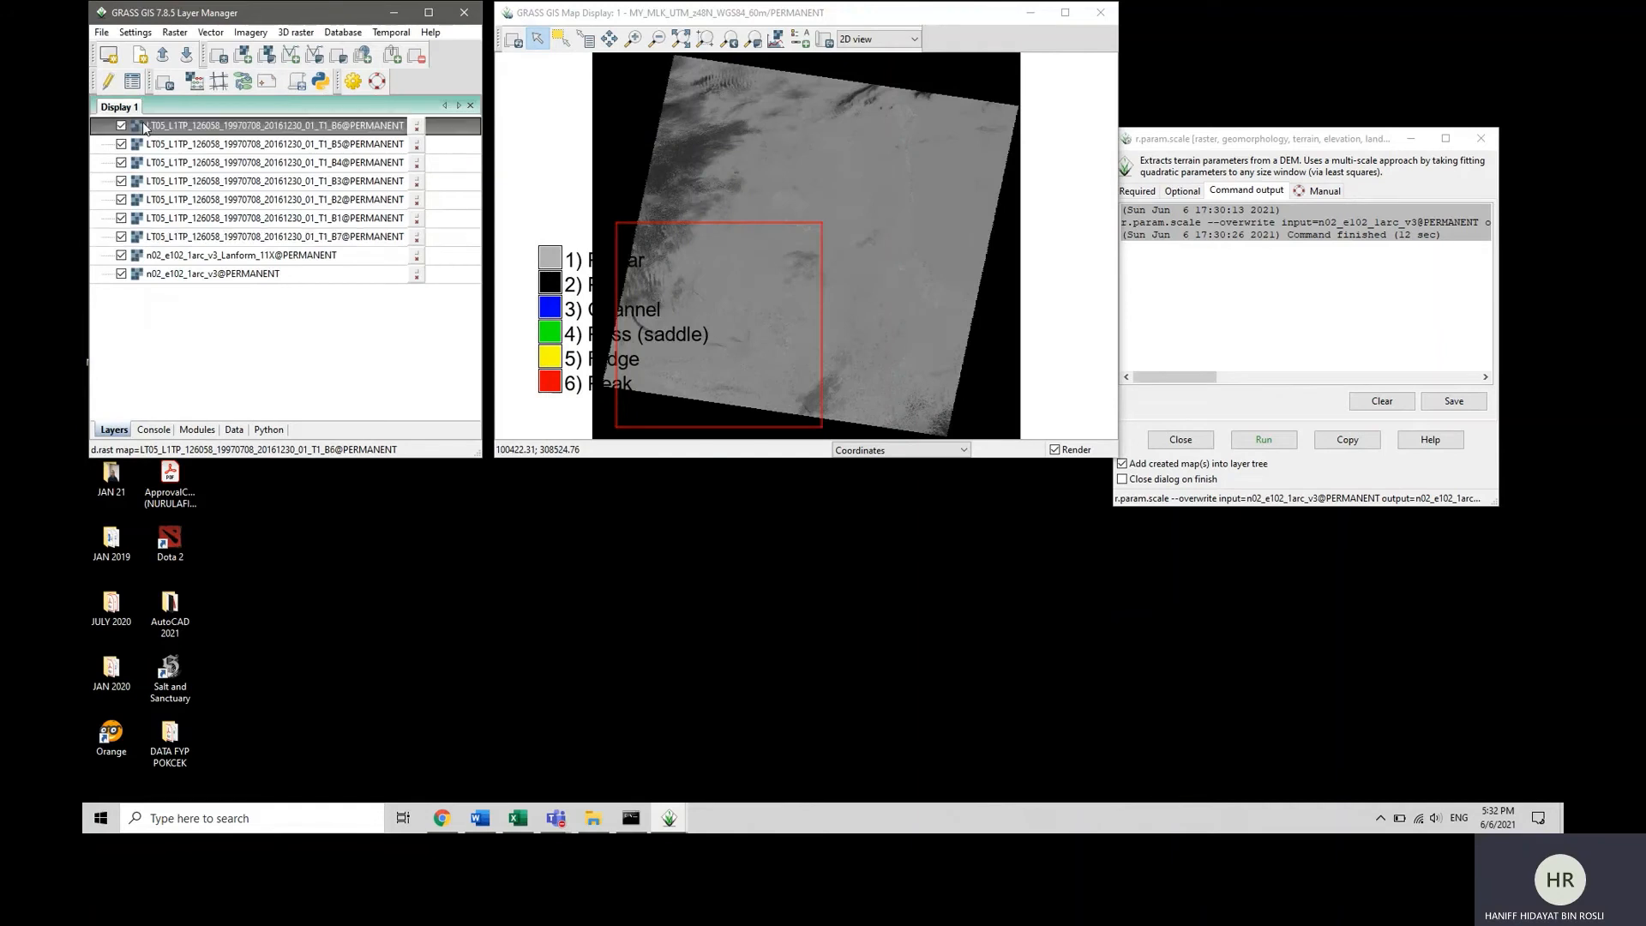
left_click(160, 274, "shift")
right_click(160, 274)
left_click(373, 342)
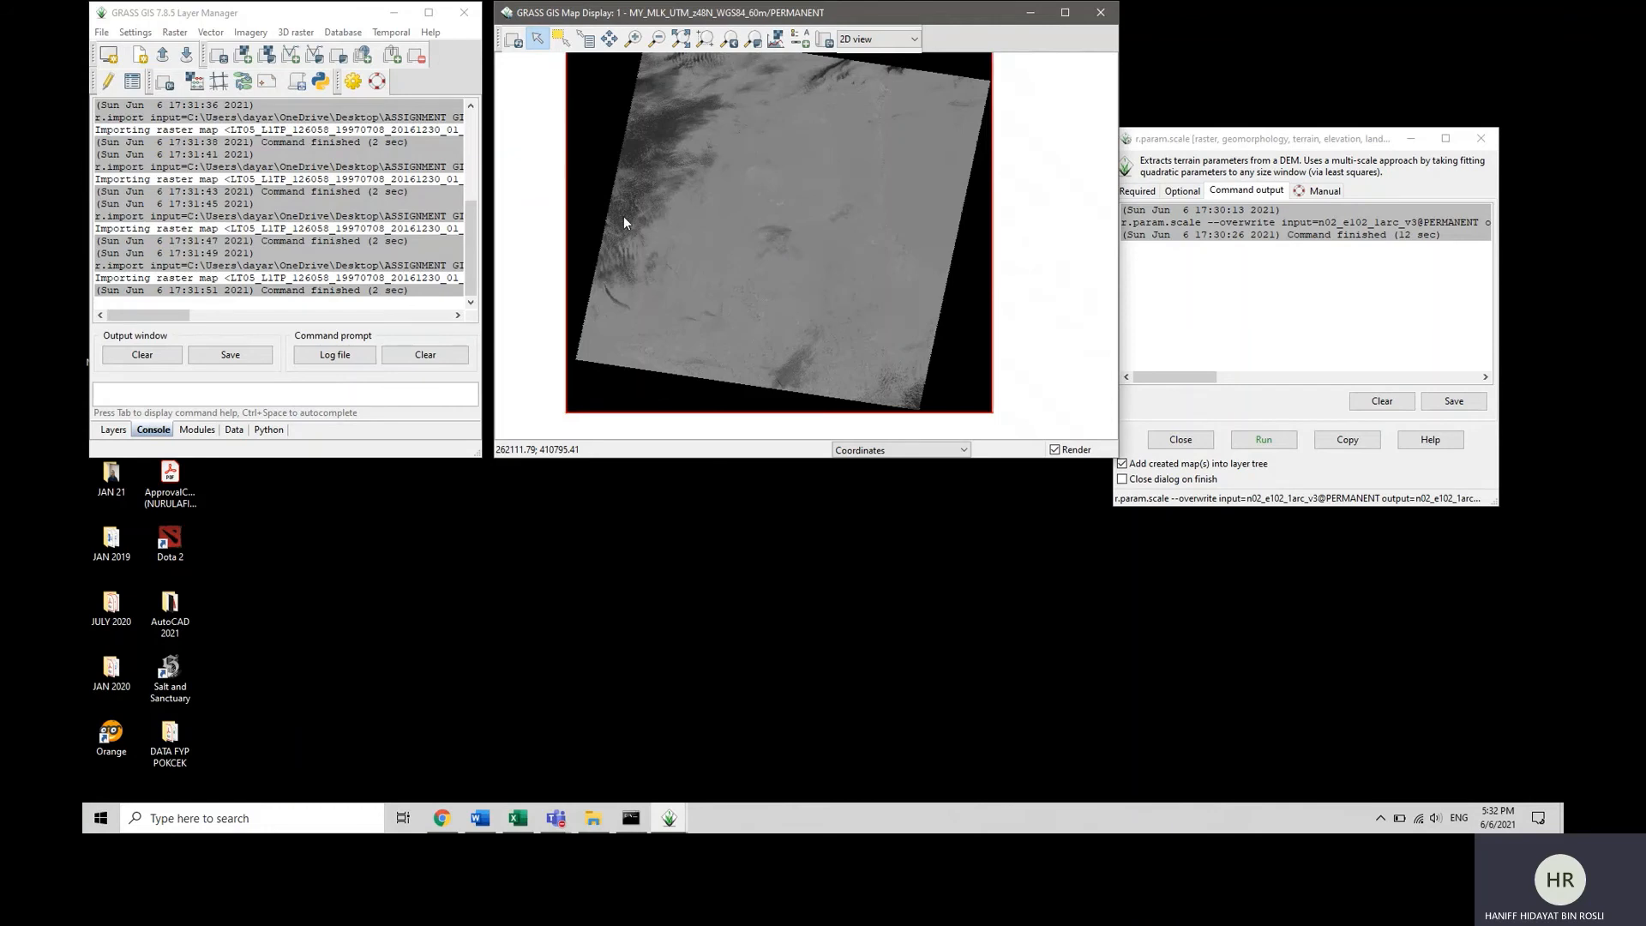
Set up an ndvi vegetation index calculation (i.vi) with output map LT05_L1TP_126058_19970708_20161230_01_T1_NDVI and open its input channel settings.
left_click(251, 32)
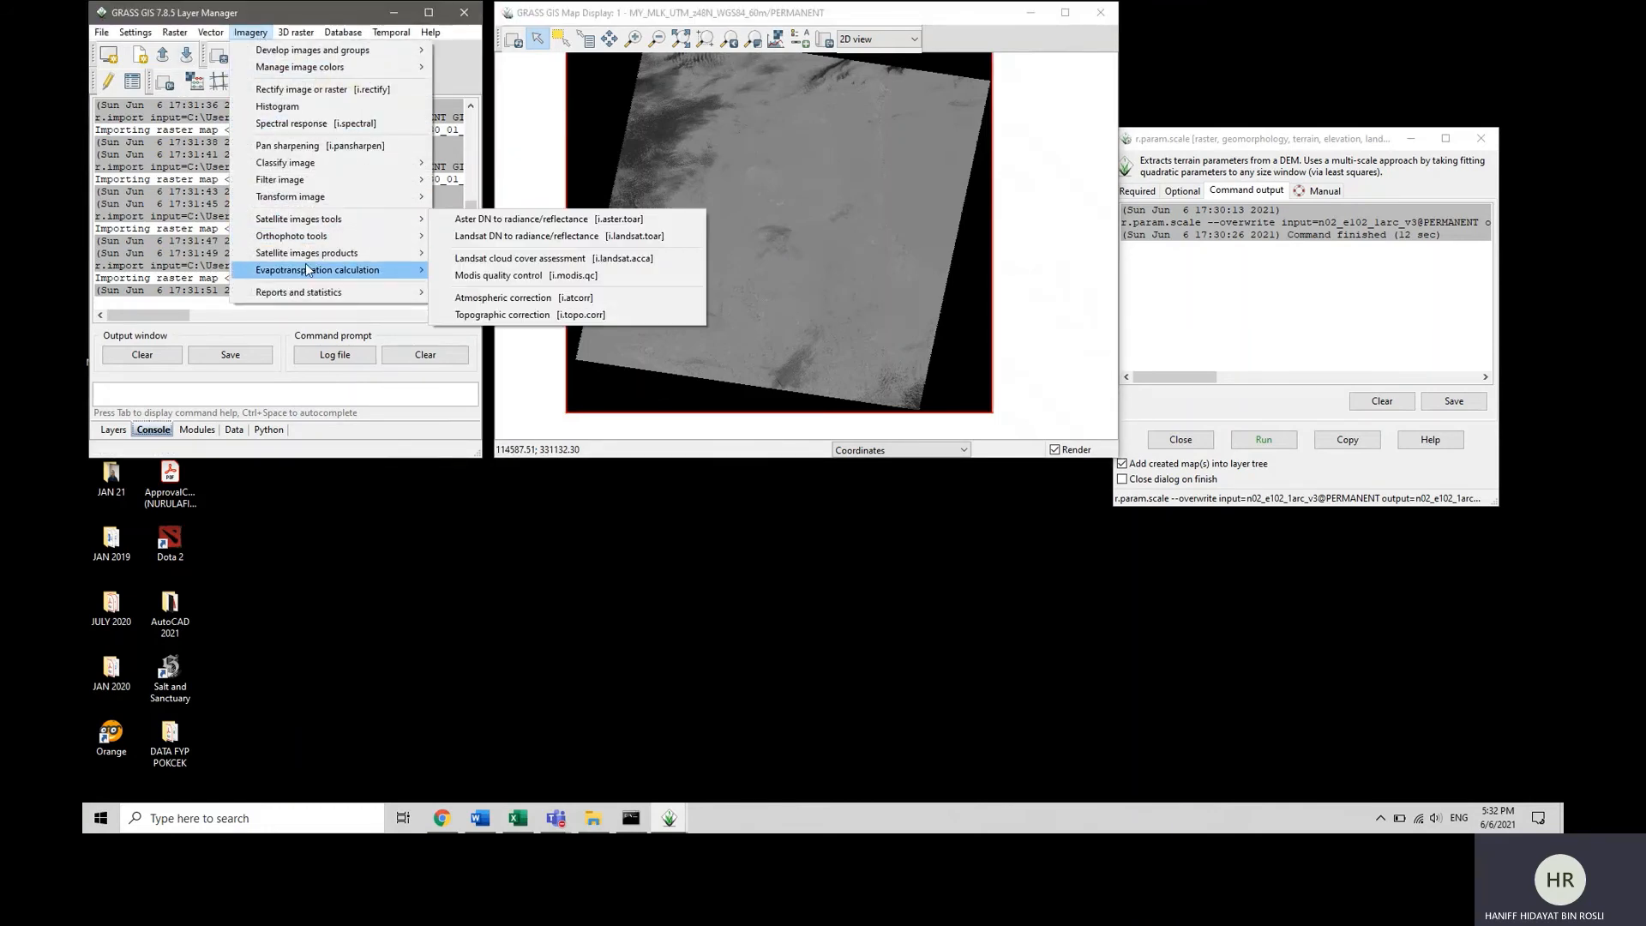
mouse_move(305, 257)
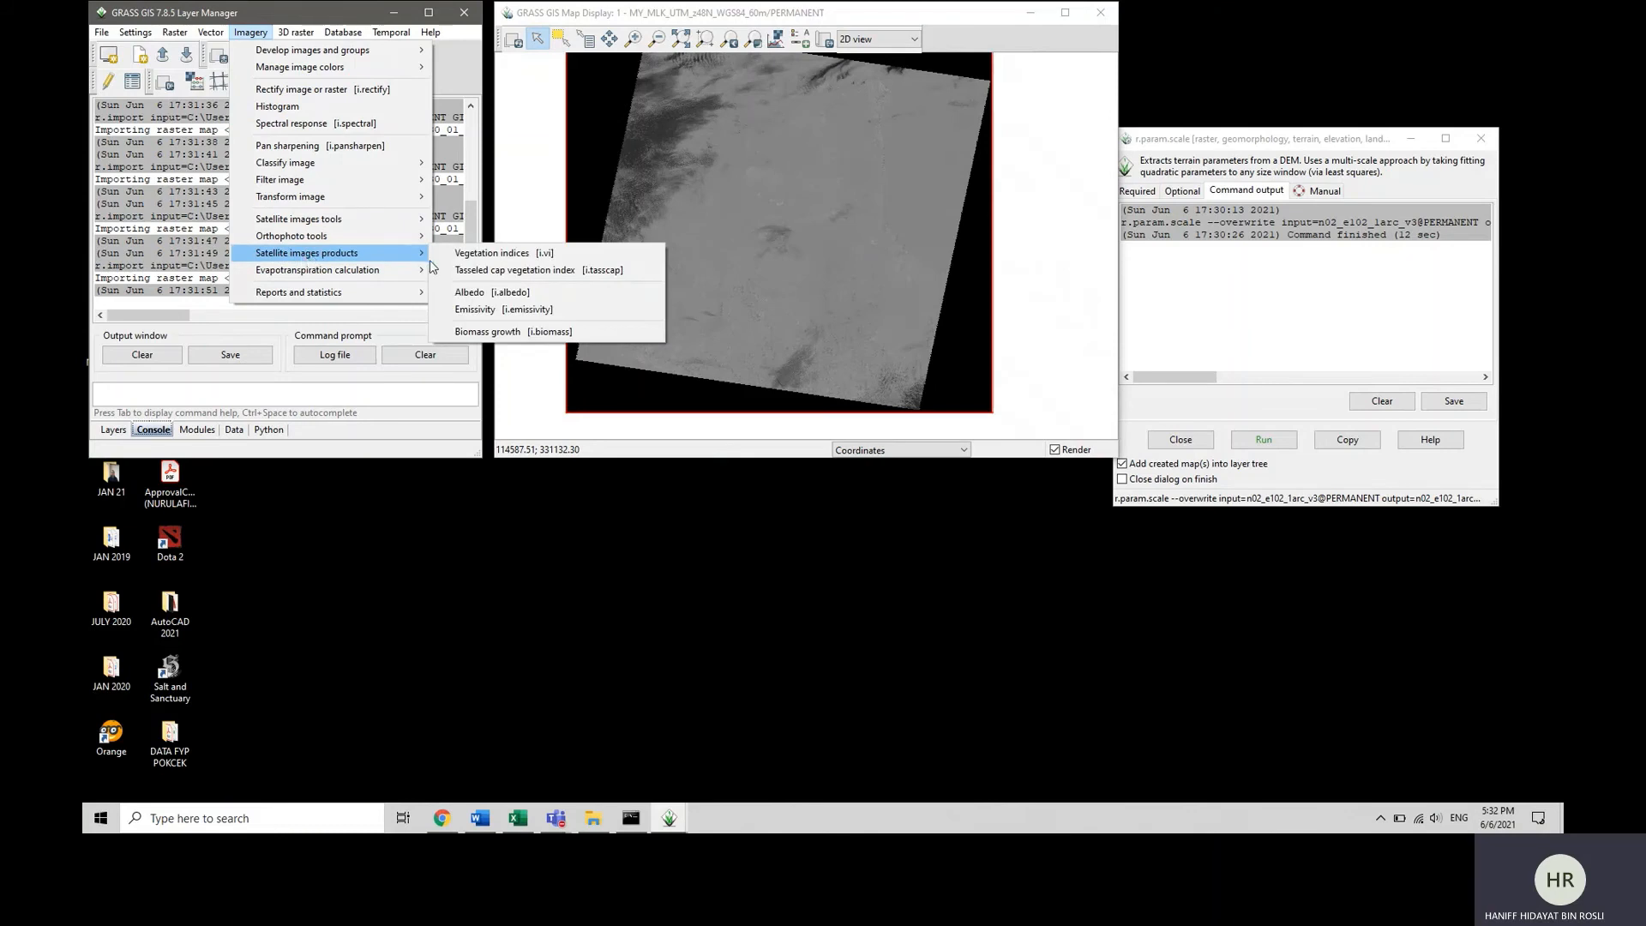
left_click(472, 261)
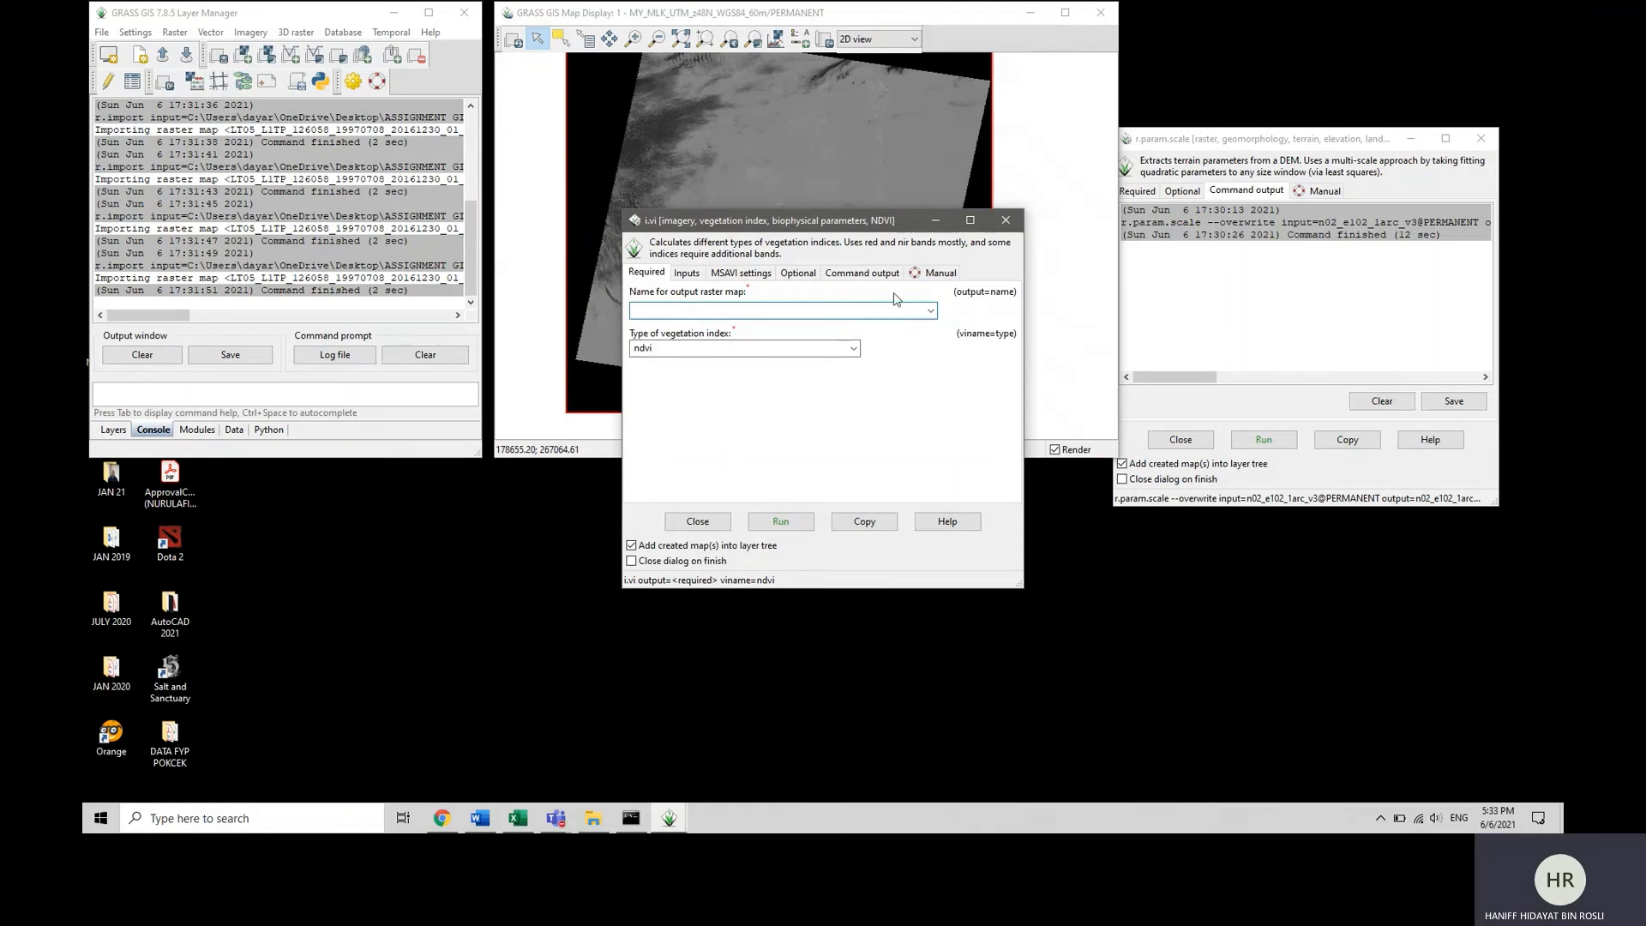
left_click(930, 310)
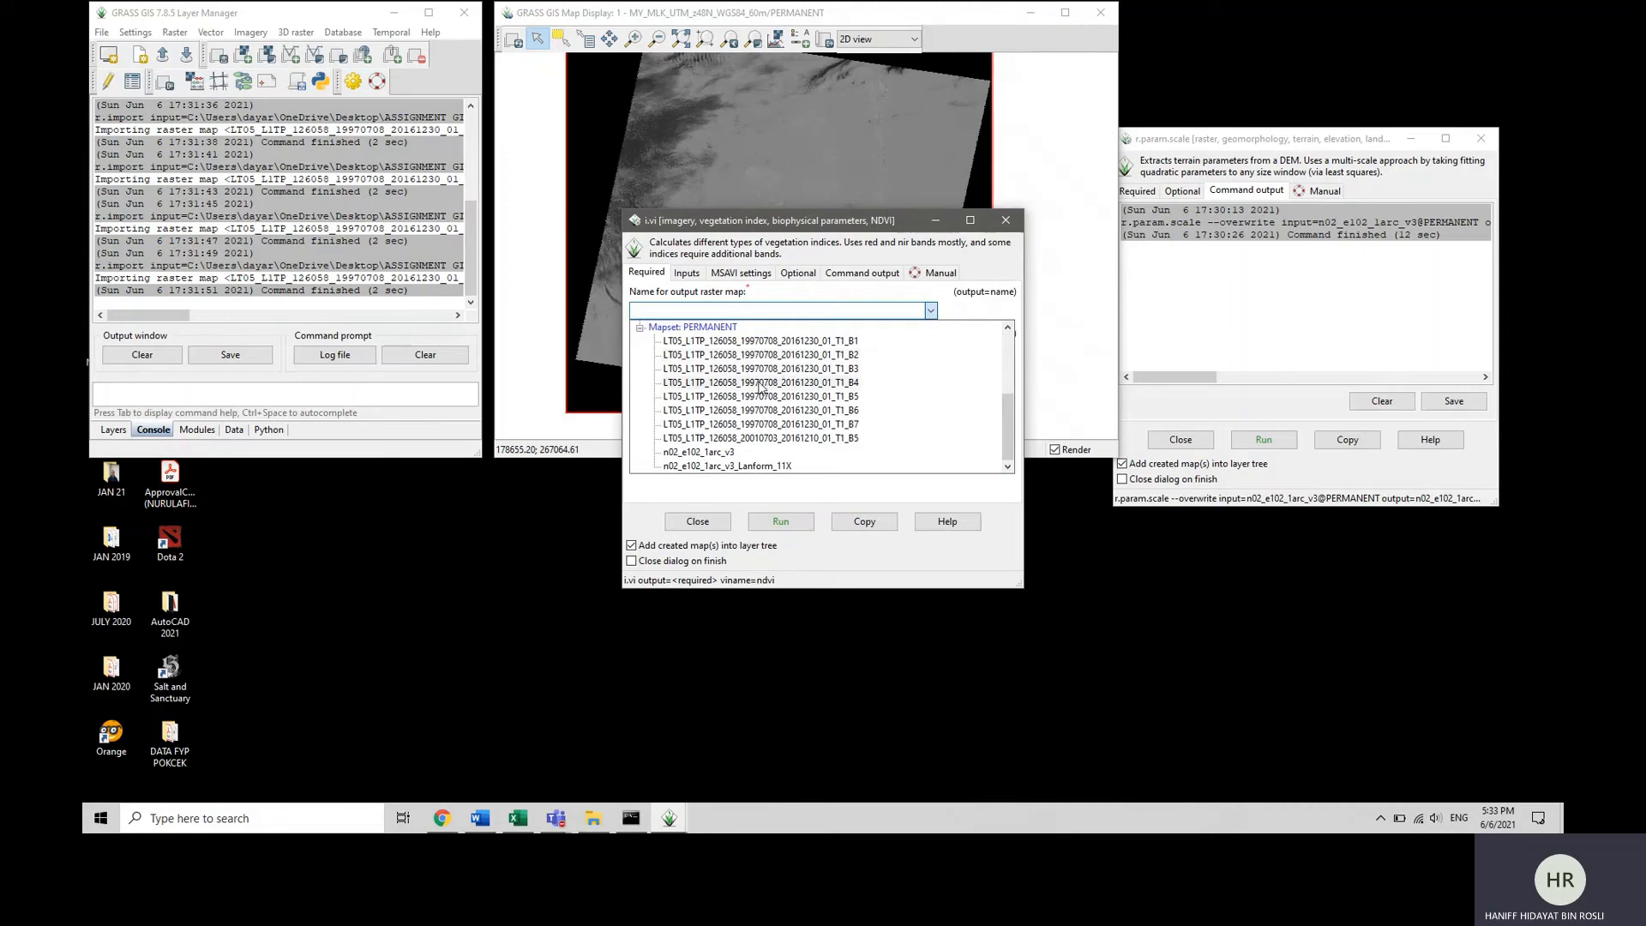
left_click(767, 340)
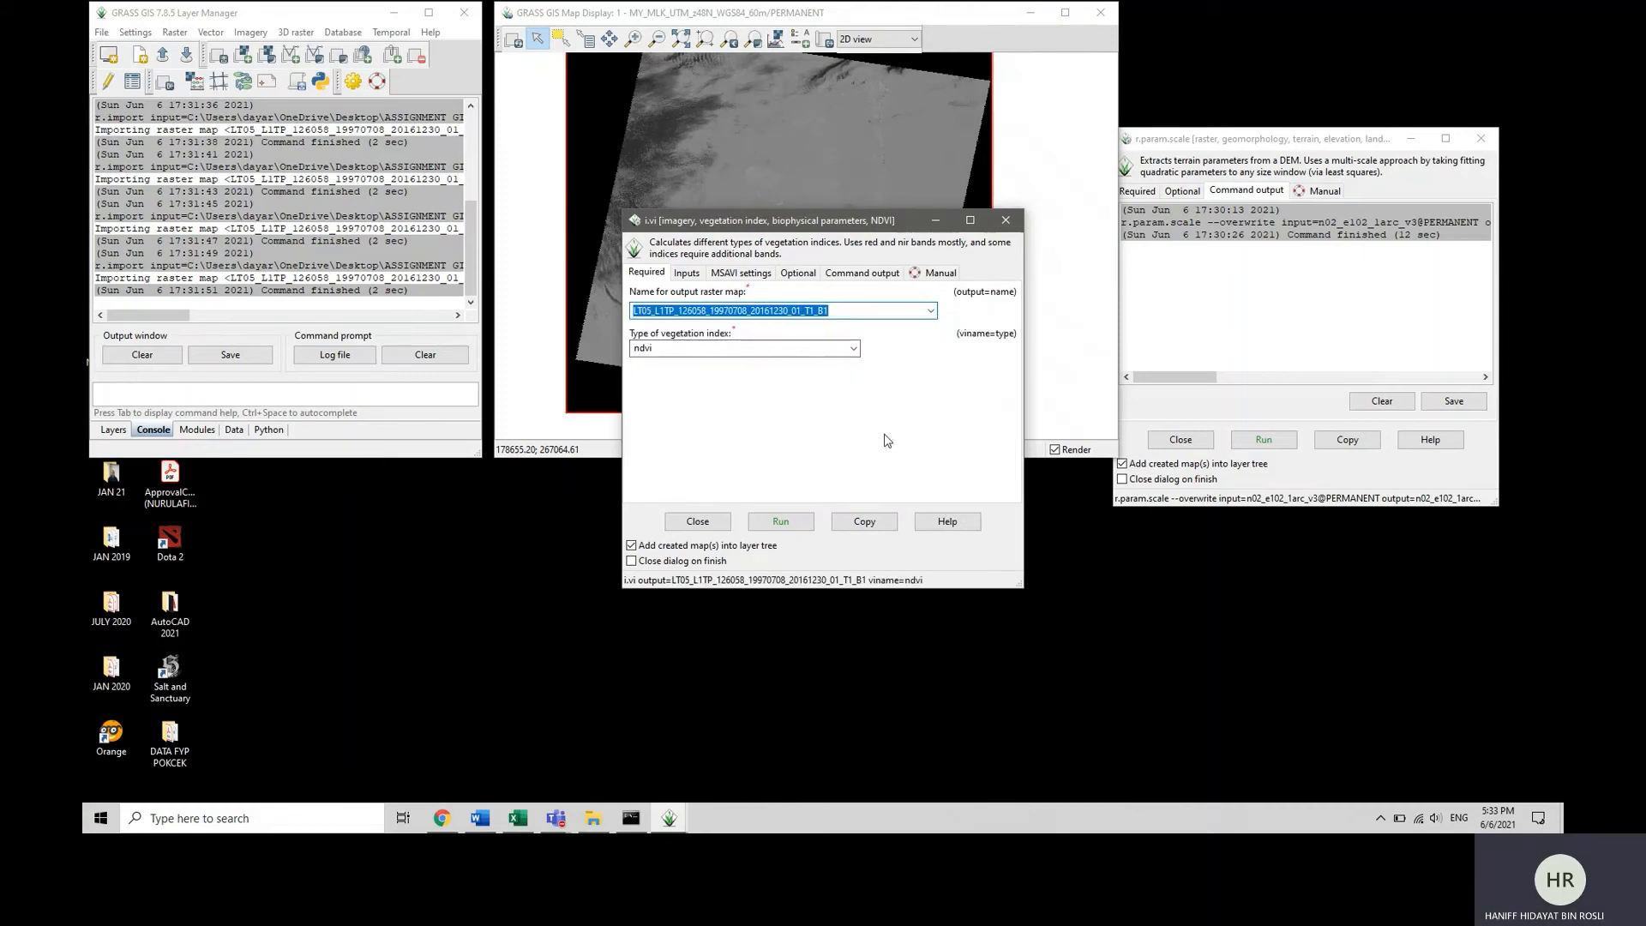
left_click(847, 312)
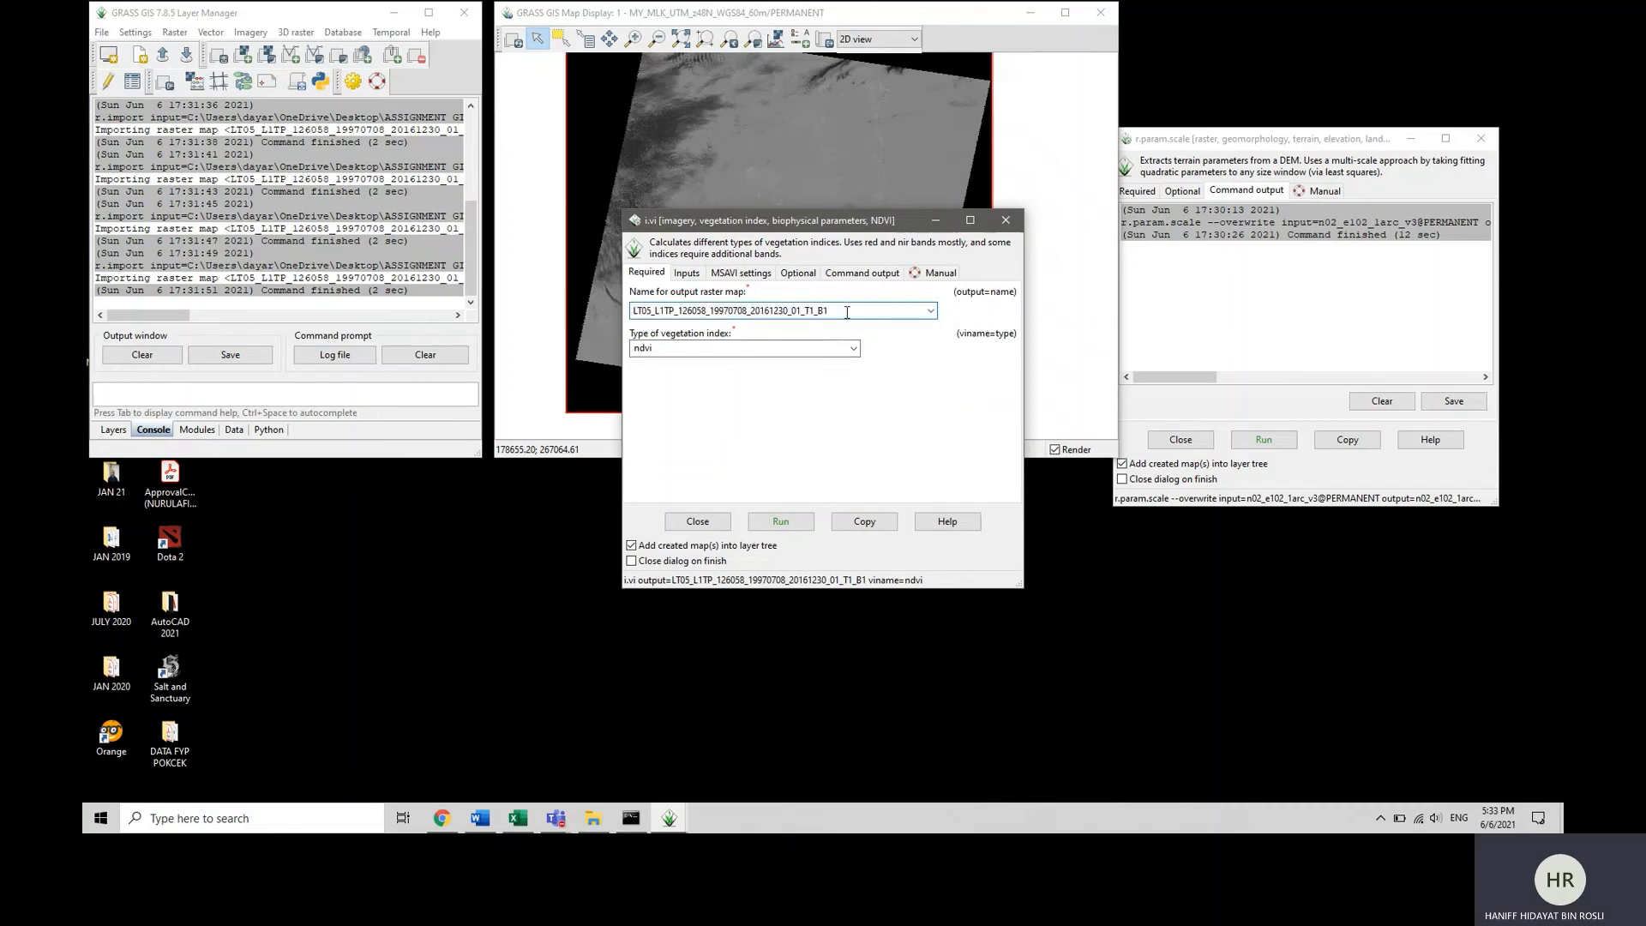
key("BackSpace")
key("BackSpace")
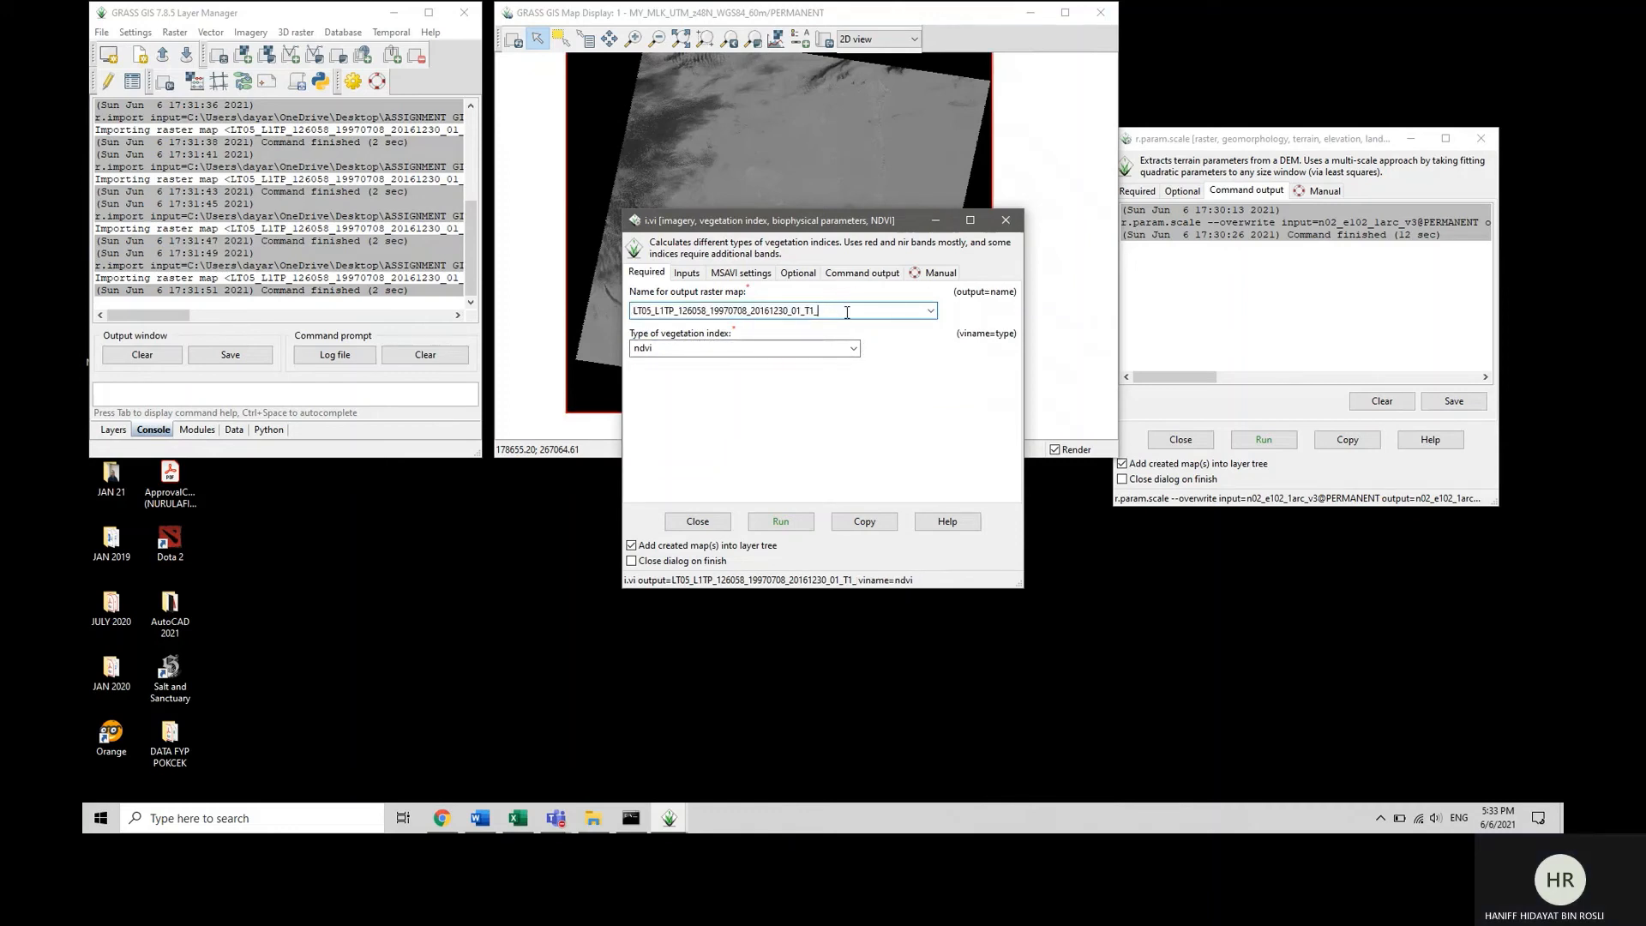
type("NDVI")
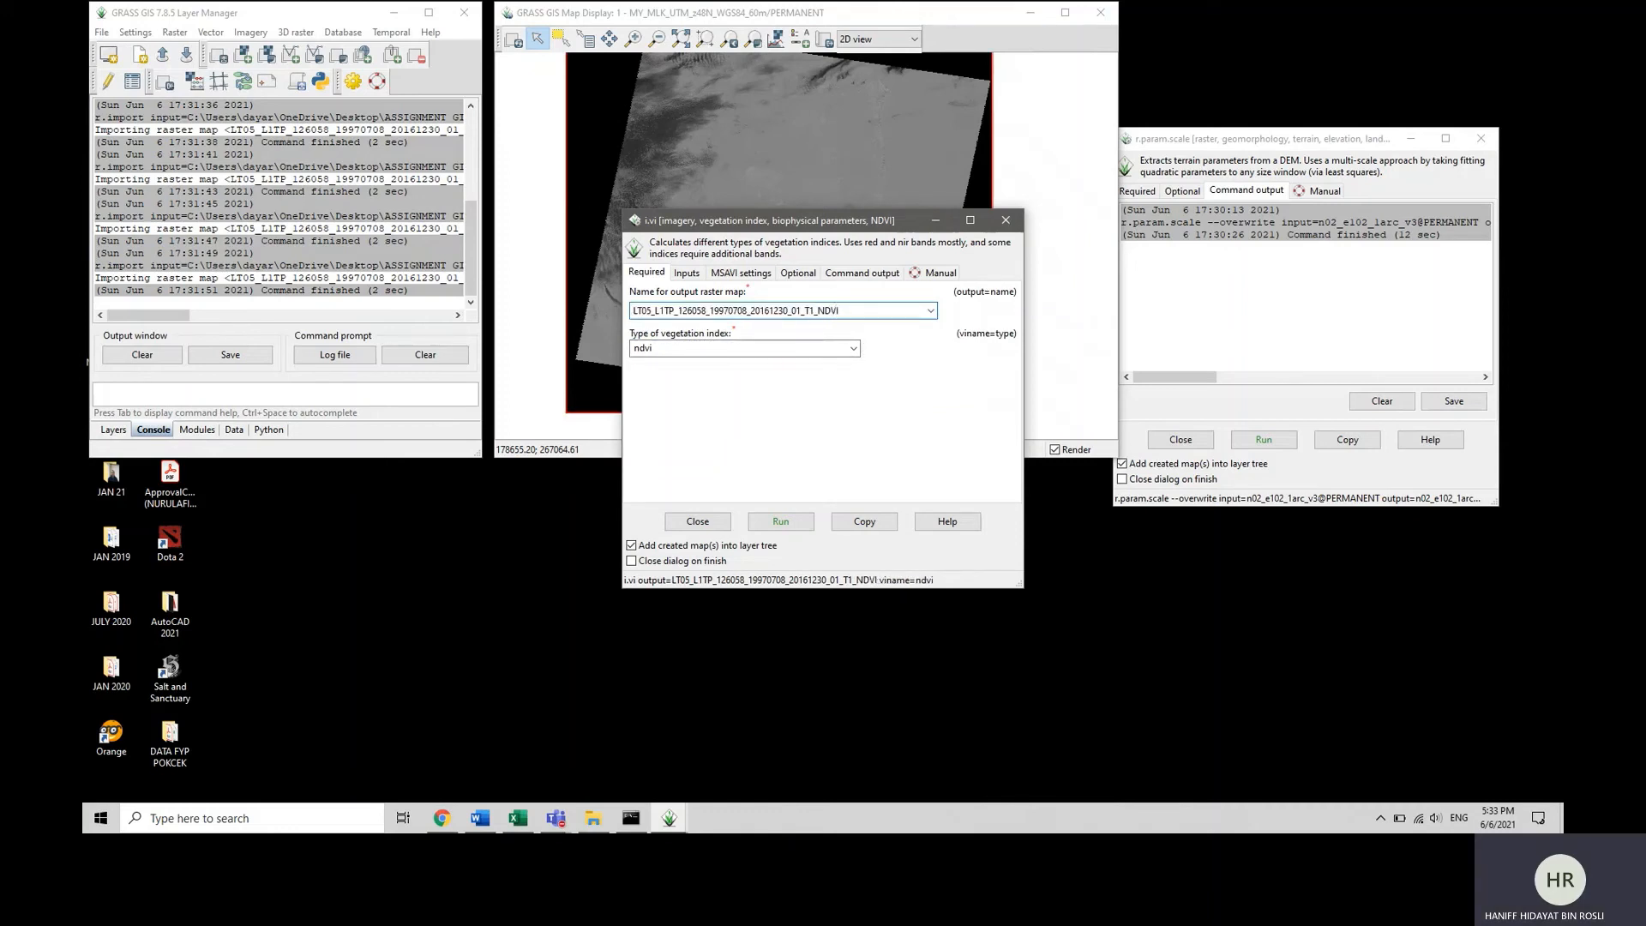
left_click(691, 277)
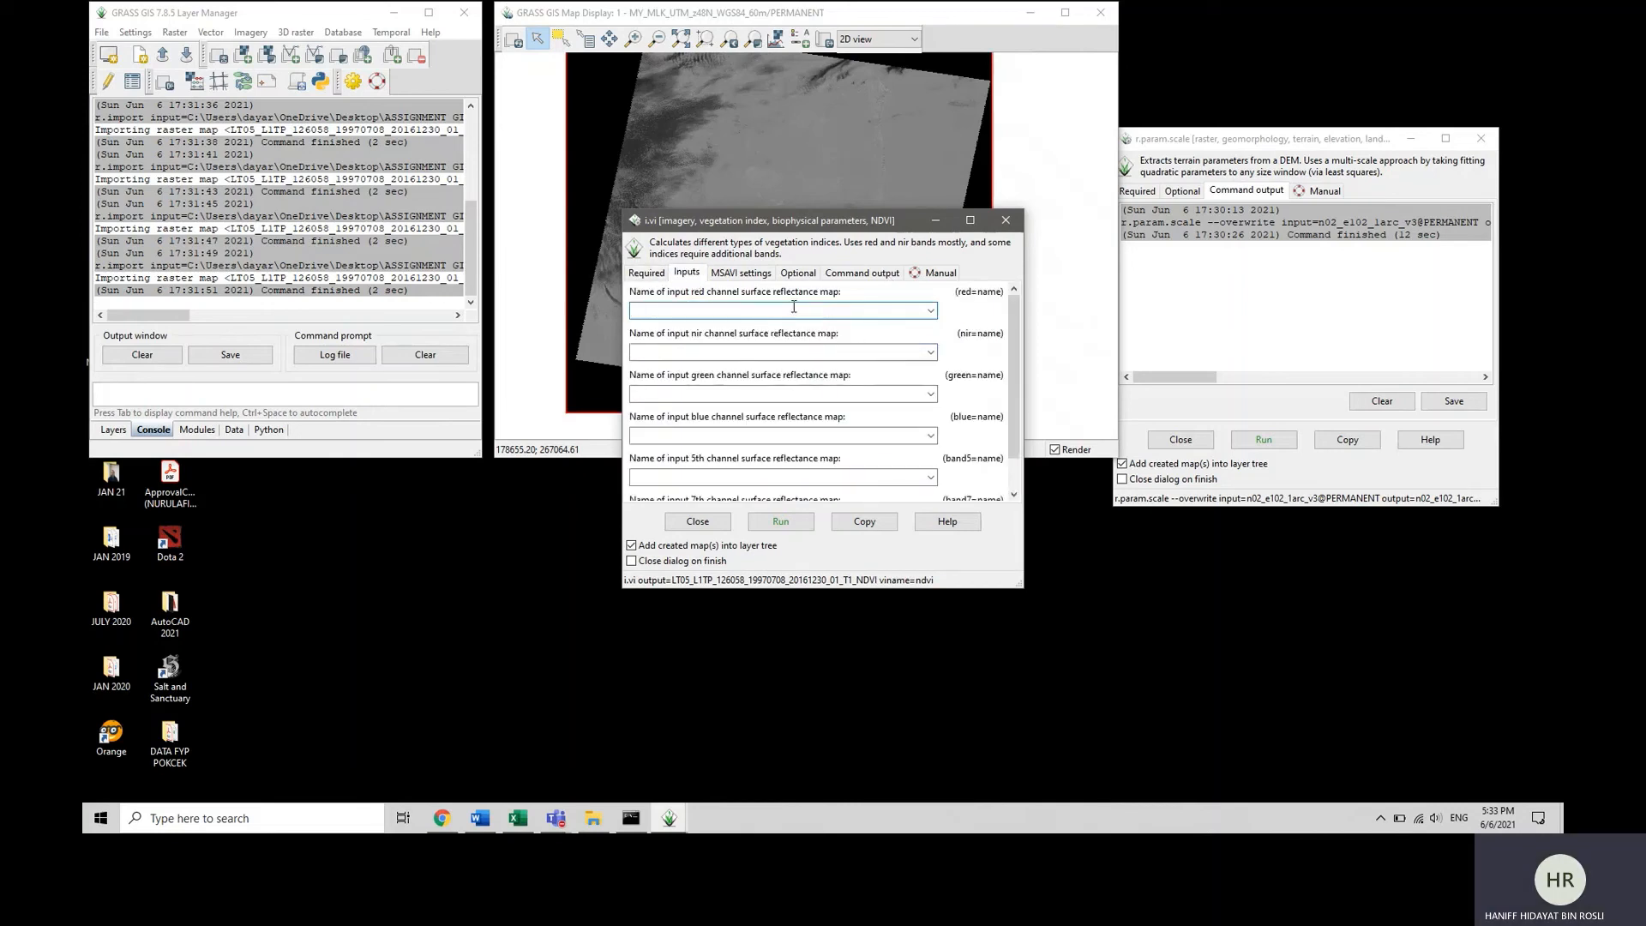
Assign the 19970708 B3 raster as the red channel and B4 as the NIR channel, and run the NDVI calculation.
left_click(930, 311)
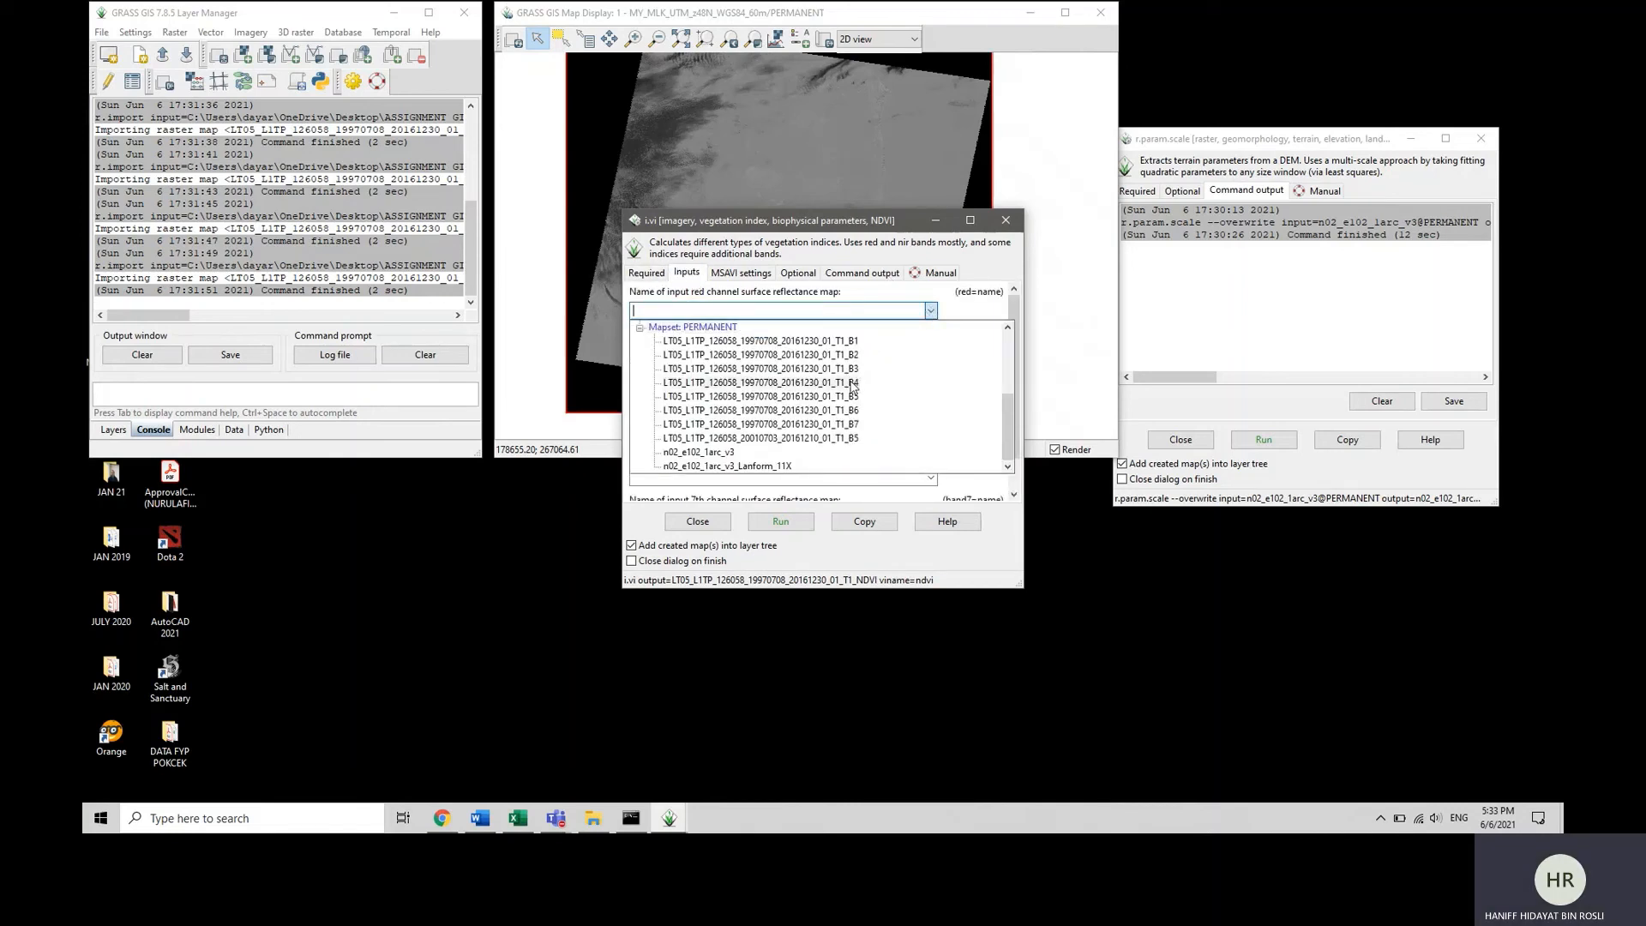
left_click(836, 369)
left_click(922, 350)
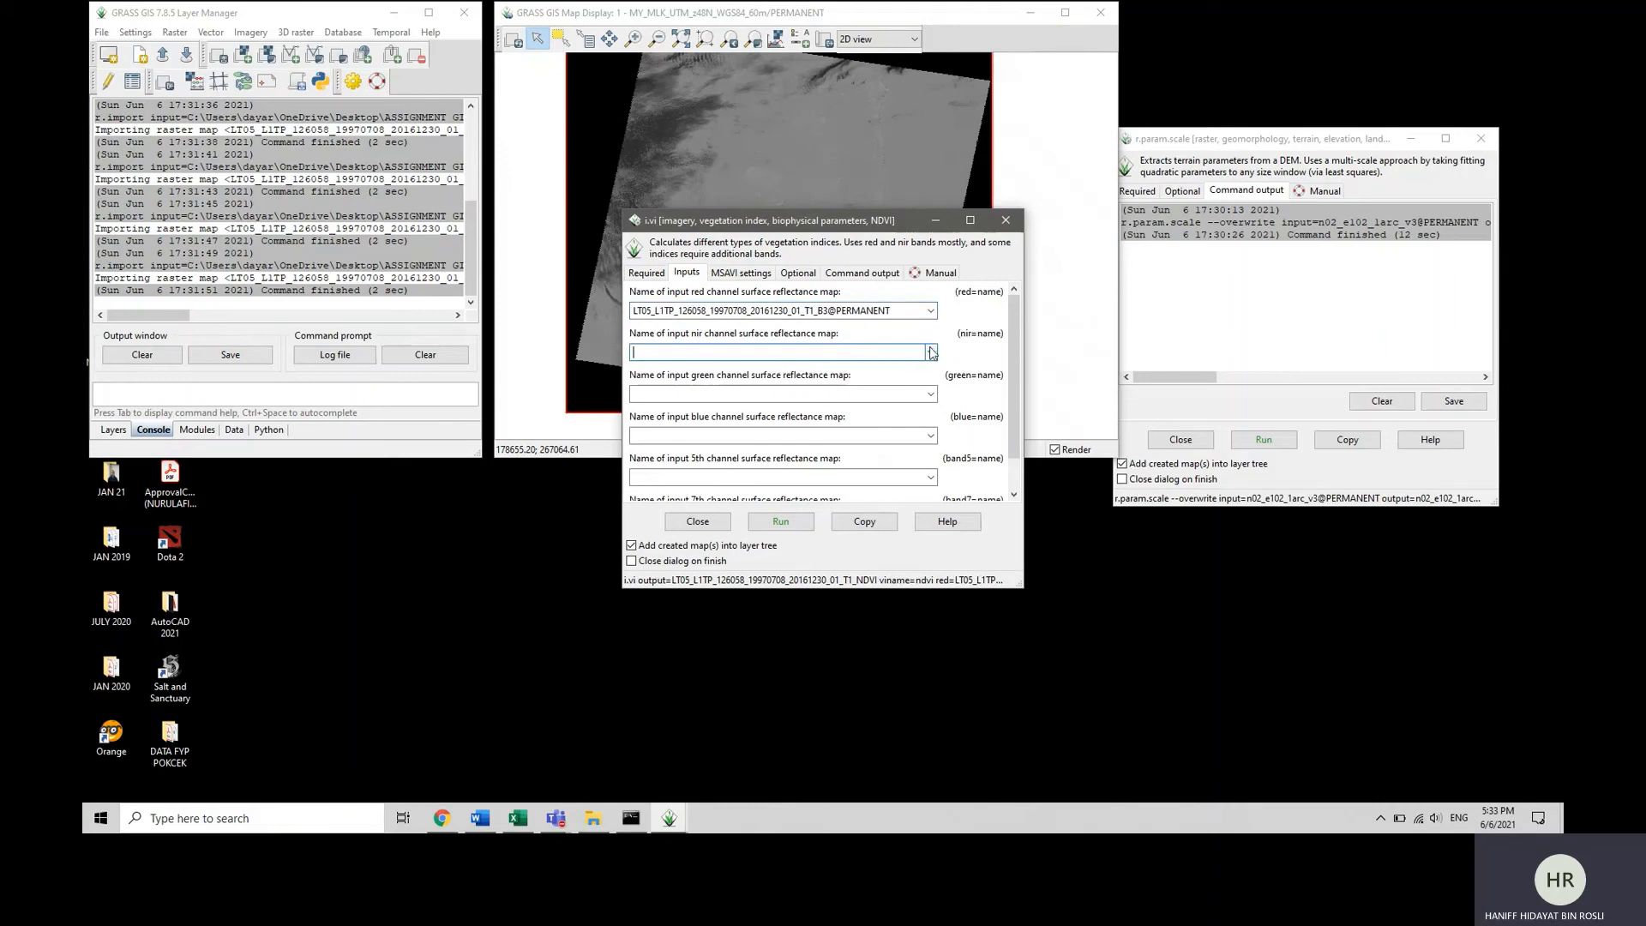
left_click(931, 352)
left_click(846, 432)
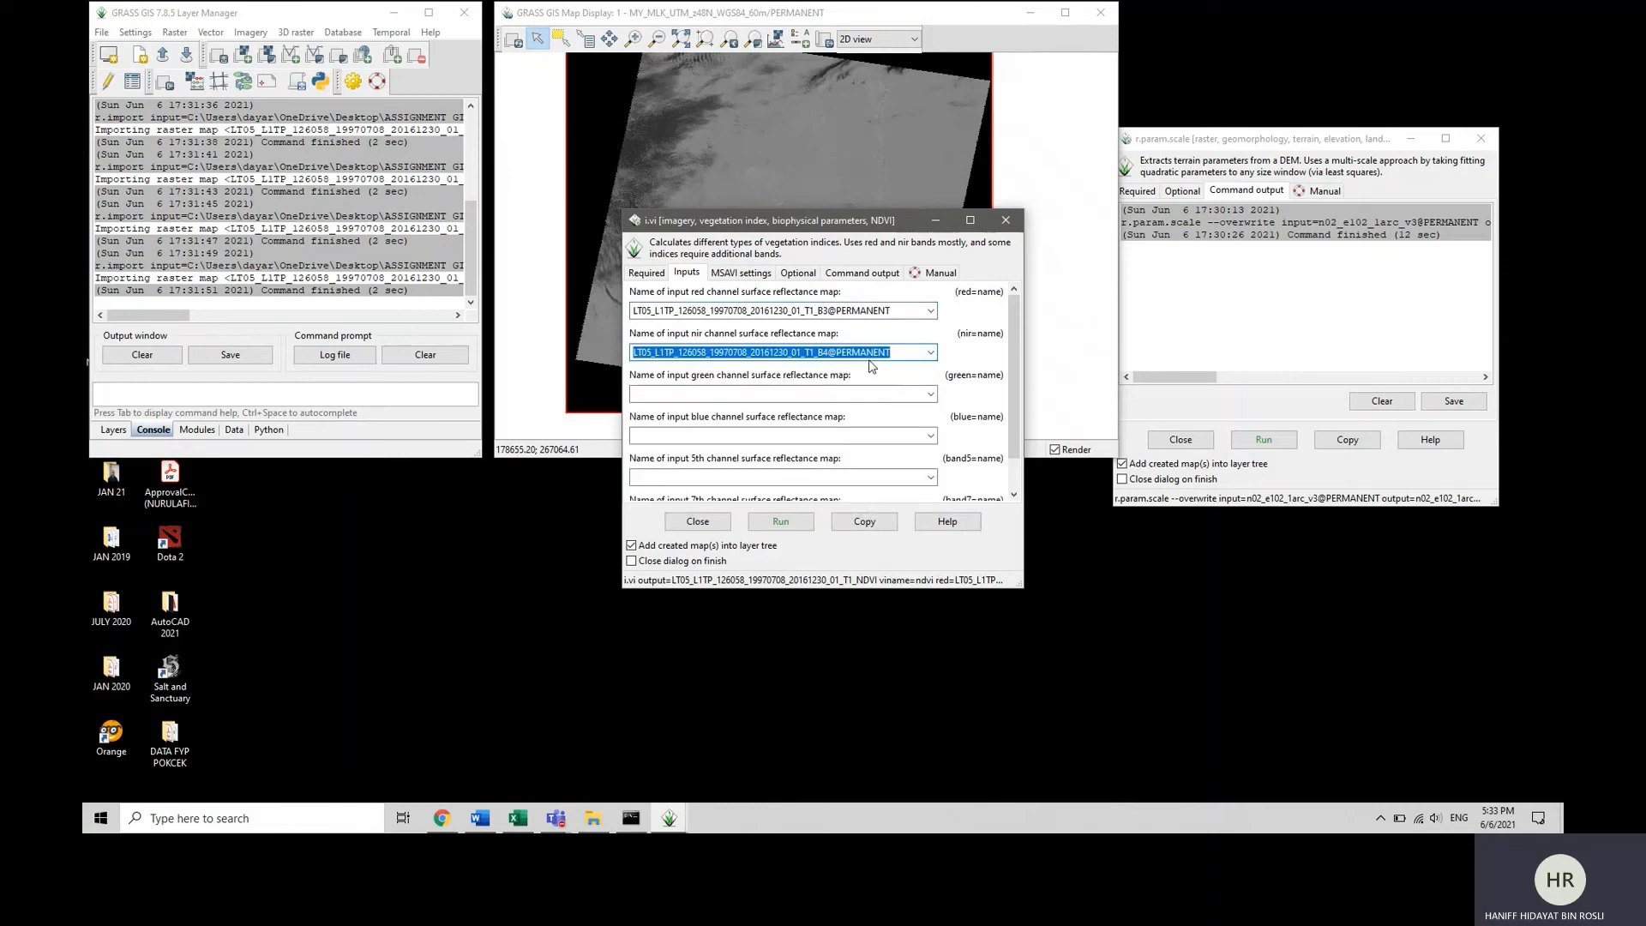
left_click(822, 359)
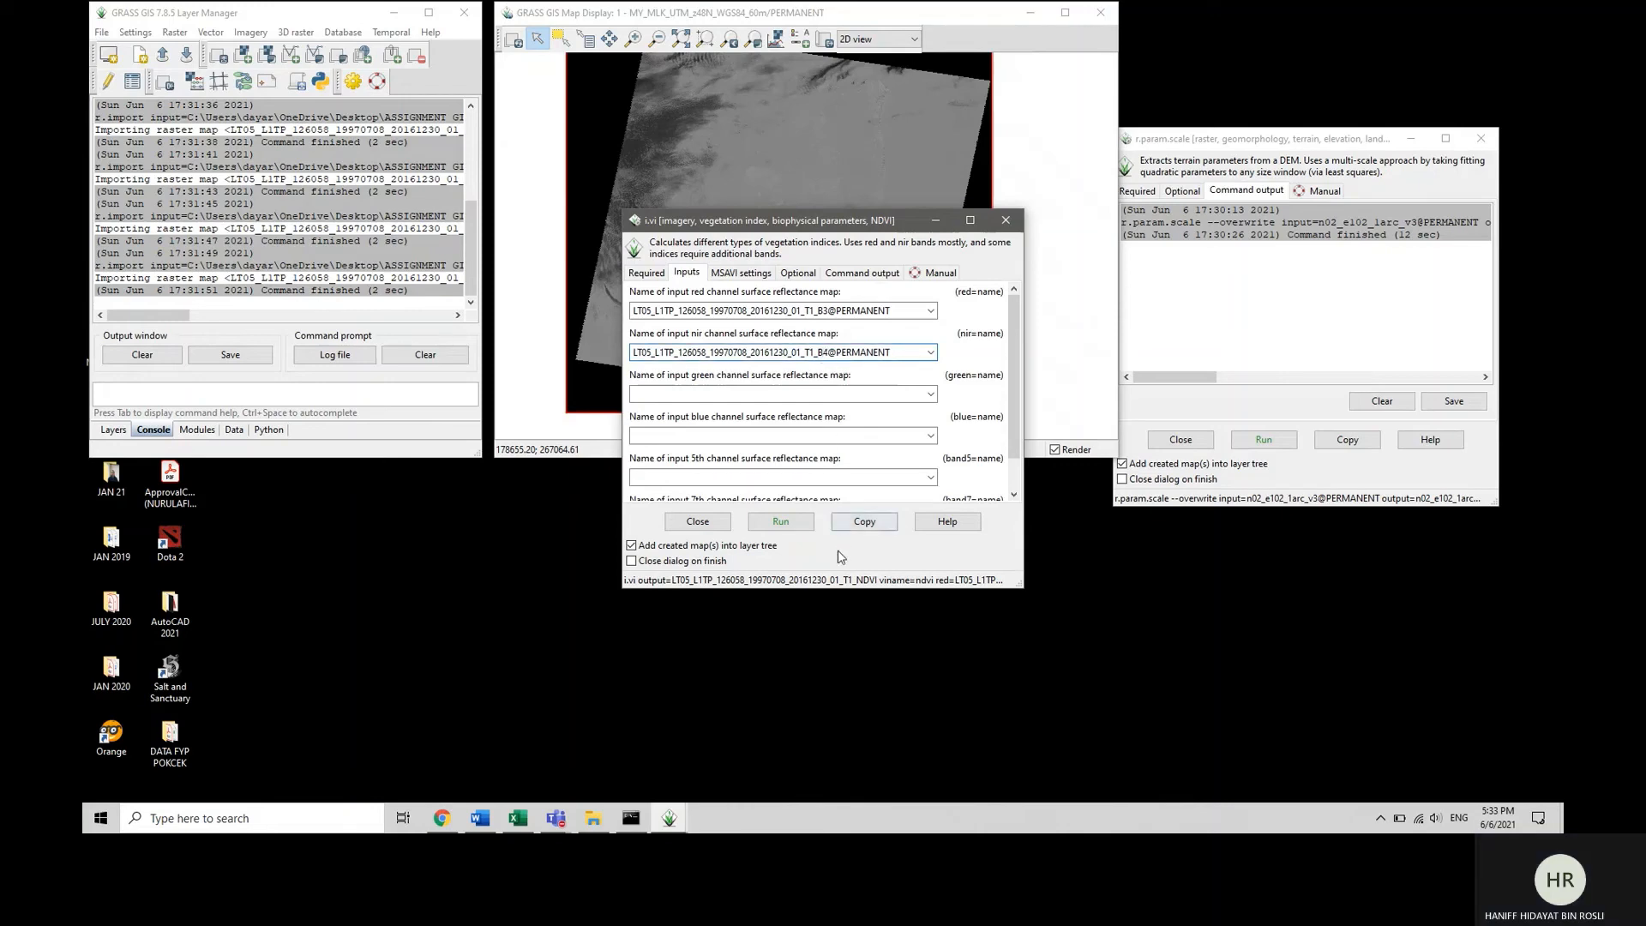
left_click(780, 521)
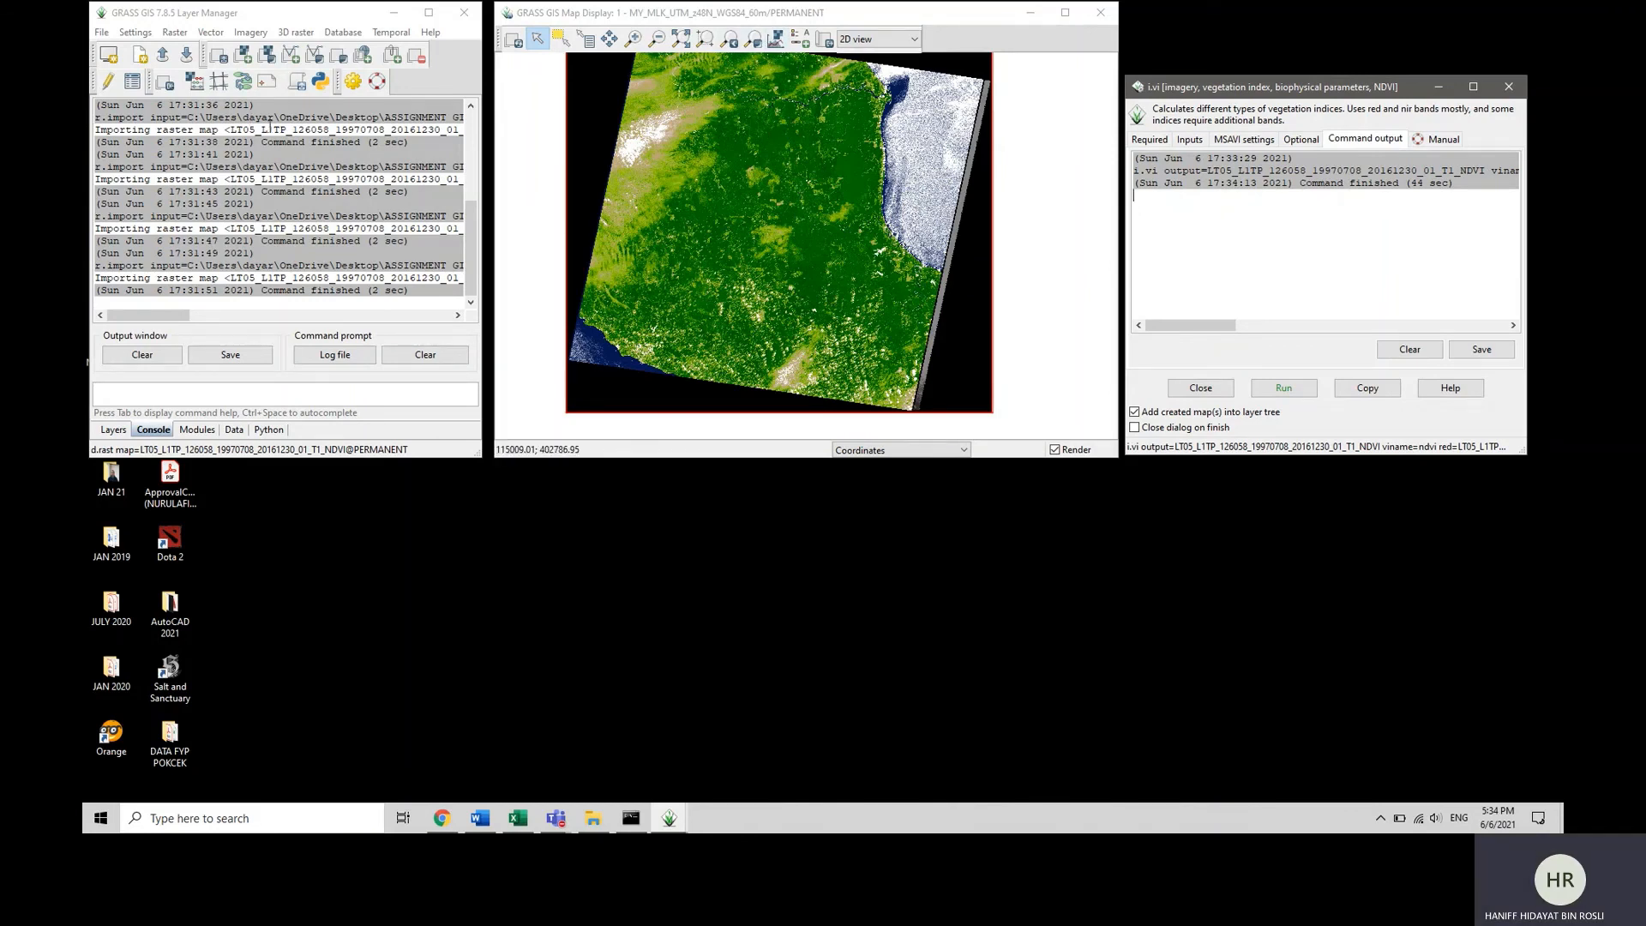
Create a histogram of the 19970708 NDVI raster with d.histogram.
left_click(118, 429)
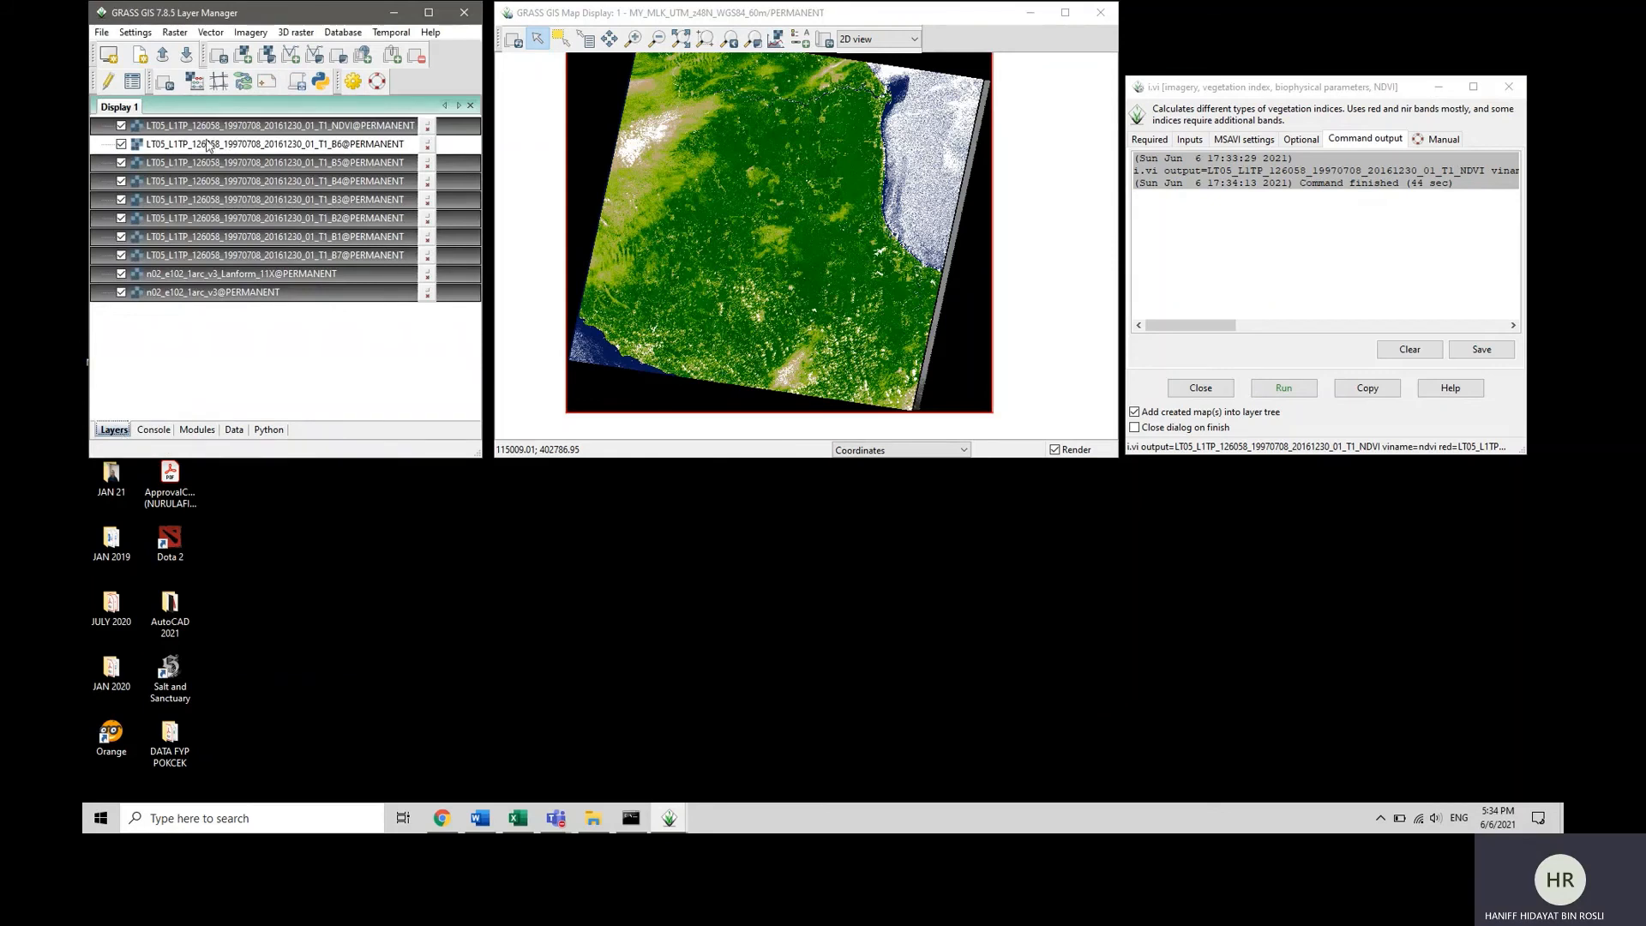
left_click(779, 116)
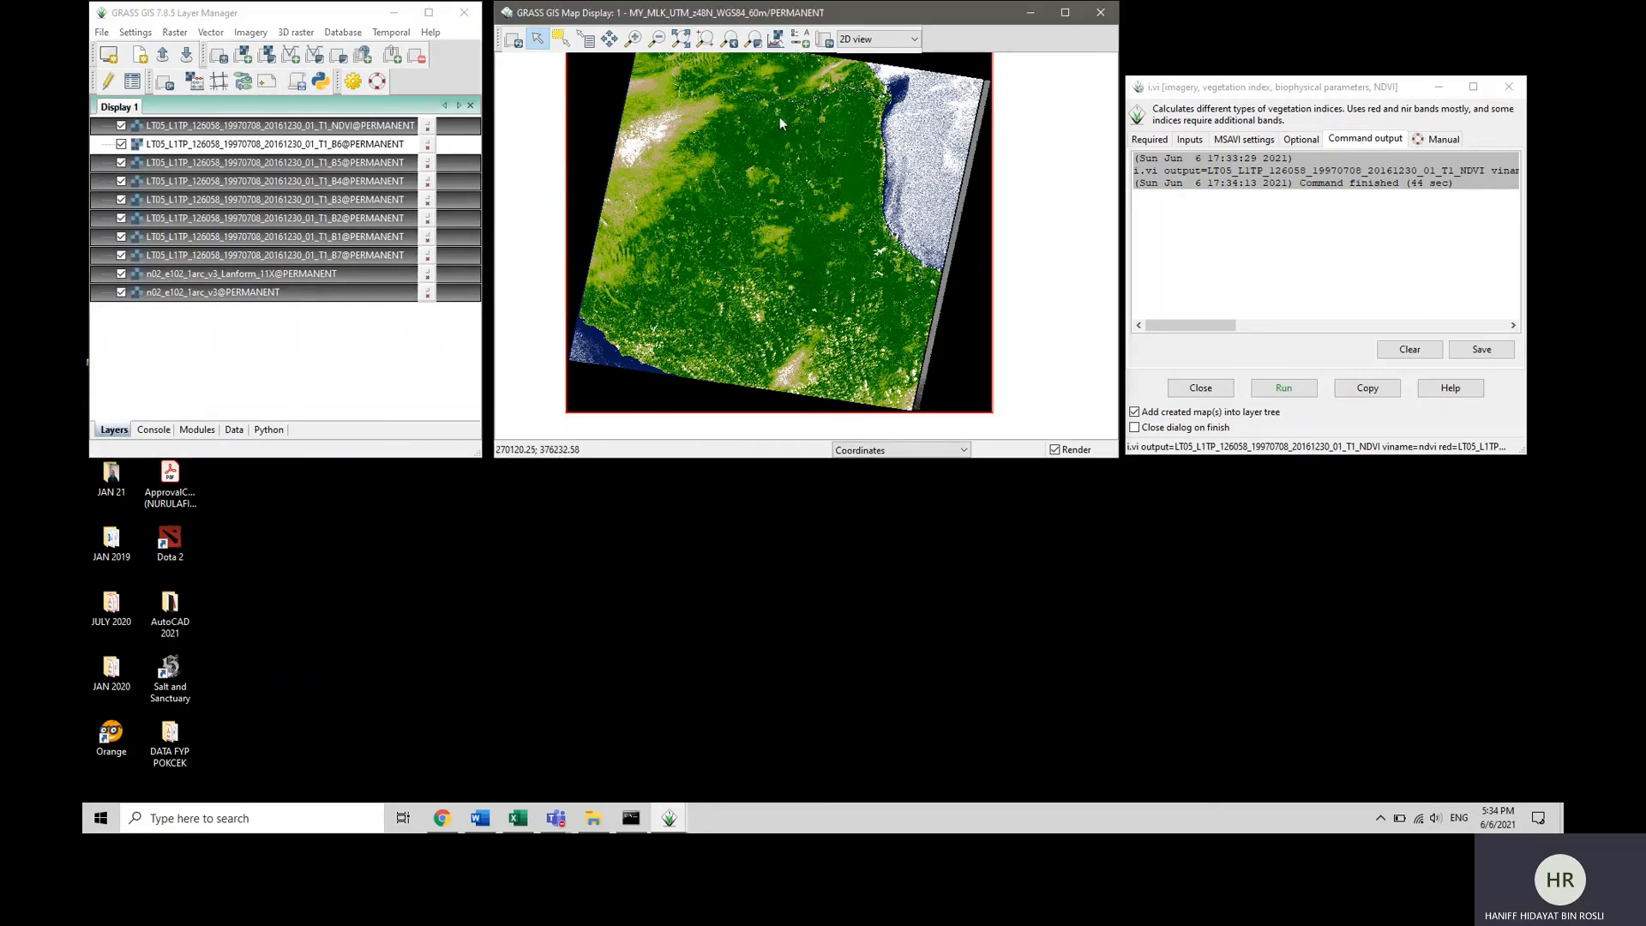
left_click(778, 40)
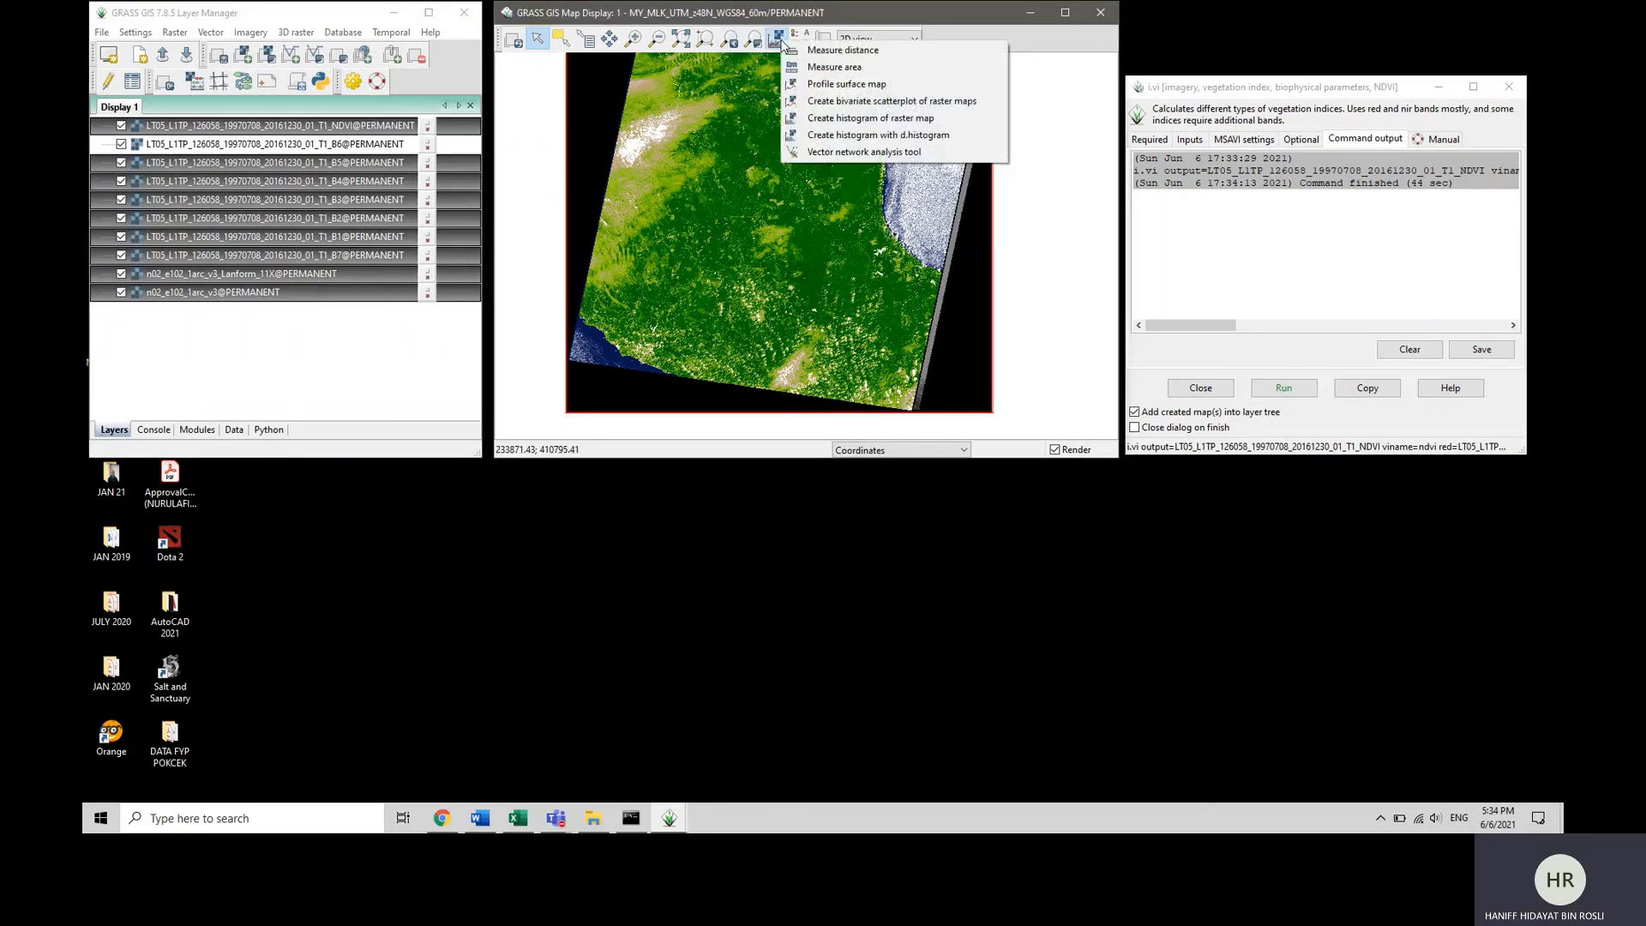
left_click(836, 135)
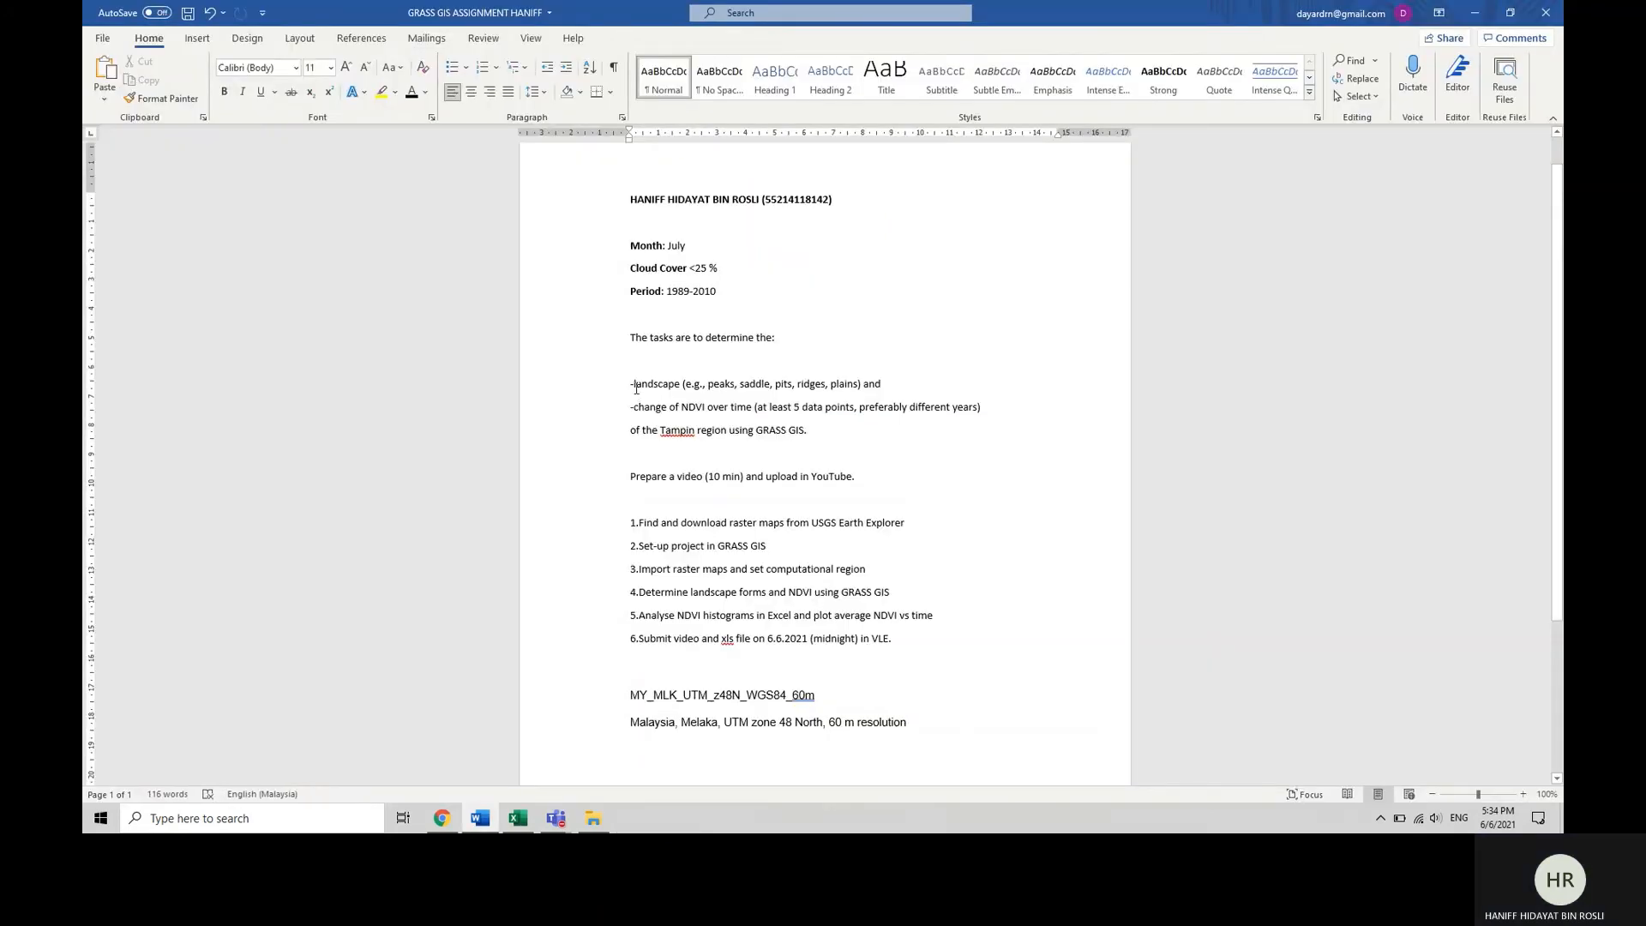
Review the landscape and NDVI change tasks in the Word assignment brief, and return to the Result_Excel workbook in Excel.
left_click_drag(632, 383, 894, 384)
left_click(909, 395)
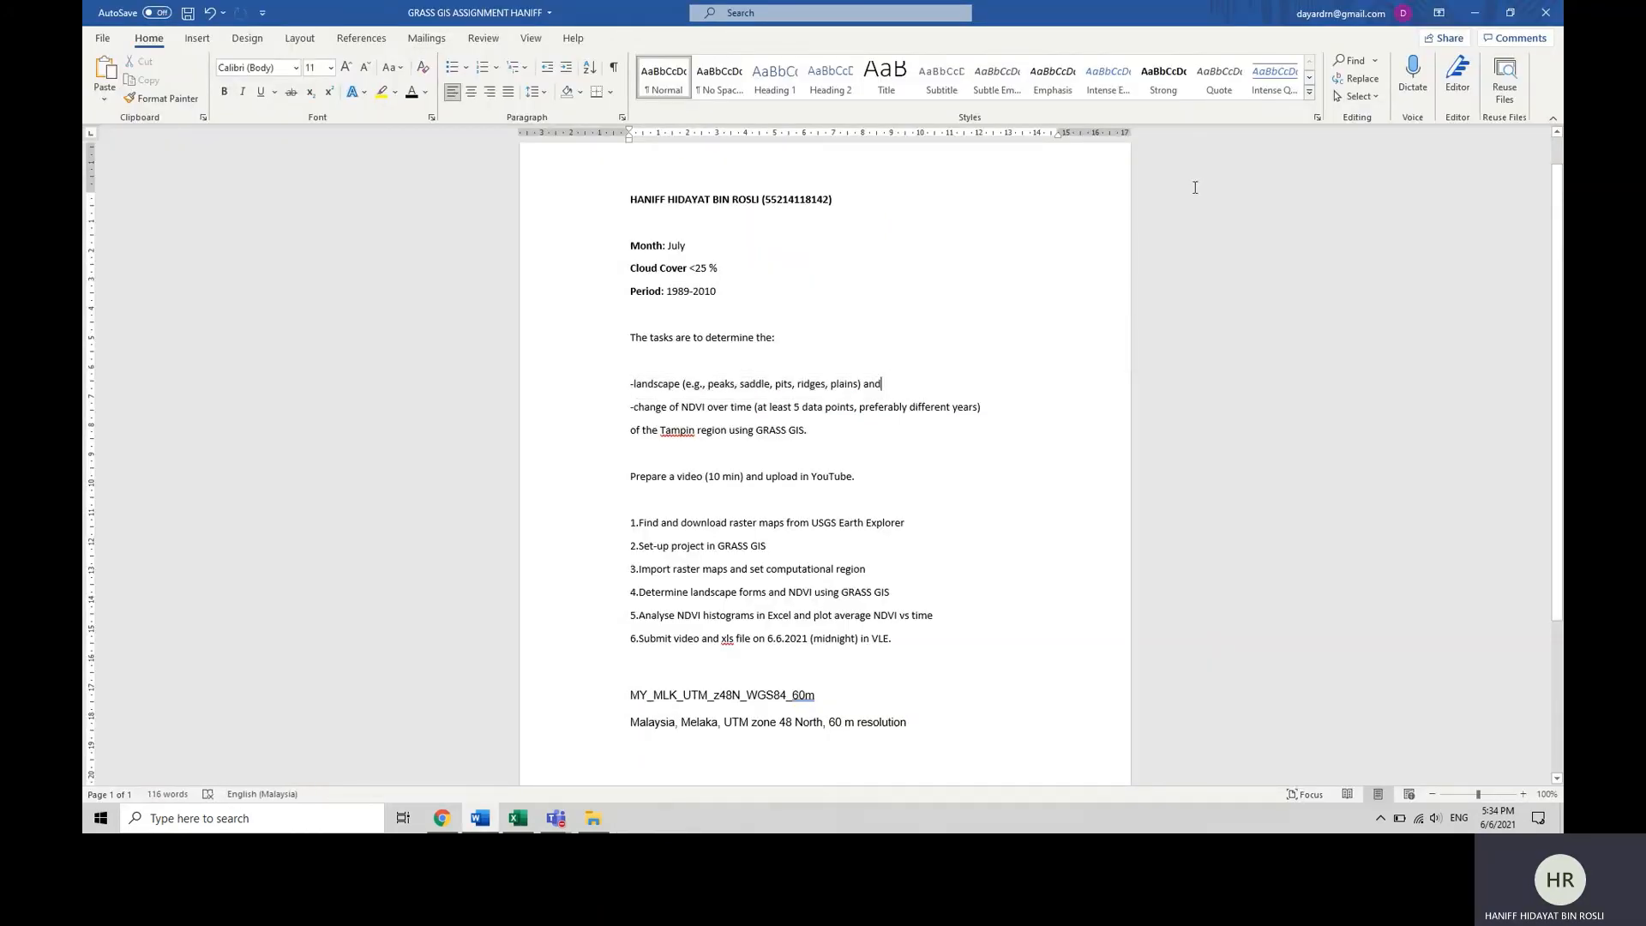
left_click(1476, 12)
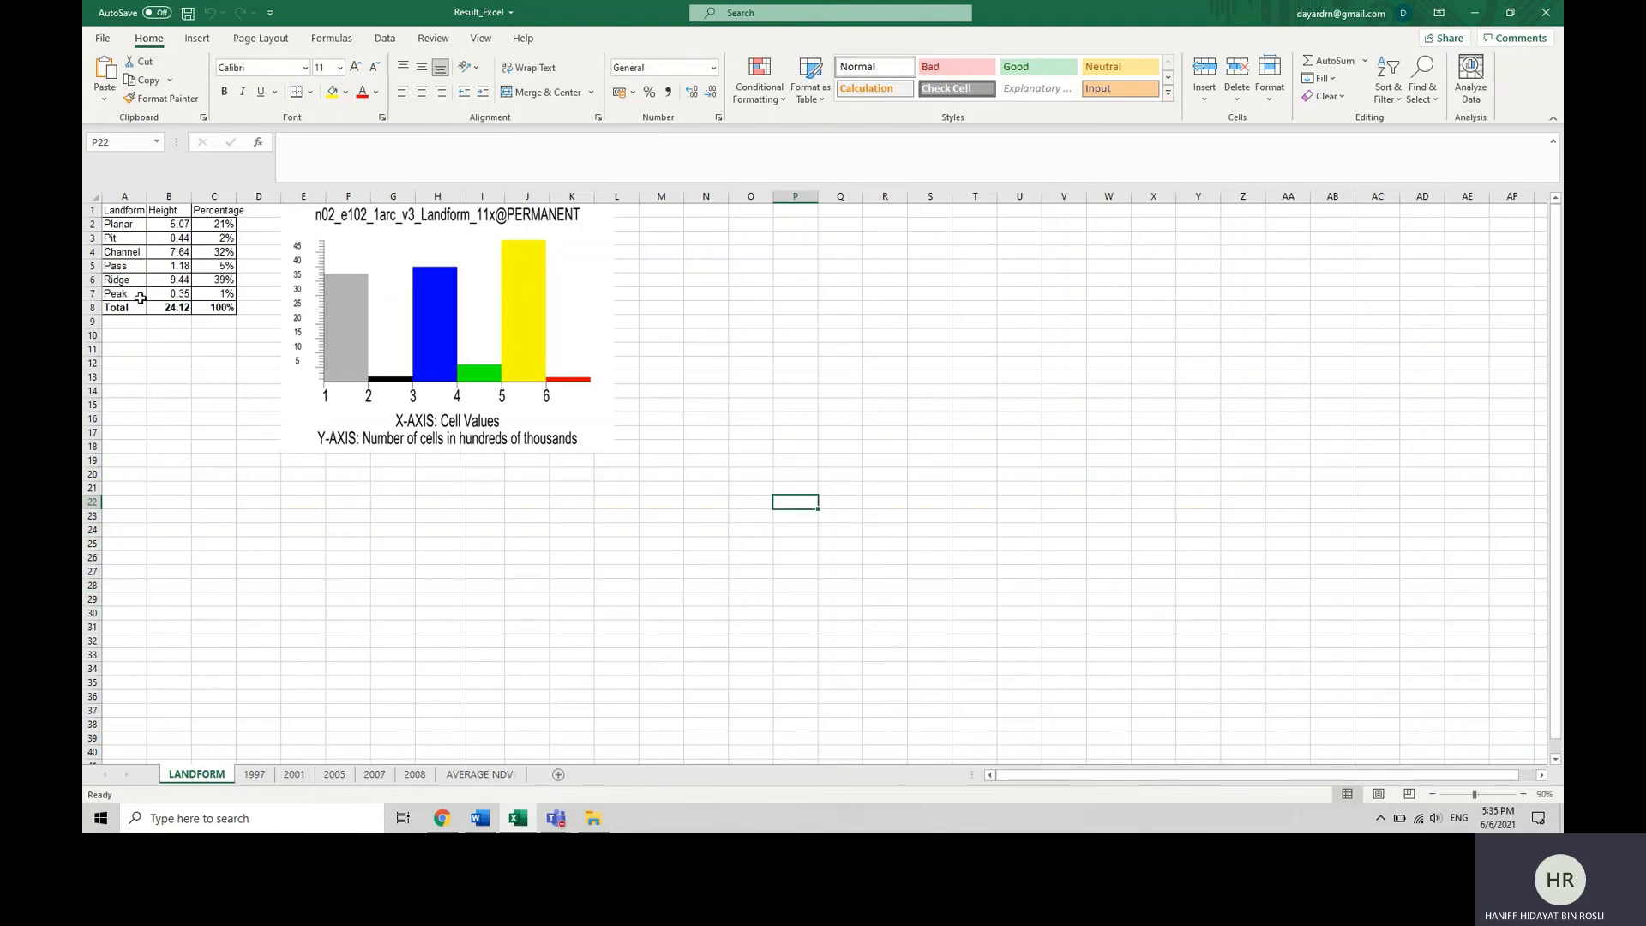
Examine the landform classes from Planar to Peak with their heights and percentages on the LANDFORM sheet.
left_click(128, 224)
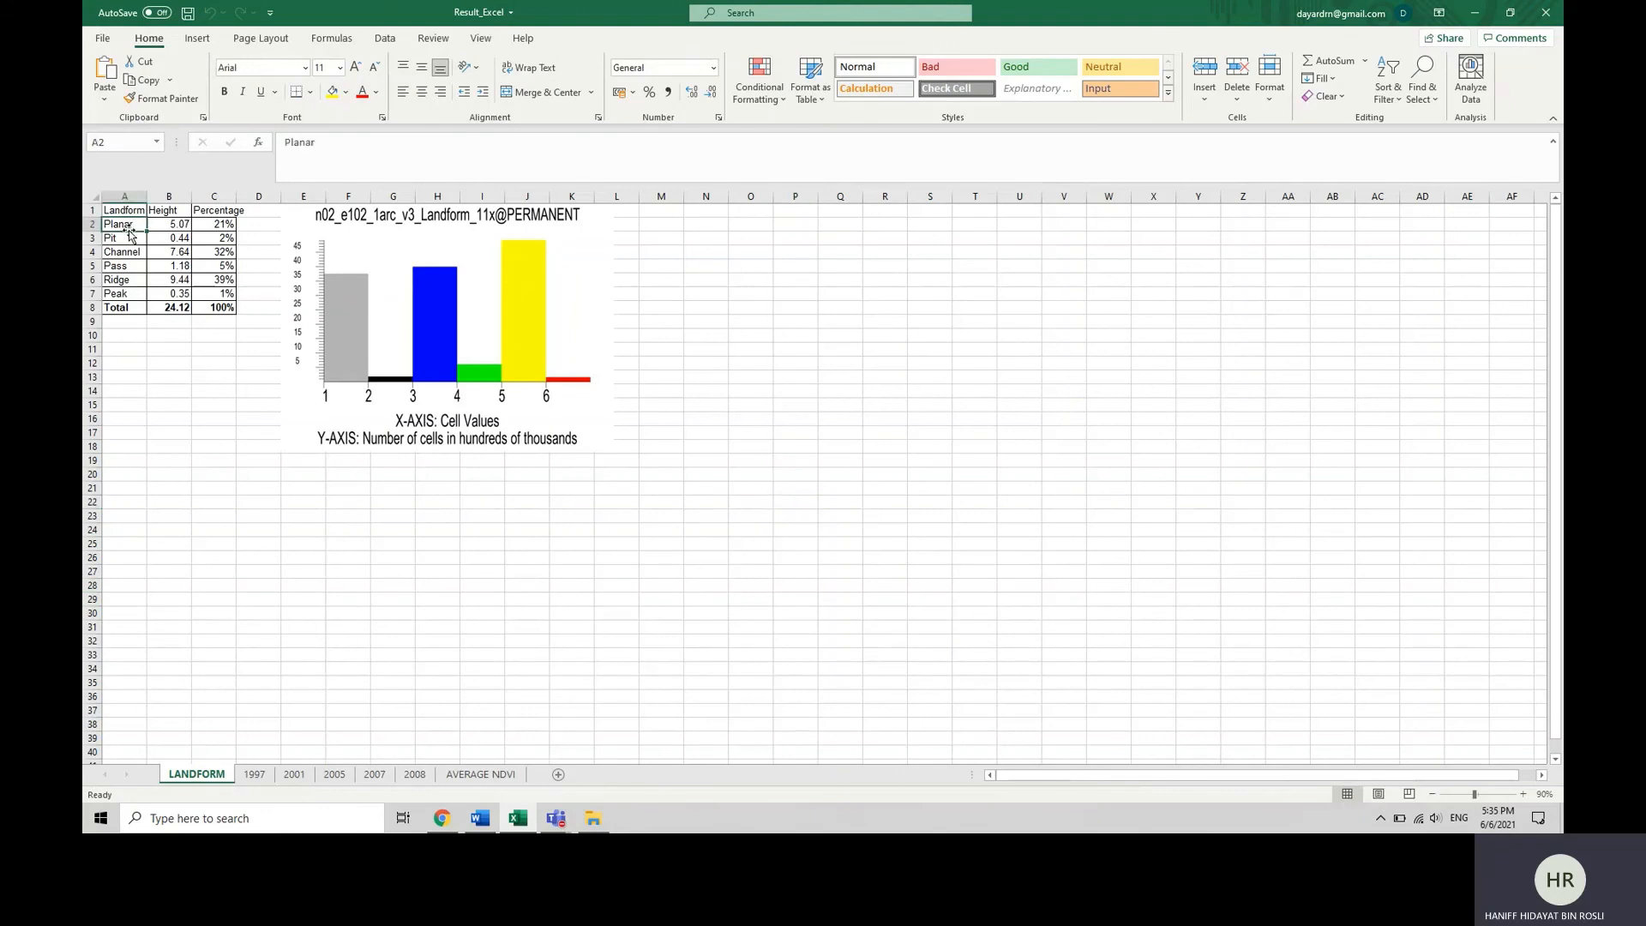
left_click(126, 238)
left_click(124, 252)
left_click(122, 266)
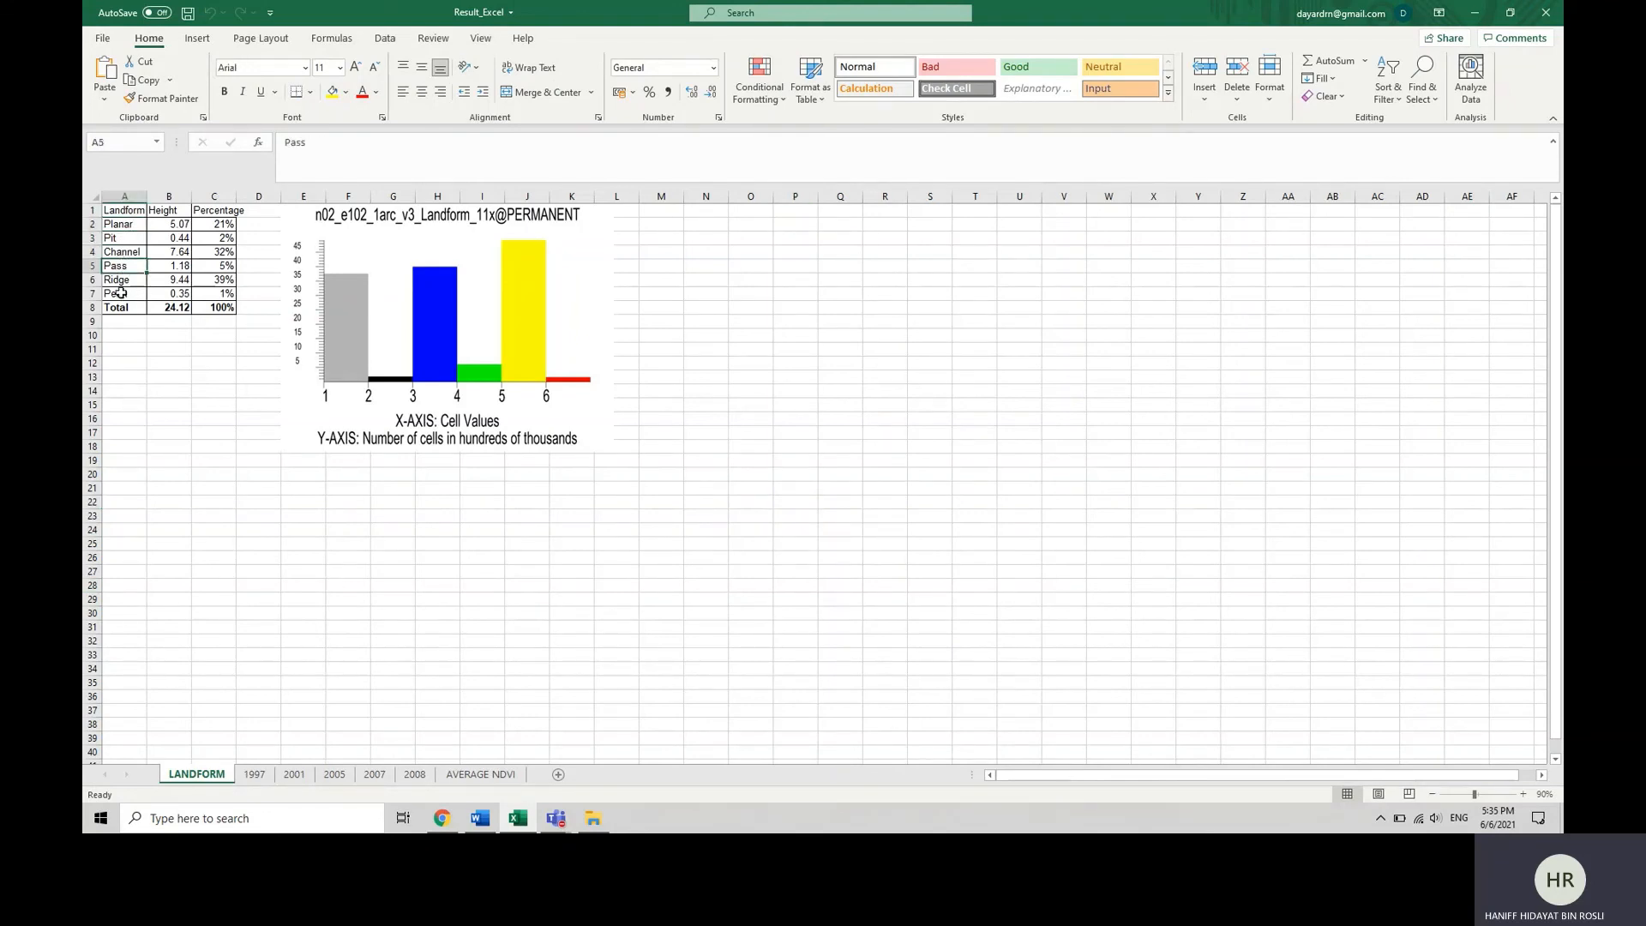
left_click(120, 281)
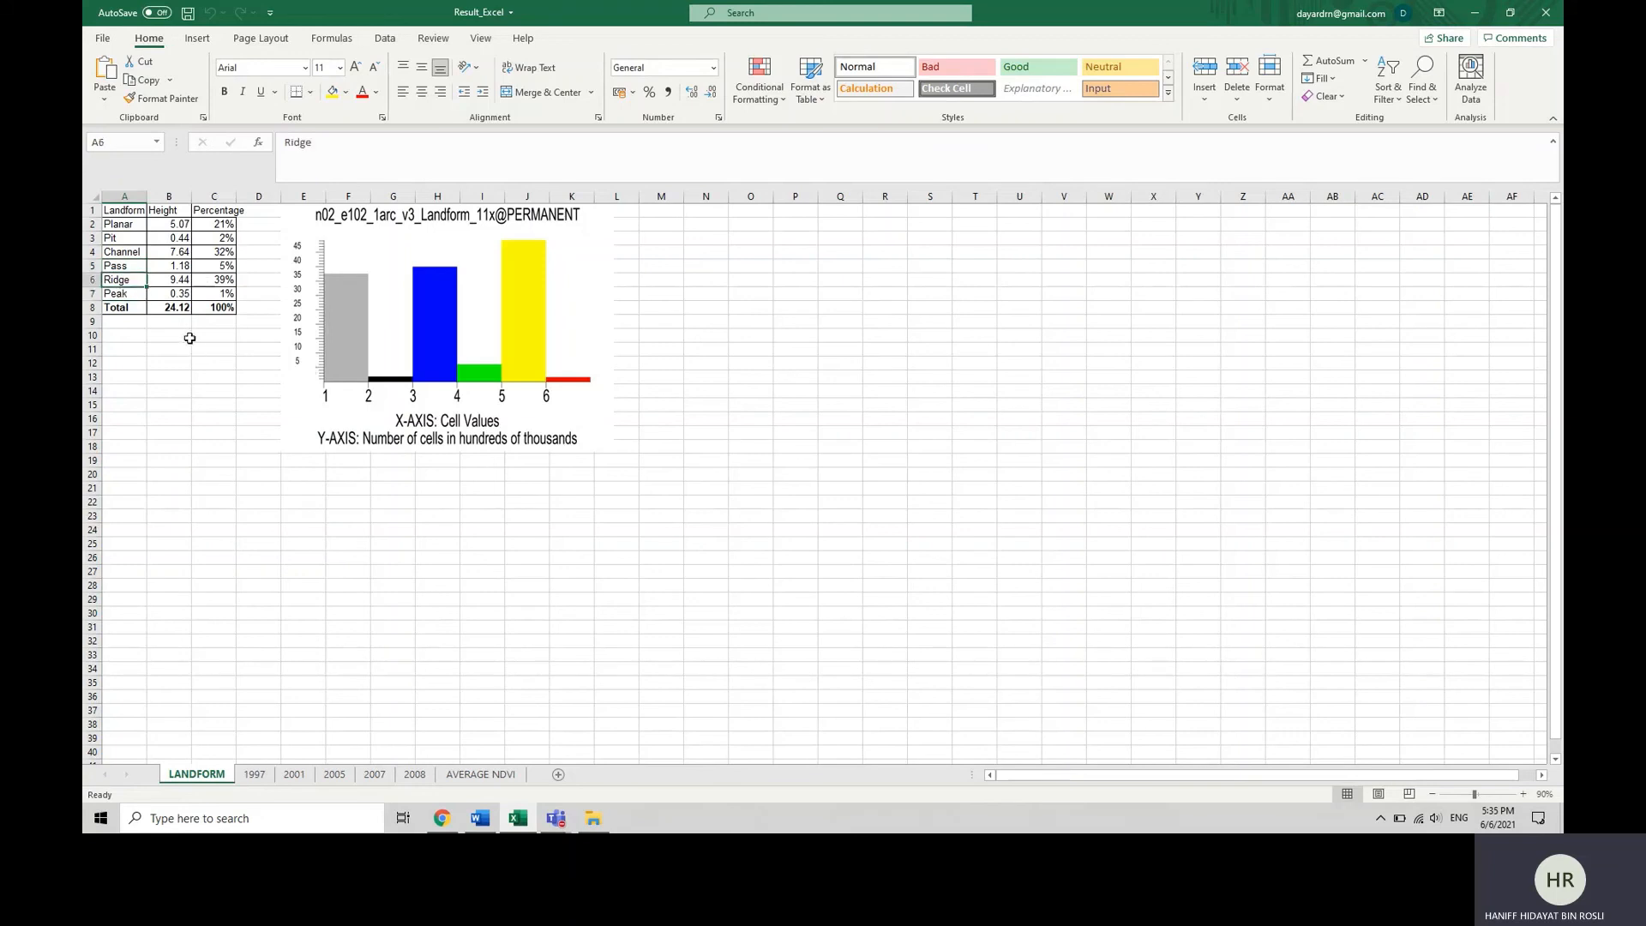
left_click(126, 294)
left_click_drag(184, 224, 184, 290)
left_click(218, 322)
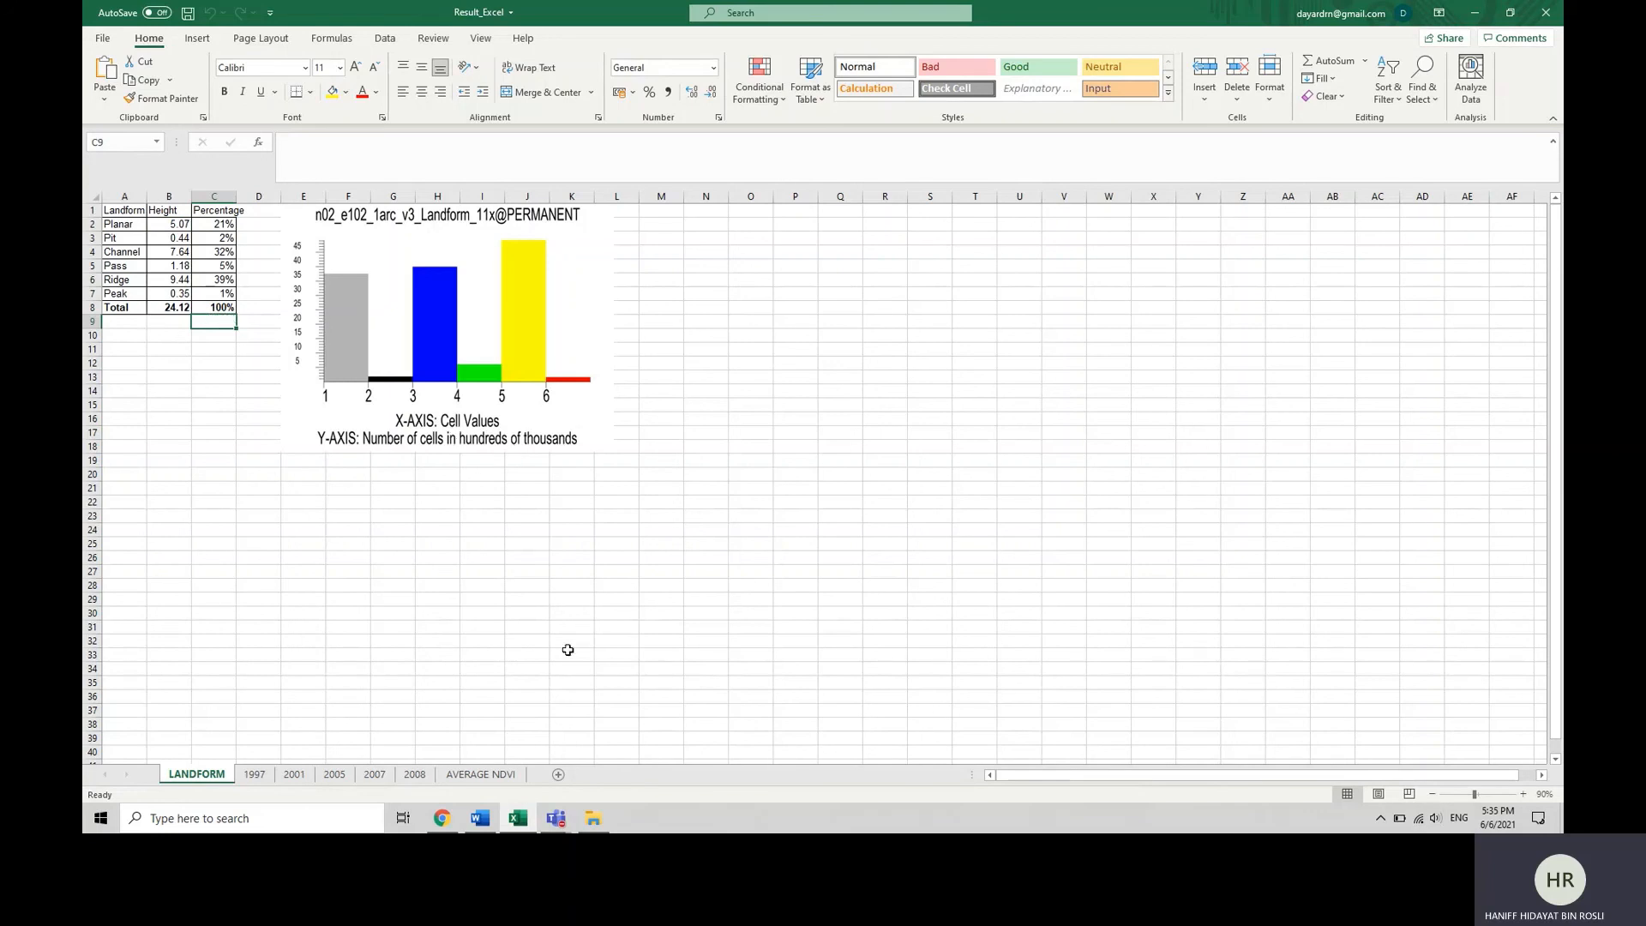
Examine the average NDVI value and NDVI histogram on each of the 1997, 2001, 2005, 2007 and 2008 sheets.
left_click(254, 774)
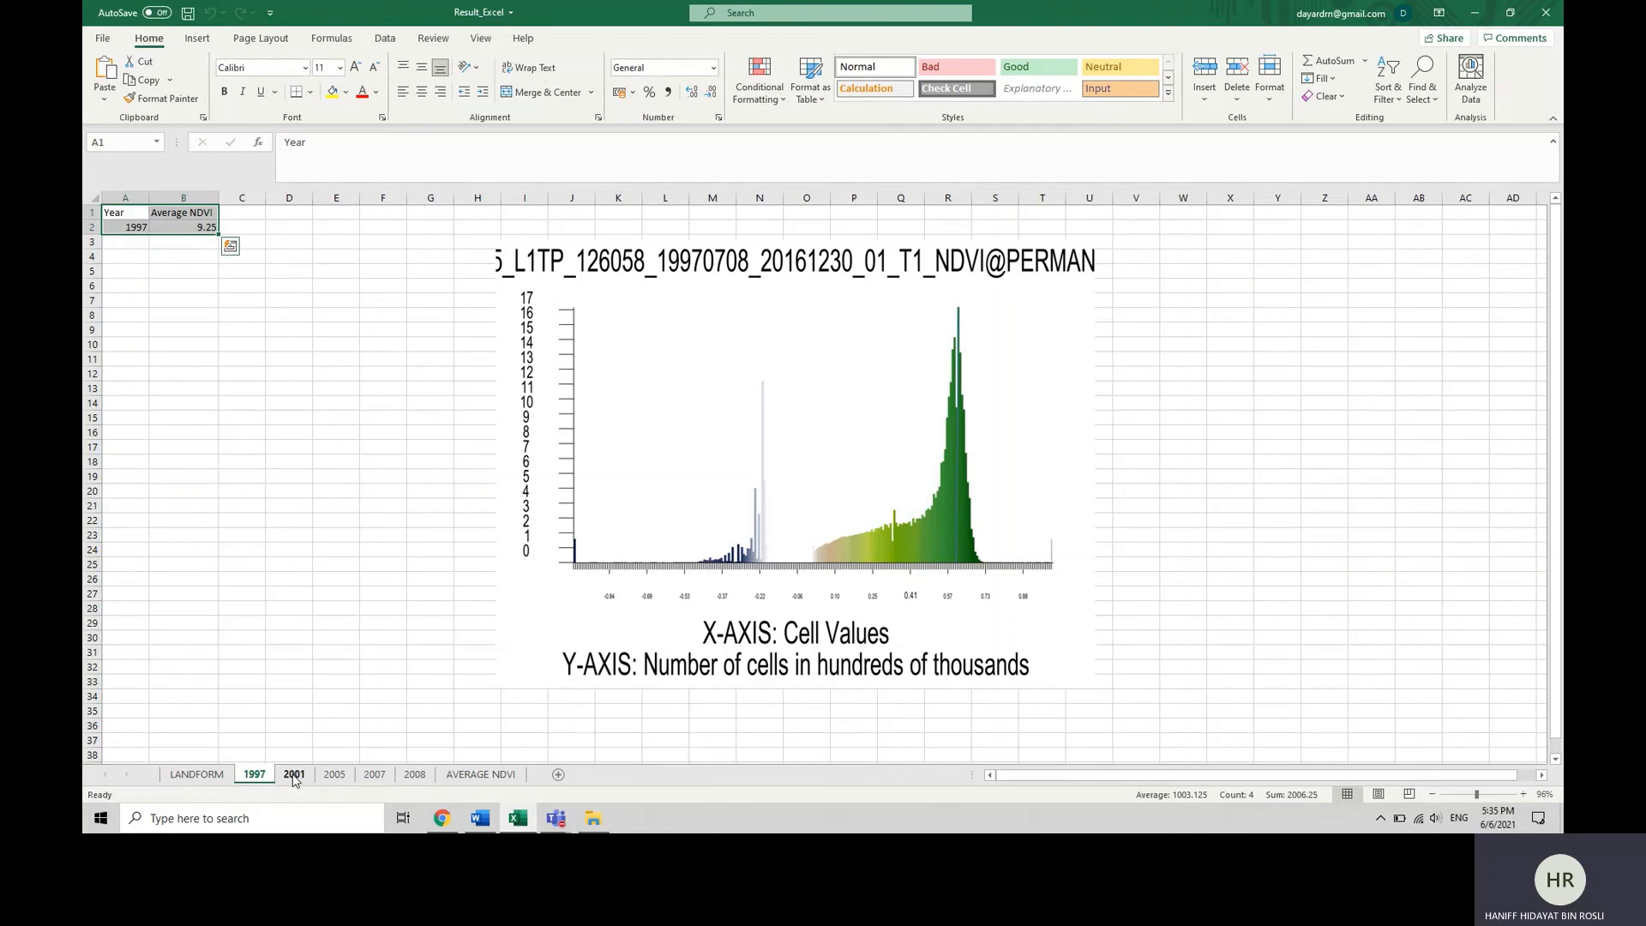
left_click(294, 776)
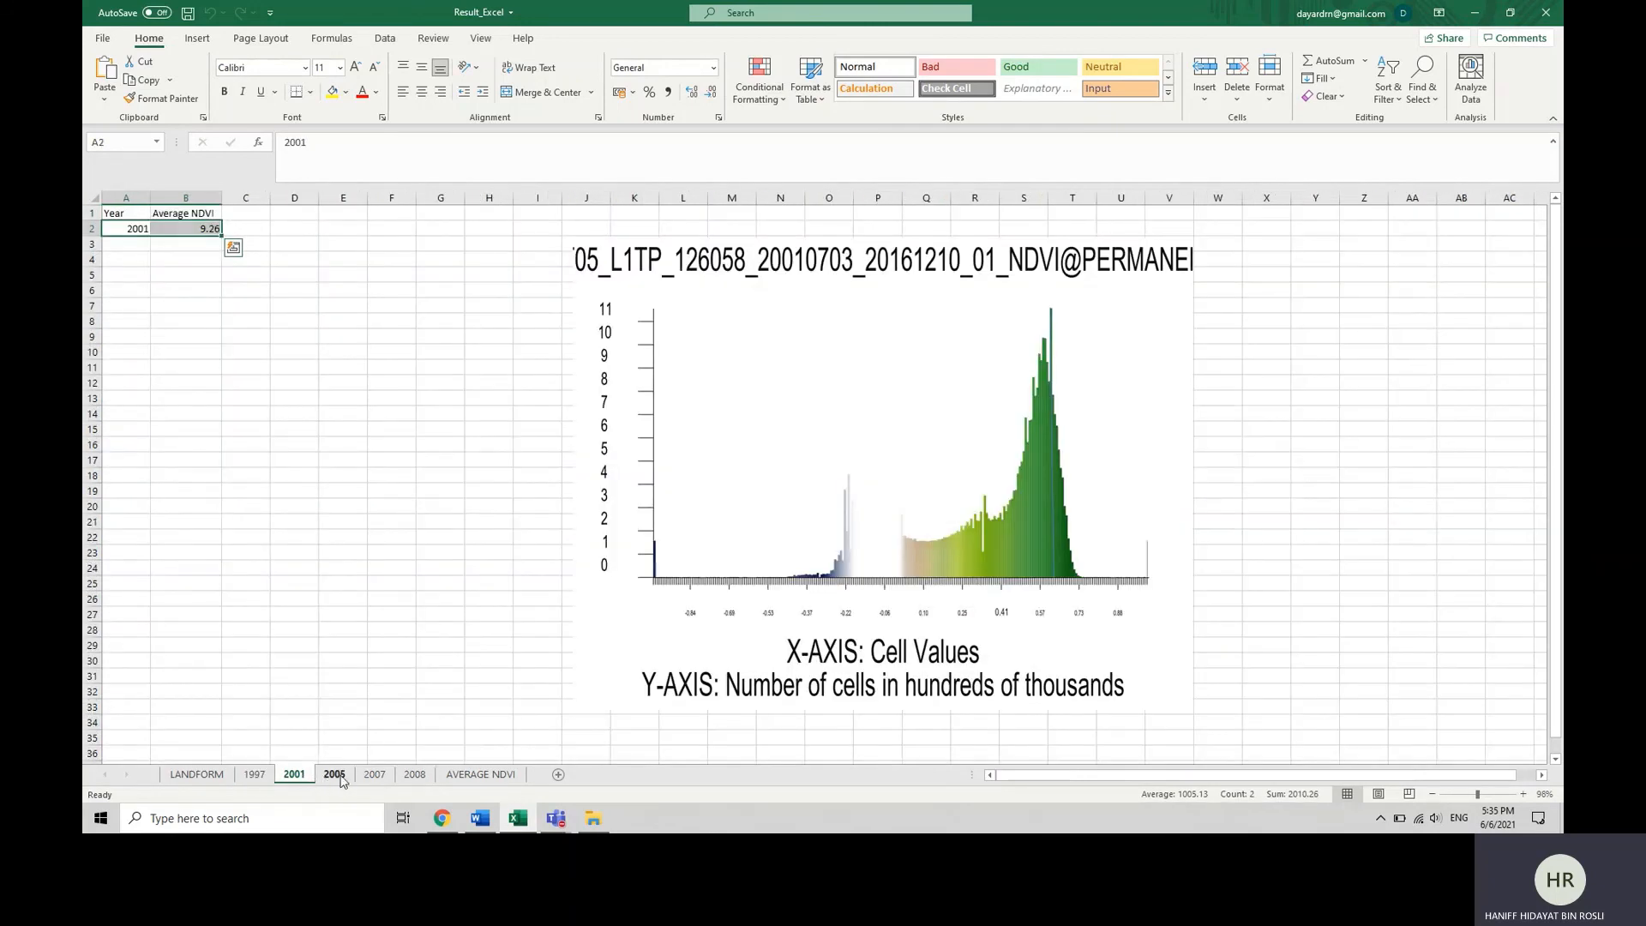
left_click(335, 776)
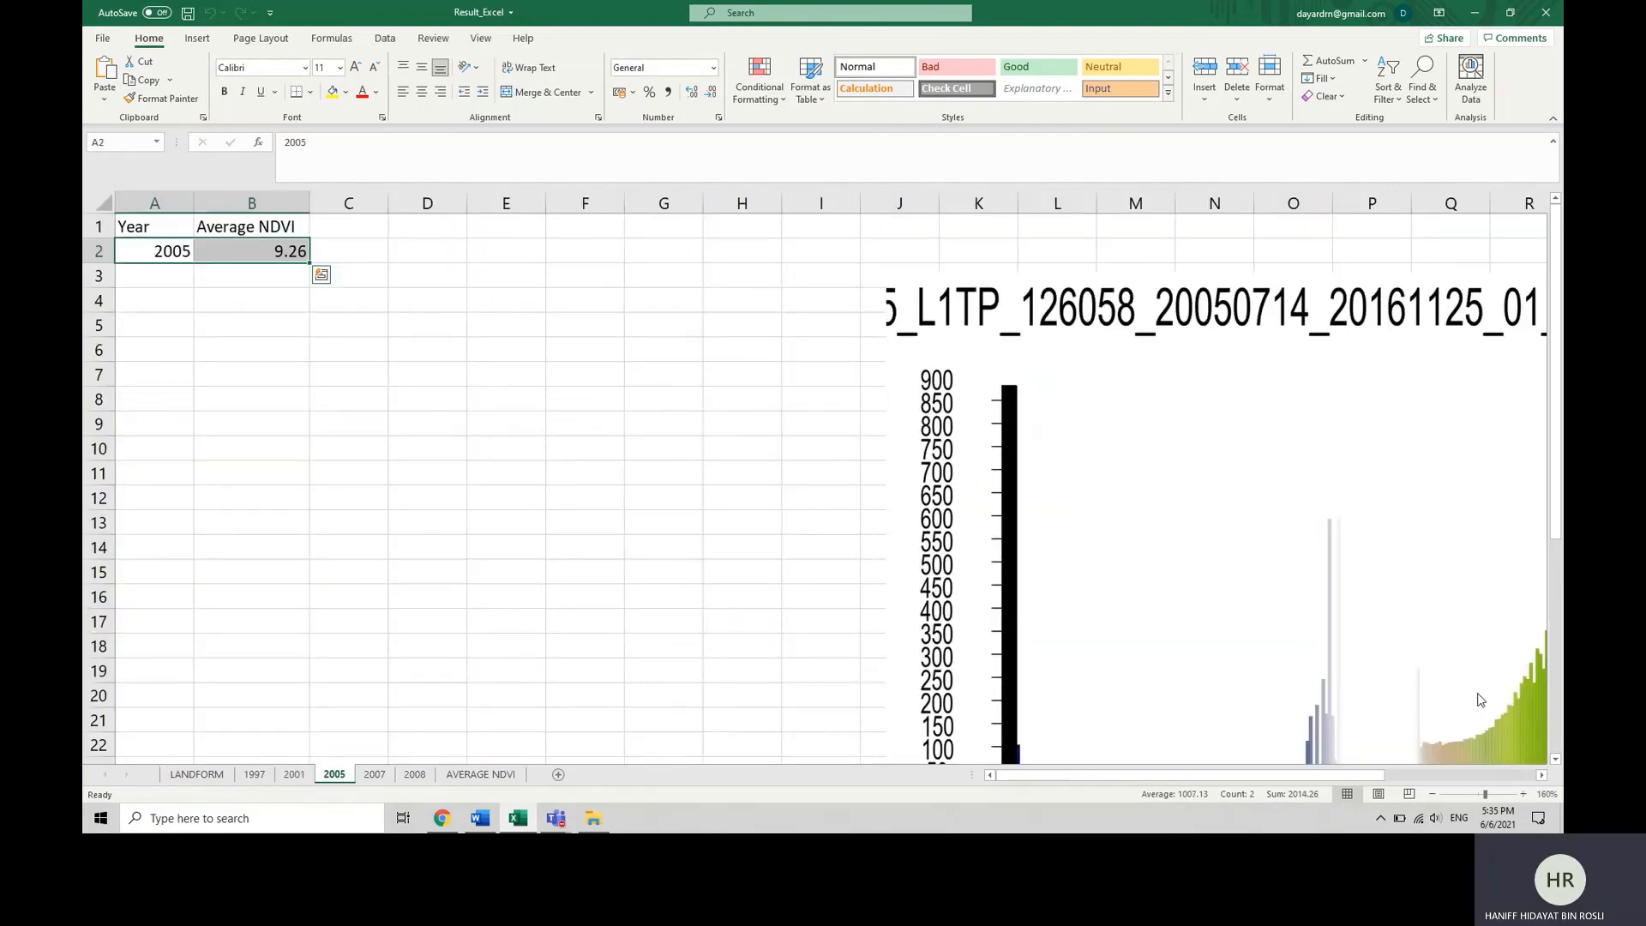
left_click(1434, 796)
left_click(1433, 795)
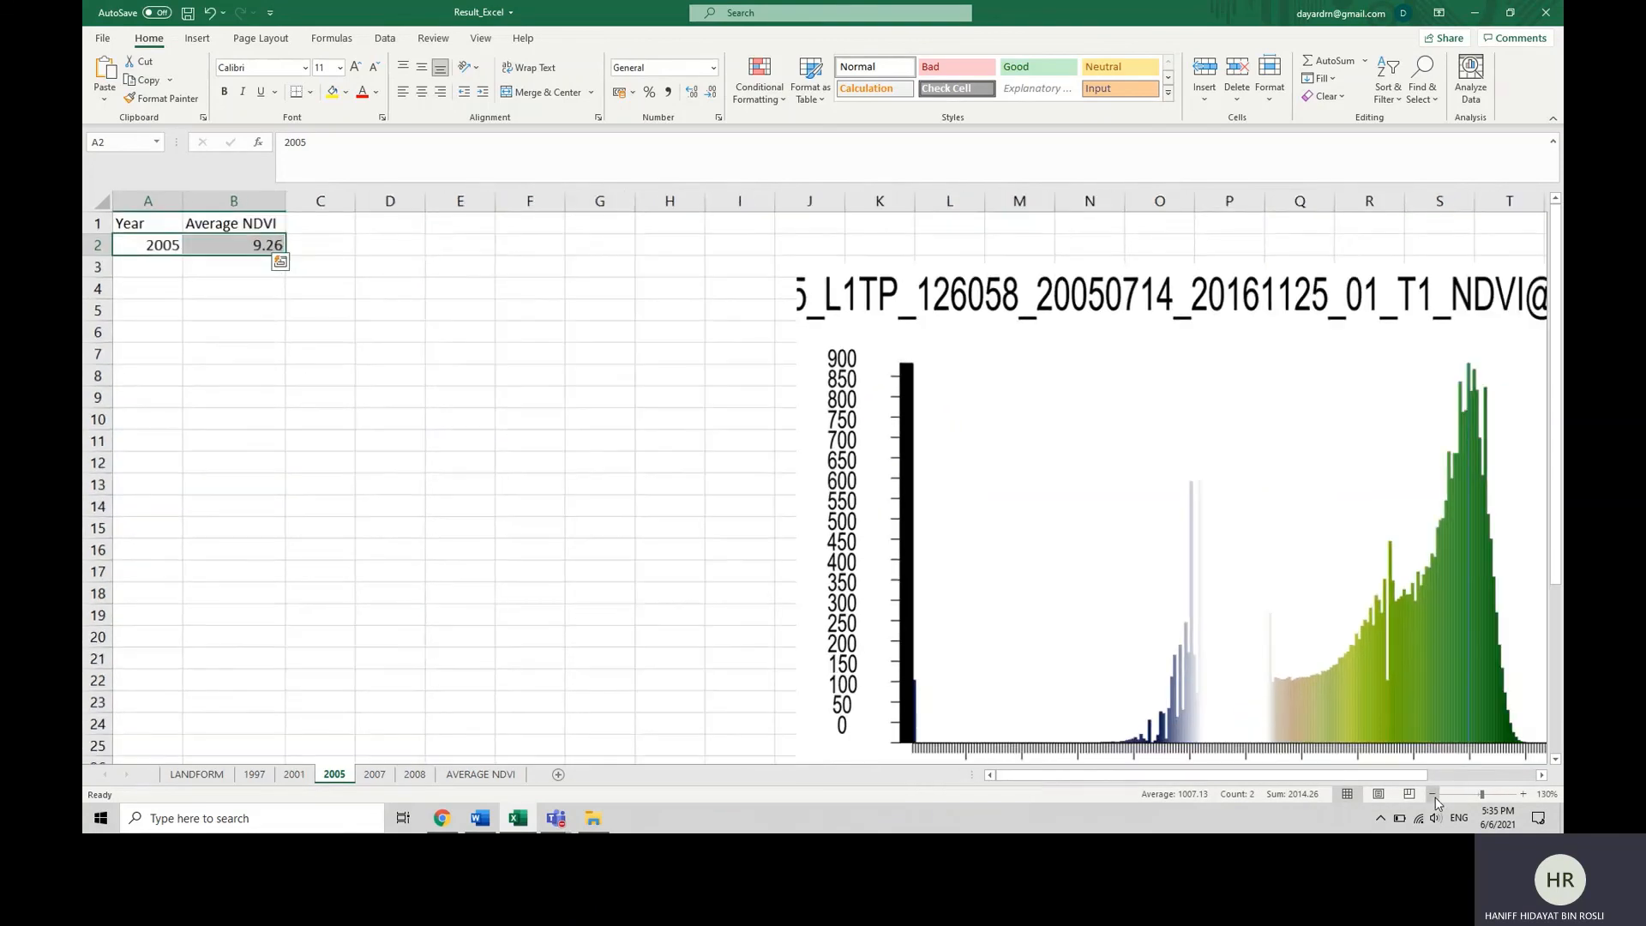
left_click(1433, 796)
left_click(1433, 795)
left_click(1433, 796)
left_click(1433, 796)
left_click(375, 774)
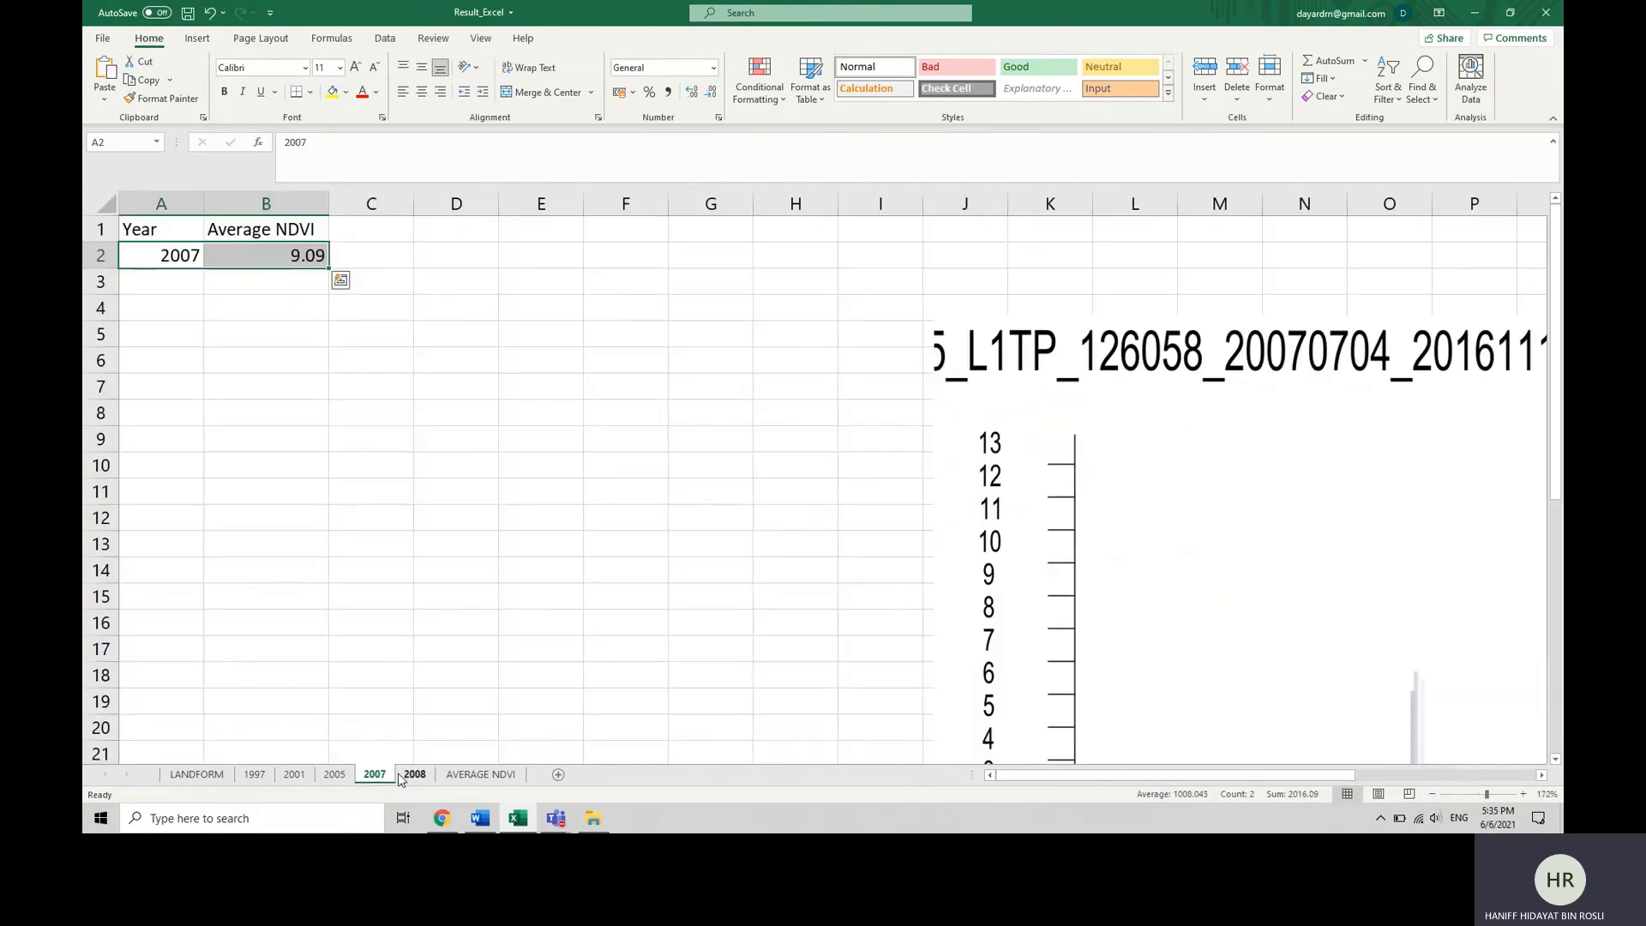
left_click(1432, 795)
left_click(1432, 795)
left_click(1432, 794)
left_click(1432, 795)
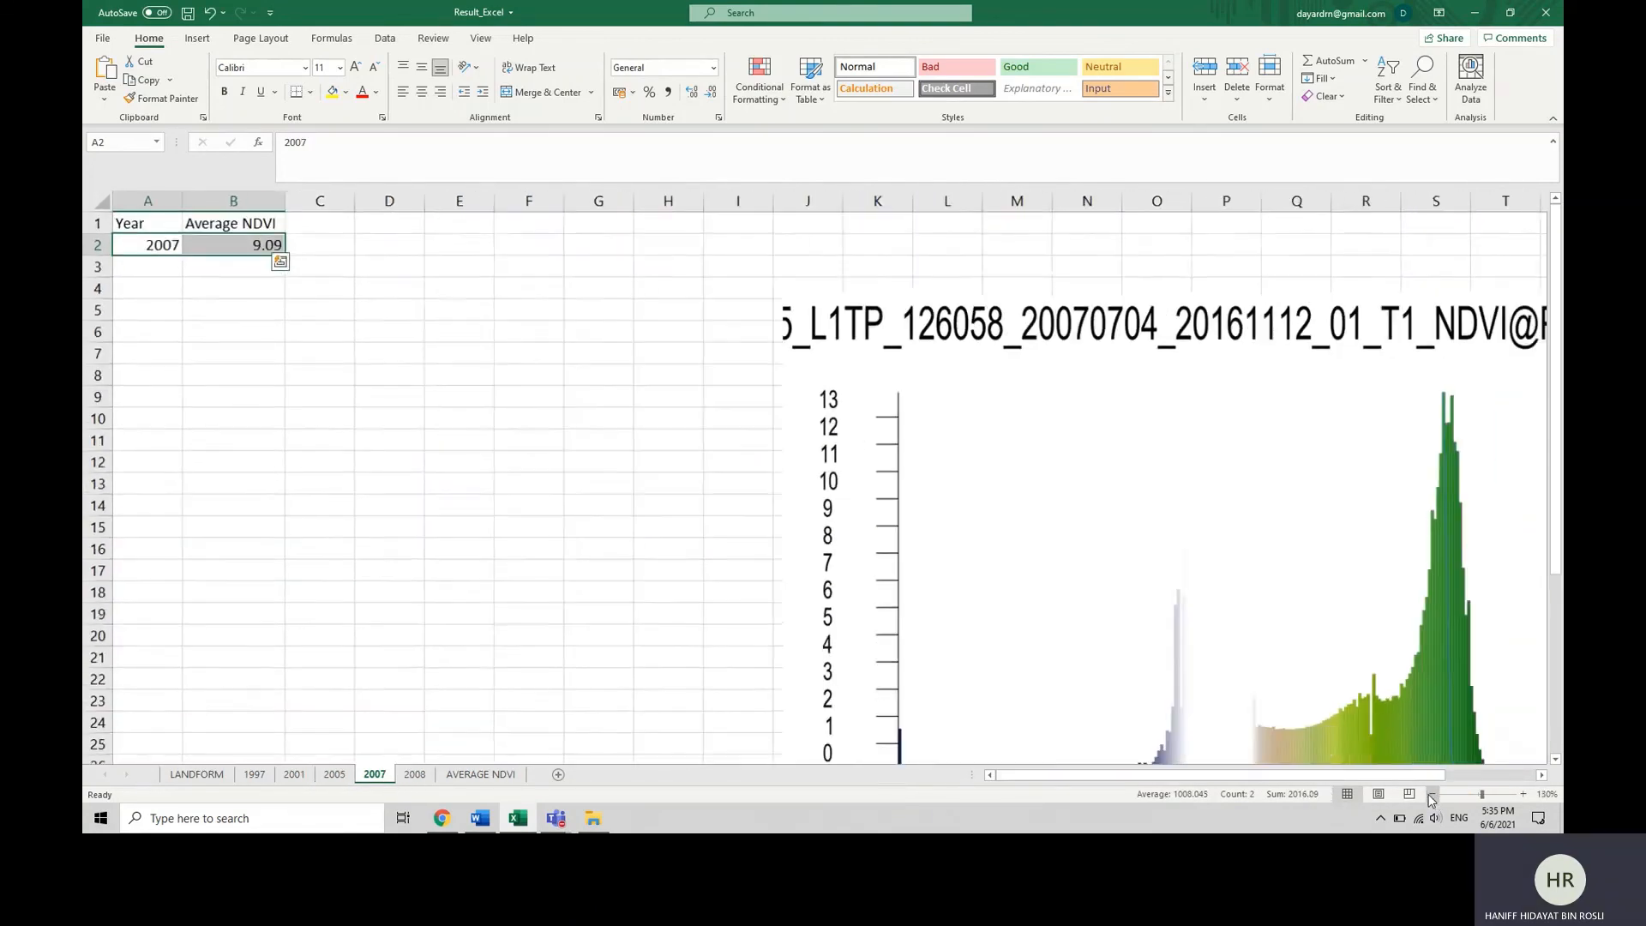
left_click(1431, 795)
left_click(1431, 795)
left_click(1431, 795)
left_click(1432, 795)
left_click(1431, 794)
left_click(1432, 794)
left_click(1432, 794)
left_click(1432, 795)
left_click(415, 774)
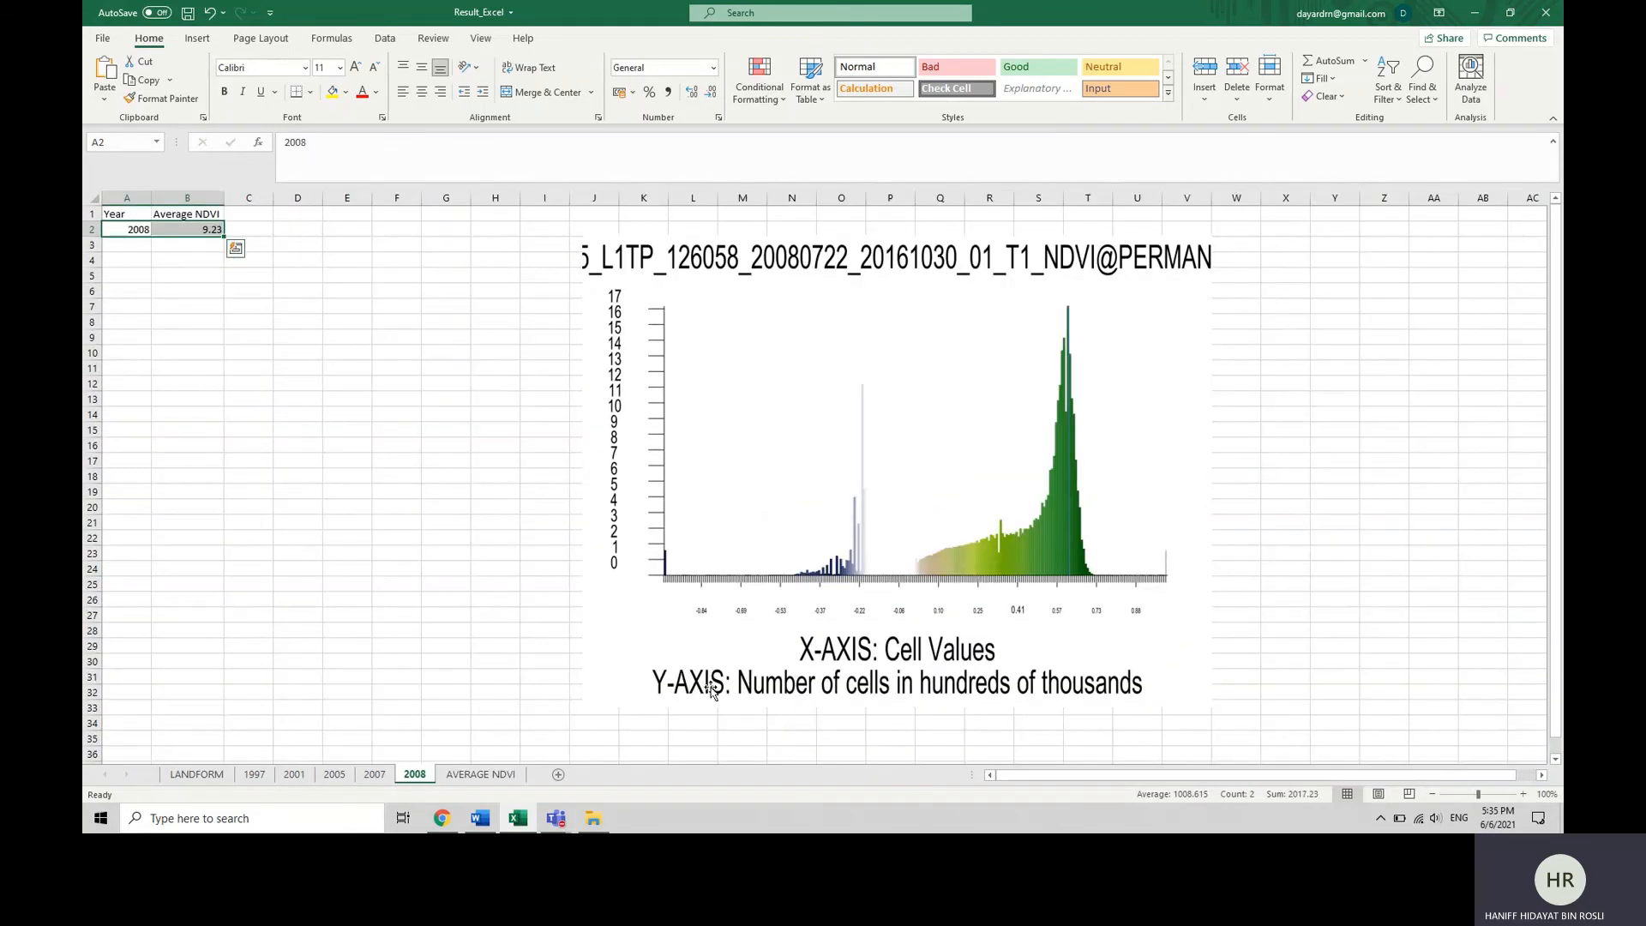
Examine the yearly points of the Average NDVI VS Time (YEAR) chart on the AVERAGE NDVI sheet.
left_click(471, 774)
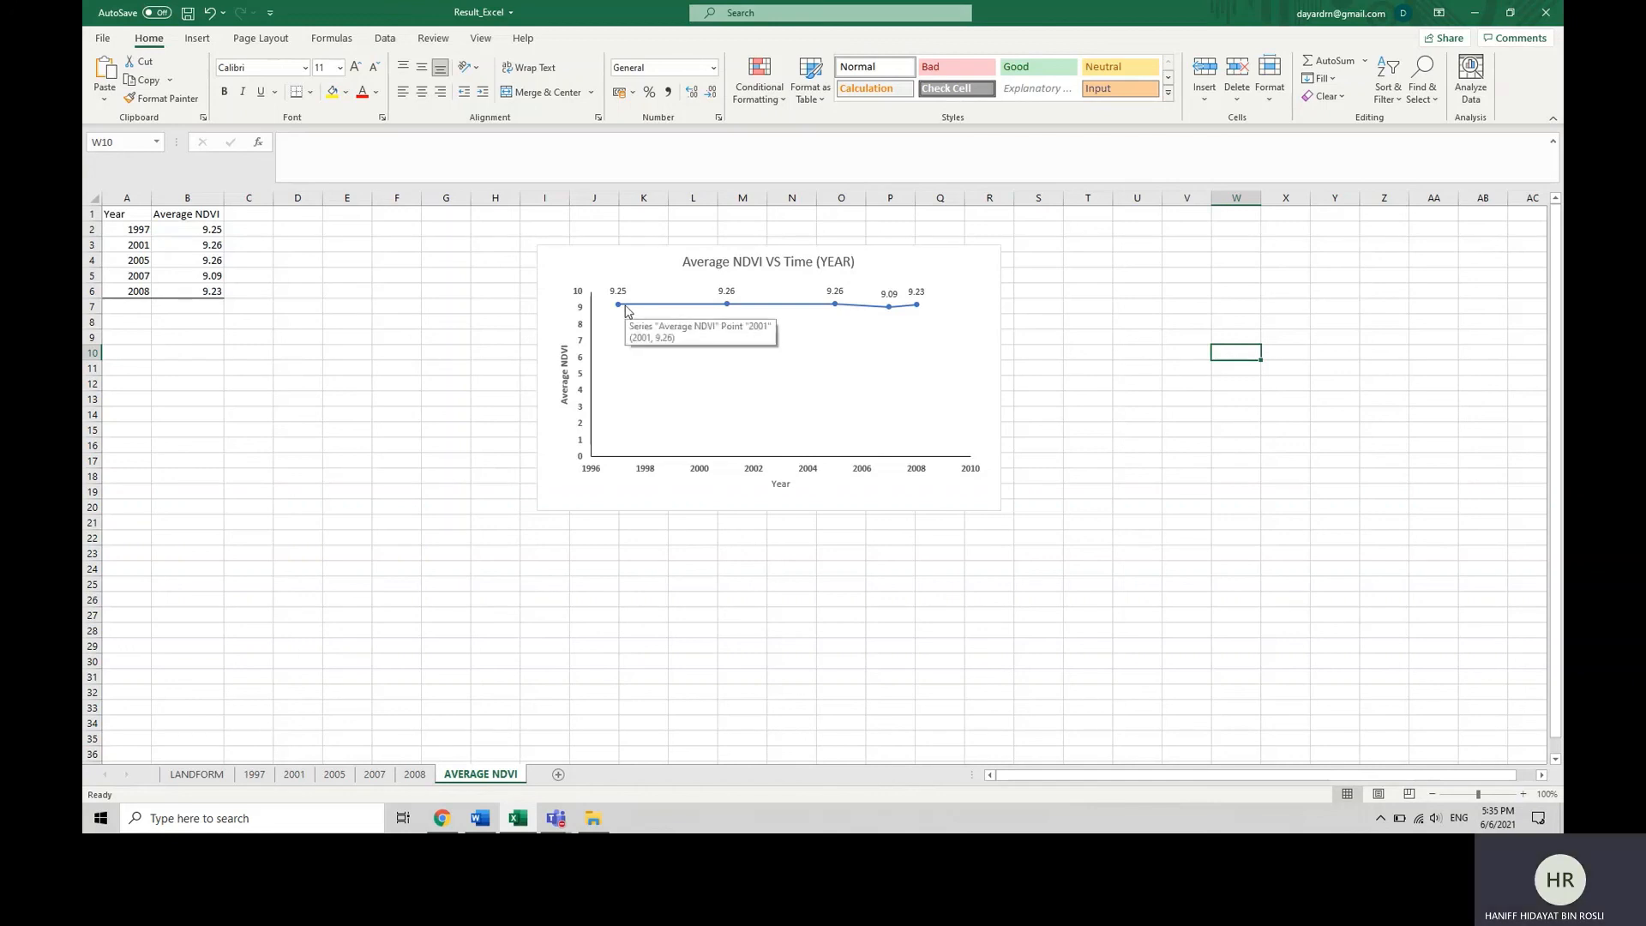
mouse_move(622, 307)
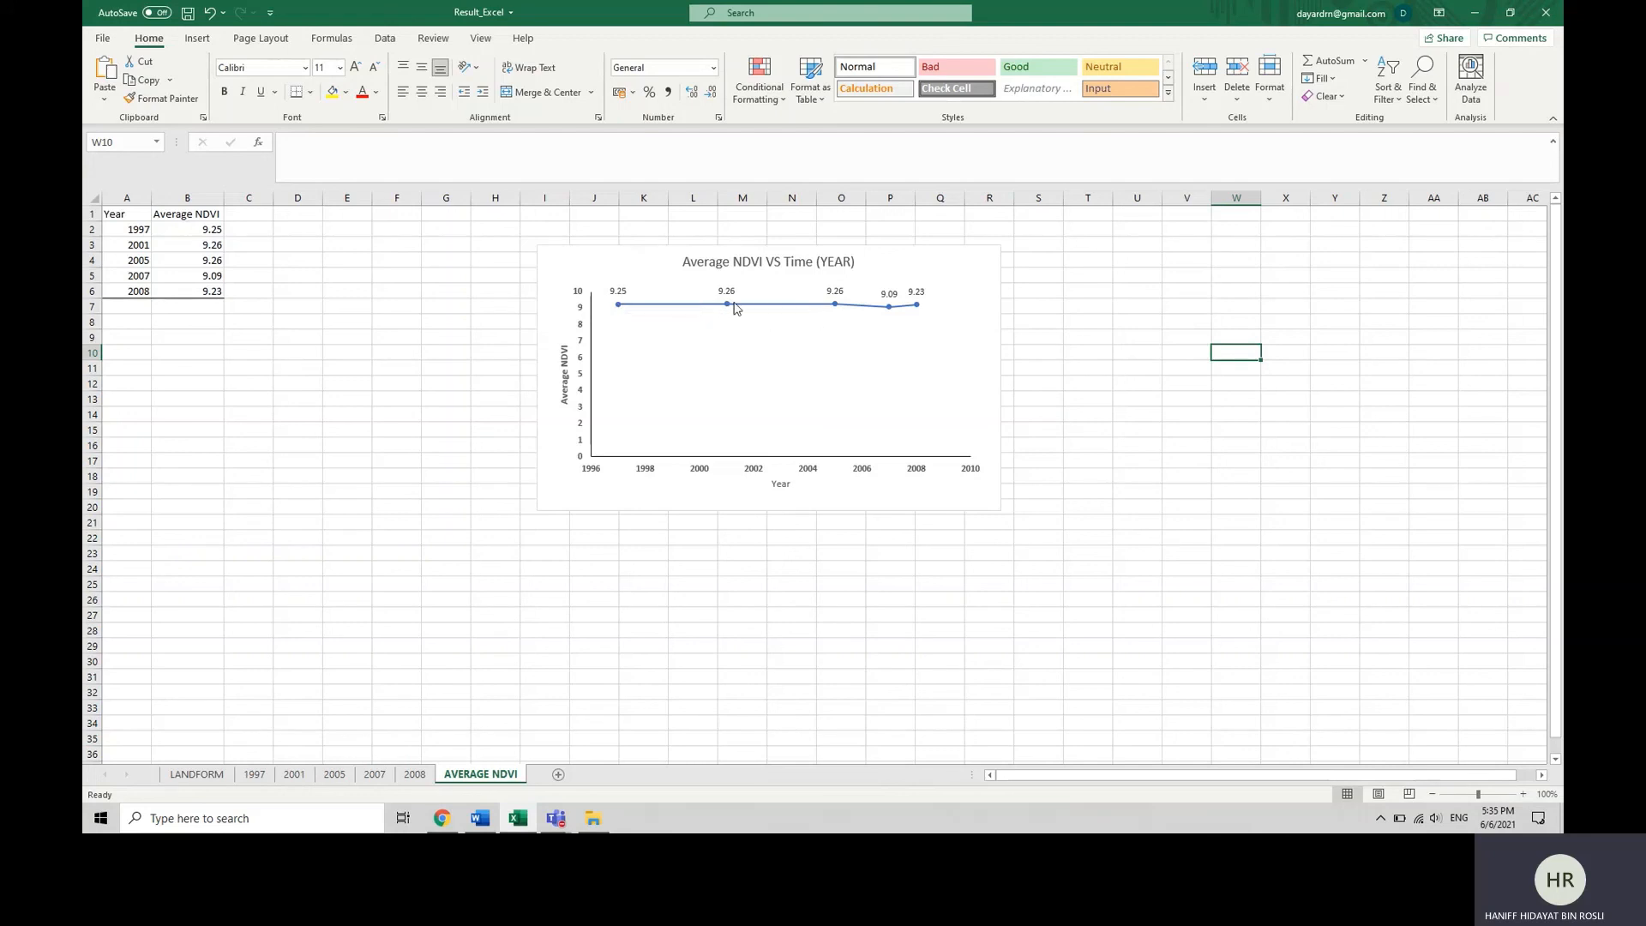
mouse_move(731, 307)
mouse_move(888, 313)
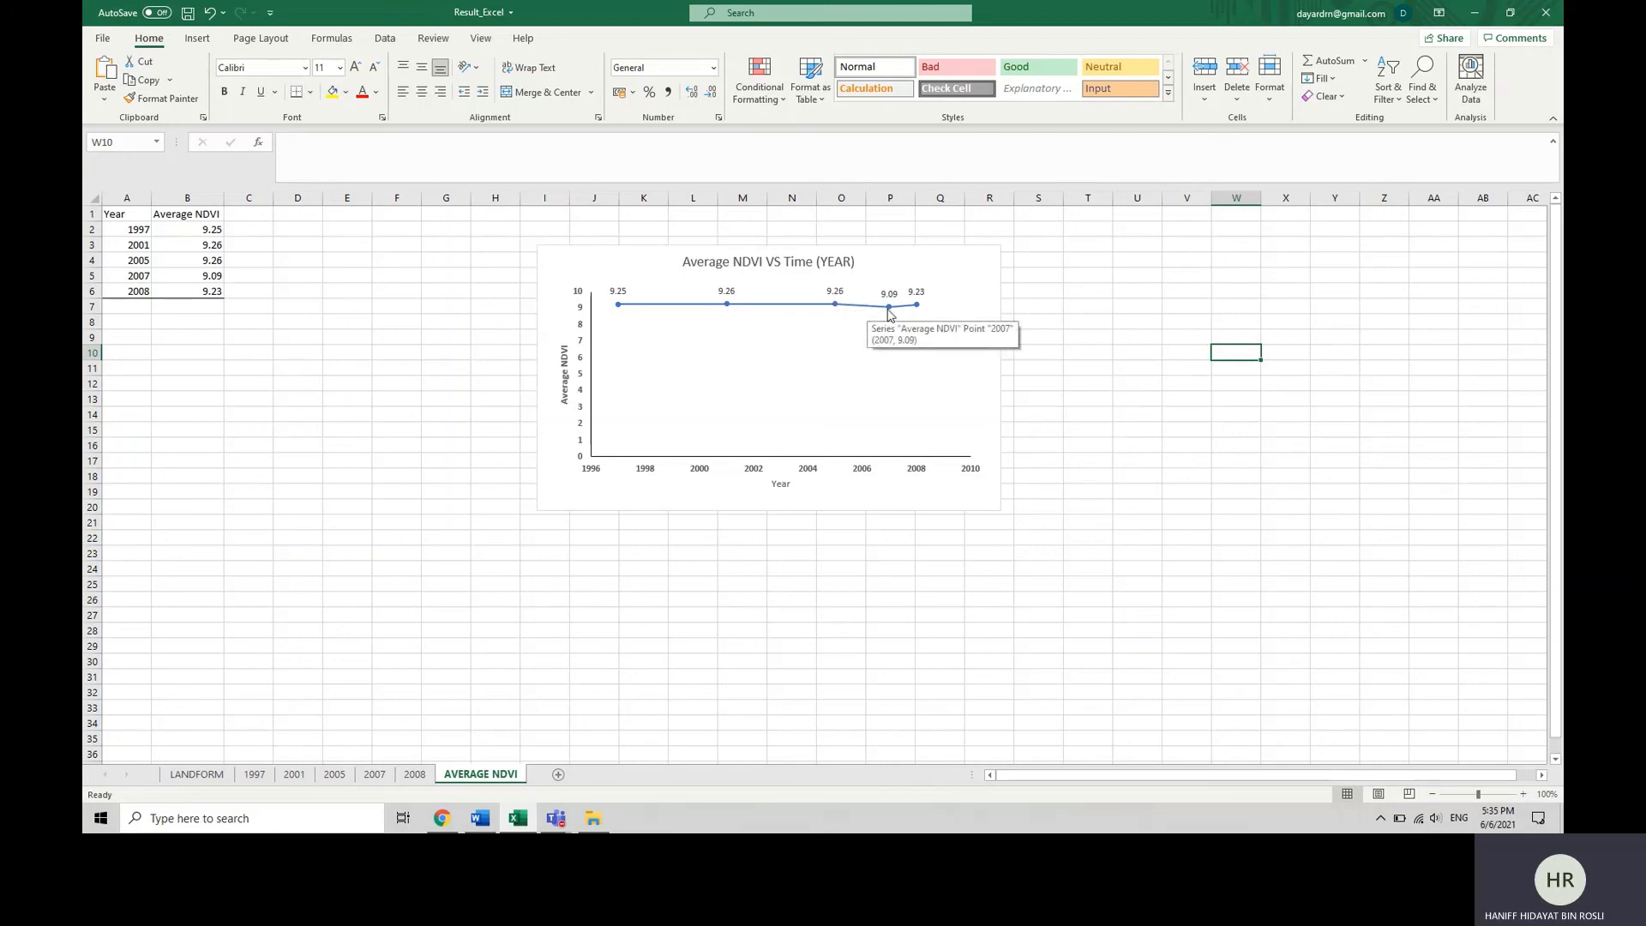